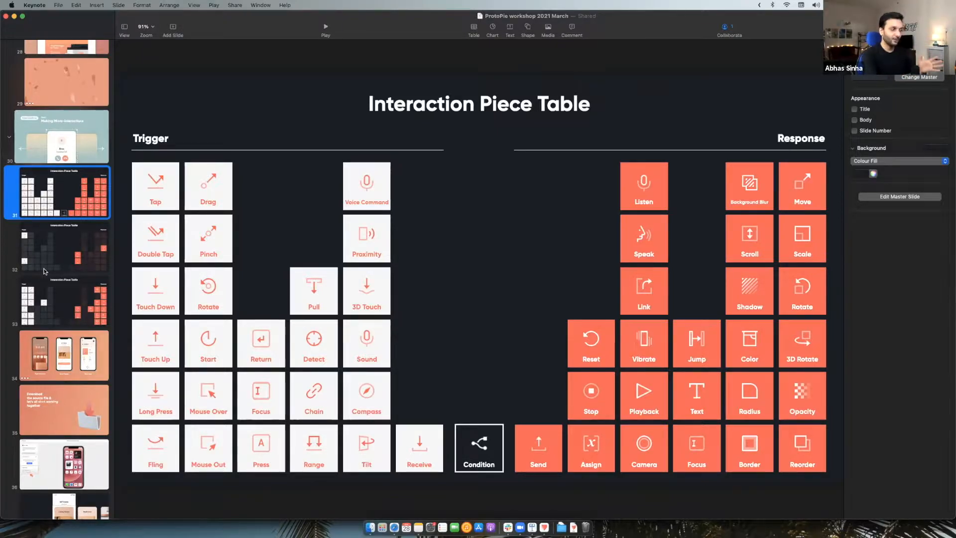
# Page through the two highlighted Interaction Piece Table slides to the slide with the three phone prototypes.
pyautogui.click(62, 254)
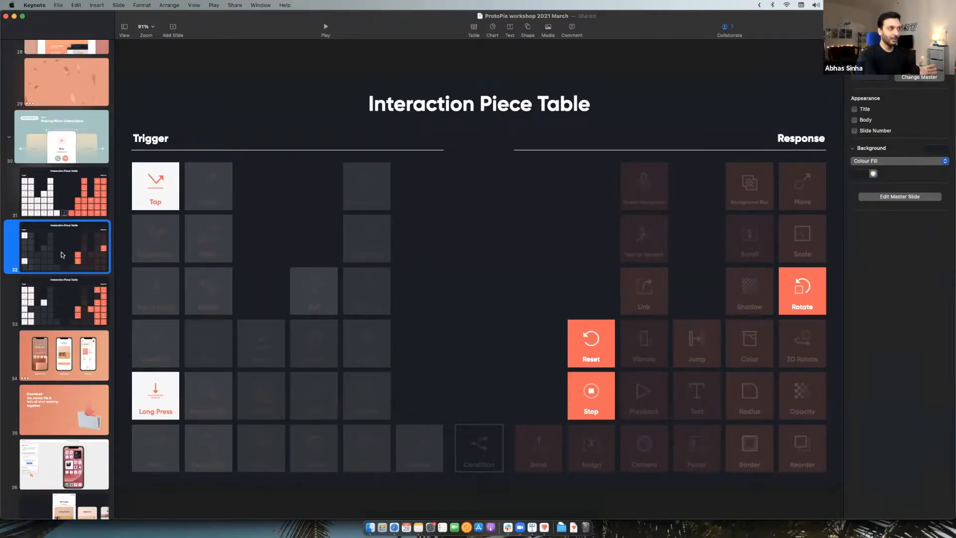
pyautogui.click(67, 302)
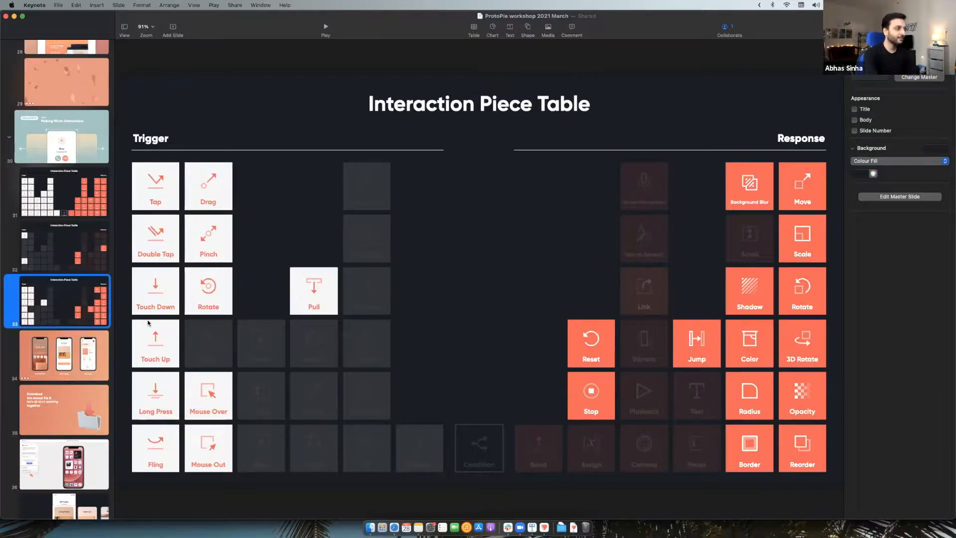
pyautogui.click(74, 351)
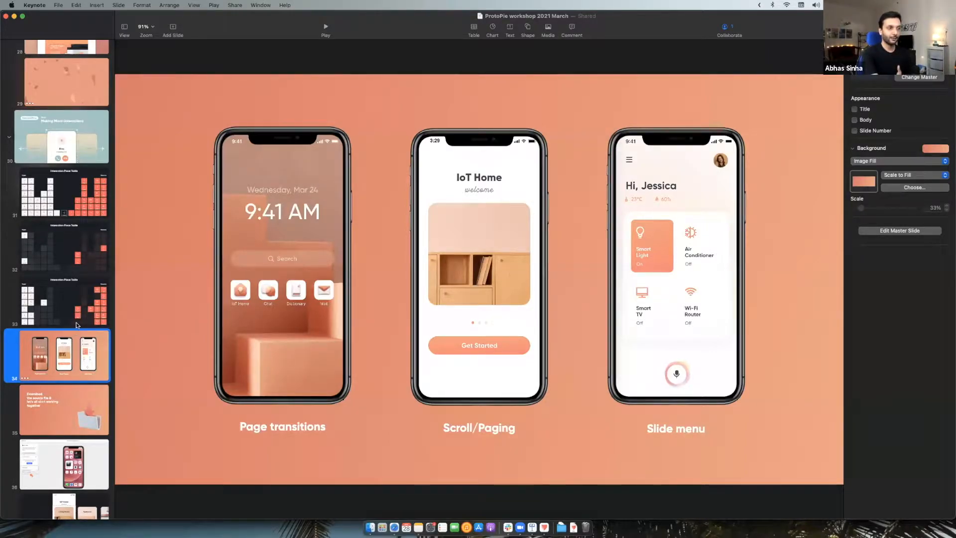
# Play the Page transitions, Scroll/Paging and Slide menu demo videos on the slide.
pyautogui.click(259, 324)
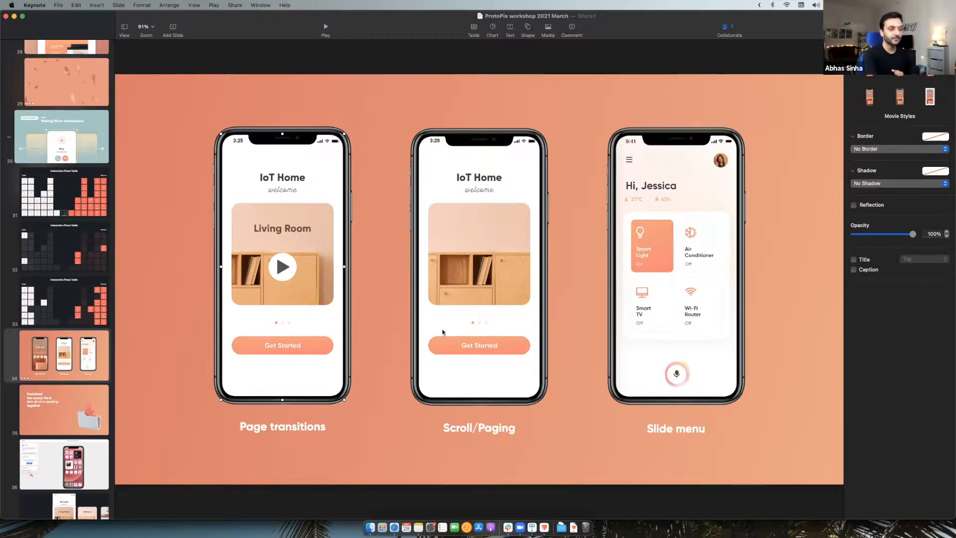
pyautogui.click(469, 285)
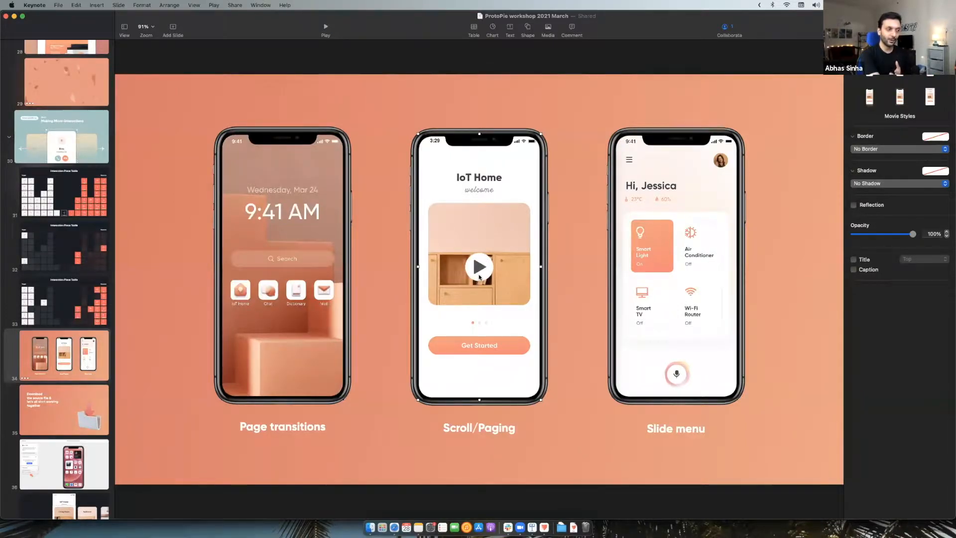
pyautogui.click(480, 277)
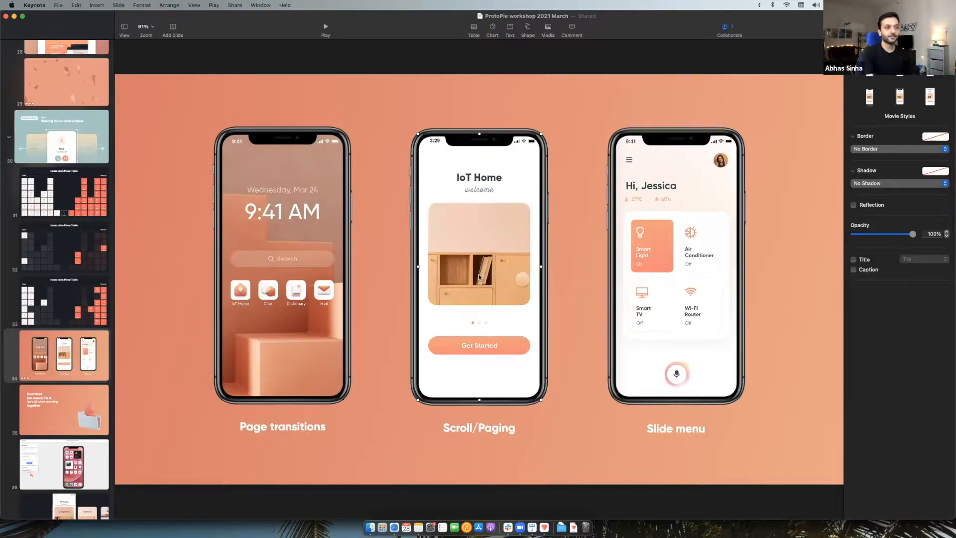
pyautogui.click(656, 250)
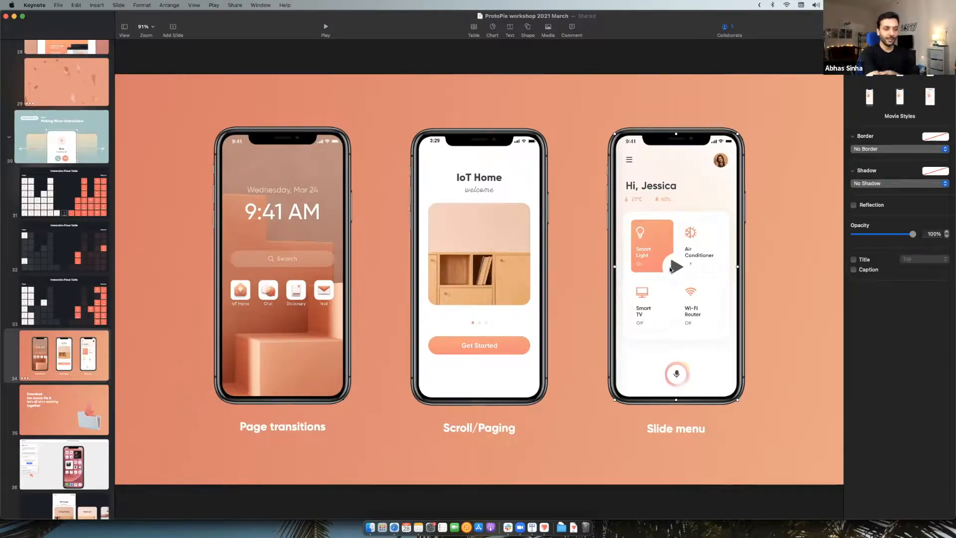
pyautogui.click(672, 268)
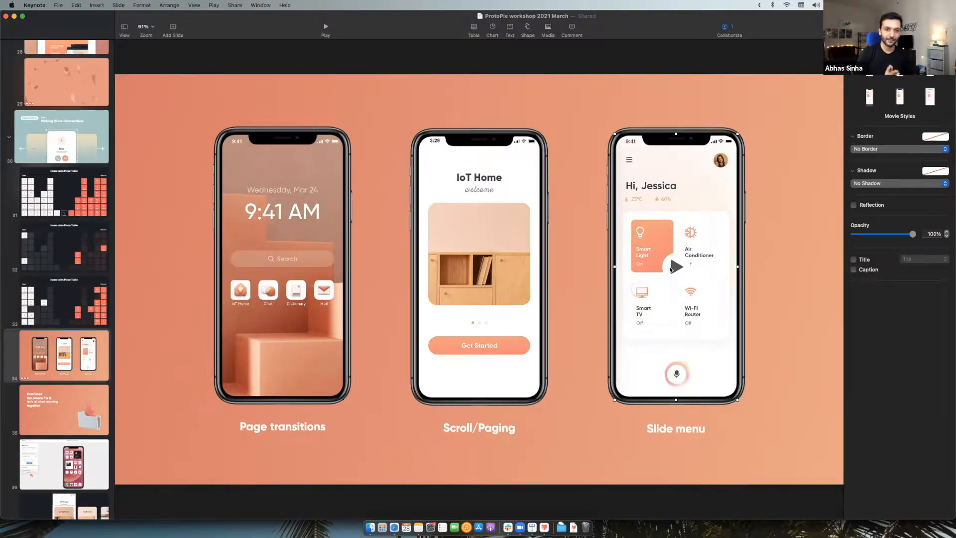
# Show the two slides about downloading the source file and switch to ProtoPie with Intermediate 1_2 assets.pie.
pyautogui.click(70, 415)
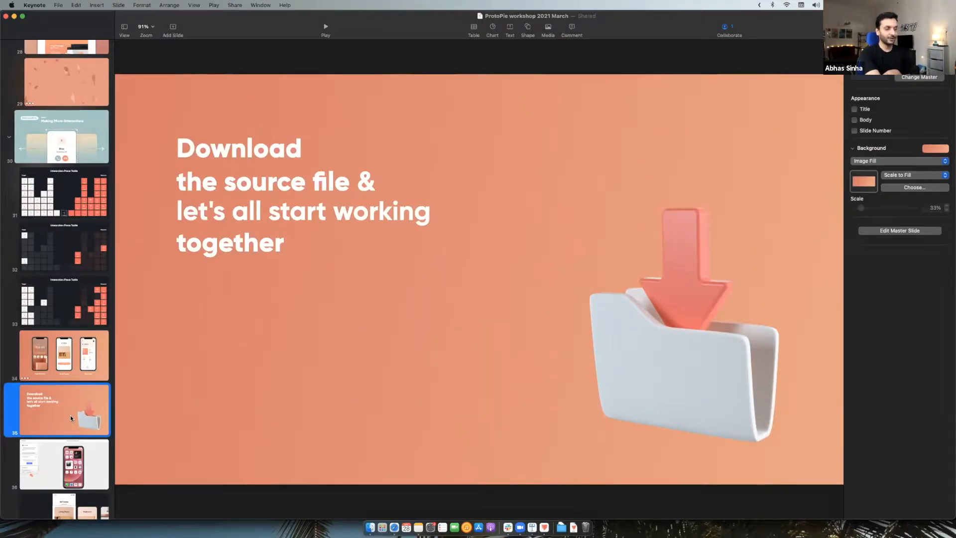
pyautogui.click(71, 459)
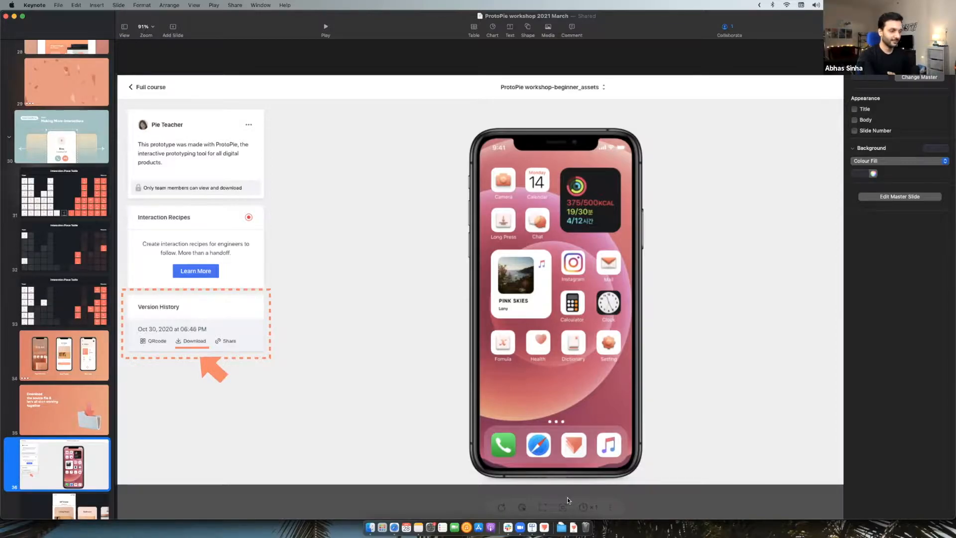
pyautogui.click(543, 527)
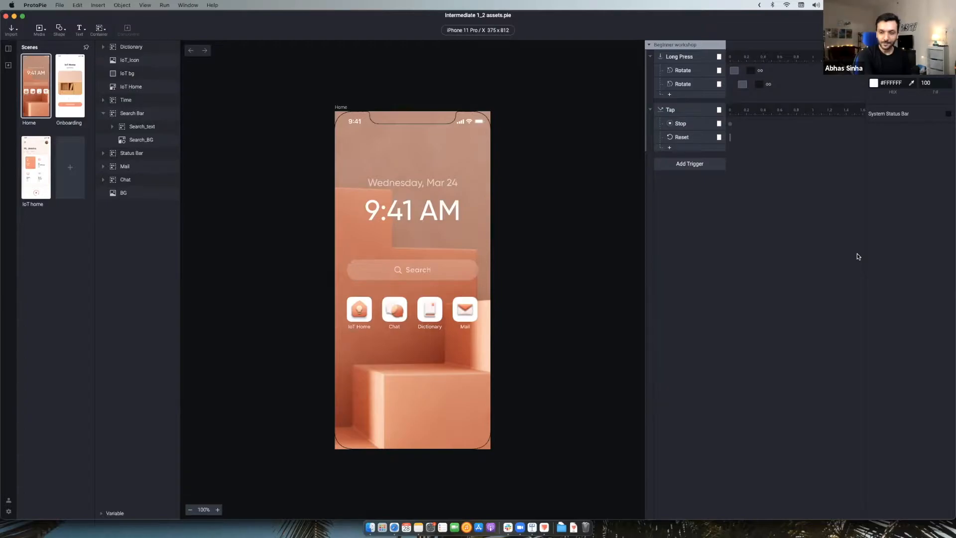
pyautogui.click(486, 177)
pyautogui.click(568, 186)
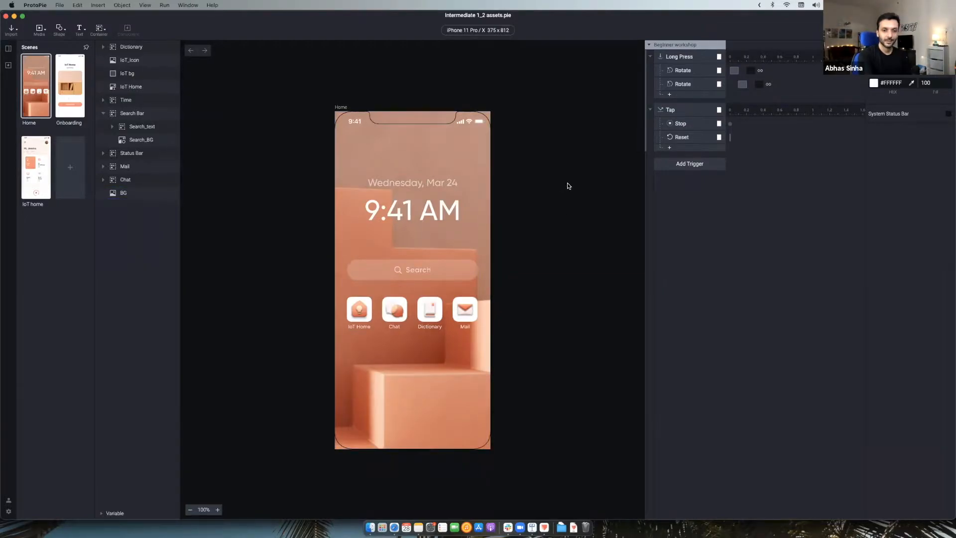
pyautogui.click(474, 246)
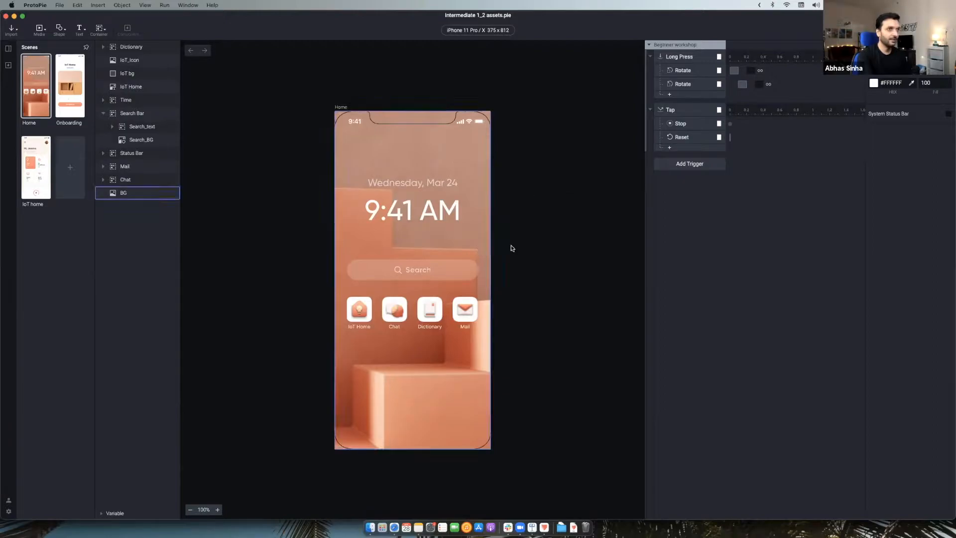
pyautogui.click(542, 247)
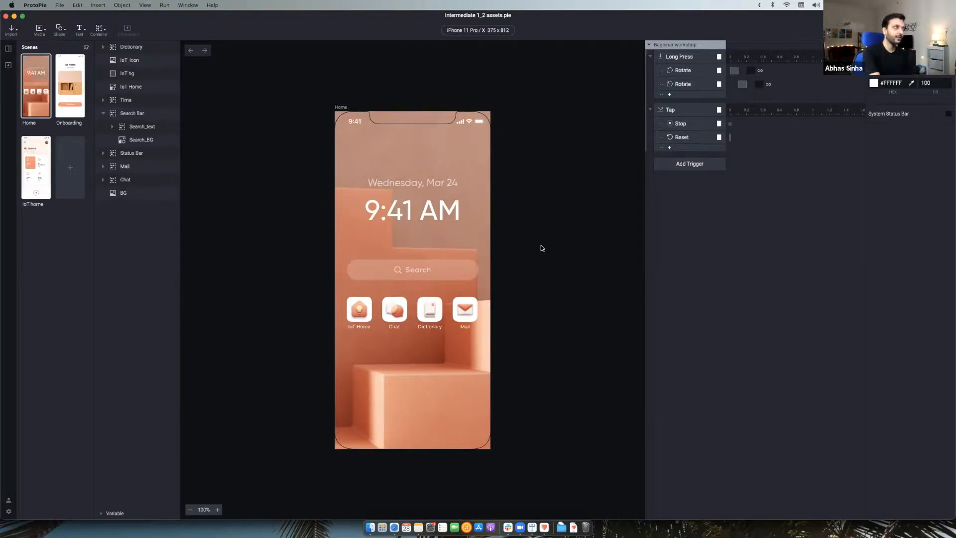
# Unpin the scene list to widen the canvas and close the prototype preview.
pyautogui.click(86, 48)
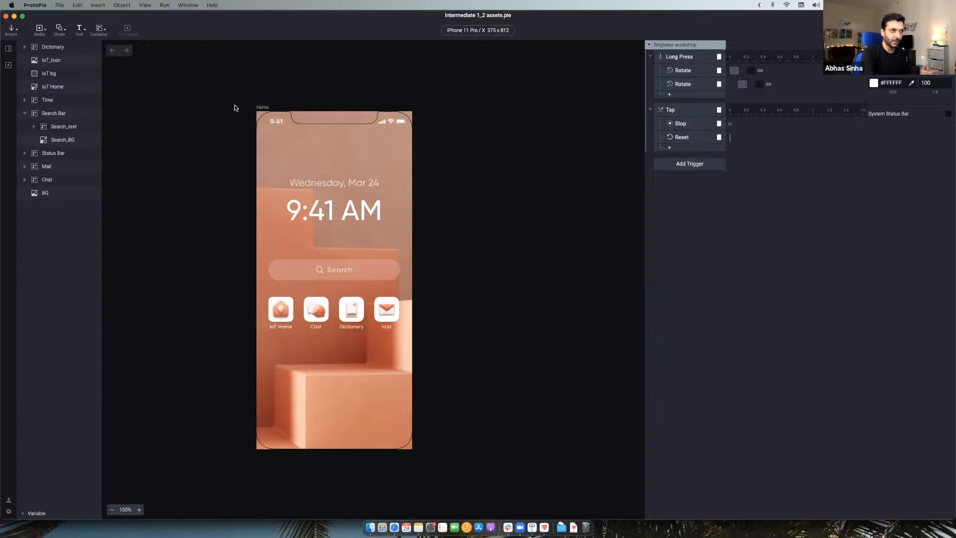
pyautogui.hscroll(-1, 235, 107)
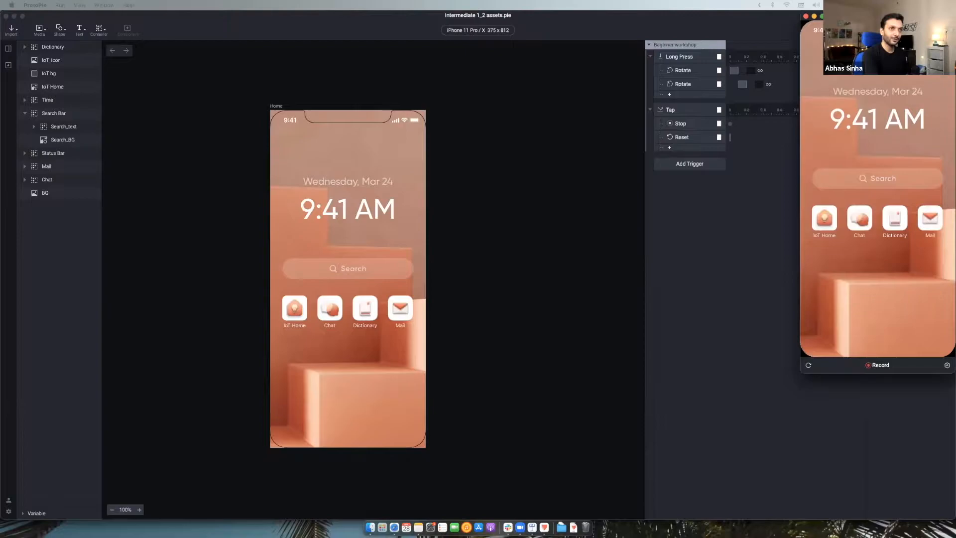
pyautogui.press('super+w')
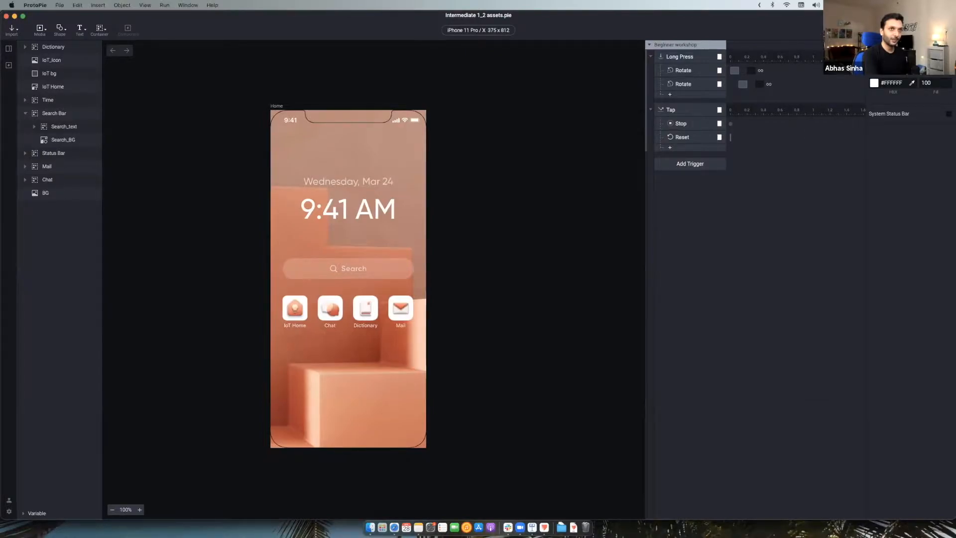
# Open the prototype preview, stretch its window down to the dock, and fit the editor window beside it.
pyautogui.press('super+p')
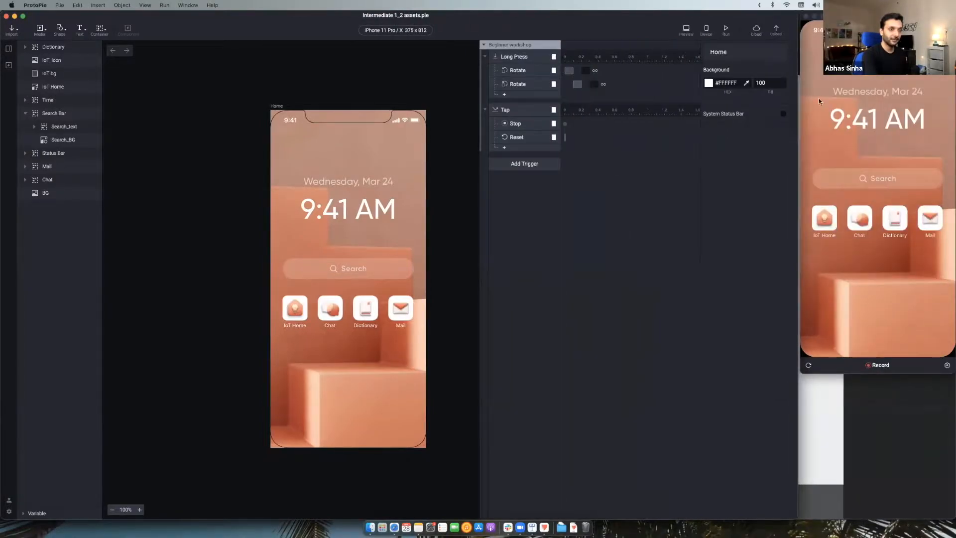
pyautogui.click(822, 110)
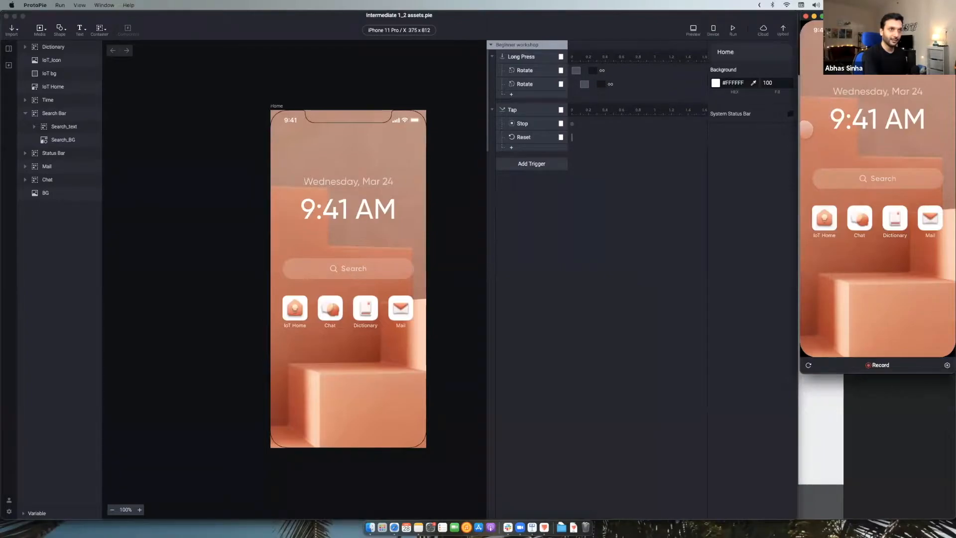
pyautogui.moveTo(814, 131); pyautogui.dragTo(829, 132)
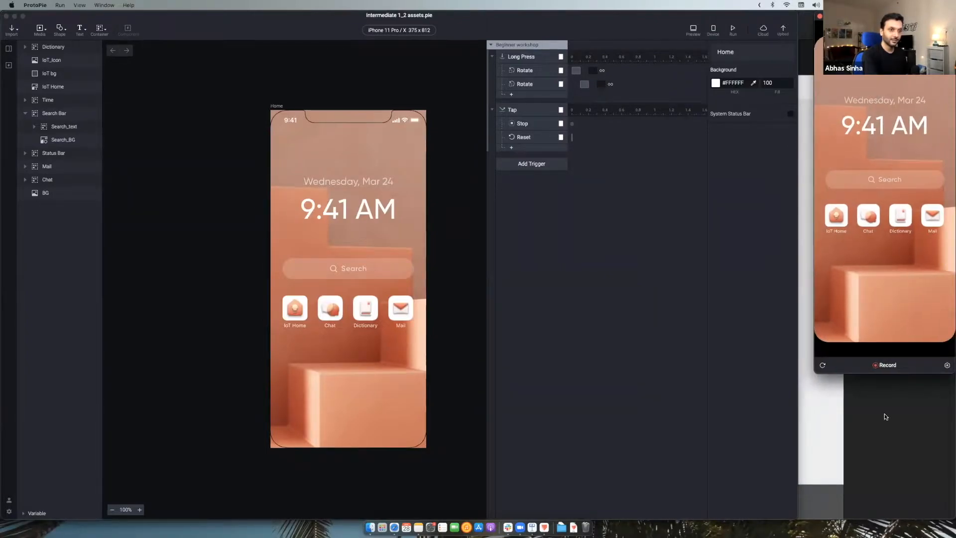
pyautogui.moveTo(857, 373); pyautogui.dragTo(879, 519)
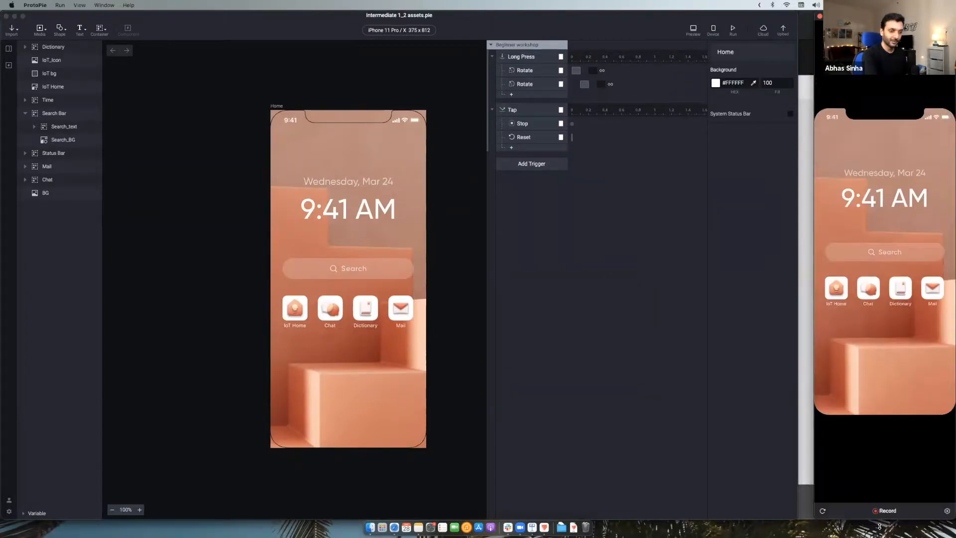
pyautogui.moveTo(797, 470); pyautogui.dragTo(816, 468)
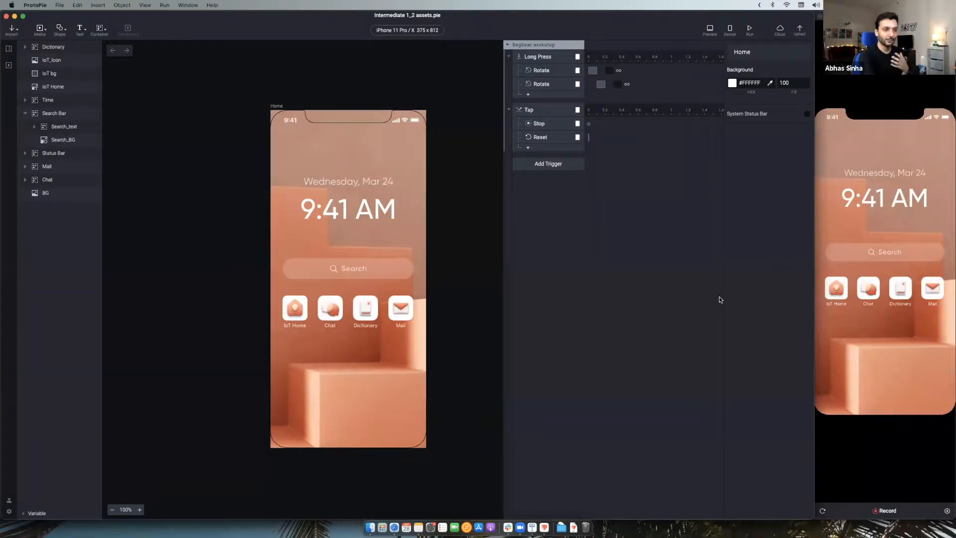
pyautogui.click(868, 293)
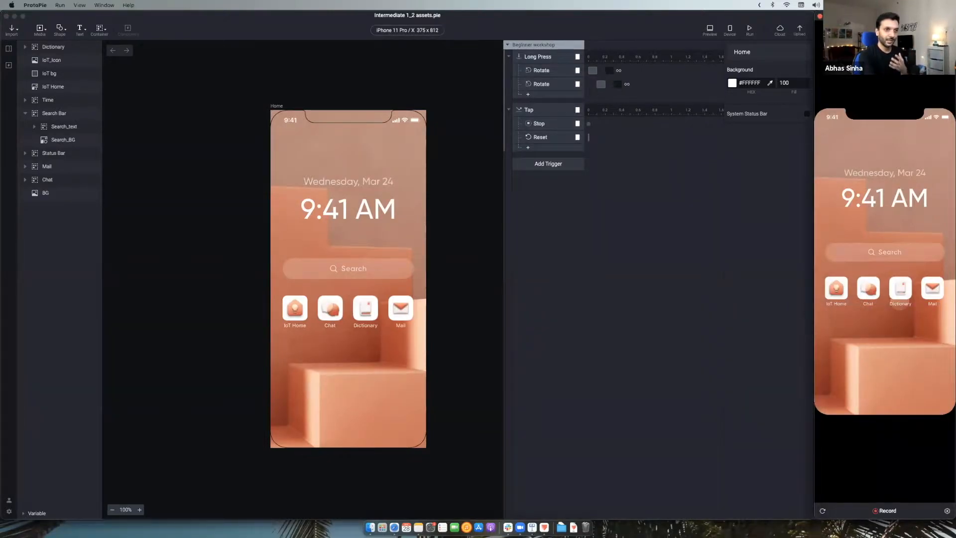
pyautogui.click(571, 295)
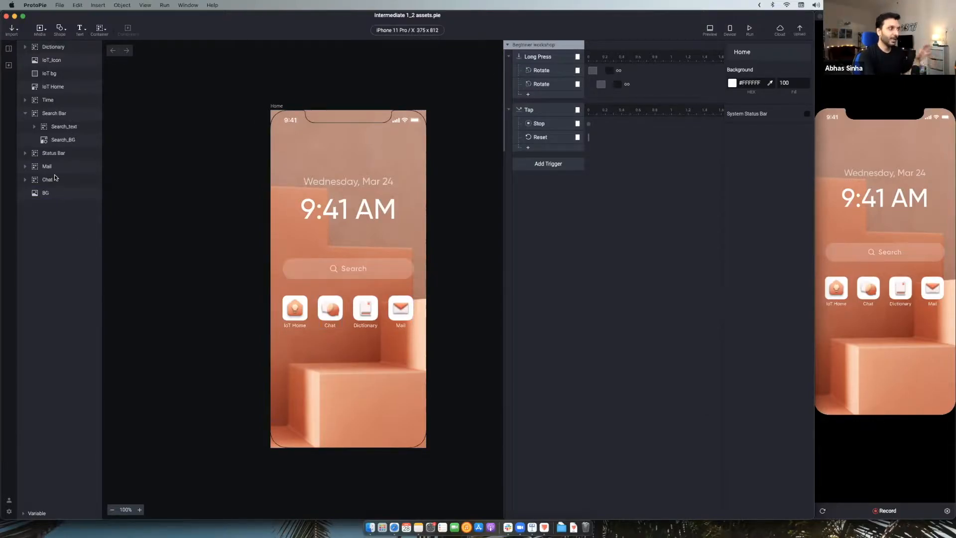
# Show the scene list again and pin it open beside the layers of the Home scene.
pyautogui.click(10, 50)
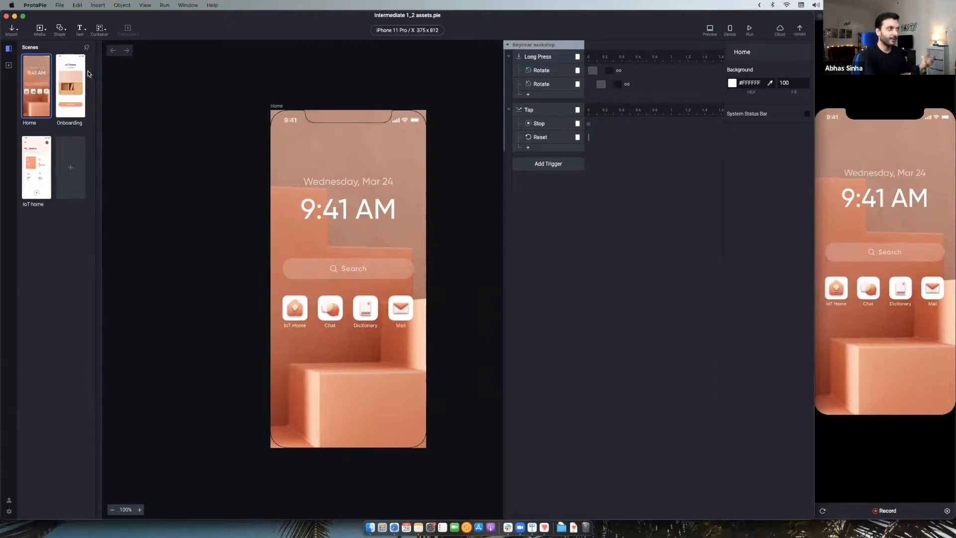
pyautogui.click(87, 49)
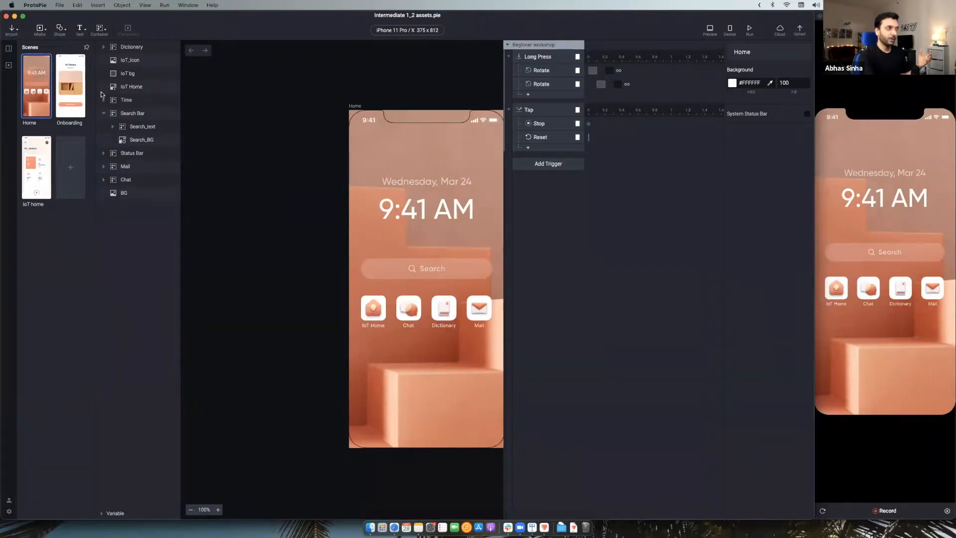
pyautogui.hscroll(3, 347, 161)
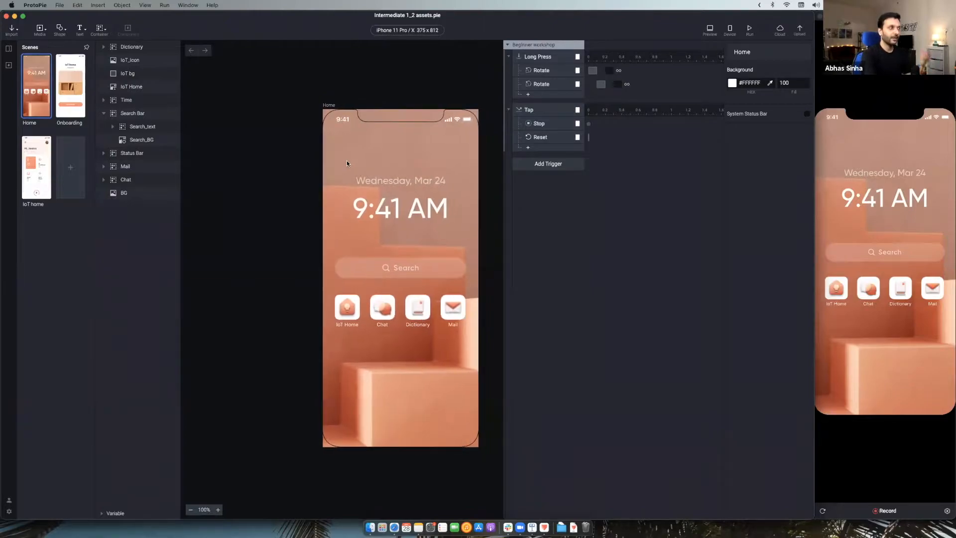
pyautogui.hscroll(2, 347, 160)
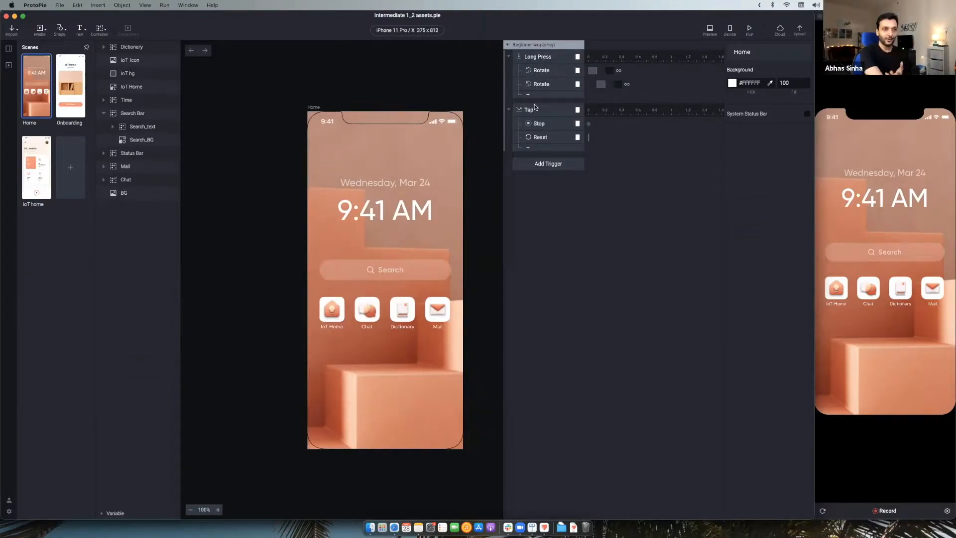
pyautogui.click(878, 155)
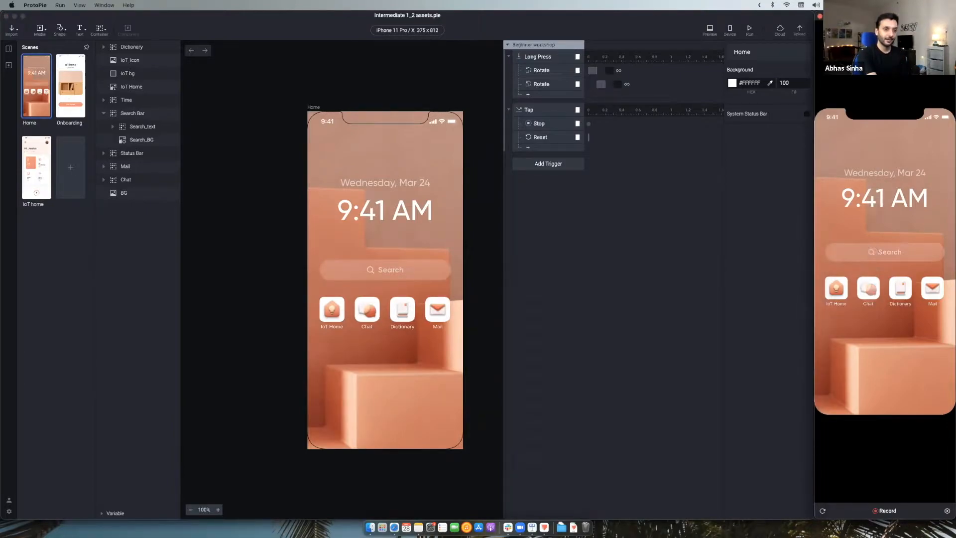
pyautogui.click(868, 289)
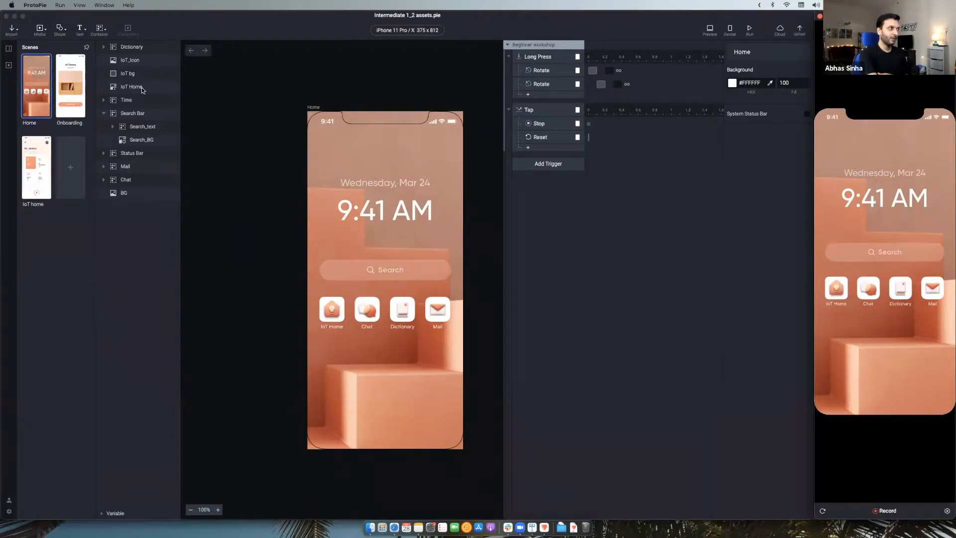
# Add a Tap trigger to the IoT bg layer behind the IoT Home icon in the Home scene.
pyautogui.click(322, 303)
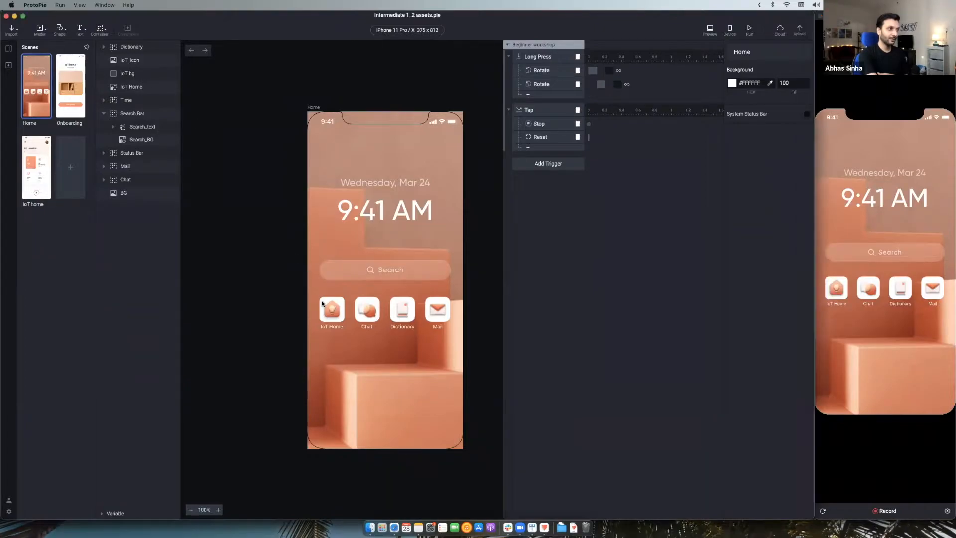
pyautogui.click(325, 304)
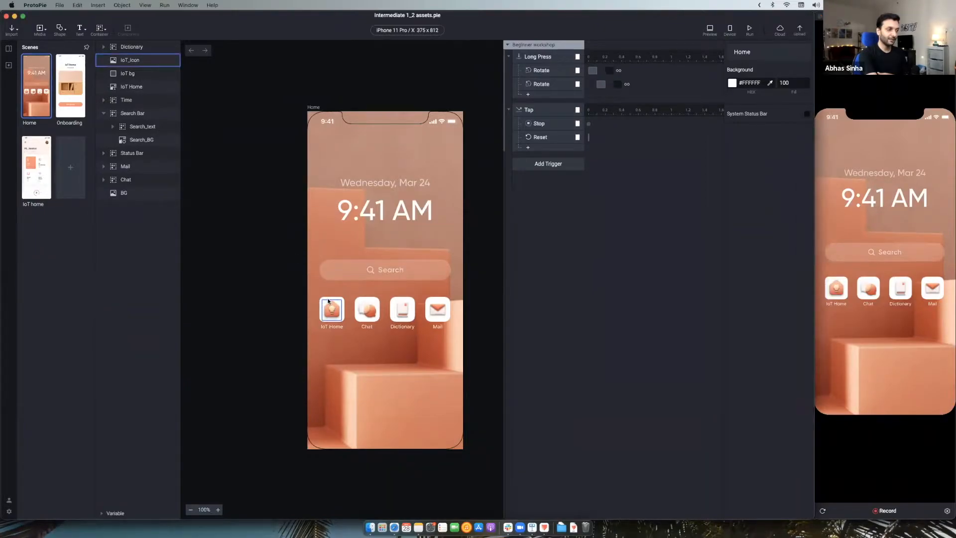
pyautogui.click(342, 299)
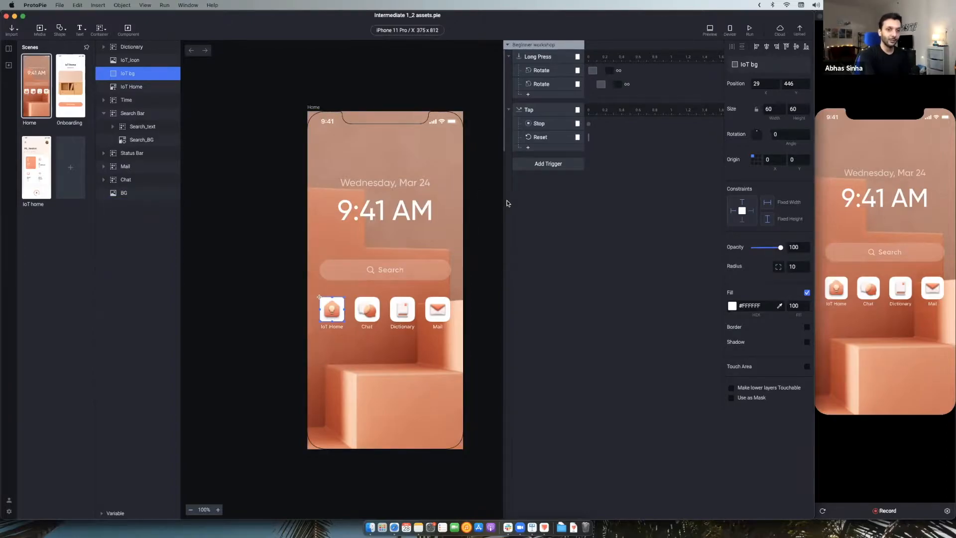
pyautogui.click(544, 165)
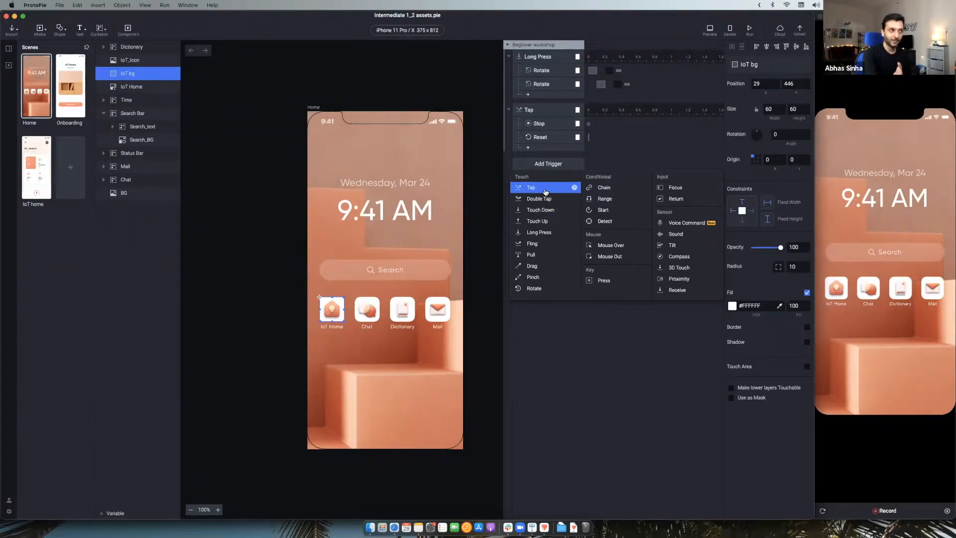
pyautogui.click(545, 192)
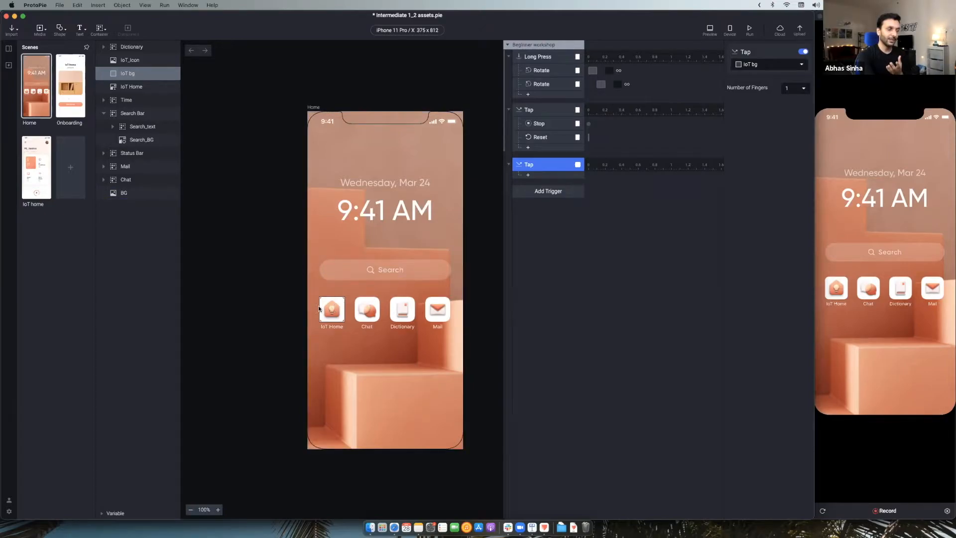
# Add a Scale response for the IoT bg layer to the new Tap trigger, keeping Scale To as its size mode.
pyautogui.click(528, 174)
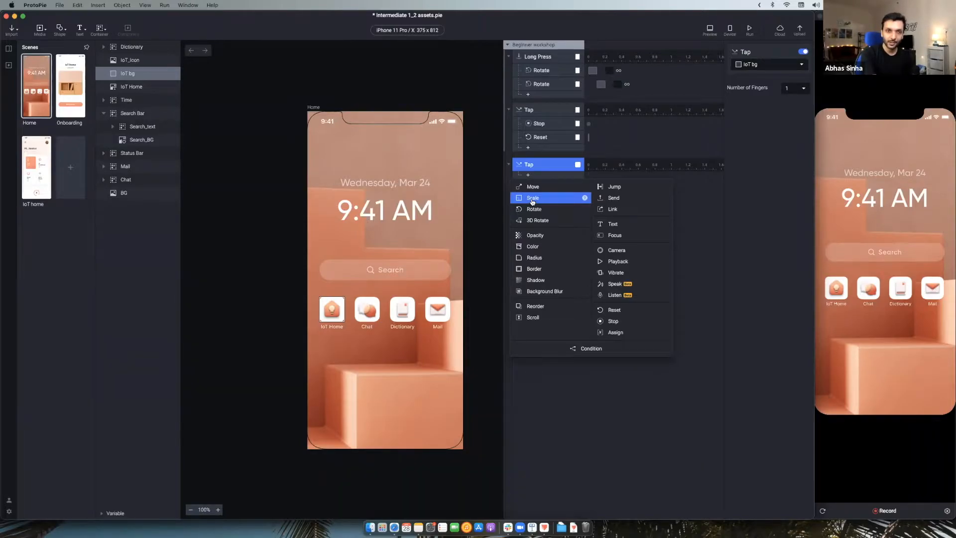
pyautogui.click(539, 175)
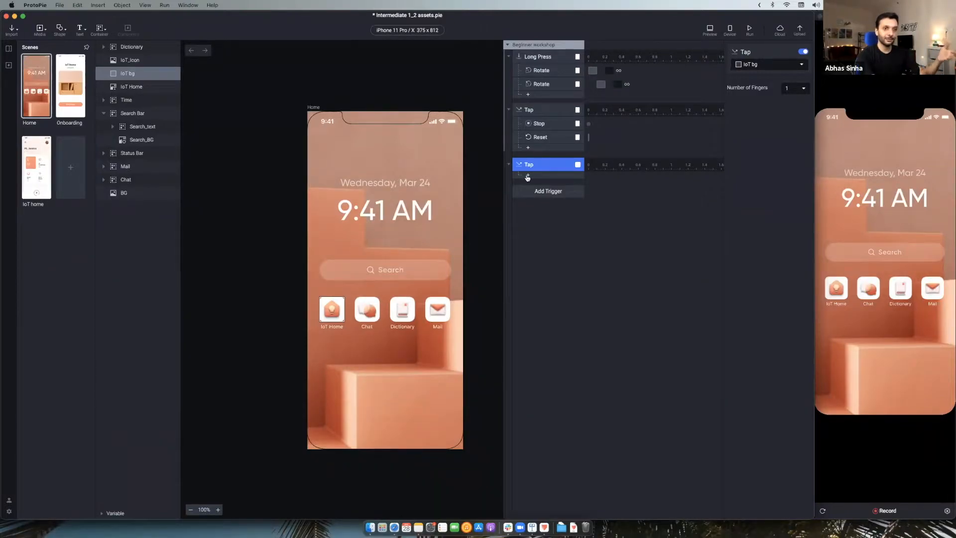
pyautogui.click(527, 175)
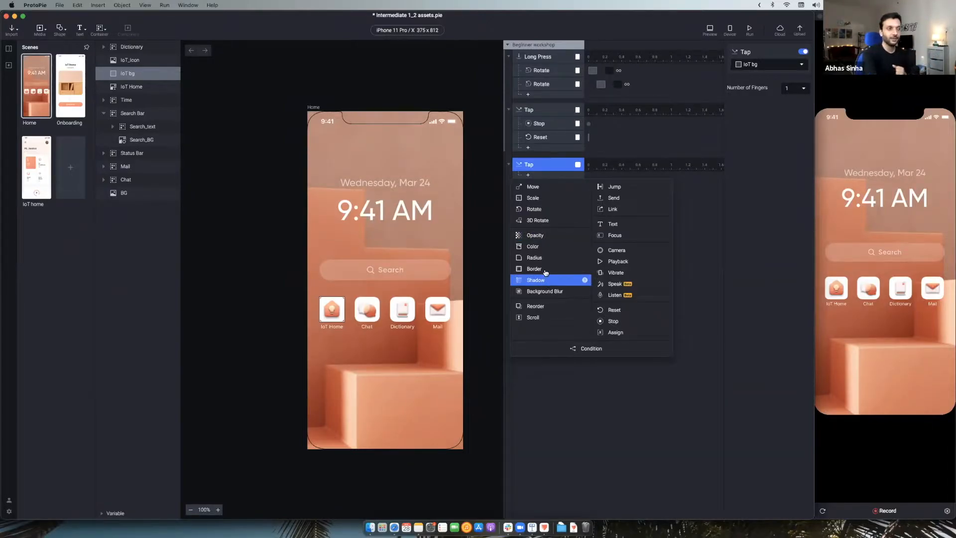
pyautogui.click(545, 204)
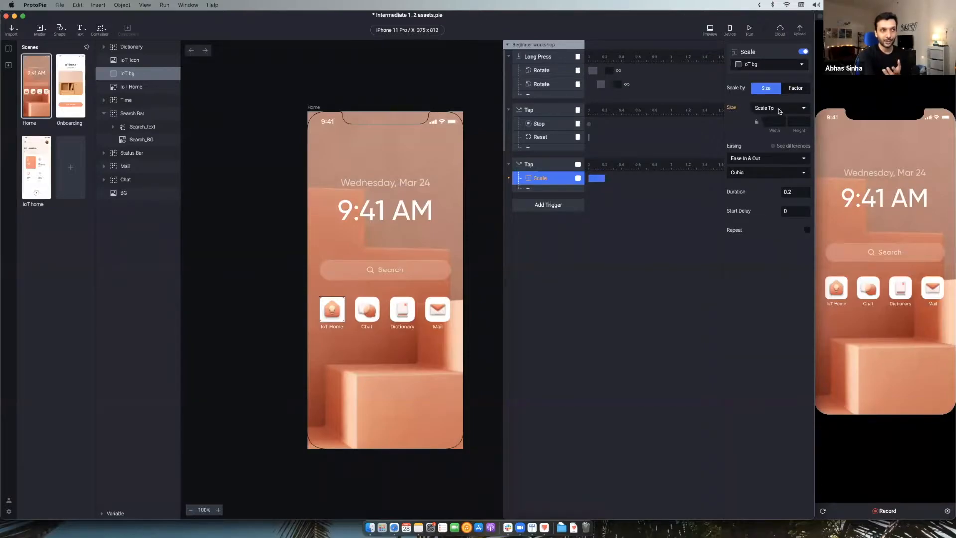
pyautogui.click(801, 110)
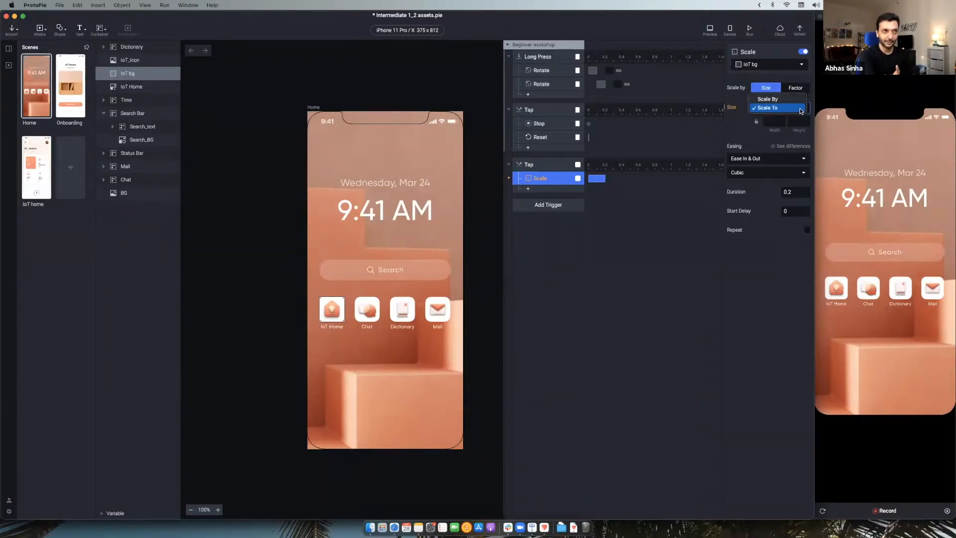
pyautogui.click(801, 111)
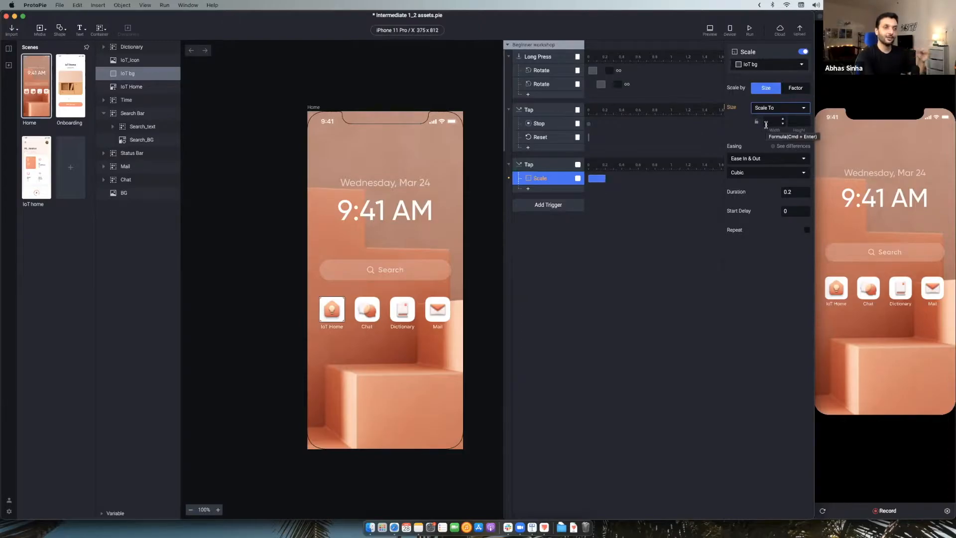
# Set the Scale response's size to 375 wide by 812 high and test it on the IoT Home icon in the preview.
pyautogui.click(603, 243)
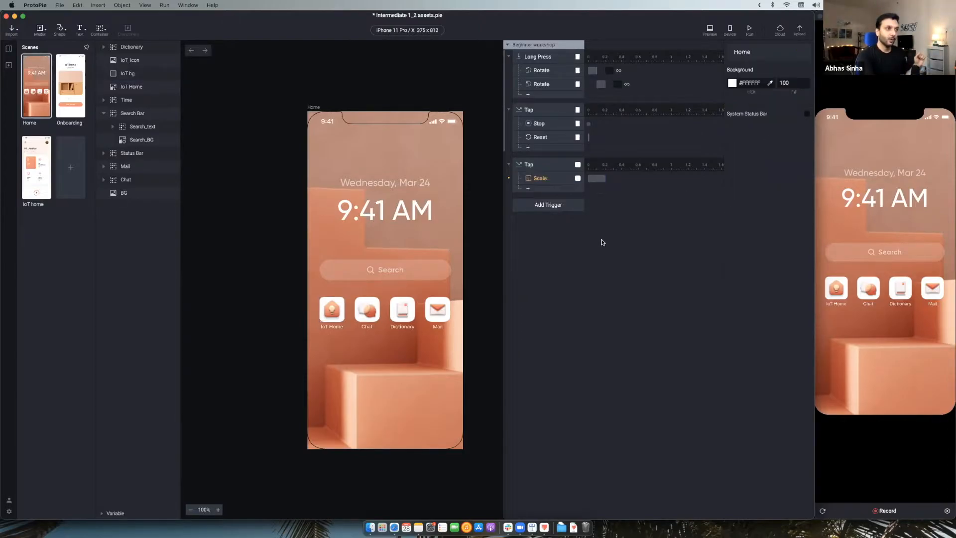
pyautogui.click(142, 74)
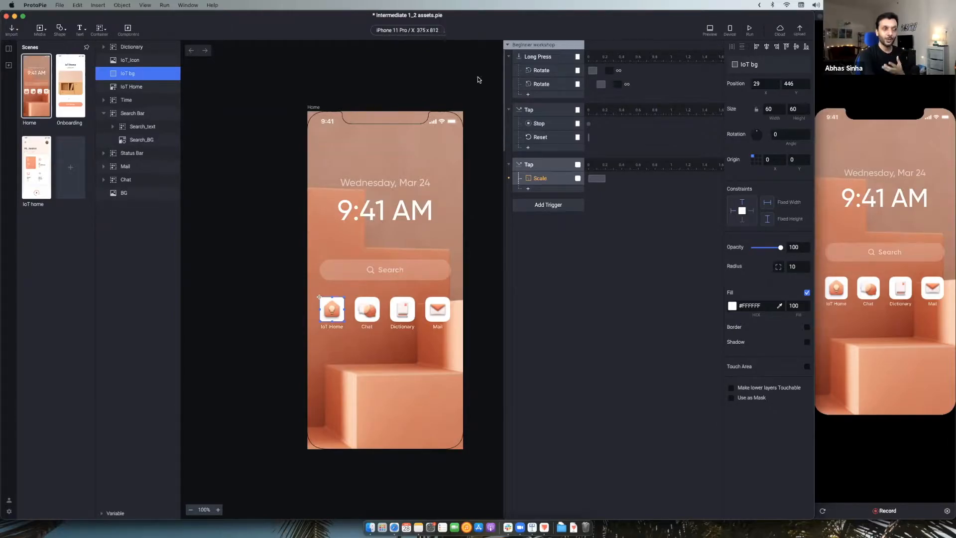
pyautogui.click(543, 182)
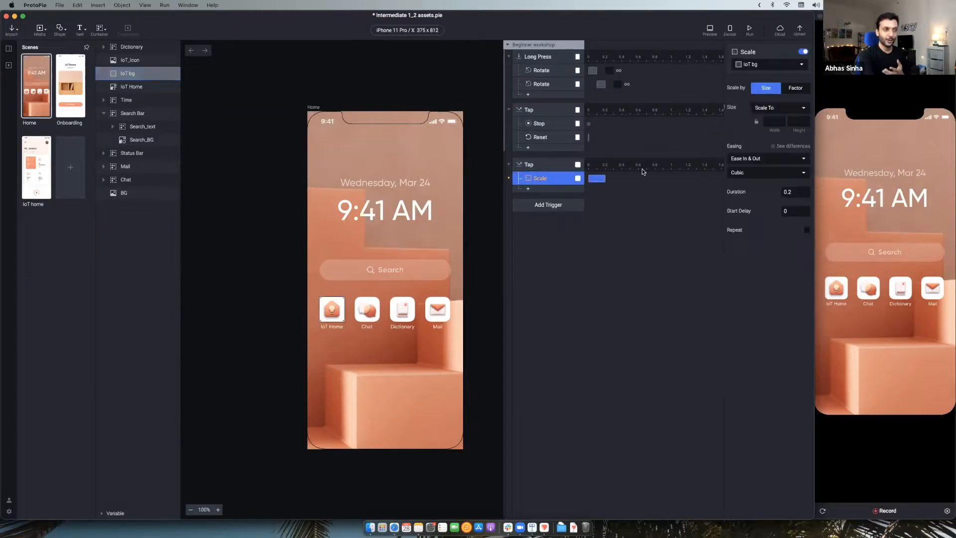
pyautogui.click(769, 123)
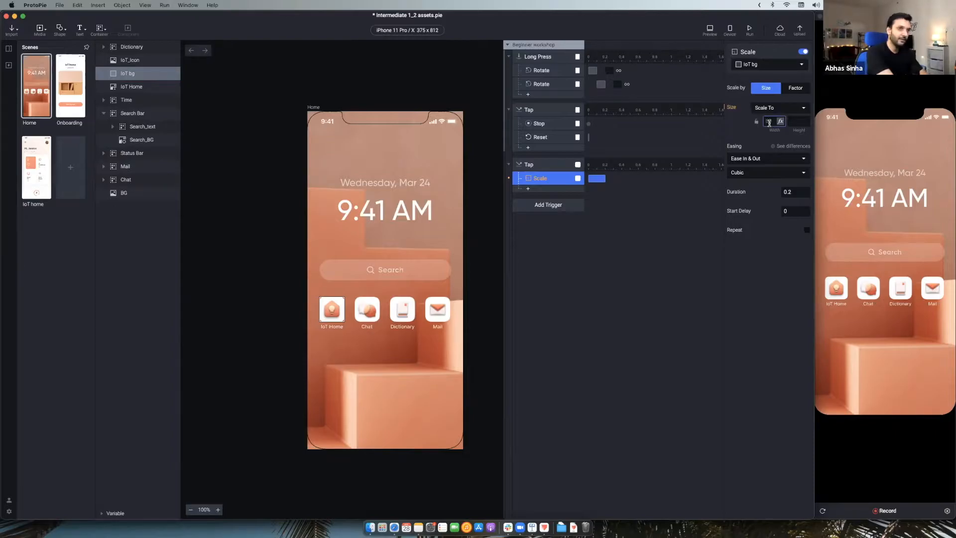
pyautogui.write('375')
pyautogui.click(795, 121)
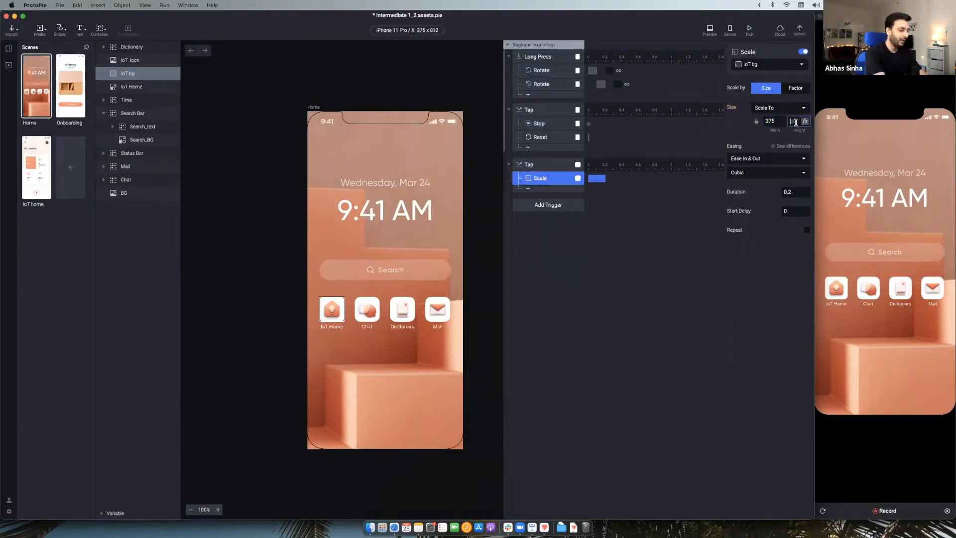
pyautogui.write('812')
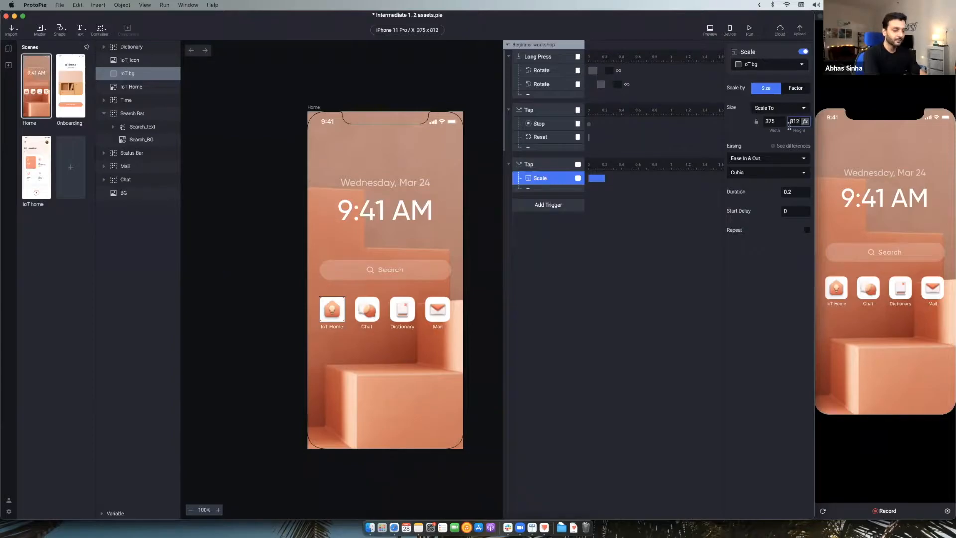
pyautogui.click(861, 181)
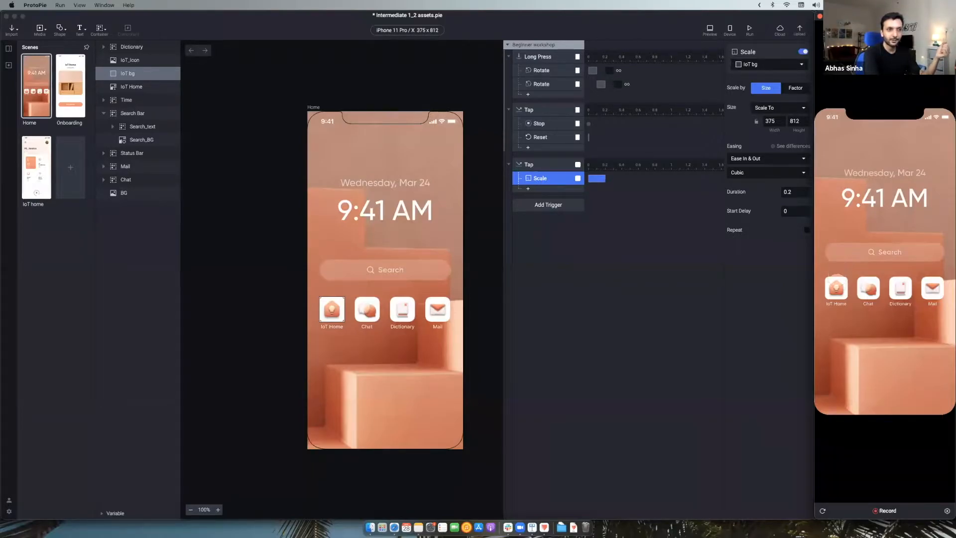
pyautogui.click(837, 288)
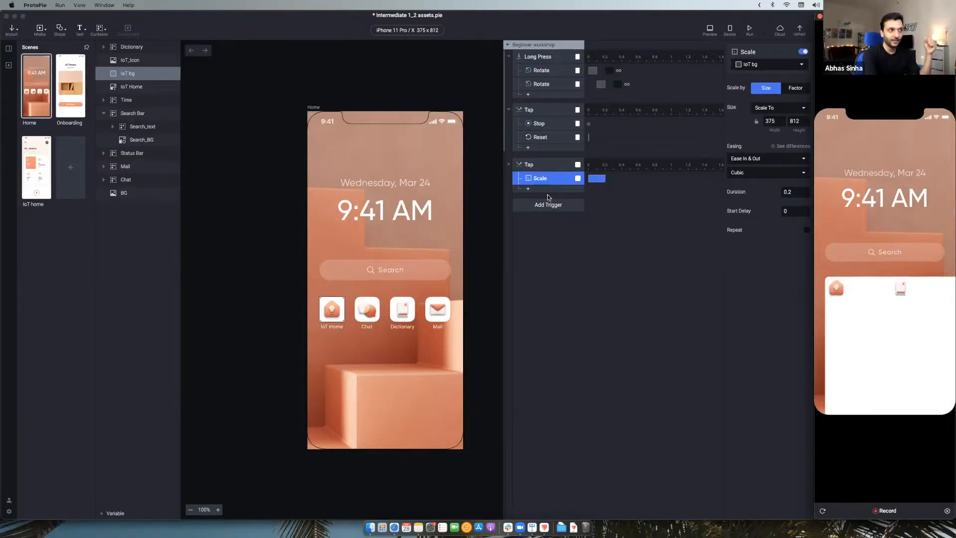
# Add a Move response for the IoT bg layer to the same Tap trigger, below the Scale response.
pyautogui.click(532, 193)
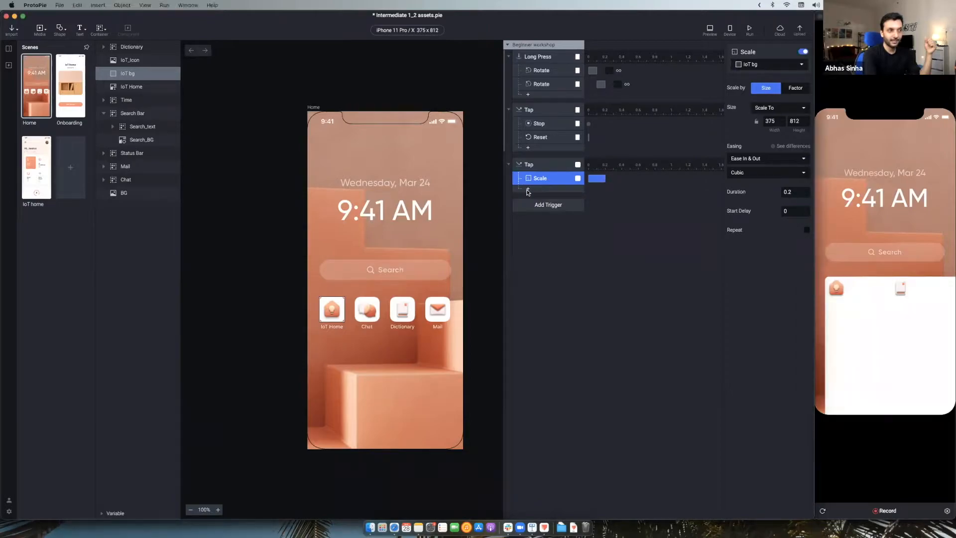
pyautogui.click(527, 189)
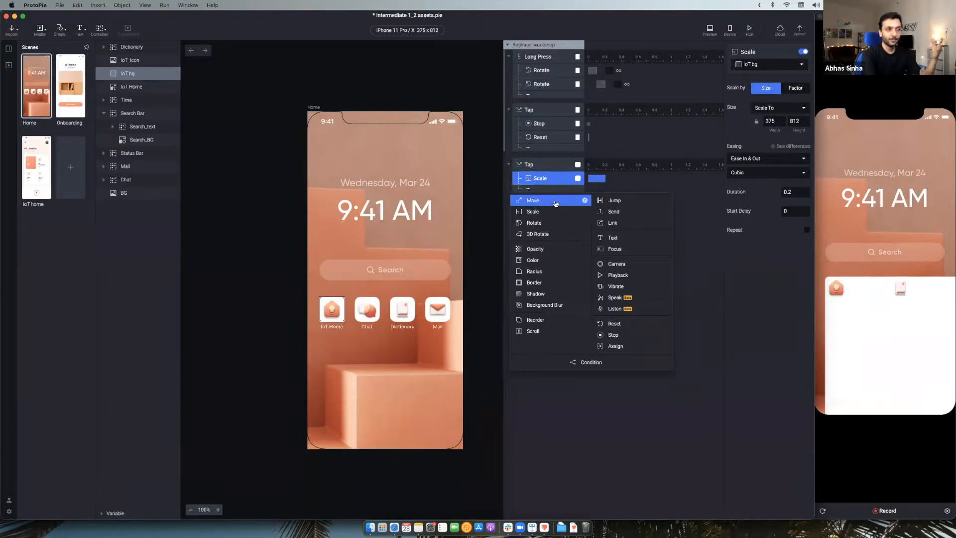
pyautogui.click(546, 204)
pyautogui.click(553, 203)
pyautogui.click(674, 228)
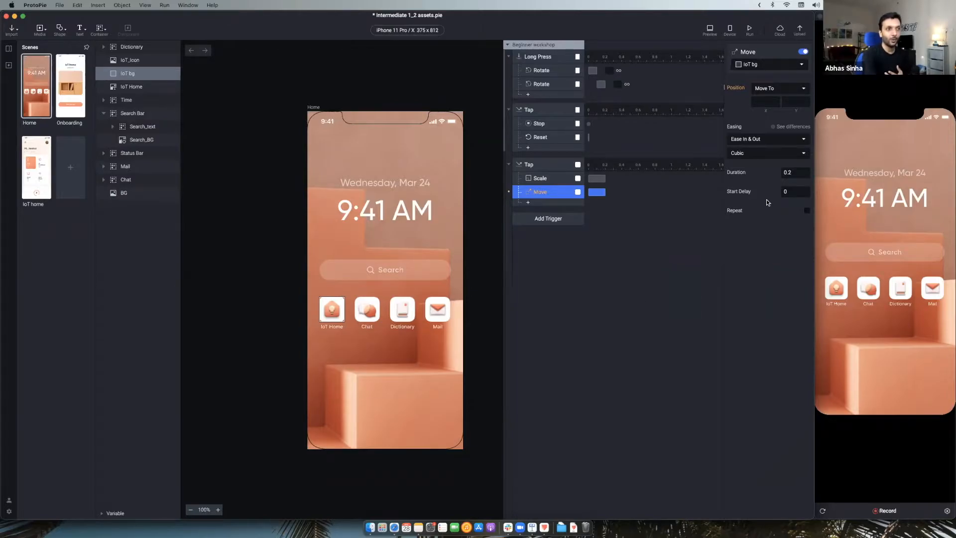
# Try placing the IoT bg layer in the Home scene's upper-left corner at position 0, 0, and undo the move.
pyautogui.click(768, 104)
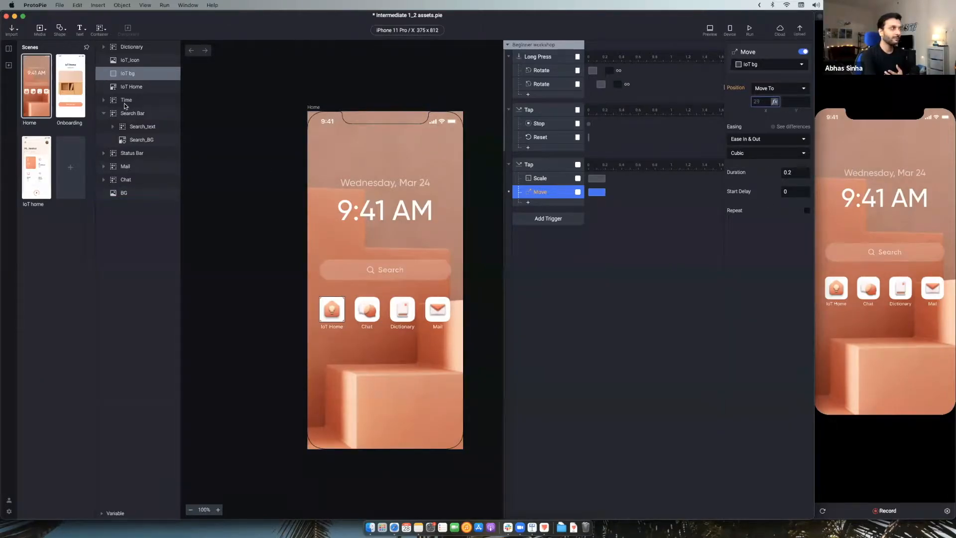
pyautogui.click(127, 75)
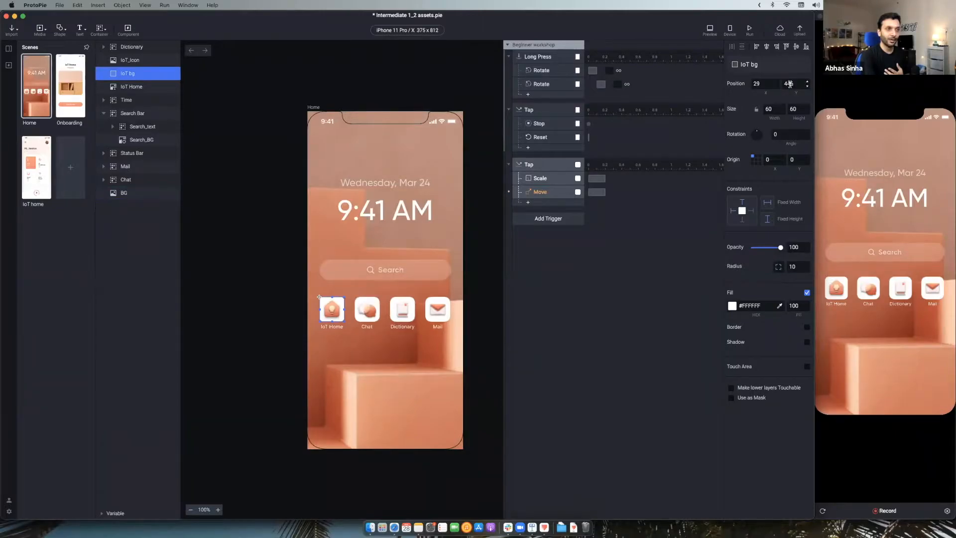
pyautogui.moveTo(338, 300); pyautogui.dragTo(327, 118)
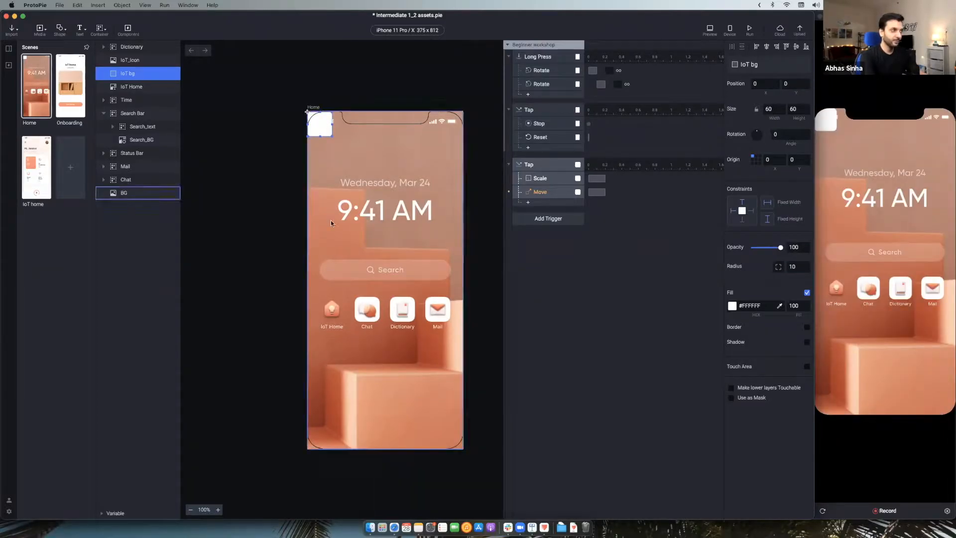
pyautogui.press('super+z')
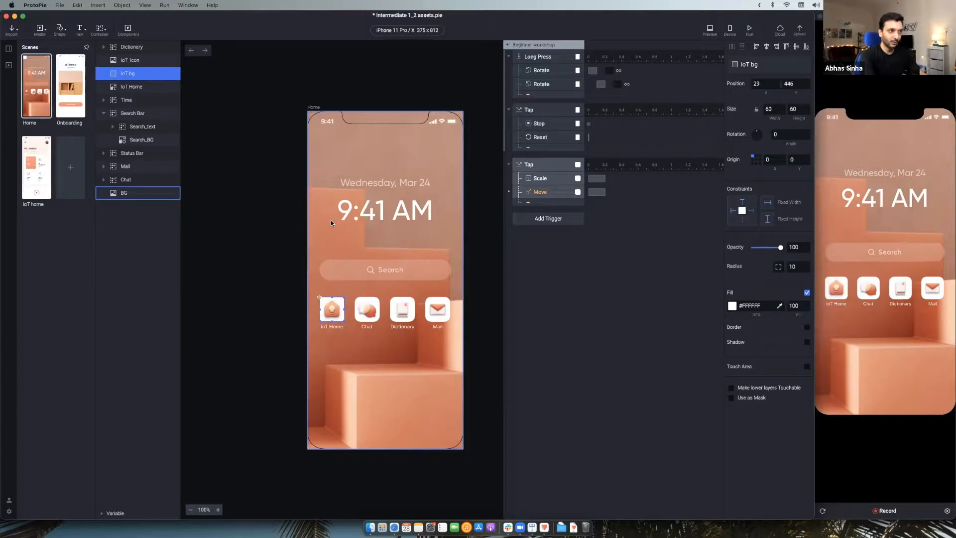
# Set the Move response's Move To position to X 0 and Y 0.
pyautogui.click(544, 193)
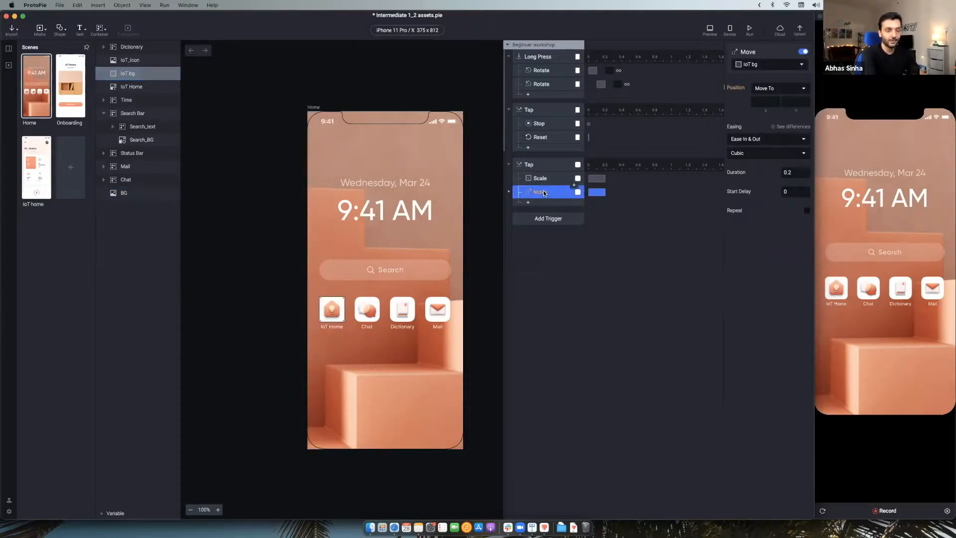
pyautogui.click(766, 102)
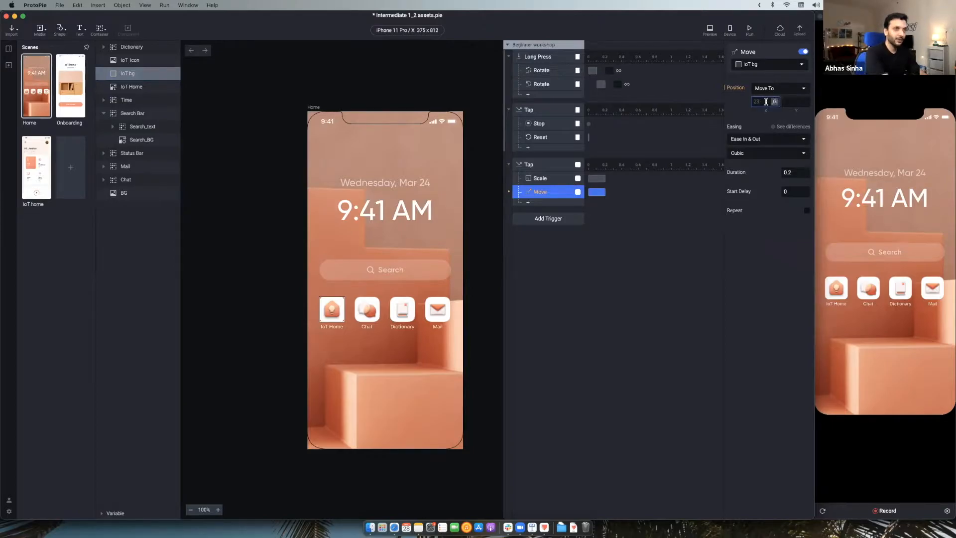
pyautogui.write('0')
pyautogui.press('Return')
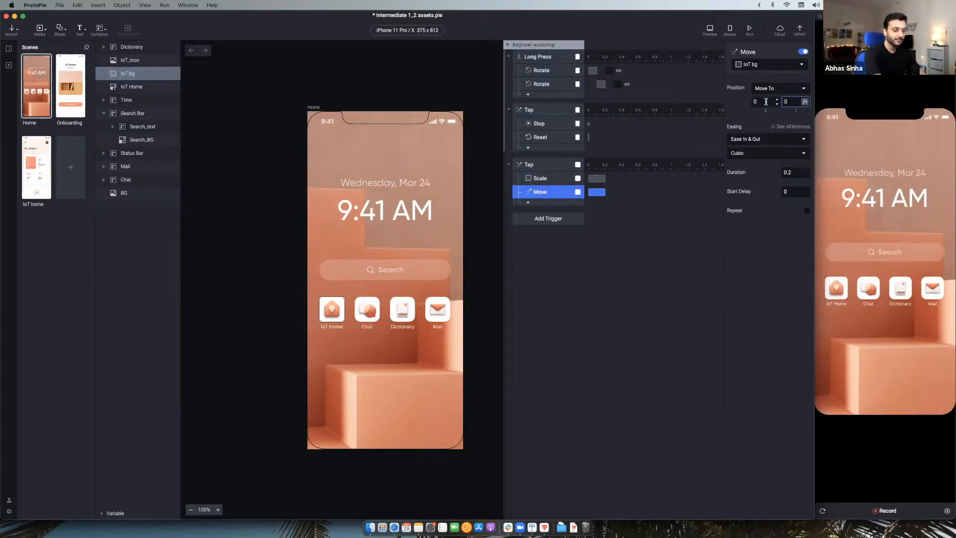
# Test the combined scale and move on the IoT Home icon in the preview and restart the preview.
pyautogui.click(901, 184)
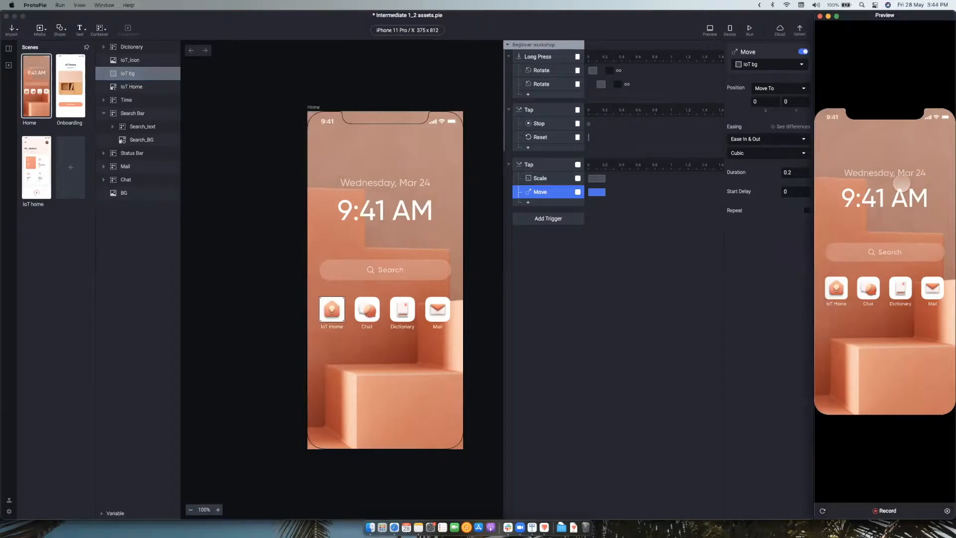
pyautogui.click(837, 289)
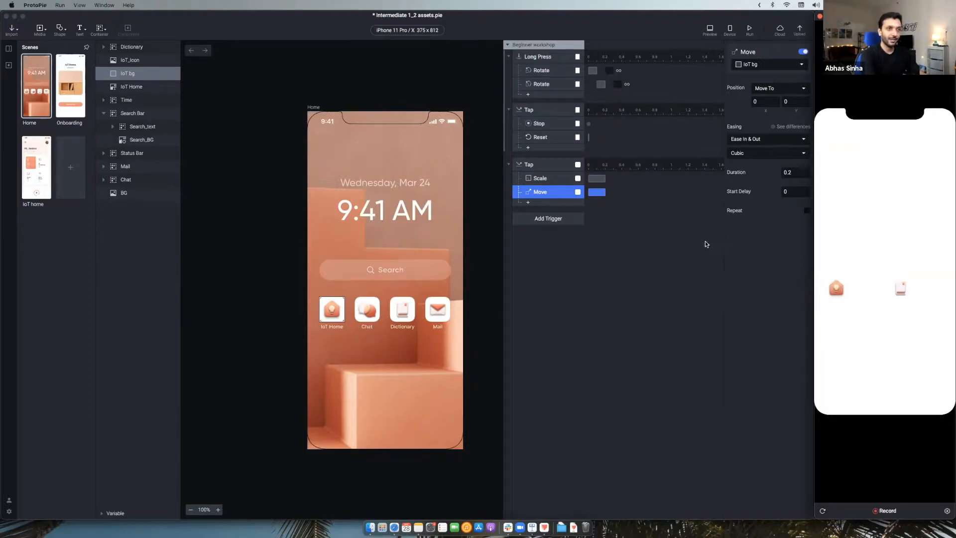
pyautogui.click(546, 192)
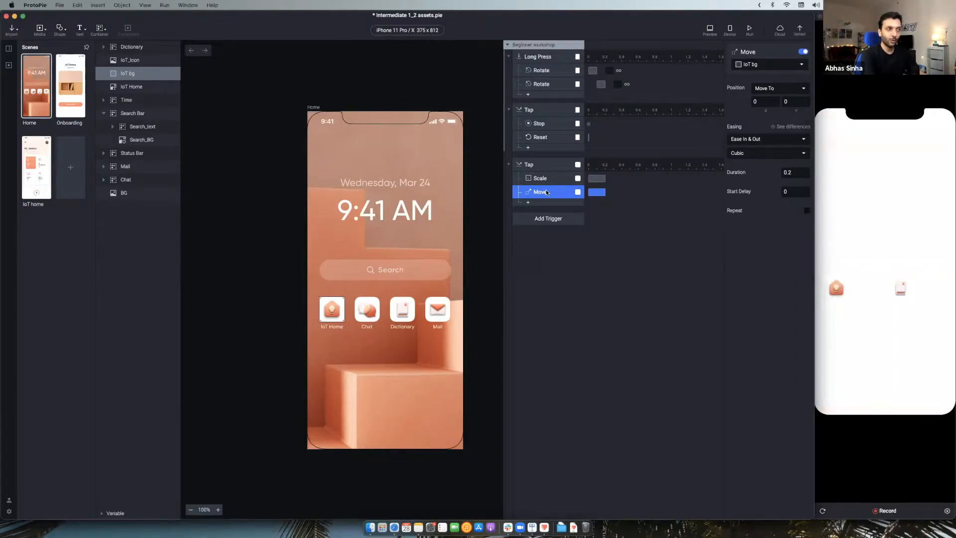
pyautogui.click(867, 166)
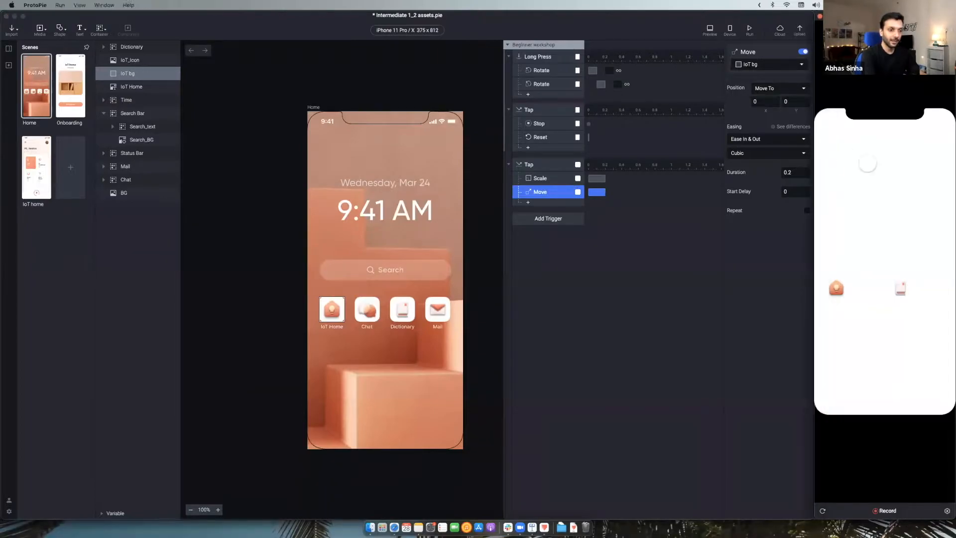
pyautogui.click(822, 510)
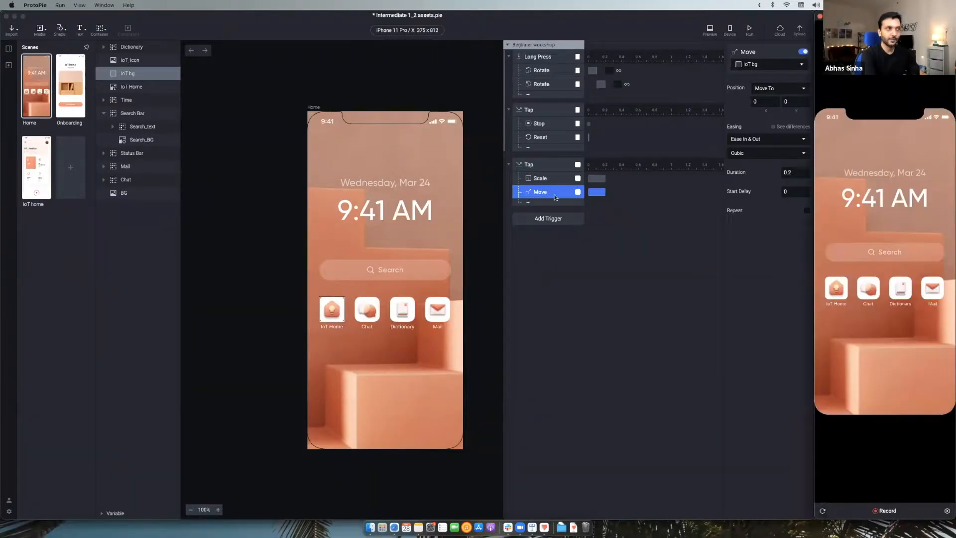
# Disable the Scale response and test the Move response alone on the IoT Home icon in the preview.
pyautogui.click(547, 181)
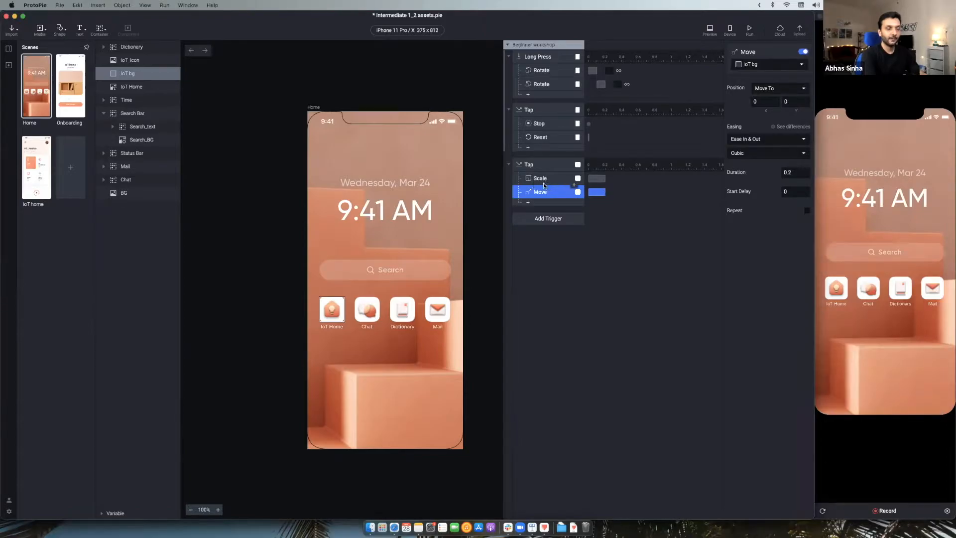
pyautogui.click(543, 182)
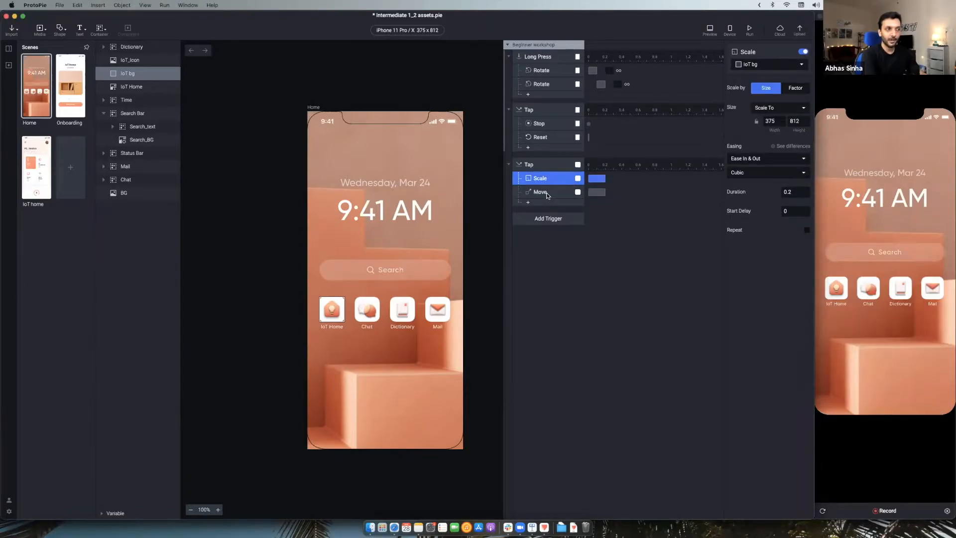
pyautogui.click(802, 52)
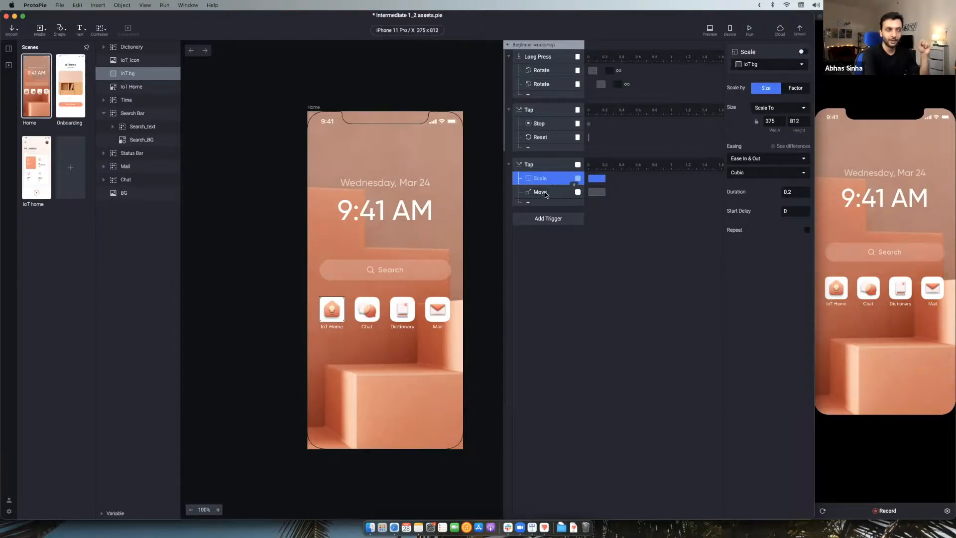
pyautogui.click(546, 194)
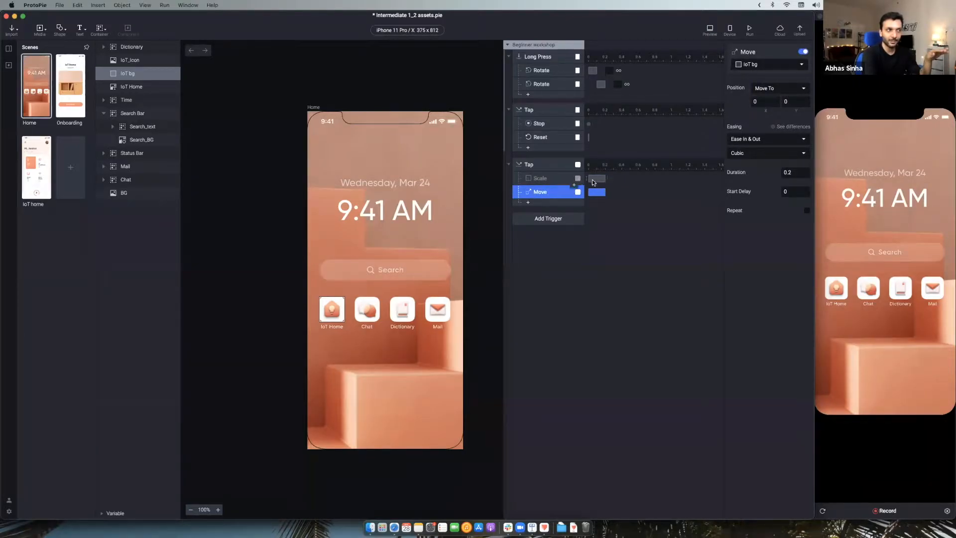
pyautogui.click(887, 317)
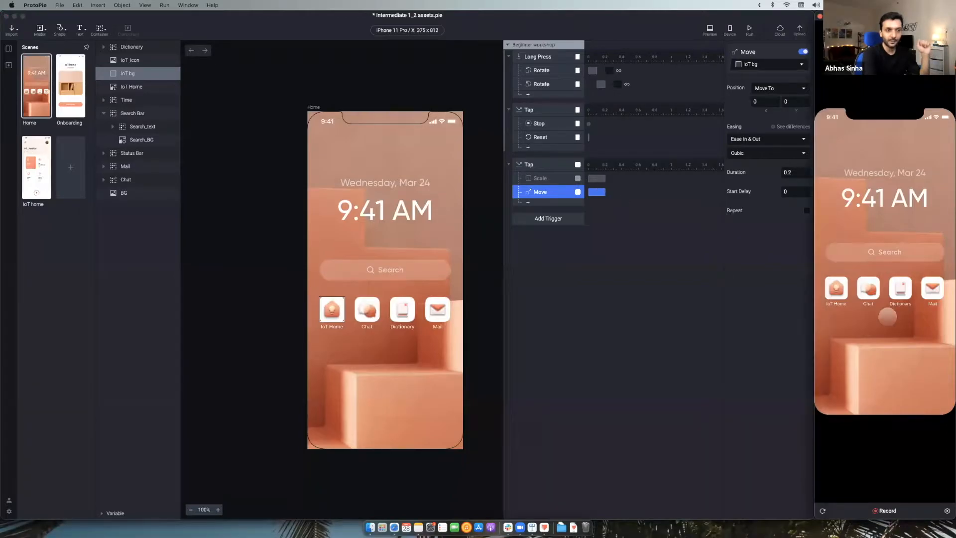
pyautogui.click(834, 288)
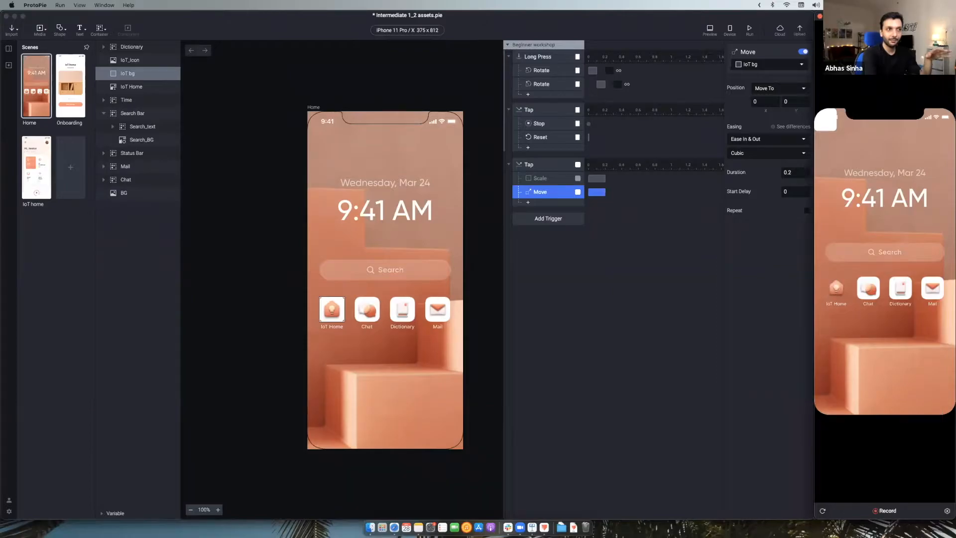
# Re-enable the Scale response, test the combined scale and move on the IoT Home icon in the preview, and restart the preview.
pyautogui.click(550, 180)
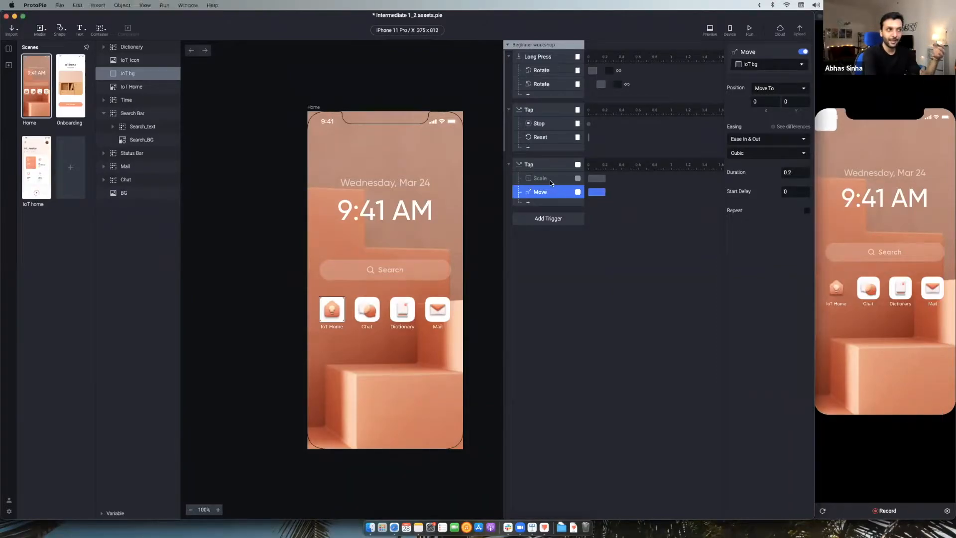
pyautogui.click(551, 183)
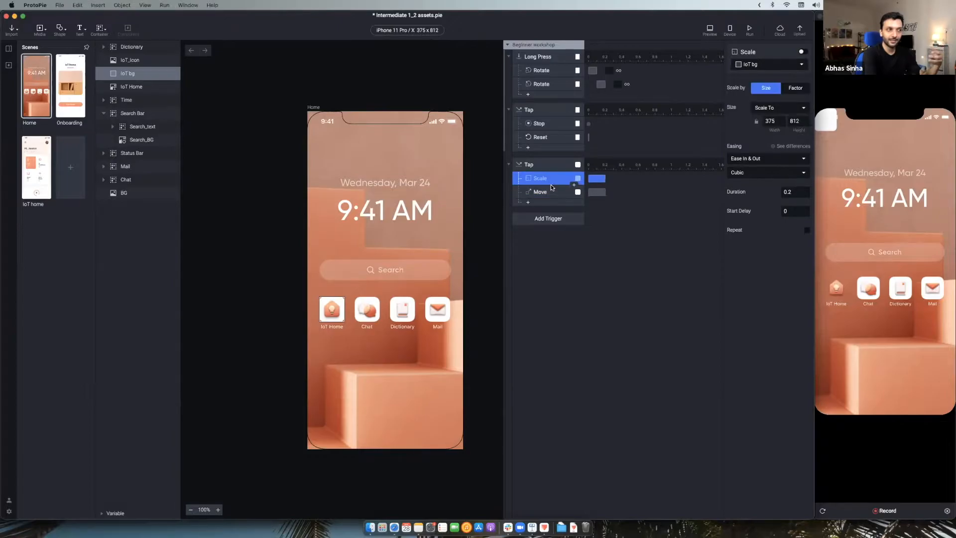
pyautogui.click(801, 51)
pyautogui.click(846, 287)
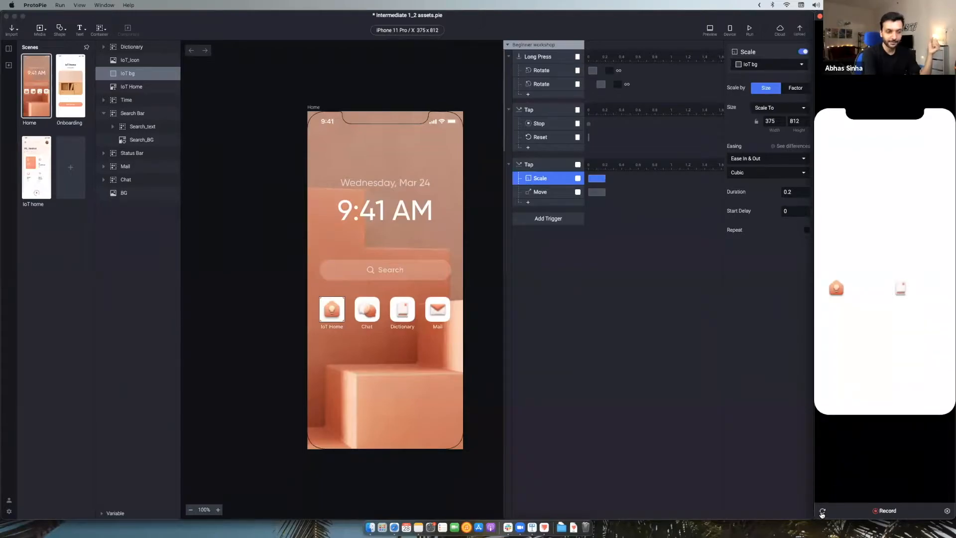
pyautogui.click(822, 513)
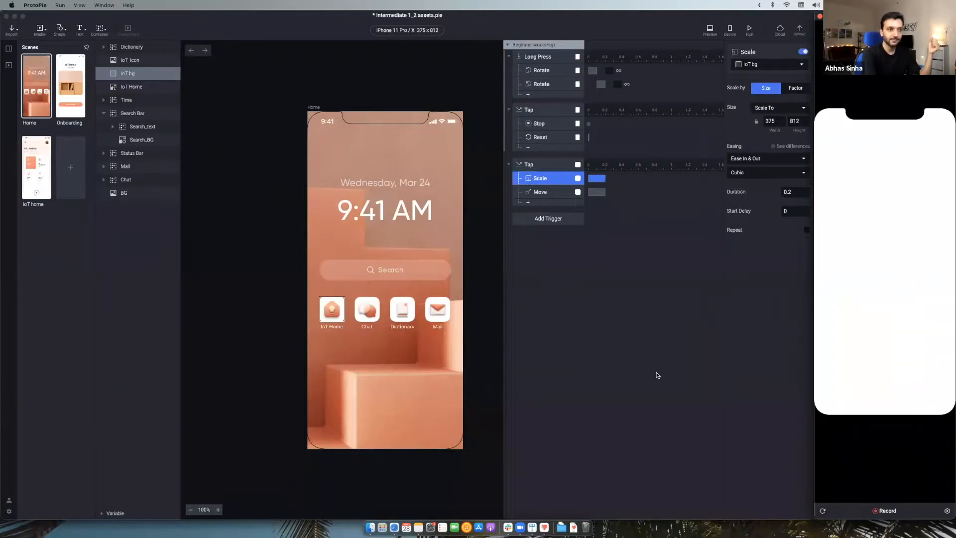
pyautogui.click(527, 202)
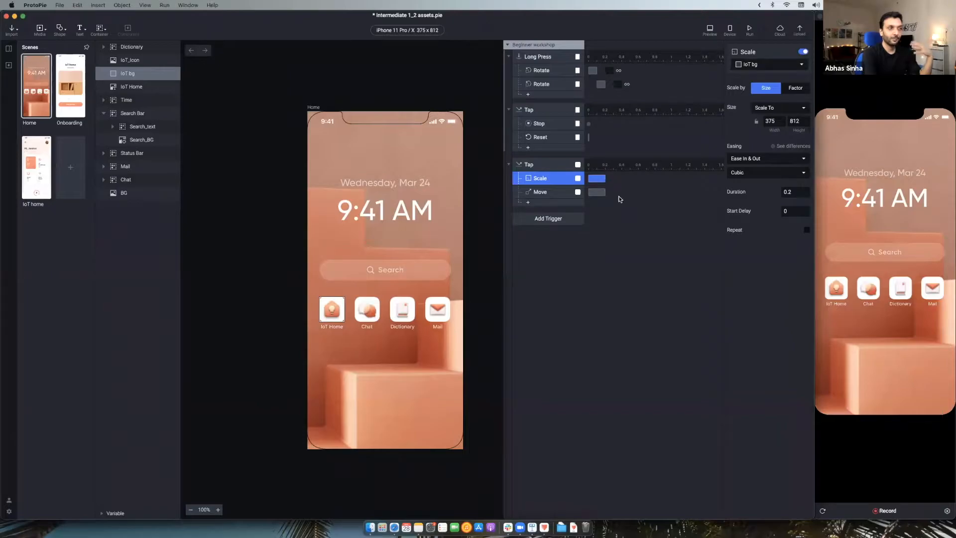
pyautogui.click(705, 244)
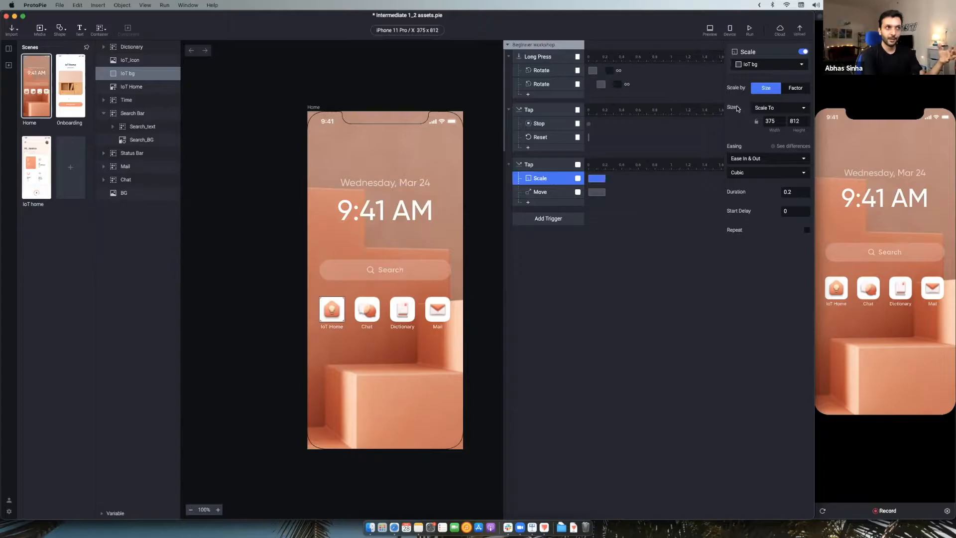
# Switch the IoT bg Scale response from Scale To to Scale By and set its width to 100.
pyautogui.click(760, 110)
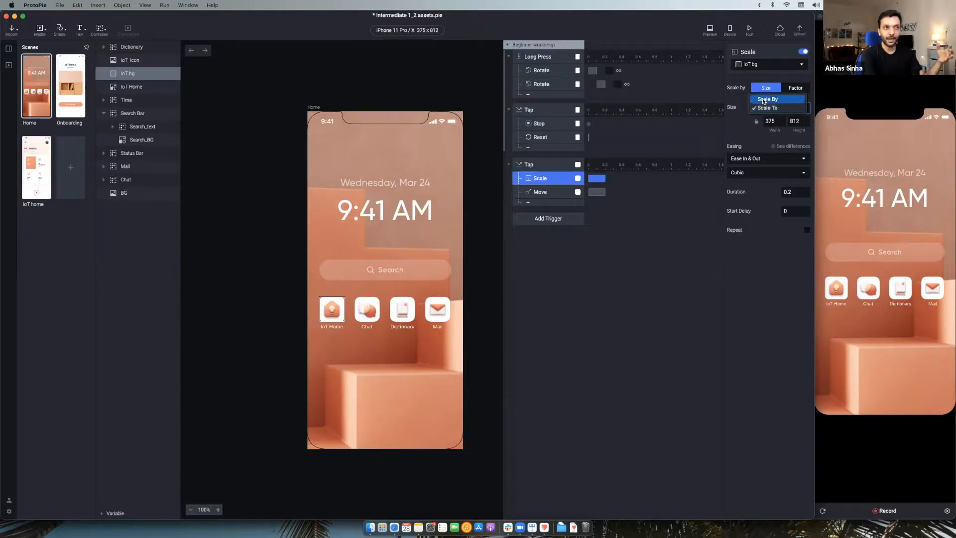
pyautogui.click(772, 114)
pyautogui.press('Down')
pyautogui.press('Tab')
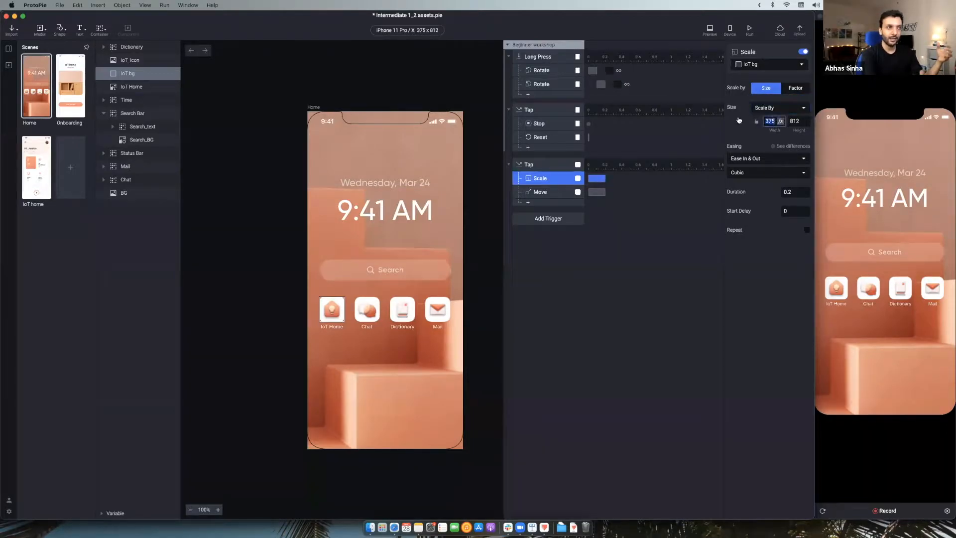
pyautogui.click(132, 74)
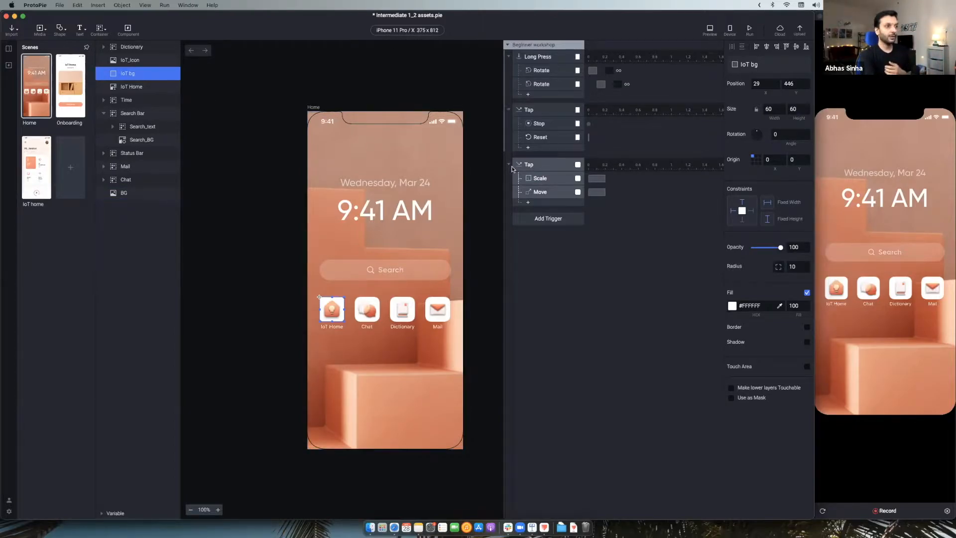
pyautogui.click(542, 182)
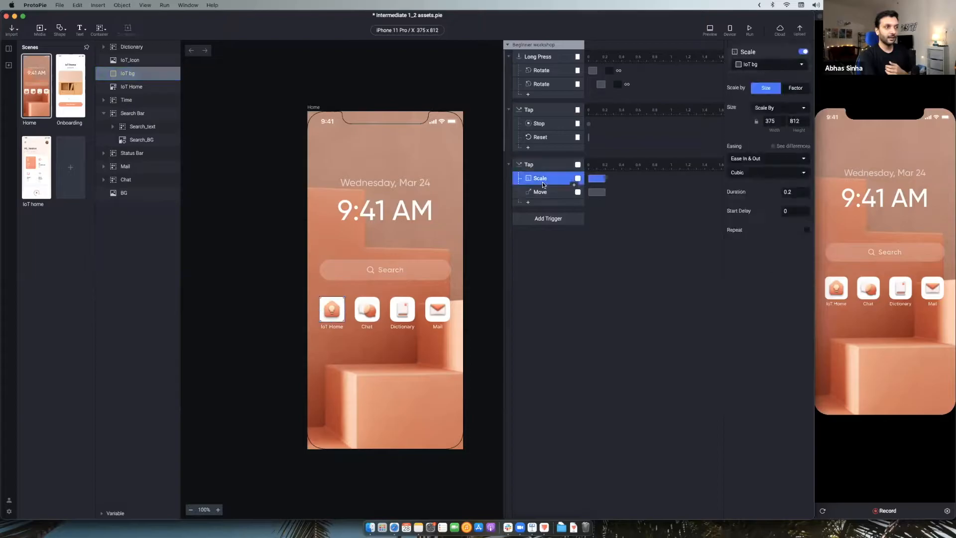
pyautogui.click(770, 121)
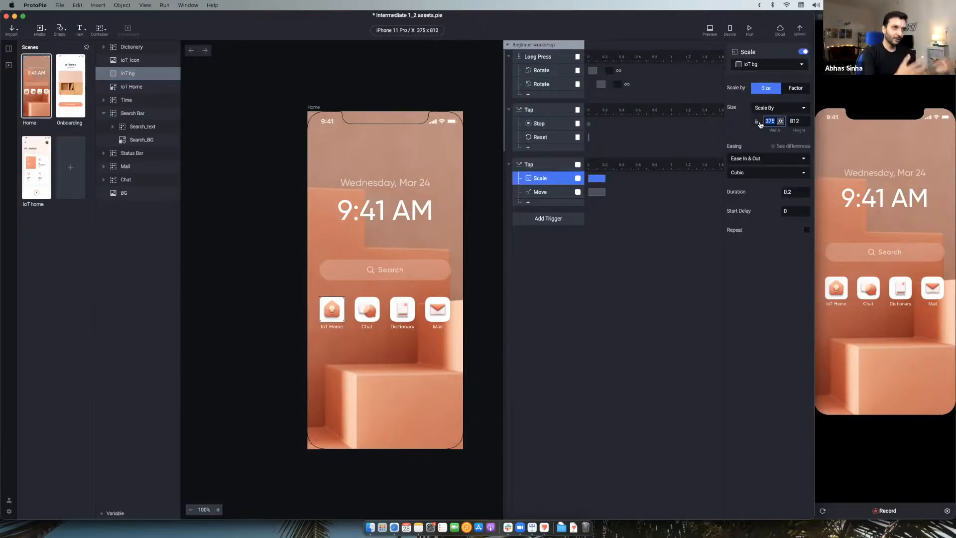
pyautogui.write('100')
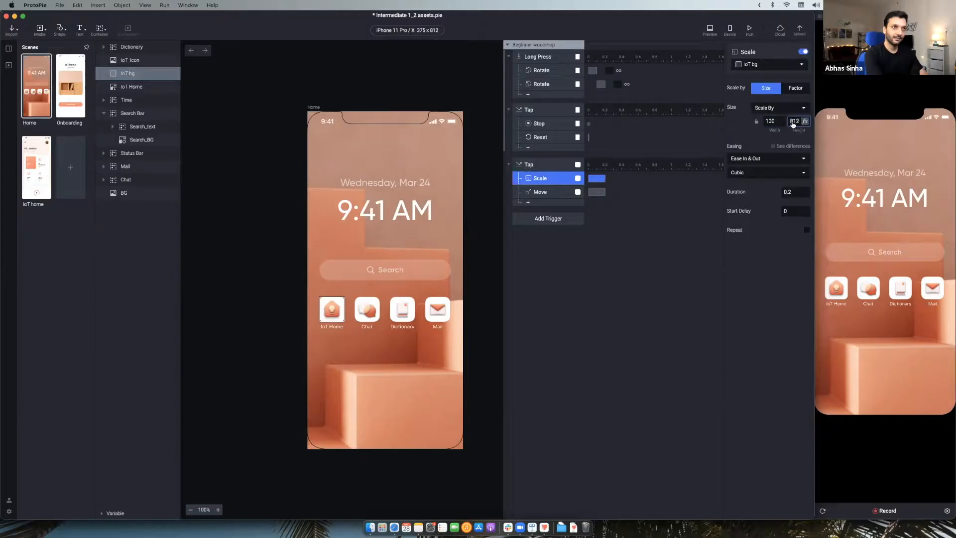
# Set the Scale By height to 100 and test the transition on the IoT Home icon in the preview.
pyautogui.click(794, 122)
pyautogui.hotkey('ctrl', 'Right')
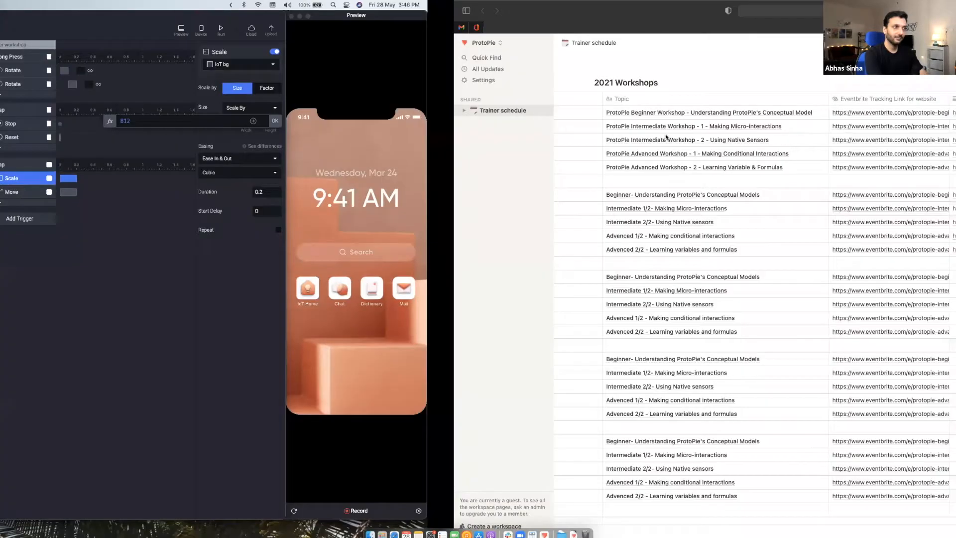
pyautogui.hotkey('ctrl', 'Left')
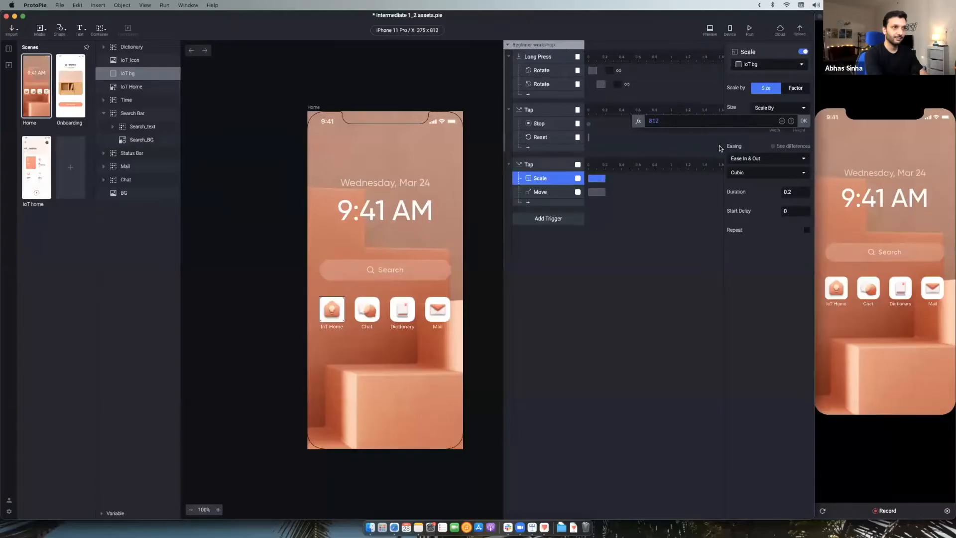
pyautogui.press('Escape')
pyautogui.doubleClick(792, 121)
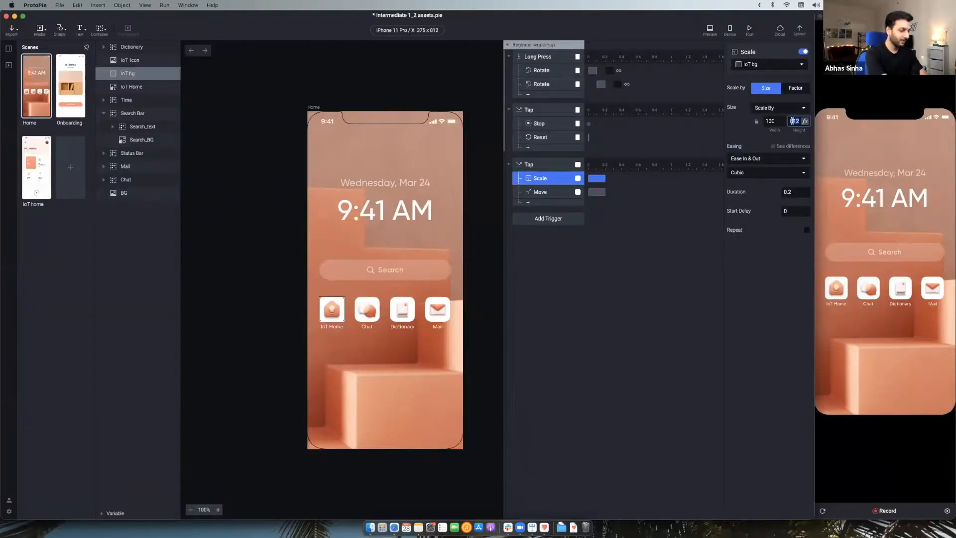
pyautogui.write('100')
pyautogui.press('Return')
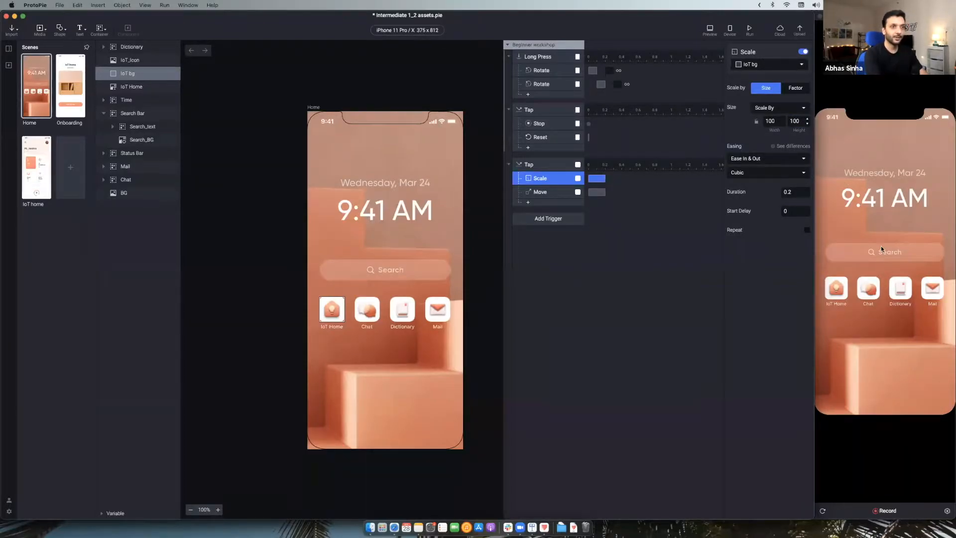
pyautogui.click(837, 289)
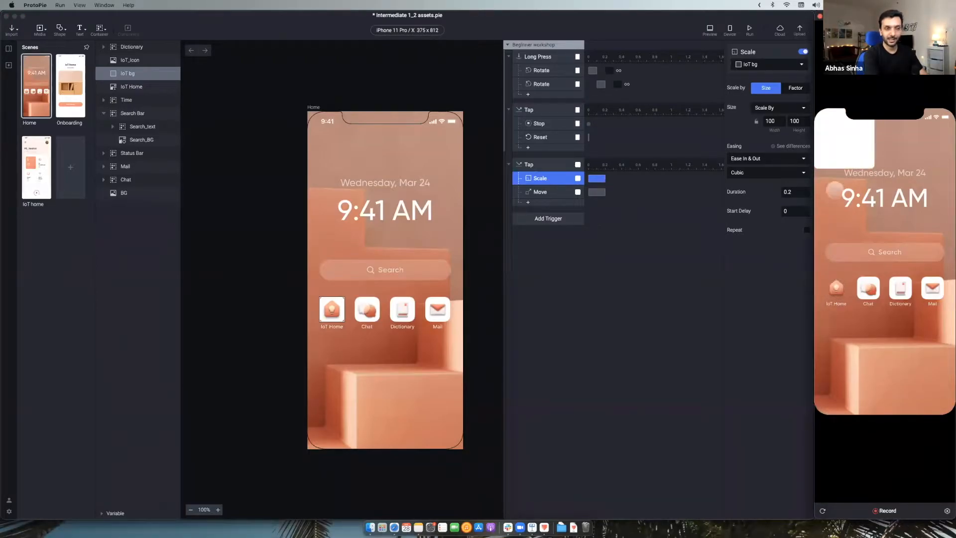
# Switch the Scale response back to Scale To and set its width to 375.
pyautogui.click(775, 120)
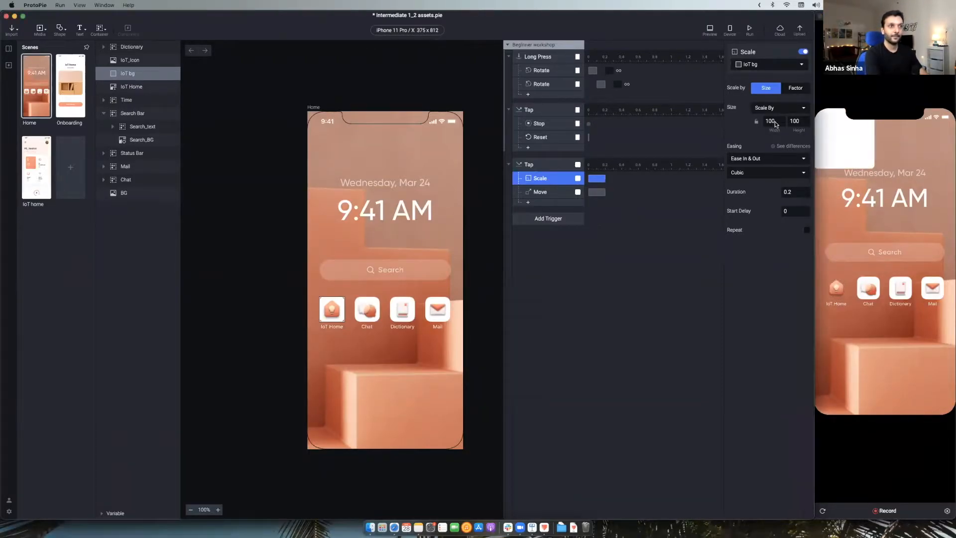
pyautogui.click(775, 120)
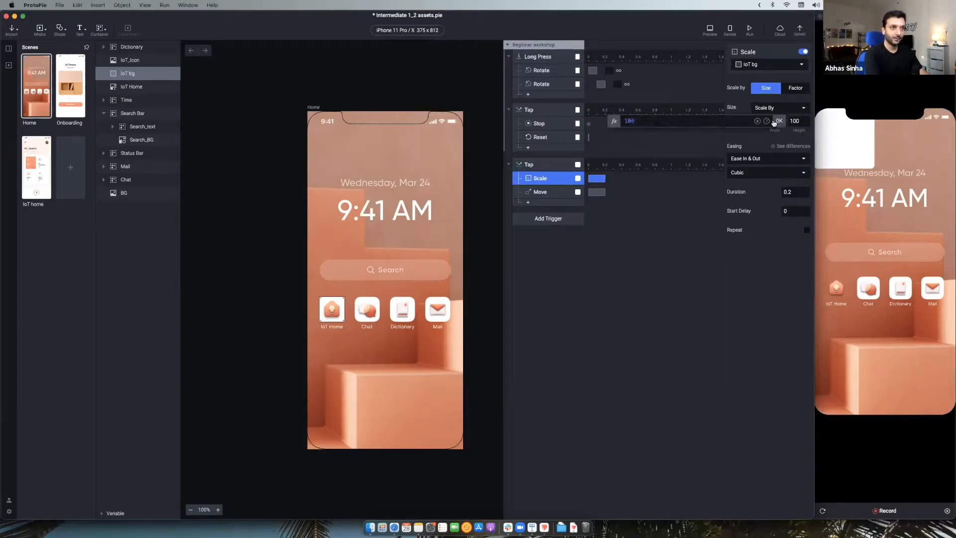
pyautogui.click(775, 120)
pyautogui.click(772, 108)
pyautogui.click(771, 117)
pyautogui.doubleClick(771, 121)
pyautogui.write('375')
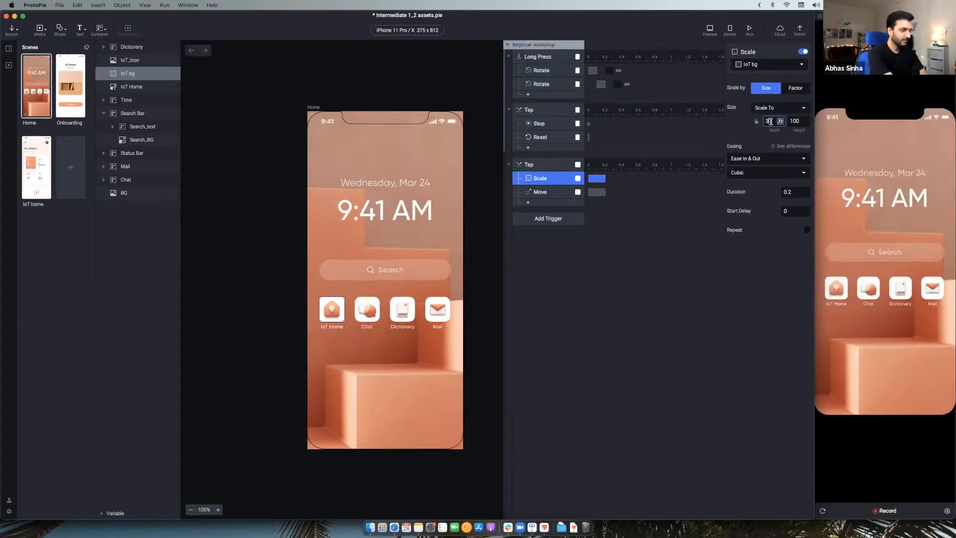
pyautogui.press('Tab')
pyautogui.click(770, 122)
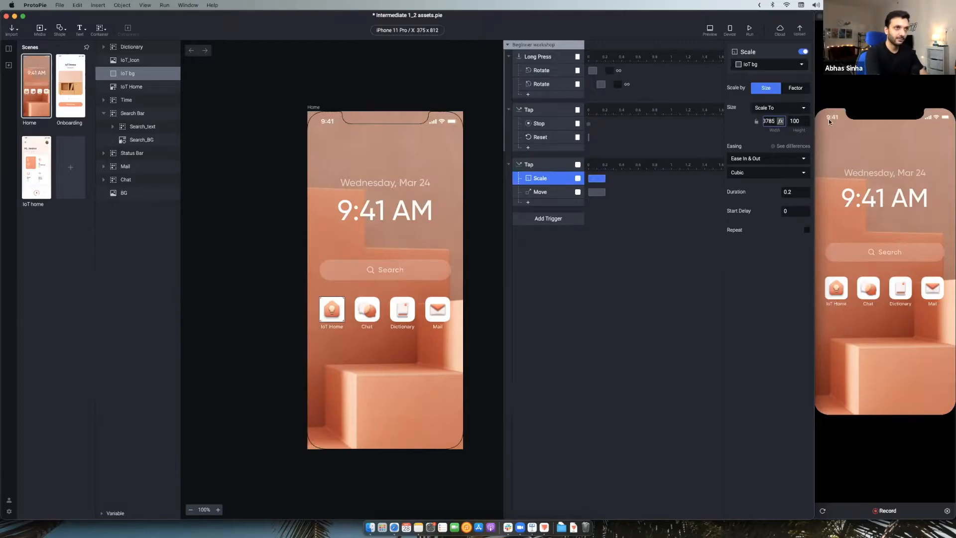
pyautogui.press('BackSpace')
# Set the Scale response's Scale To height to 812.
pyautogui.click(800, 121)
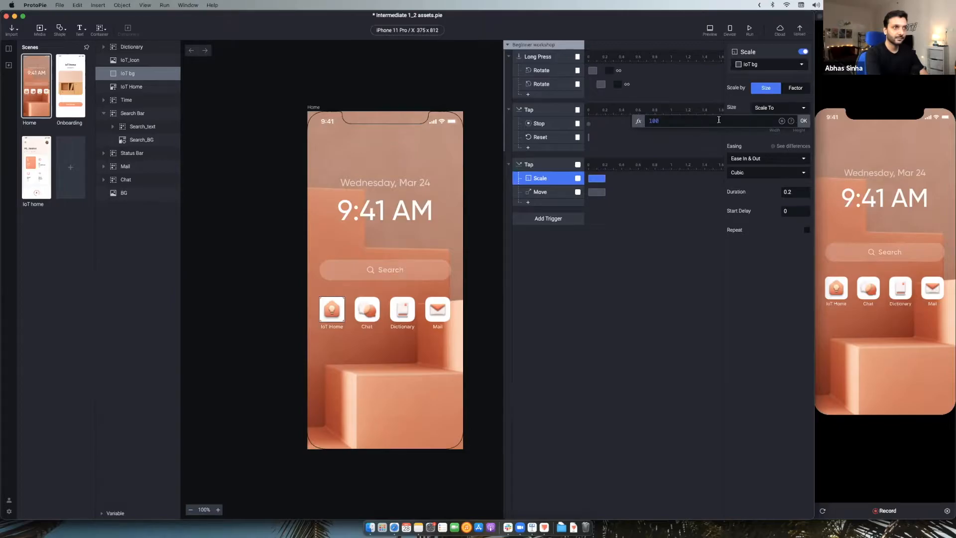
pyautogui.write('812')
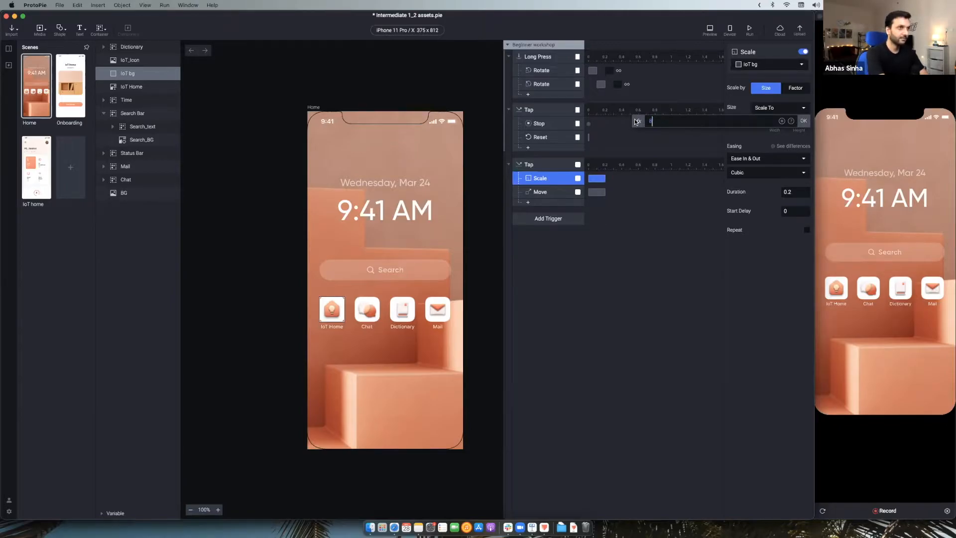
pyautogui.click(805, 121)
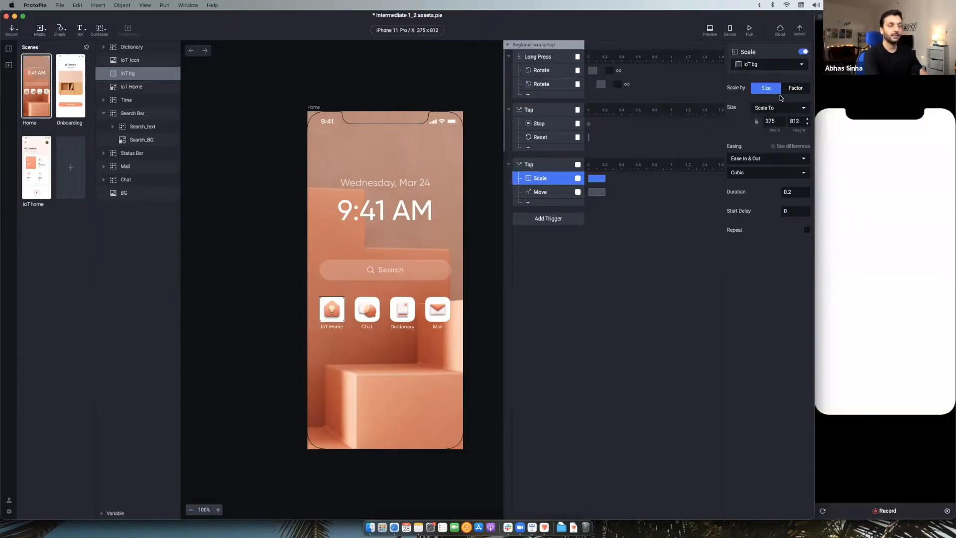
# Try scaling the IoT bg by Factor with Scale To 200% on both axes, and test it in the preview.
pyautogui.click(795, 89)
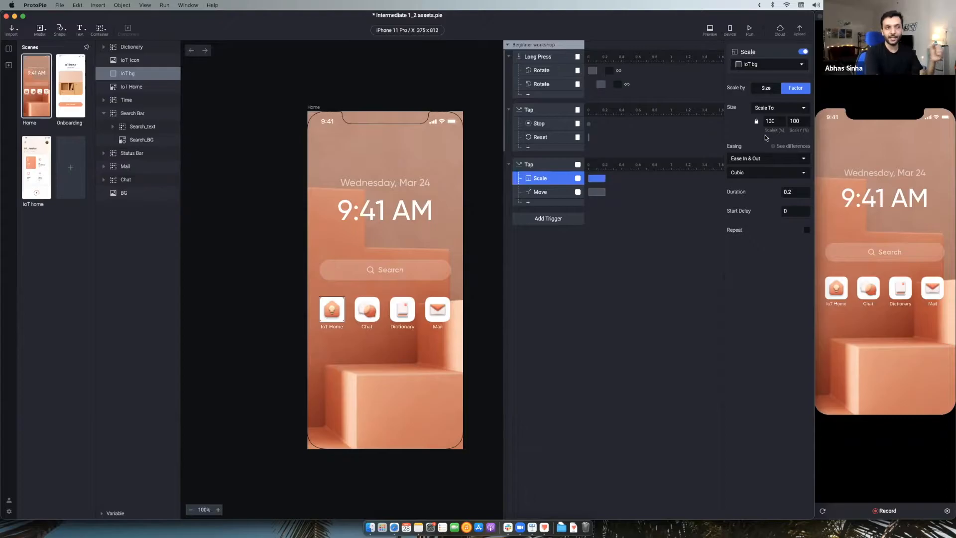
pyautogui.click(771, 121)
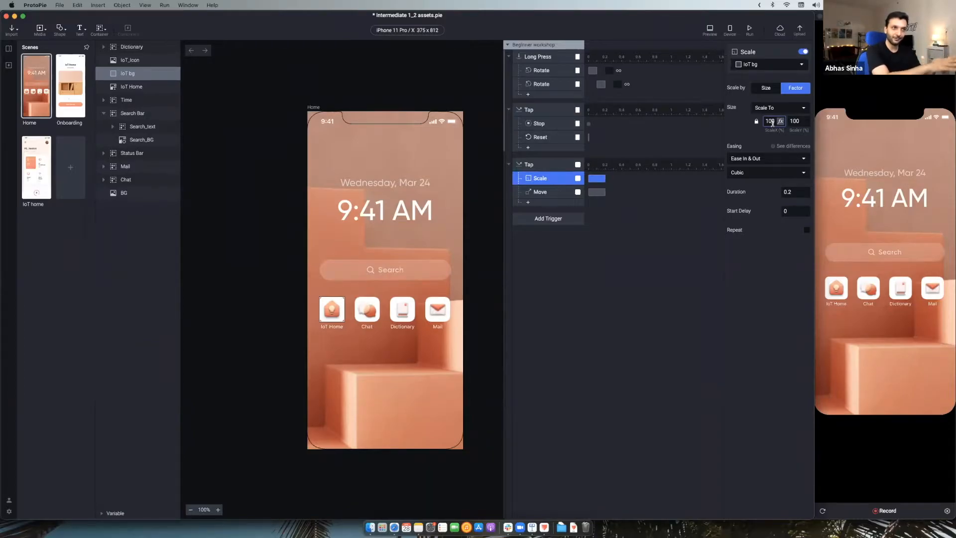
pyautogui.moveTo(769, 122); pyautogui.dragTo(764, 123)
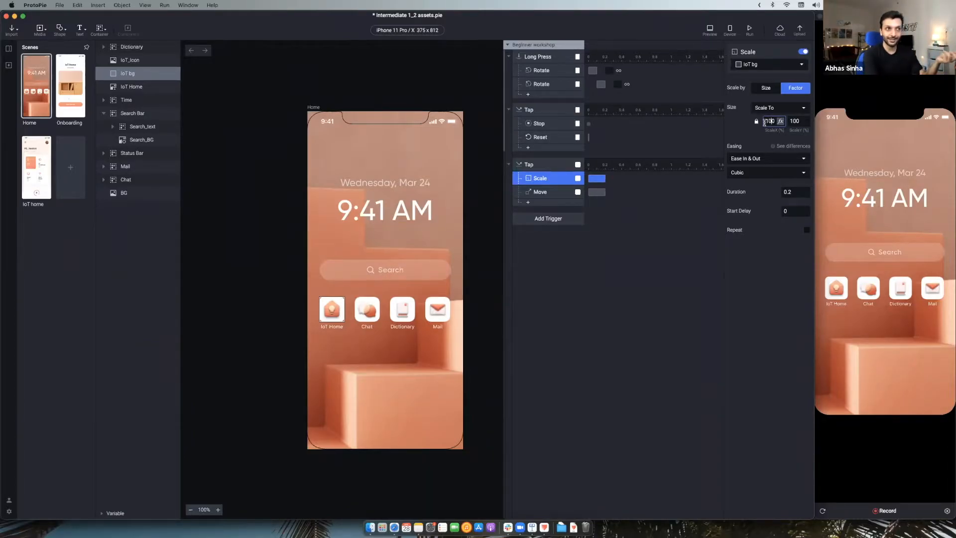
pyautogui.write('200')
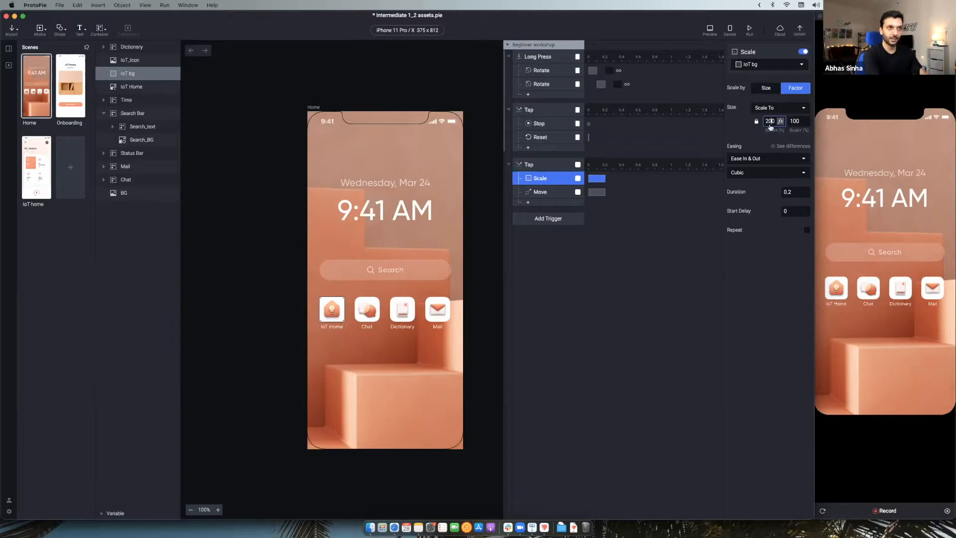
pyautogui.press('Tab')
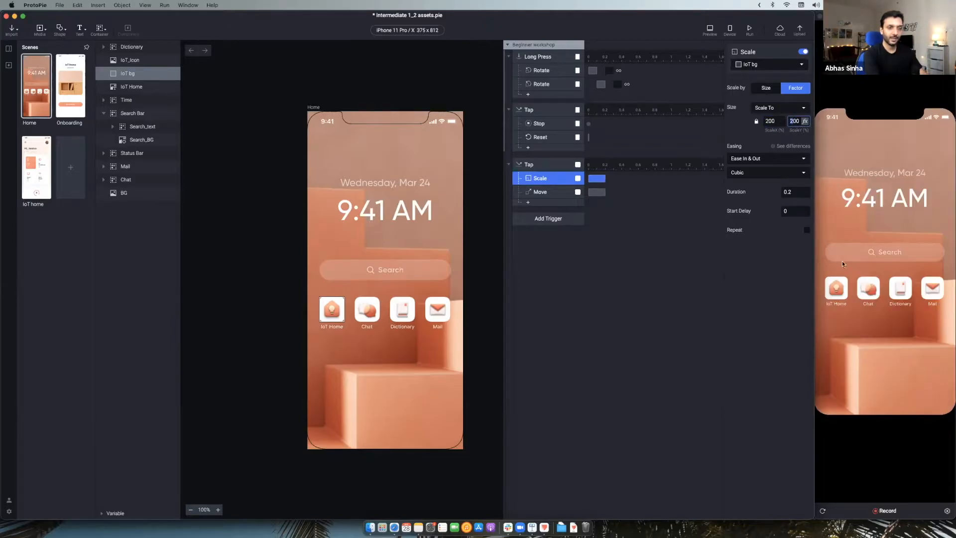
pyautogui.click(836, 288)
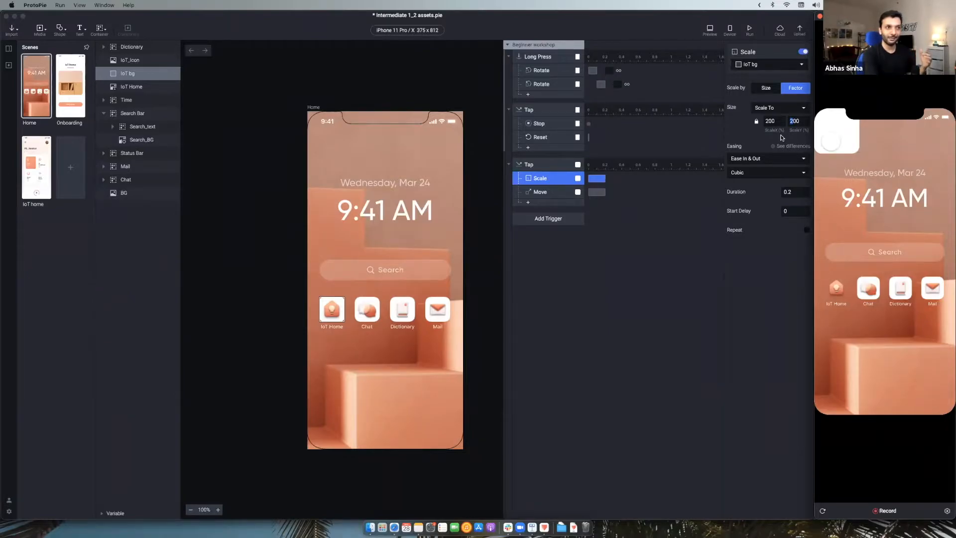
# Set the Scale response back to scaling by Size and test the transition on the IoT Home icon in the preview.
pyautogui.click(773, 122)
pyautogui.click(772, 122)
pyautogui.click(775, 109)
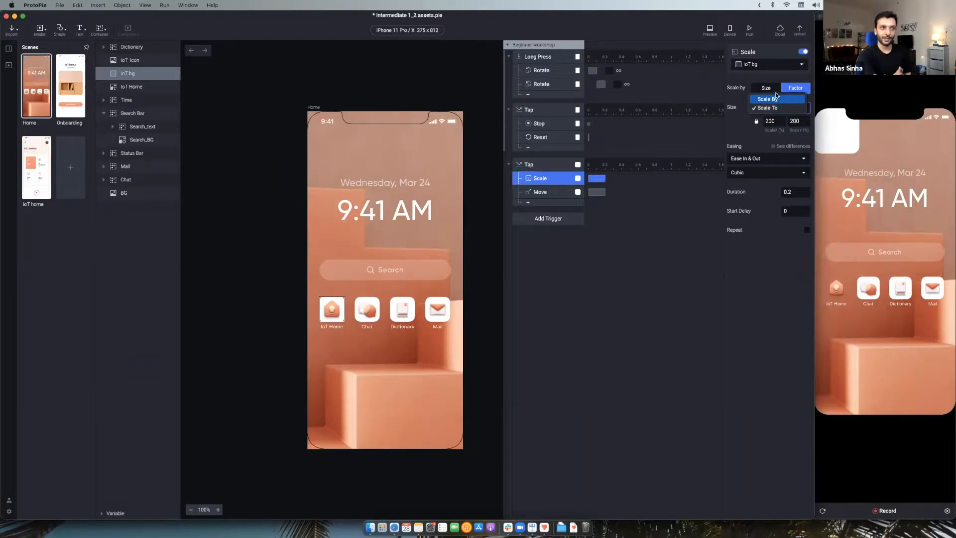
pyautogui.click(775, 92)
pyautogui.click(773, 91)
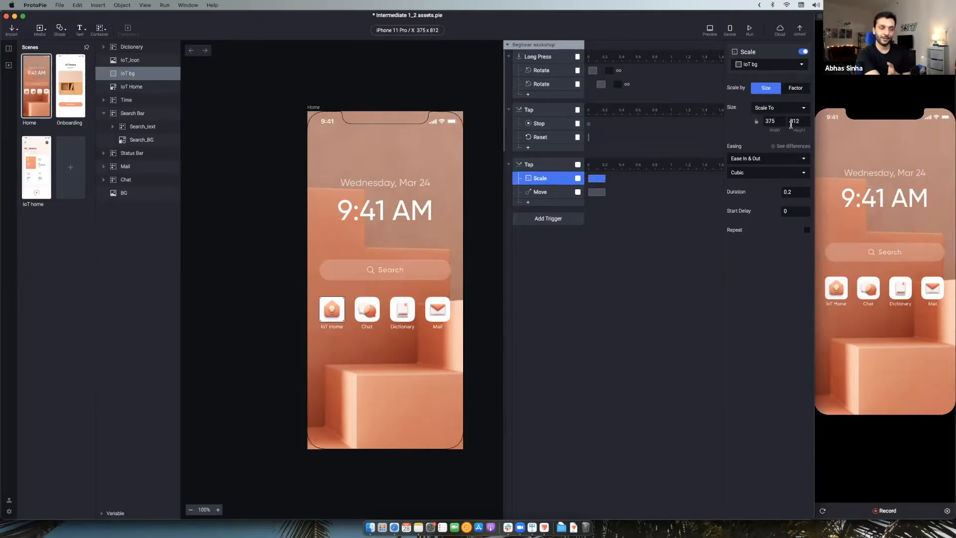
pyautogui.click(836, 286)
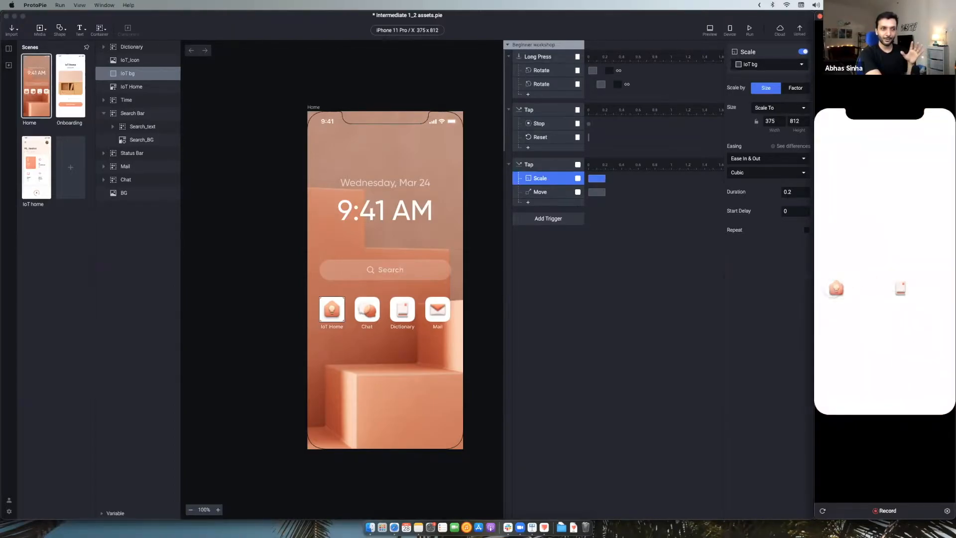
pyautogui.click(538, 206)
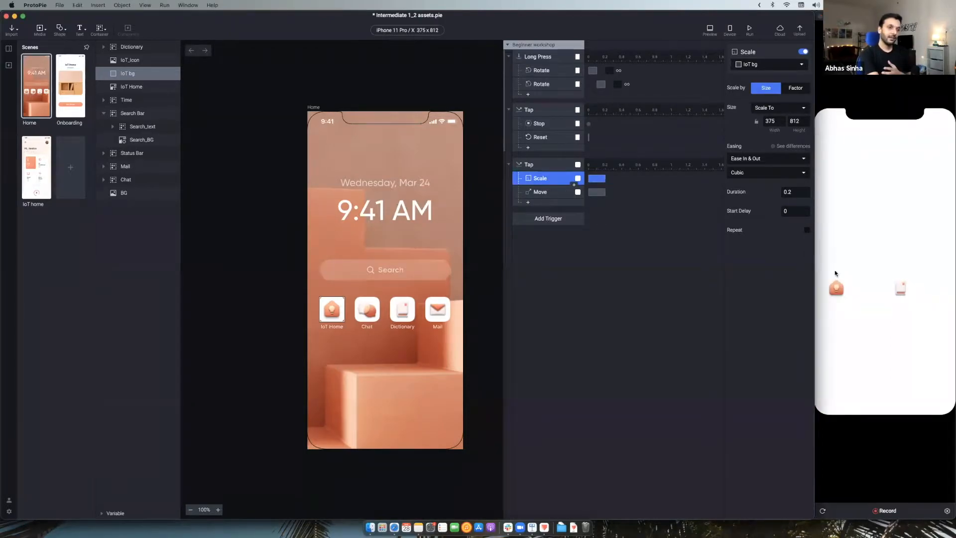
pyautogui.click(840, 279)
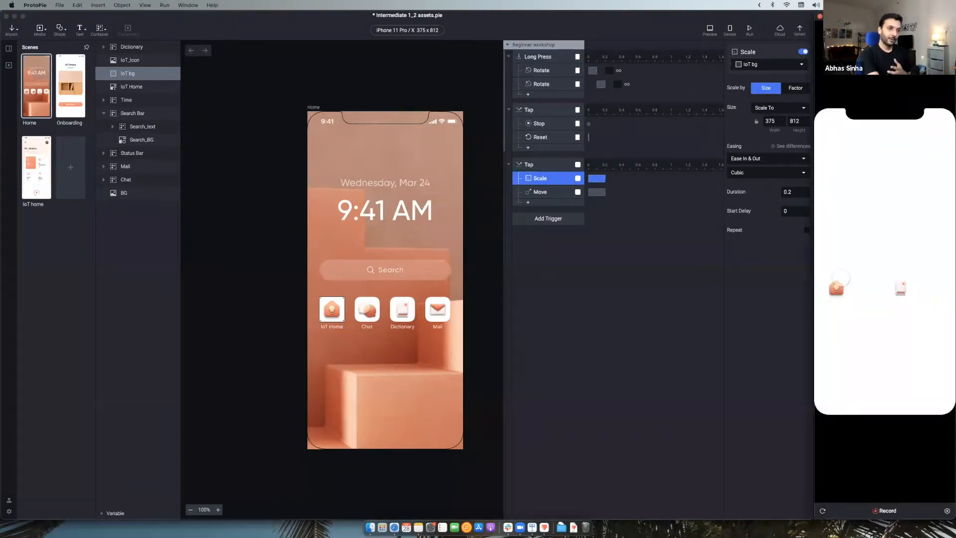
# Try placing the IoT_Icon layer beneath the IoT bg layer, and restore the original layer order.
pyautogui.click(127, 74)
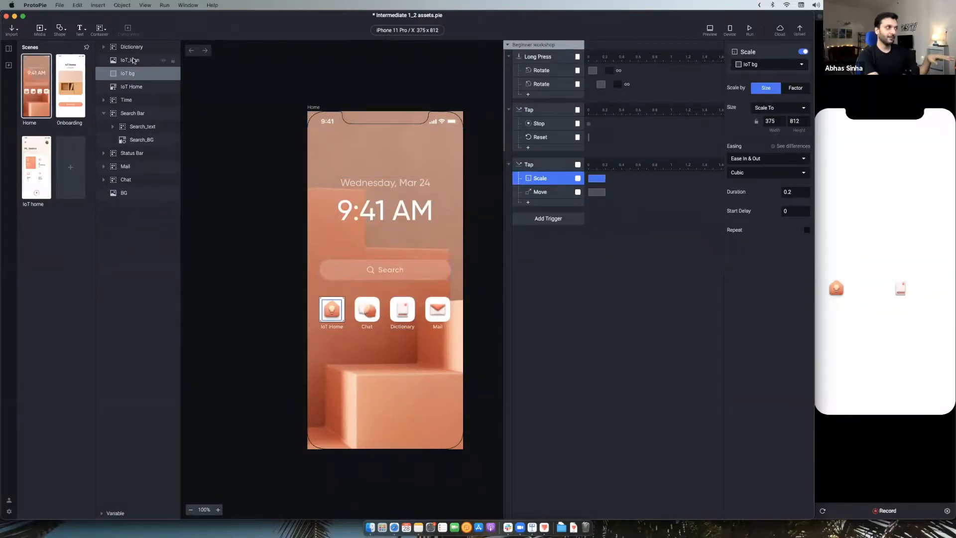
pyautogui.click(137, 61)
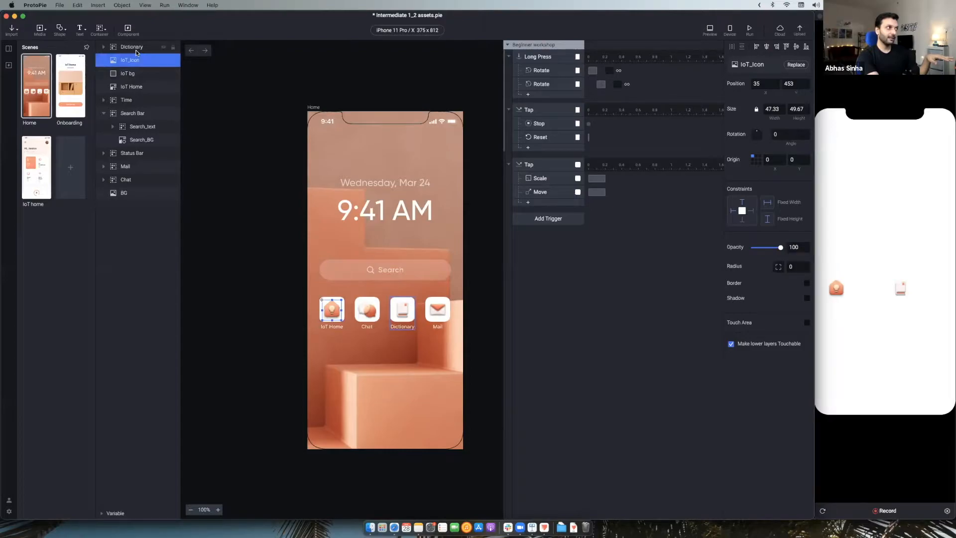
pyautogui.click(137, 50)
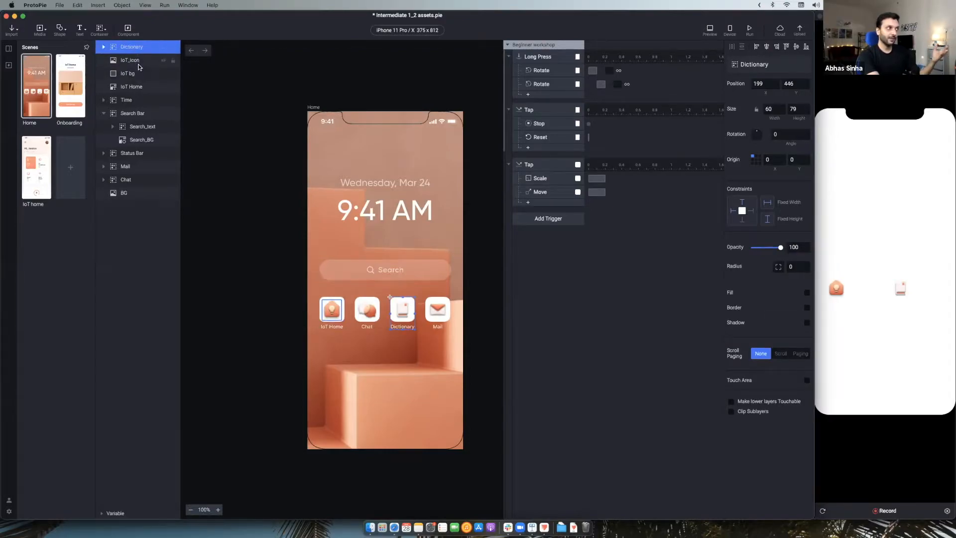
pyautogui.click(140, 61)
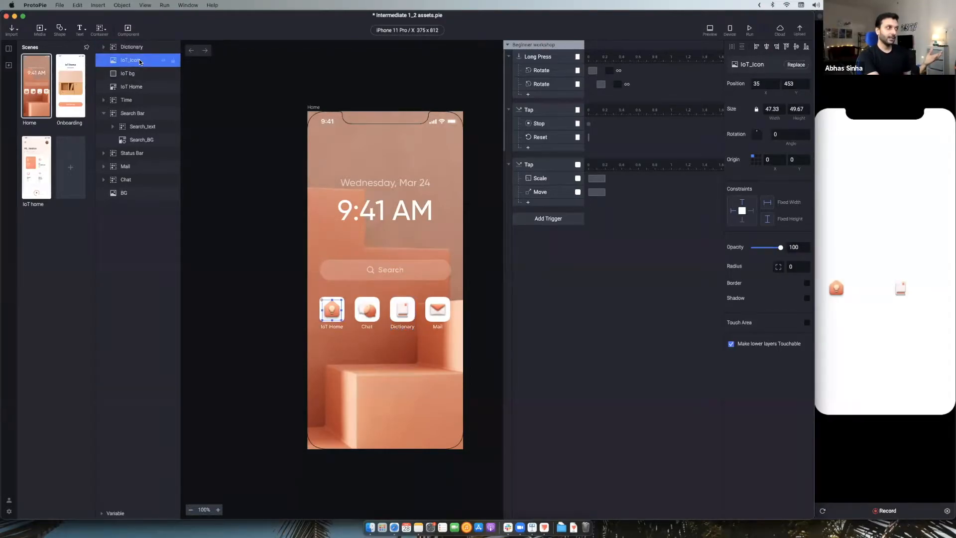
pyautogui.moveTo(139, 60); pyautogui.dragTo(138, 76)
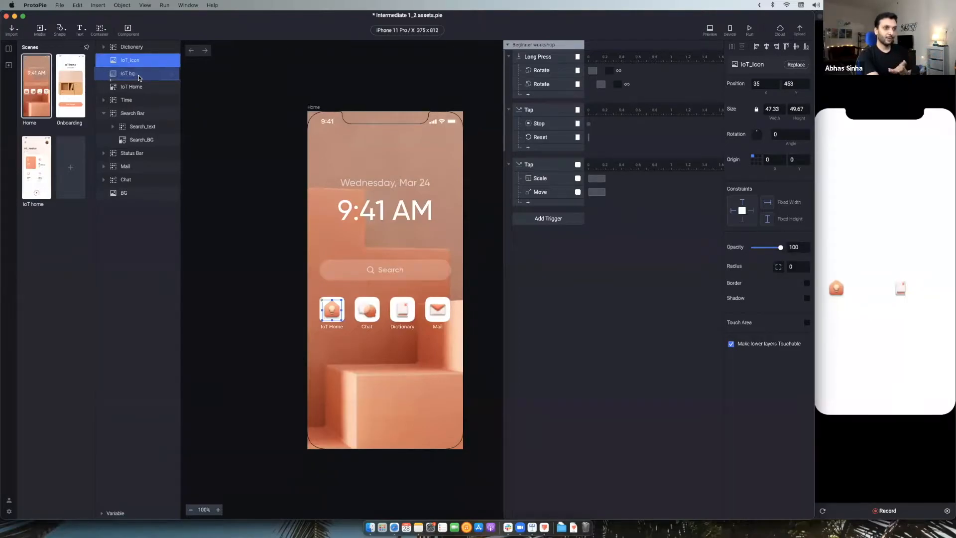
pyautogui.moveTo(140, 77); pyautogui.dragTo(139, 78)
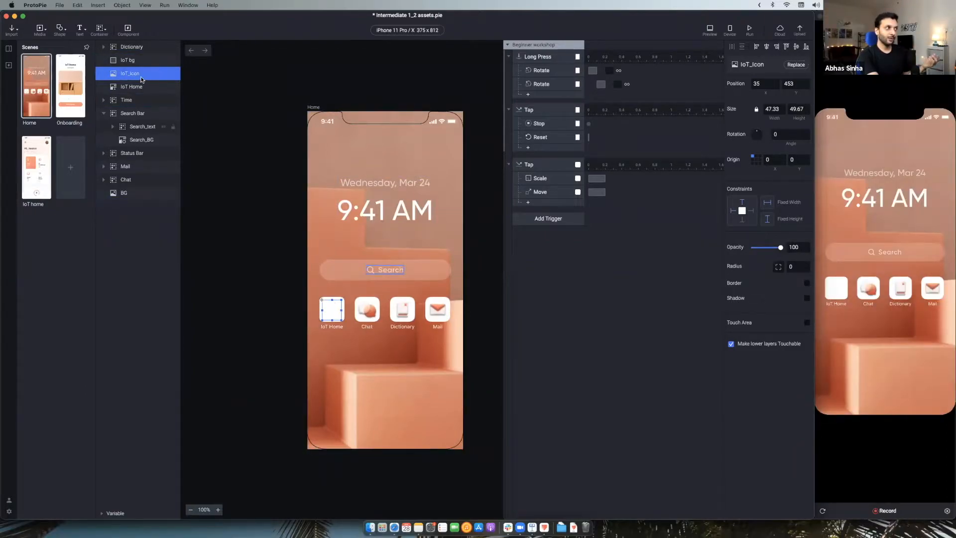
pyautogui.click(139, 59)
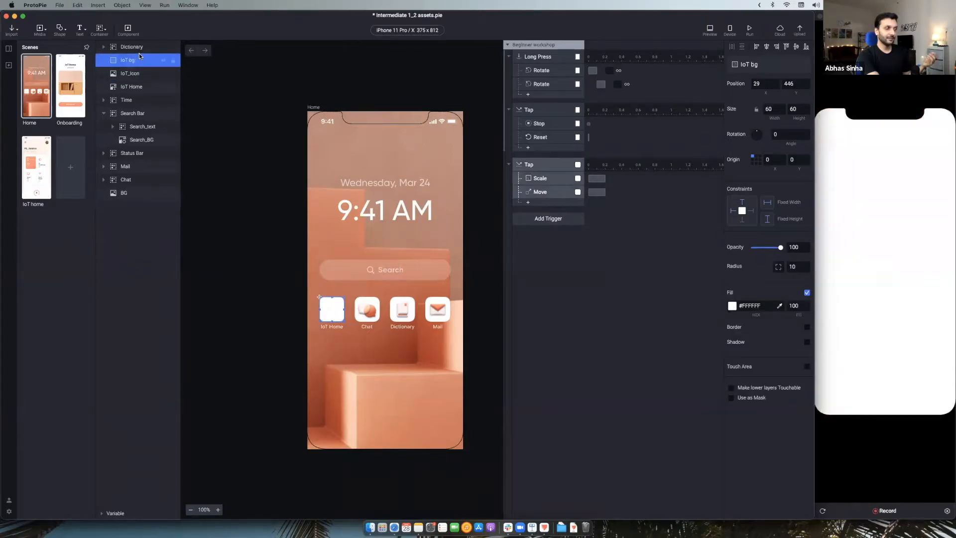
pyautogui.moveTo(139, 63); pyautogui.dragTo(137, 81)
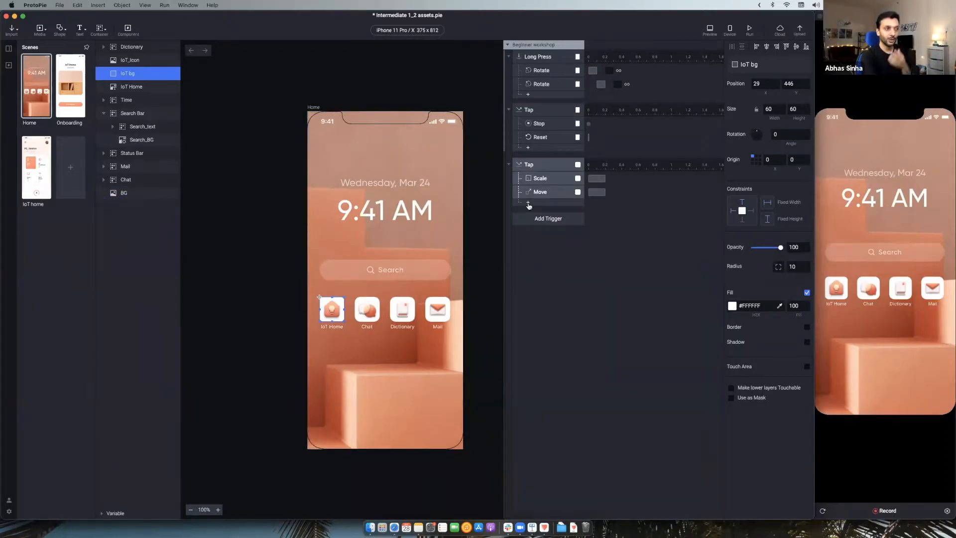
# Add a Reorder response to the IoT Home Tap that brings IoT bg to the front, and test it in the preview.
pyautogui.click(529, 204)
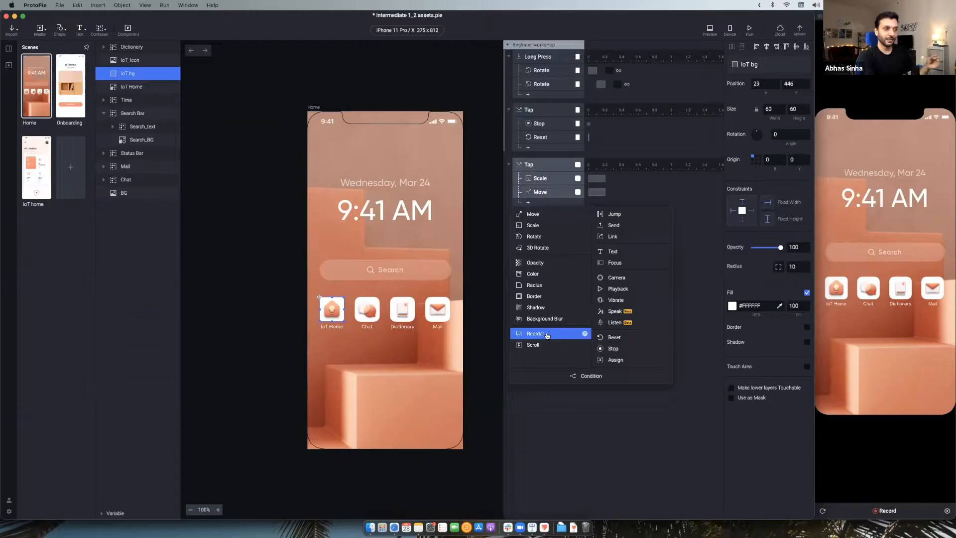
pyautogui.click(546, 334)
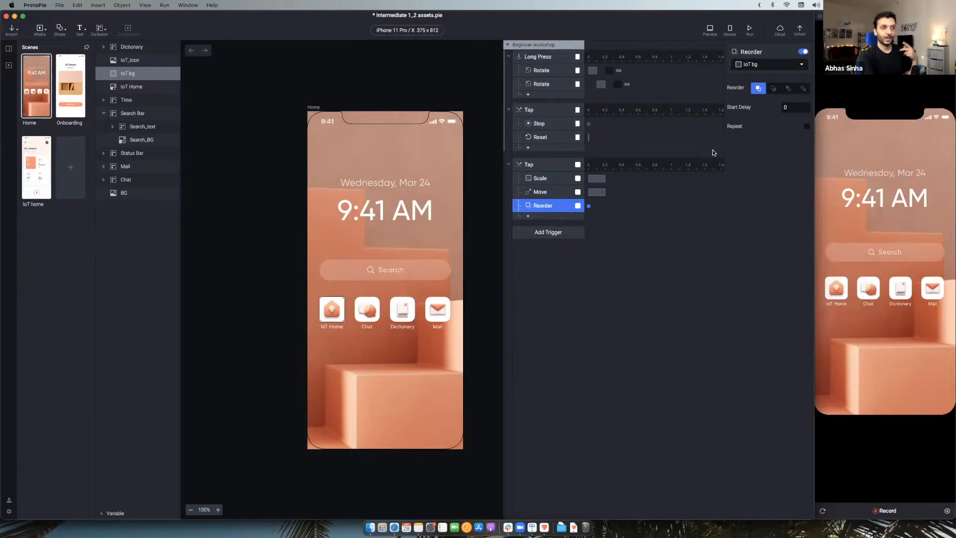
pyautogui.click(787, 89)
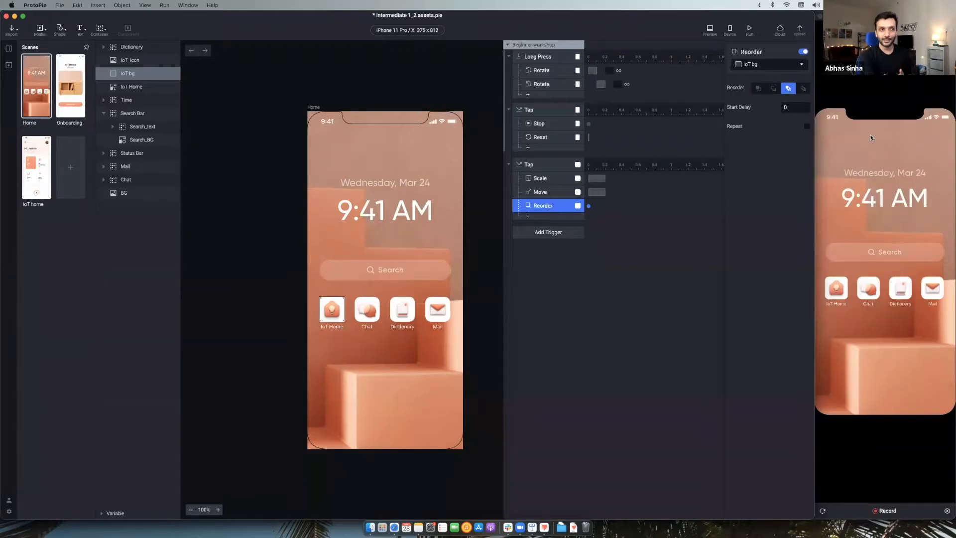
pyautogui.click(869, 212)
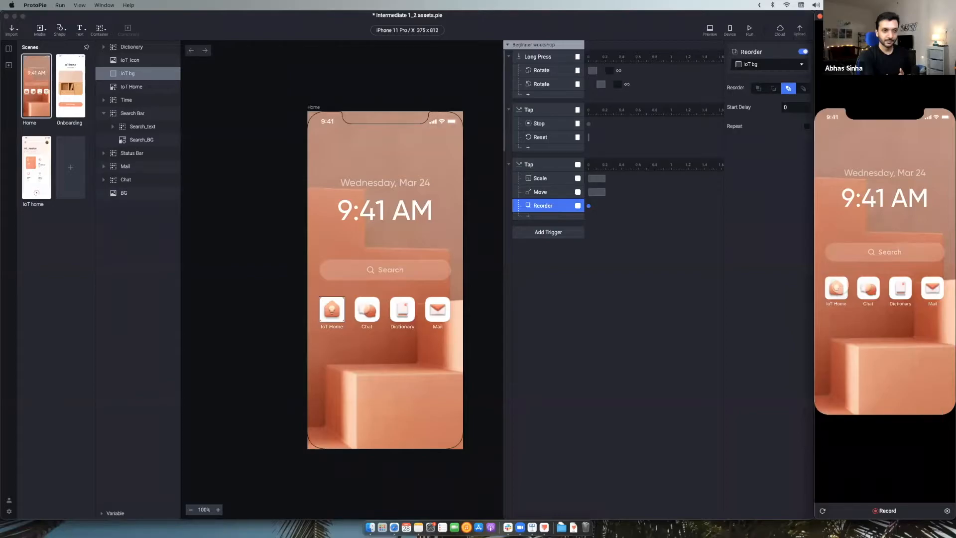
pyautogui.click(837, 287)
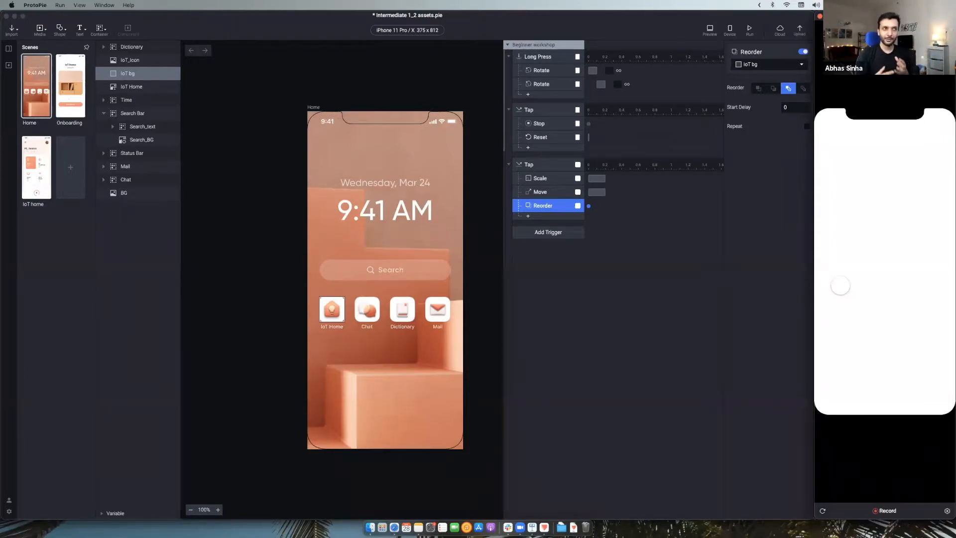
pyautogui.click(823, 511)
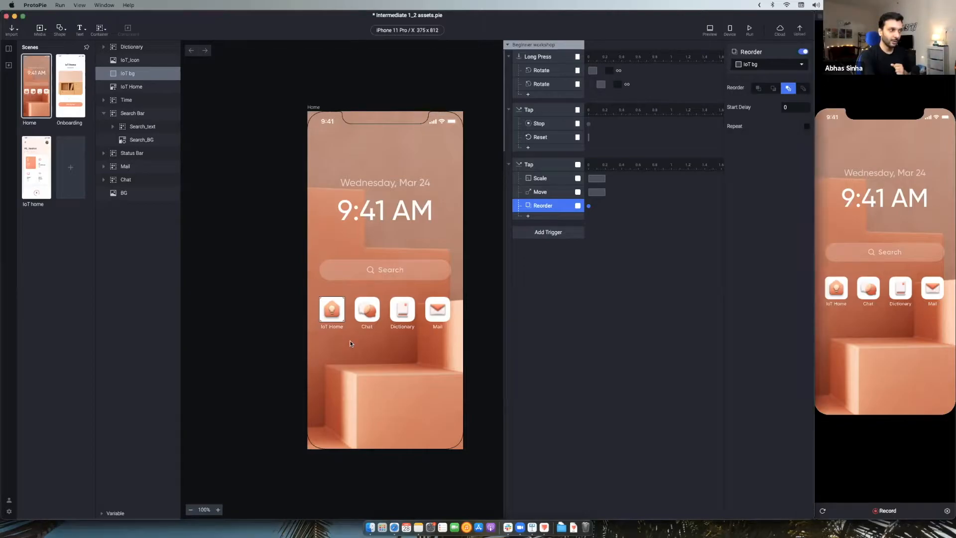
# Add a Radius response for IoT bg to the same Tap trigger and set its Radius To value to 0.
pyautogui.click(274, 347)
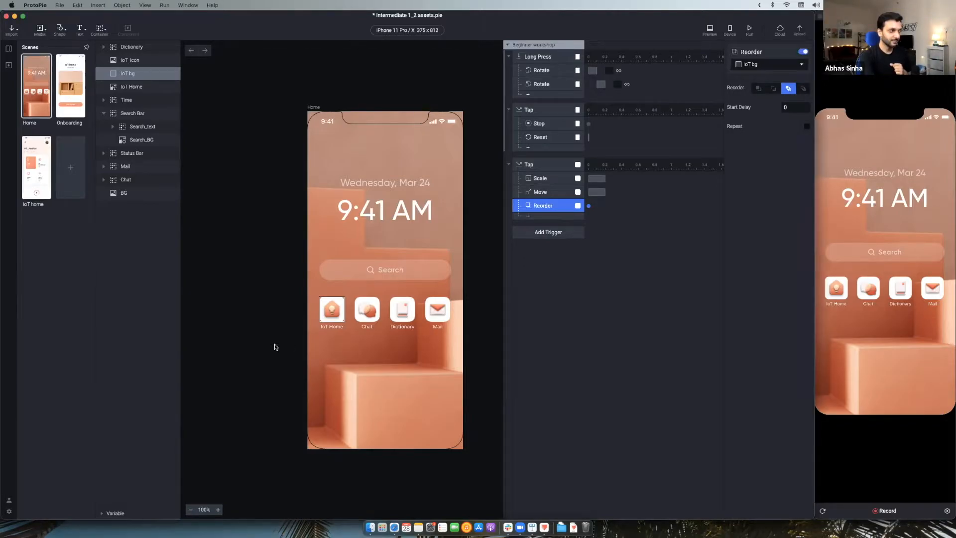
pyautogui.click(266, 227)
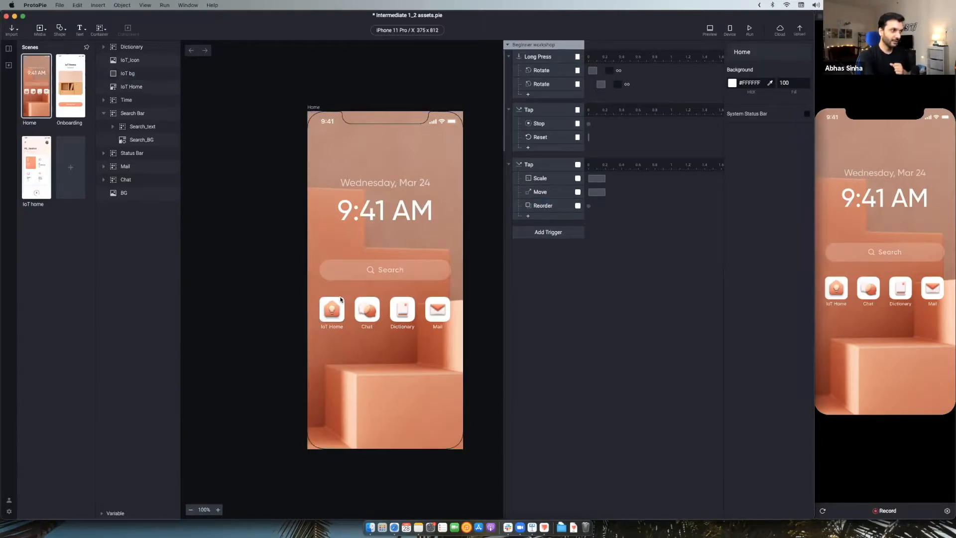
pyautogui.scroll(1, 344, 302)
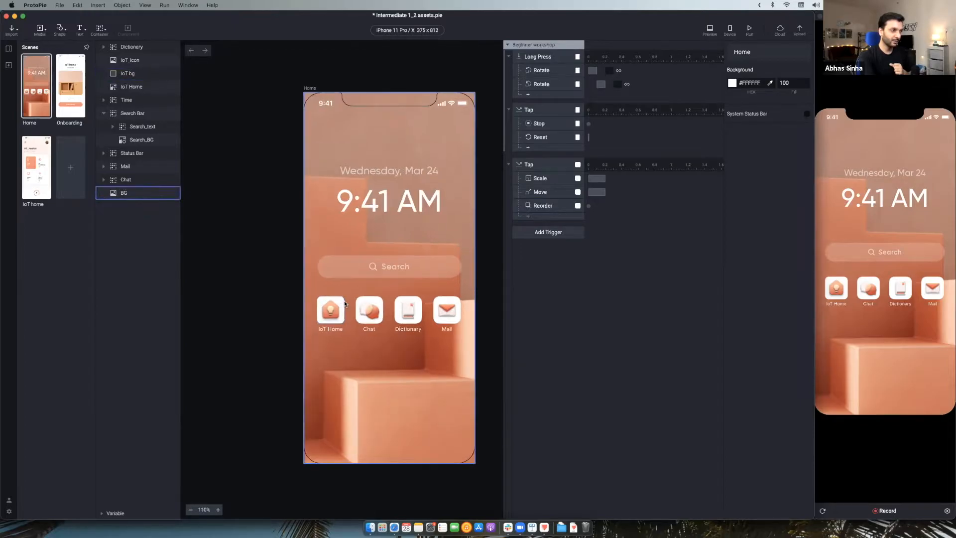
pyautogui.scroll(5, 345, 303)
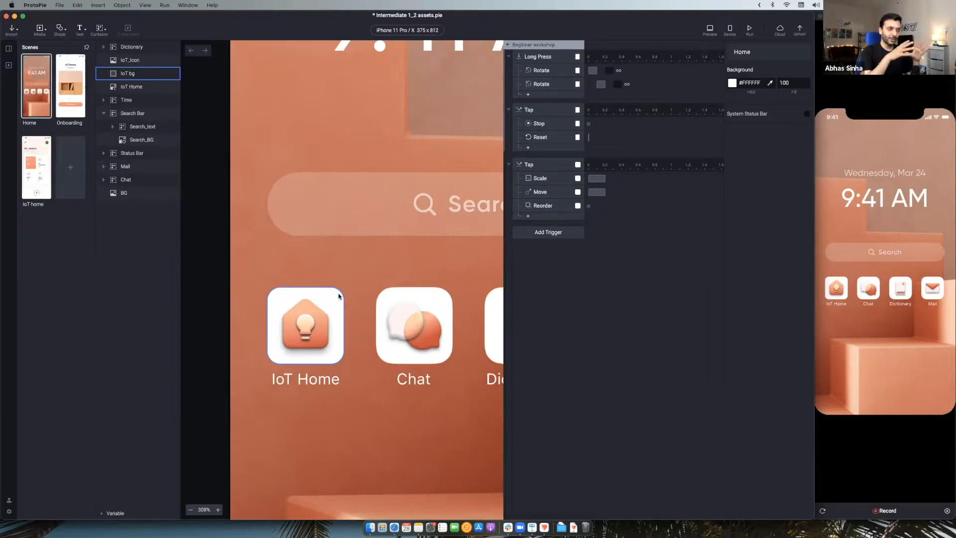
pyautogui.click(528, 216)
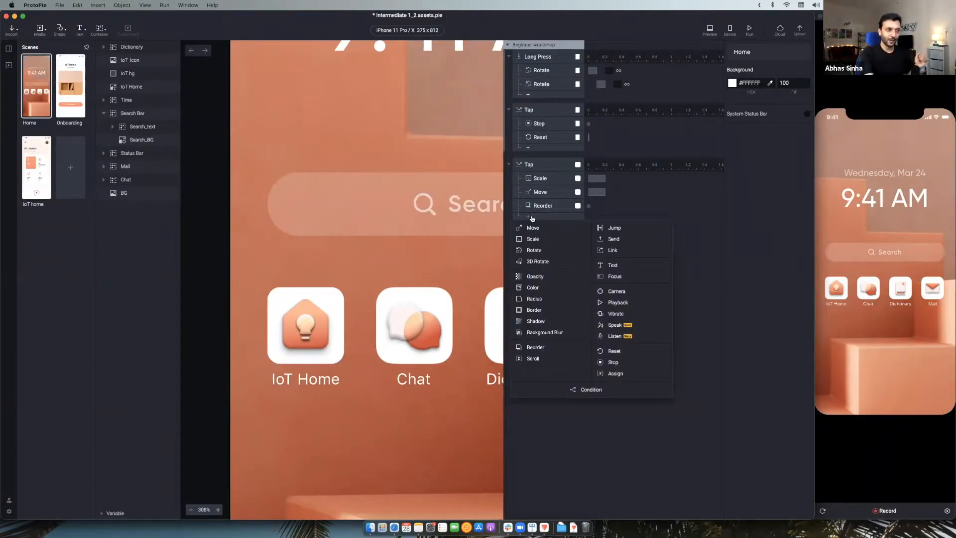
pyautogui.click(535, 300)
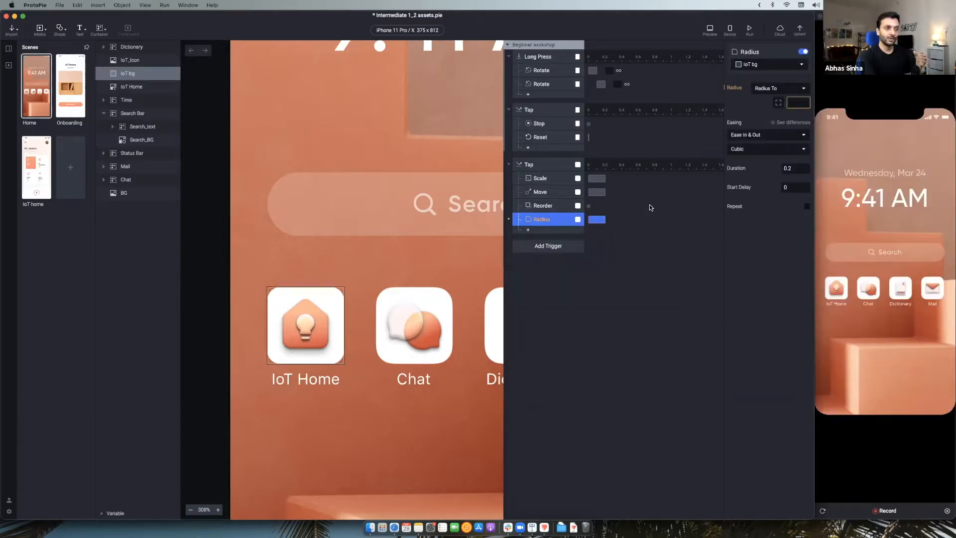
pyautogui.click(796, 101)
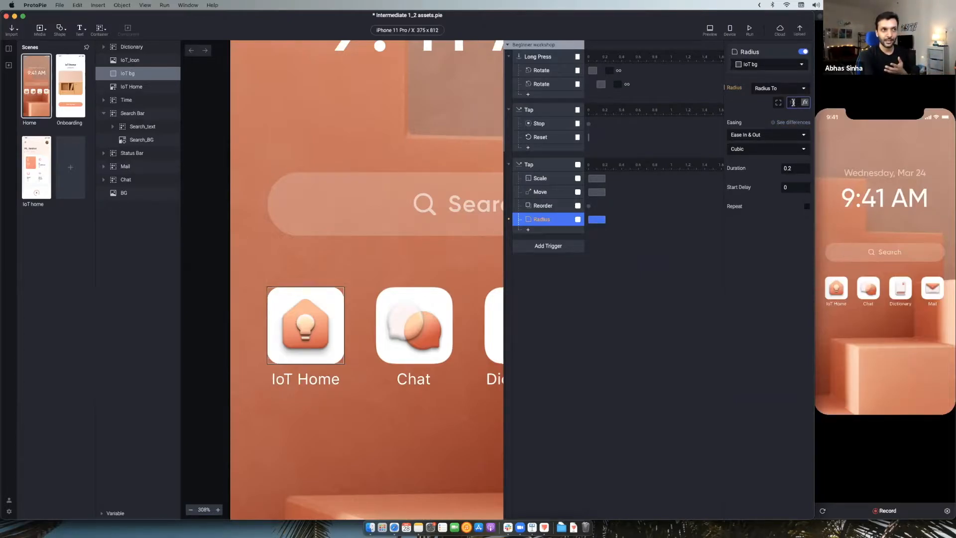
pyautogui.write('0')
pyautogui.press('Return')
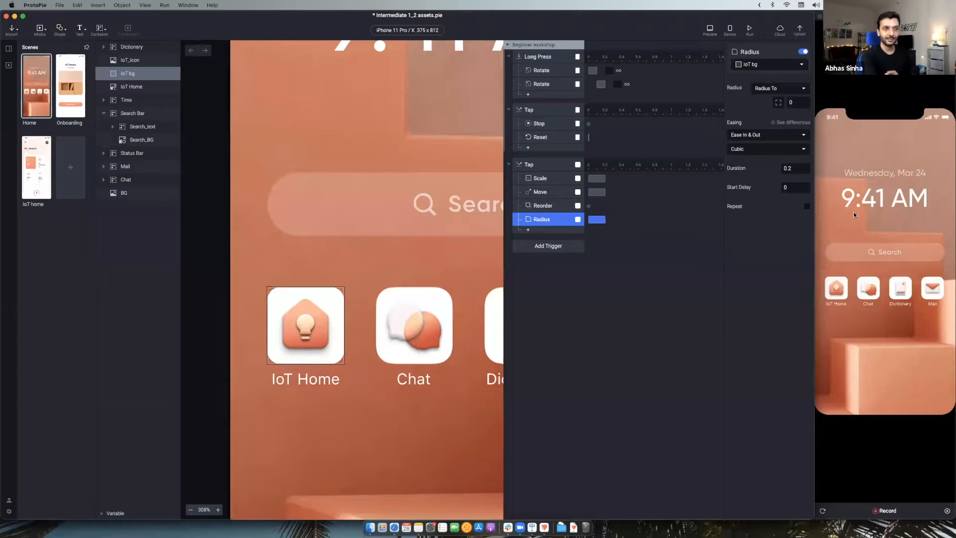
# Test the full transition on the IoT Home icon in the preview and restart the preview.
pyautogui.click(866, 222)
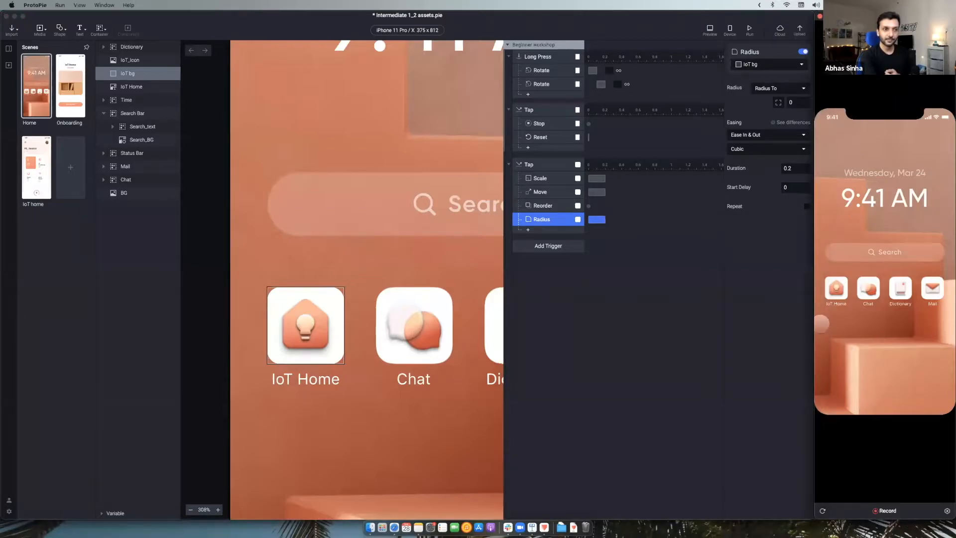
pyautogui.click(836, 292)
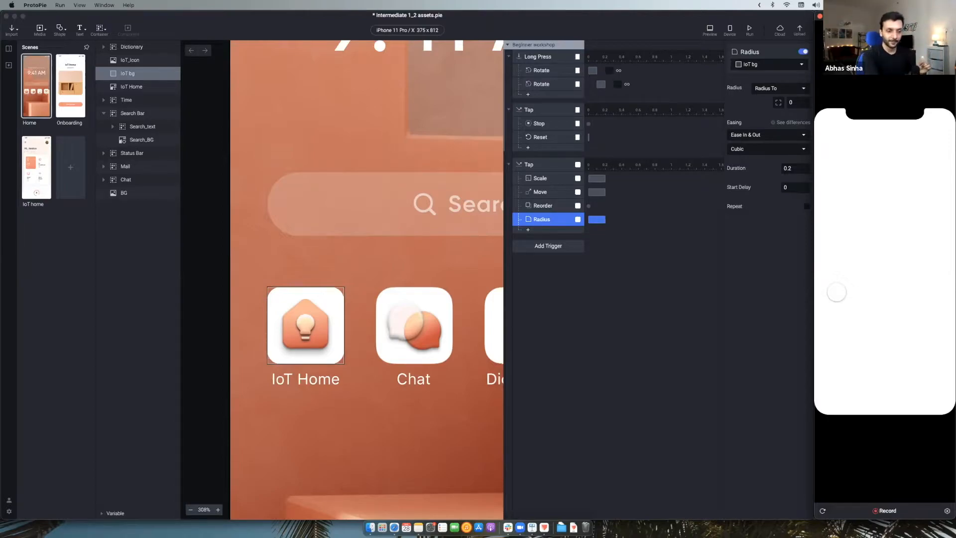
pyautogui.click(824, 512)
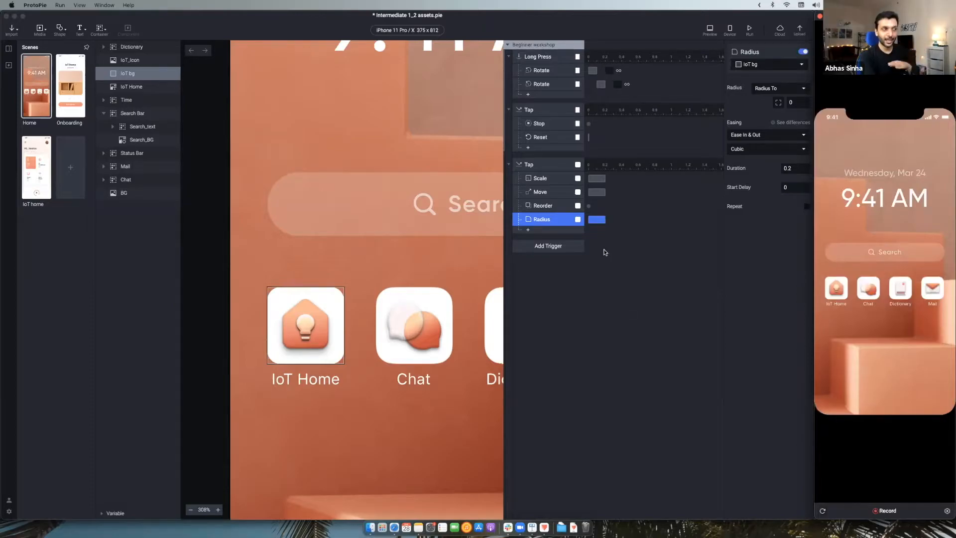
# Disable the Tap trigger's Scale and Move responses and test the Radius change alone on the IoT Home icon in the preview.
pyautogui.click(550, 179)
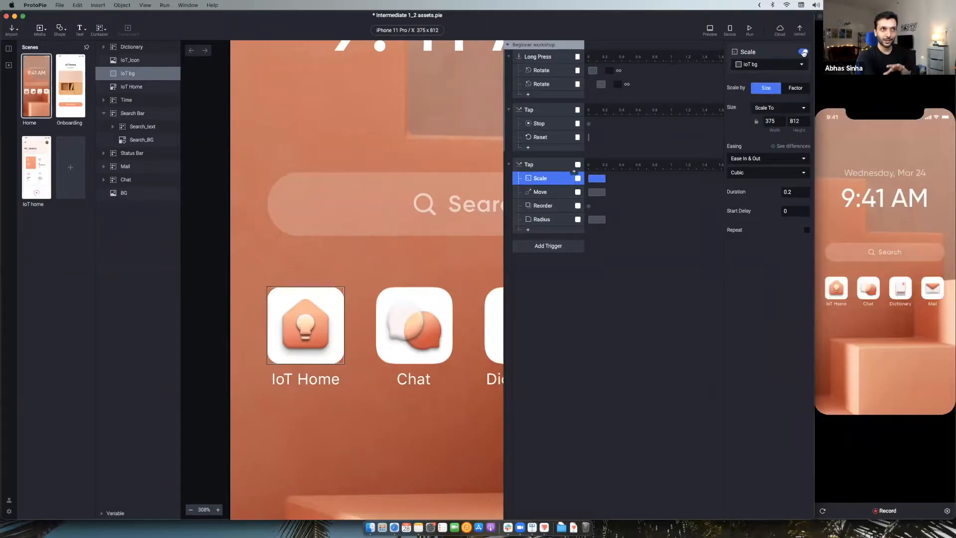
pyautogui.click(804, 53)
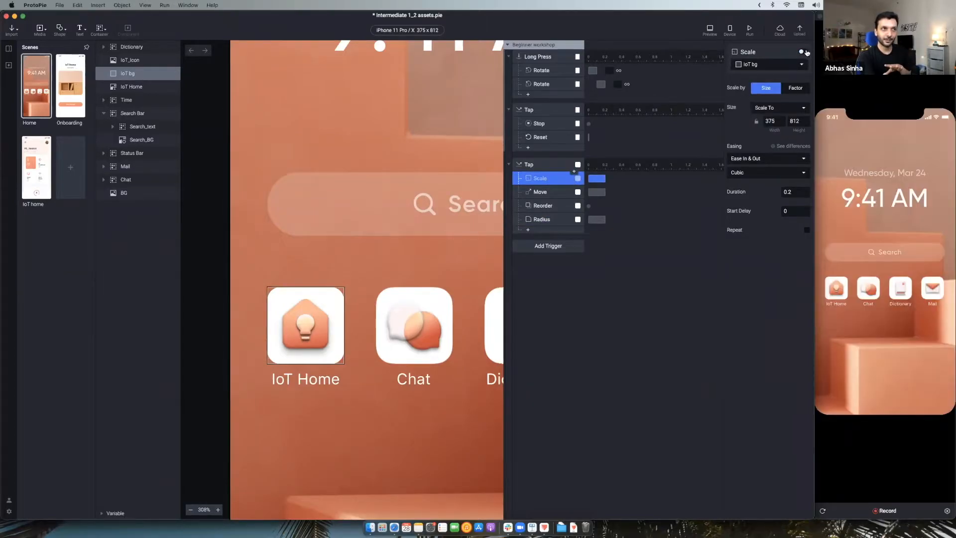
pyautogui.click(544, 195)
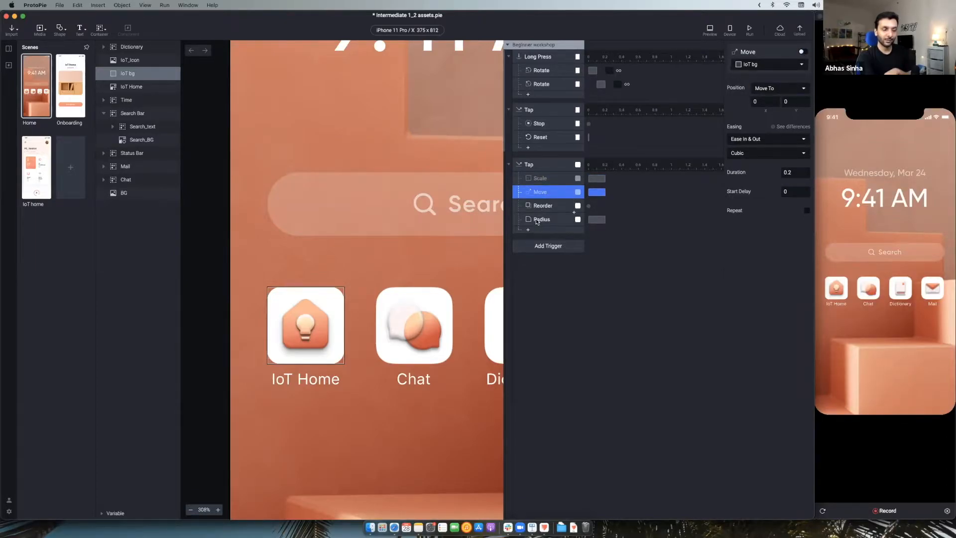
pyautogui.click(847, 229)
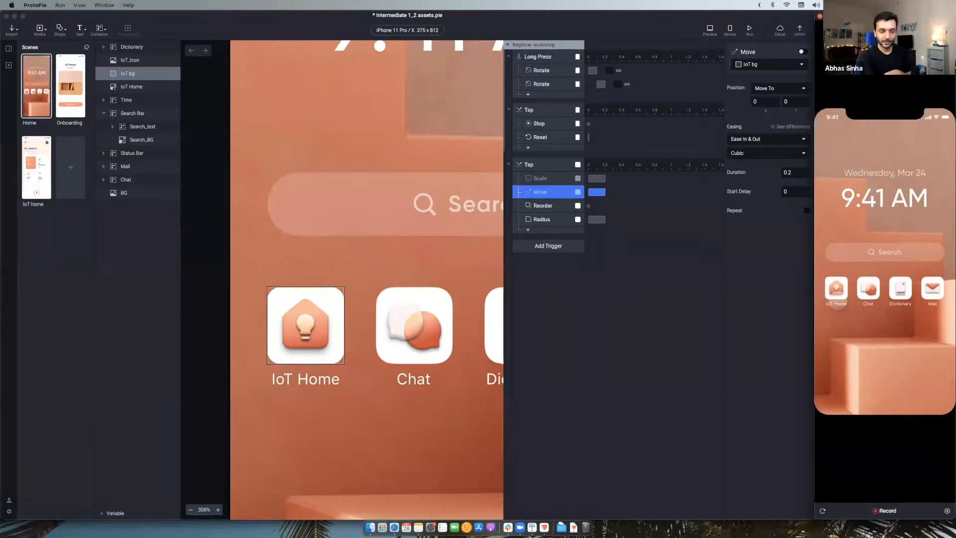
pyautogui.click(836, 289)
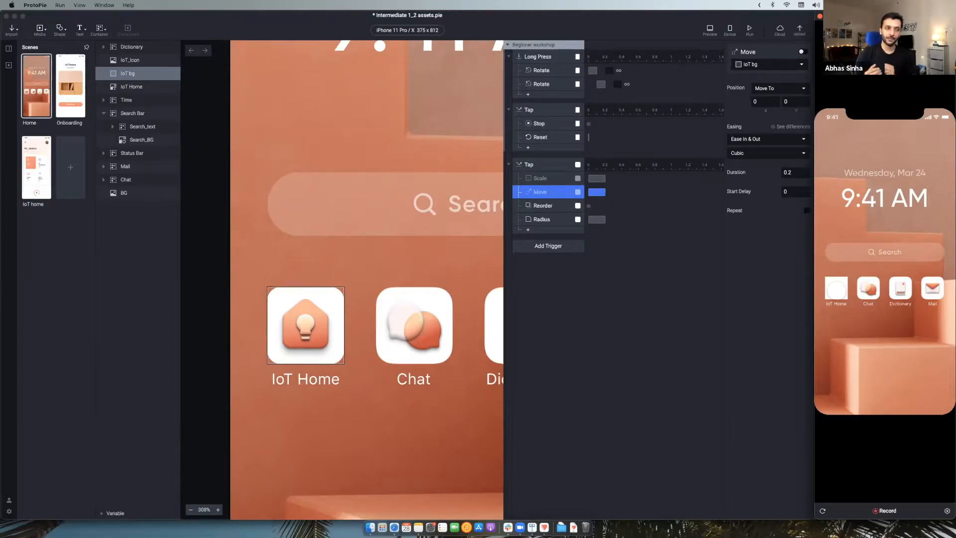
# Re-enable the Move and Scale responses of the IoT Home Tap trigger.
pyautogui.click(802, 52)
pyautogui.click(802, 52)
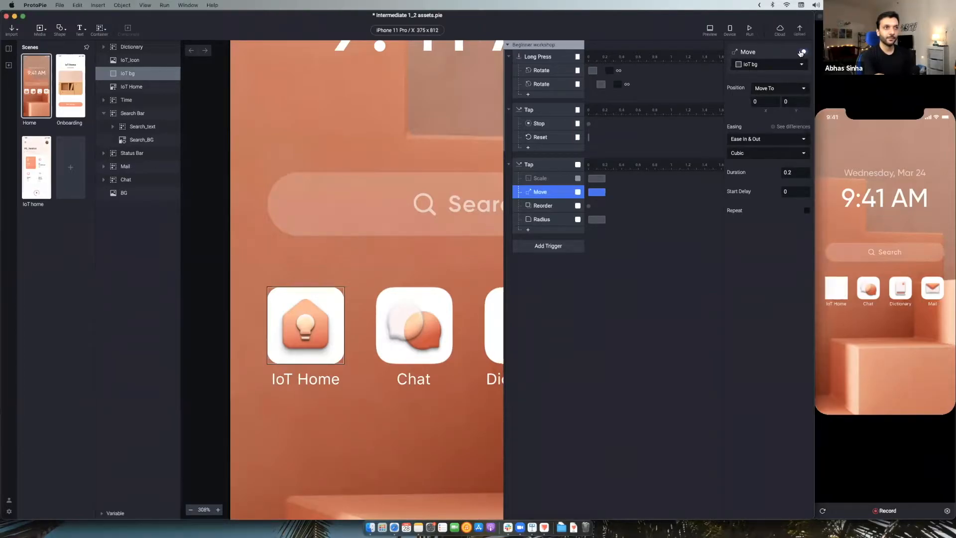
pyautogui.click(542, 178)
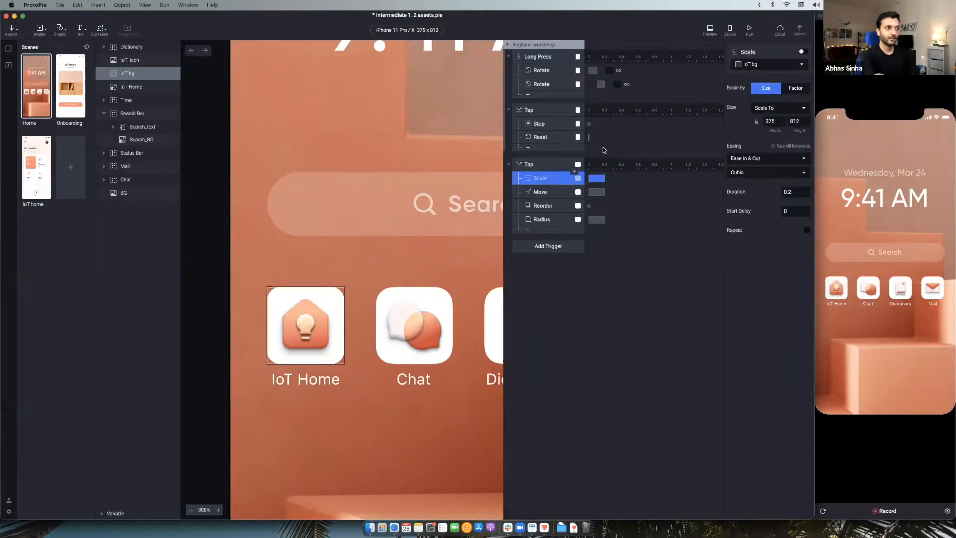
pyautogui.click(802, 52)
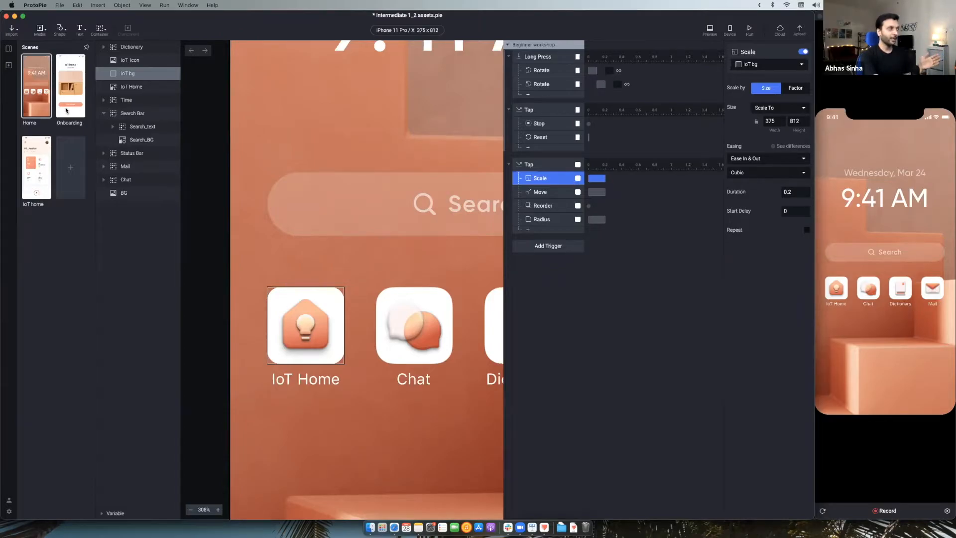
# Add a Jump response to the IoT Home Tap trigger and set its target scene to Onboarding.
pyautogui.click(527, 230)
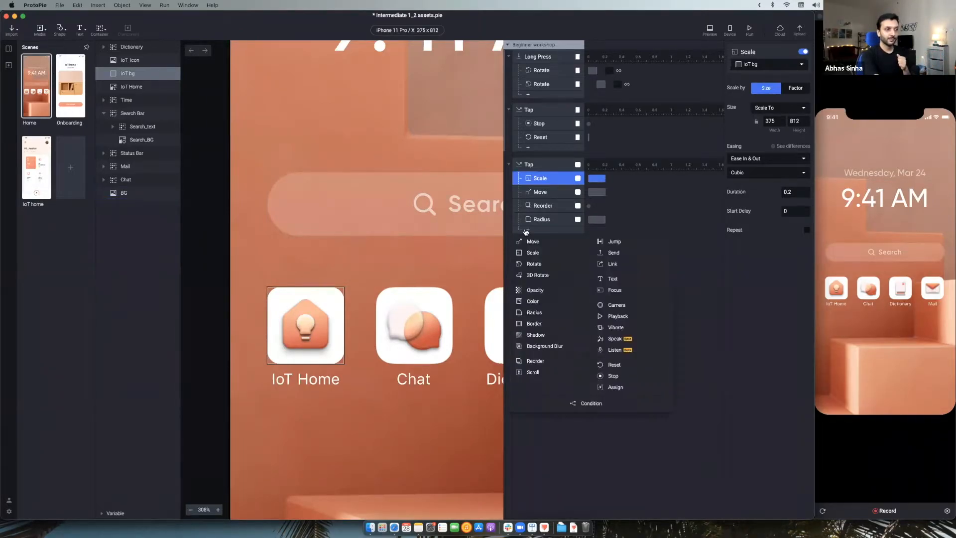
pyautogui.click(606, 242)
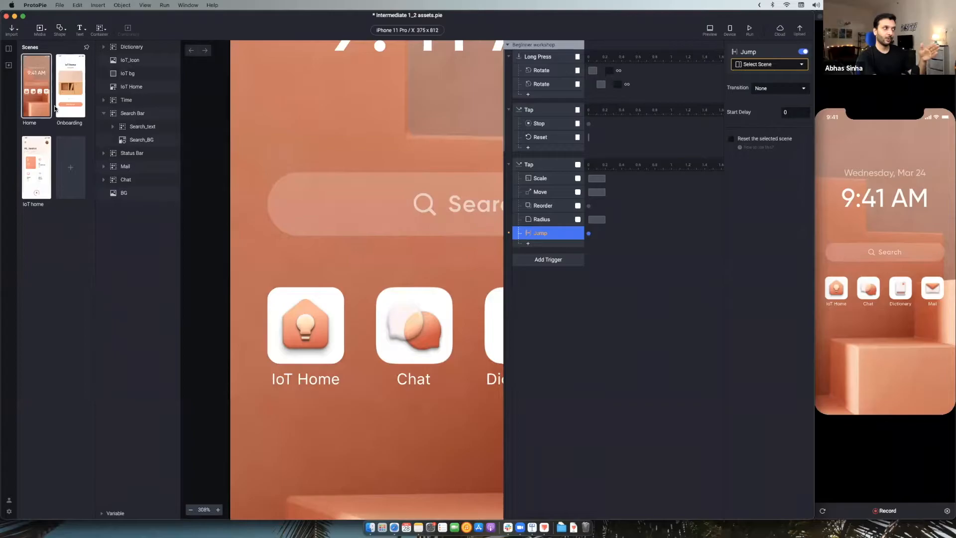
pyautogui.click(747, 67)
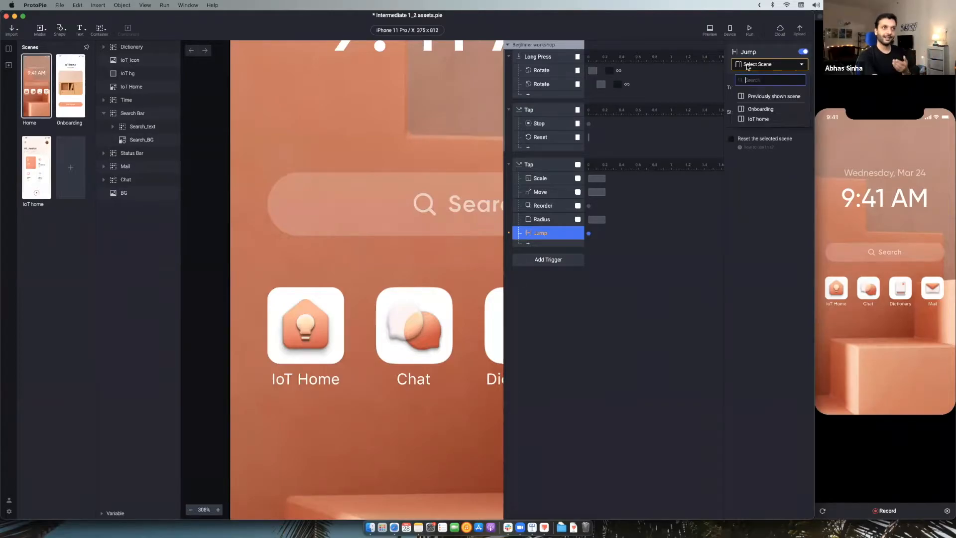
pyautogui.click(760, 111)
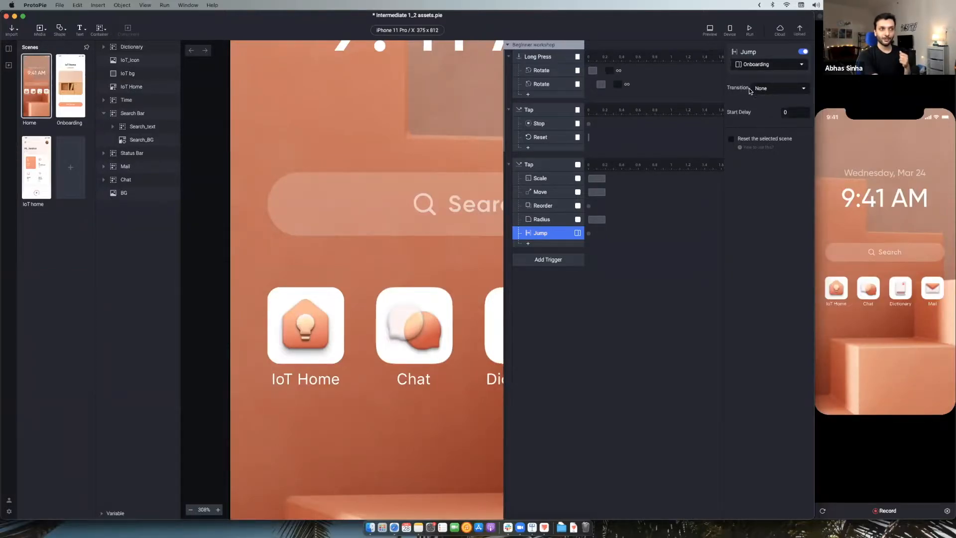
# Test the scene jump on the IoT Home icon in the preview and restart the preview.
pyautogui.click(858, 165)
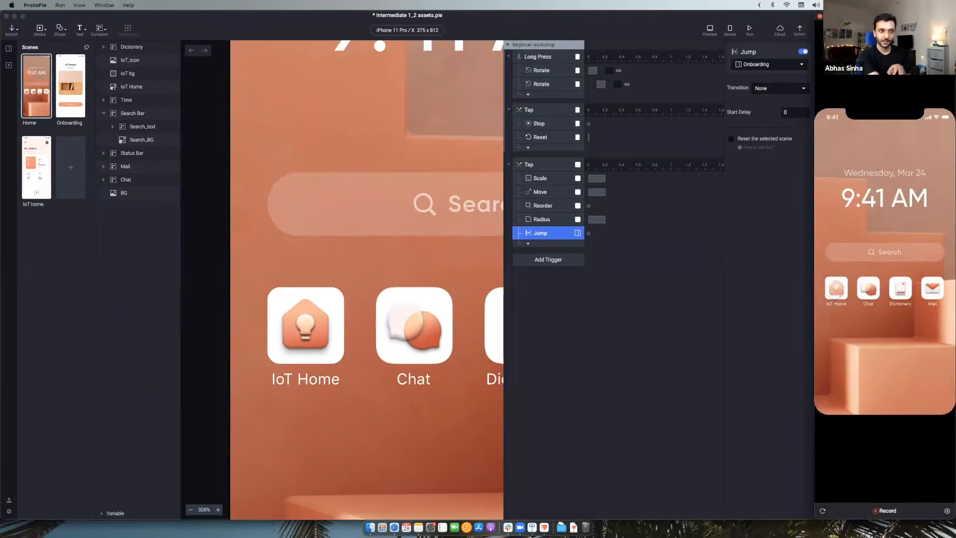
pyautogui.click(835, 290)
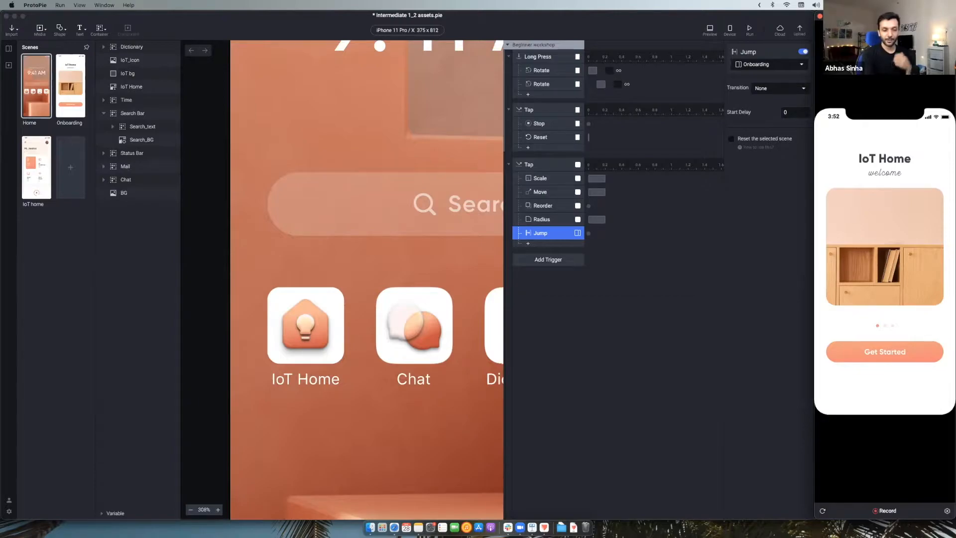
pyautogui.click(822, 511)
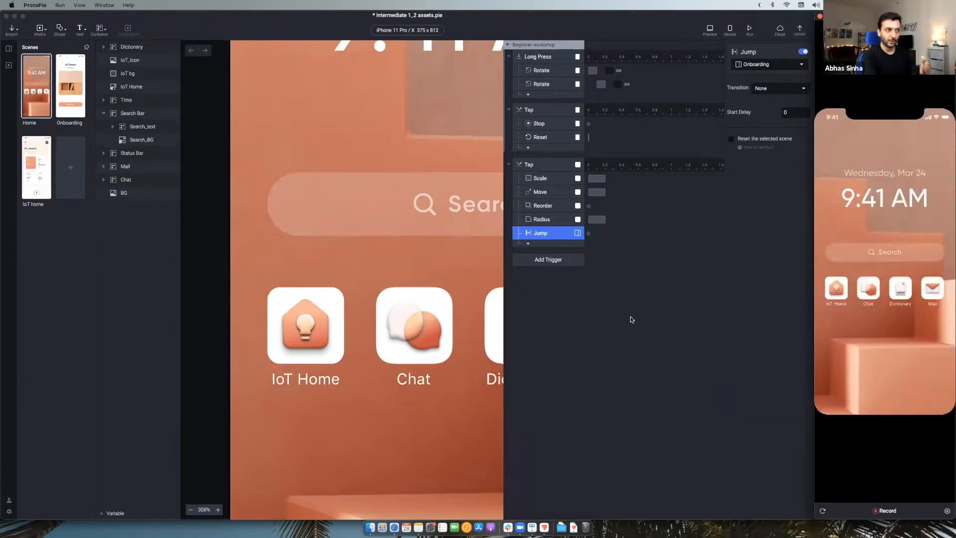
# Check the timing of the Tap trigger's Scale, Move, Reorder and Radius responses and set the Jump response's Start Delay to 0.2.
pyautogui.click(543, 236)
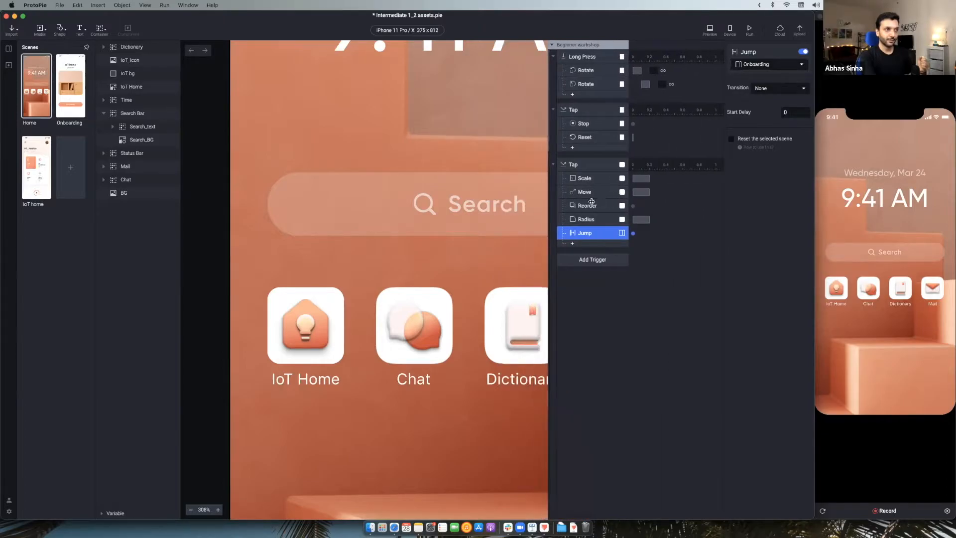
pyautogui.moveTo(558, 200); pyautogui.dragTo(541, 199)
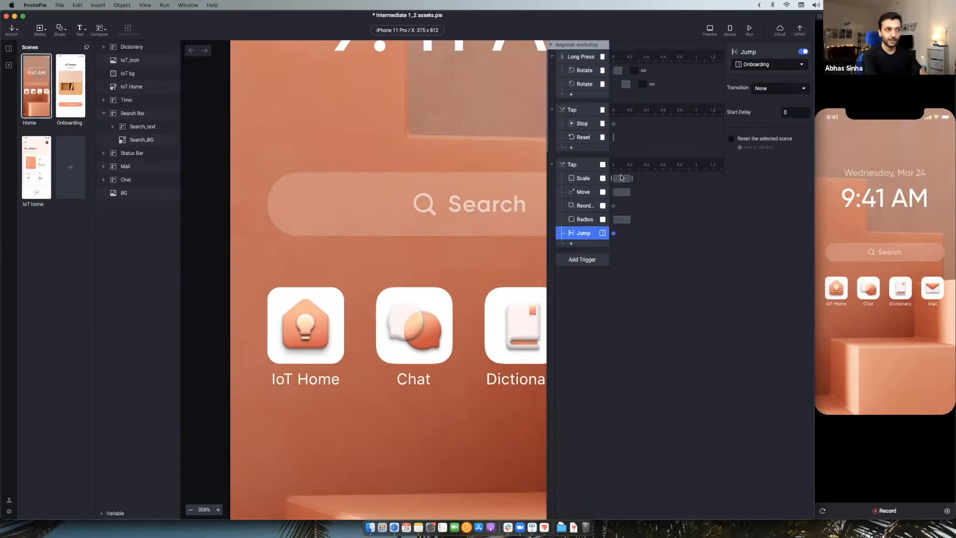
pyautogui.click(581, 180)
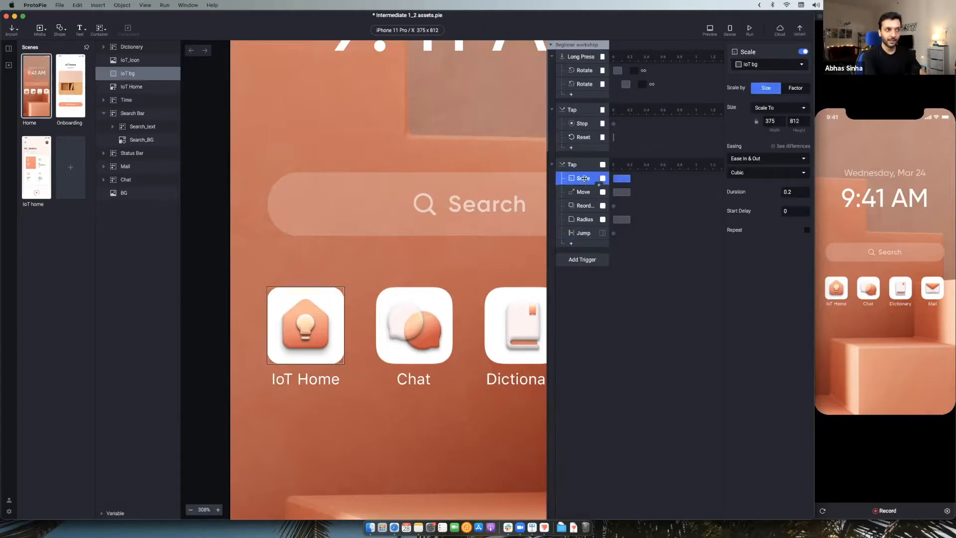
pyautogui.click(578, 193)
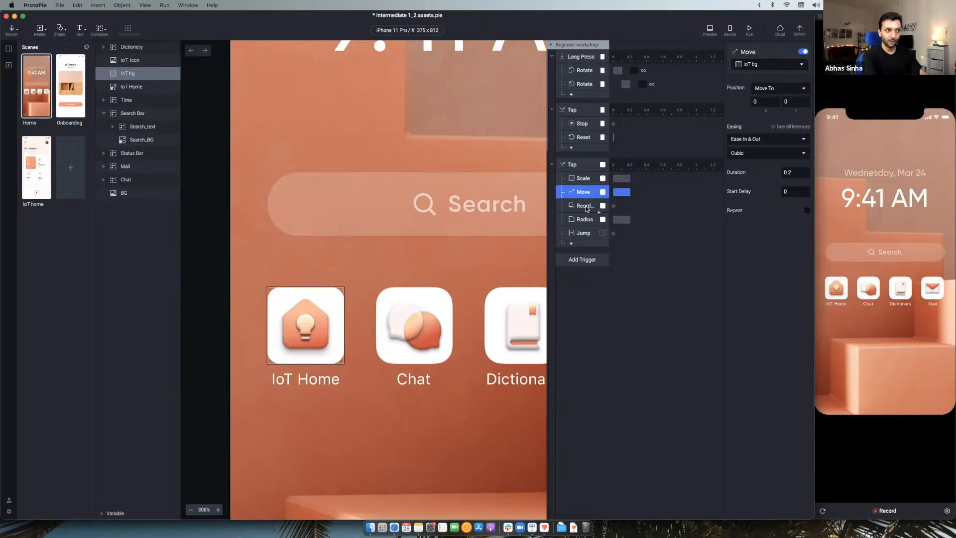
pyautogui.click(587, 208)
pyautogui.click(603, 217)
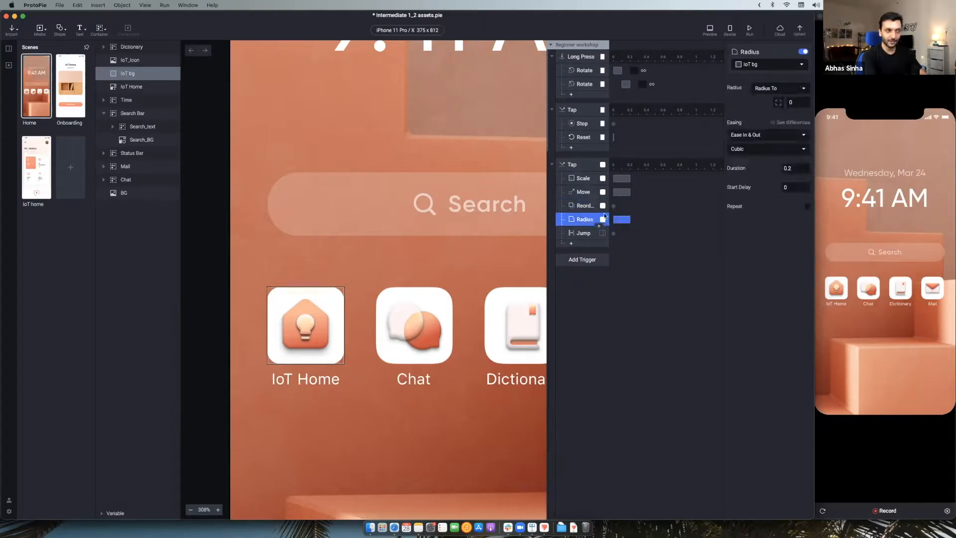
pyautogui.click(583, 235)
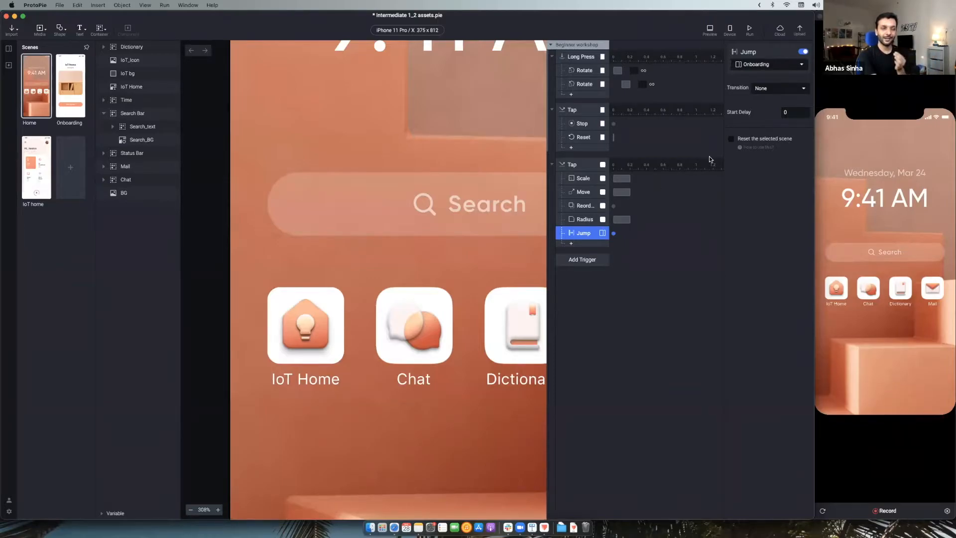
pyautogui.click(789, 113)
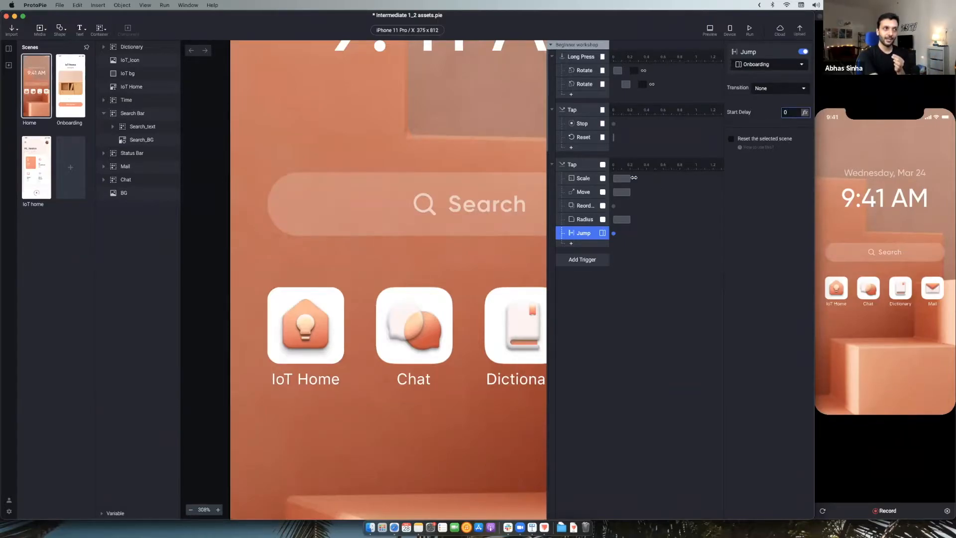
pyautogui.moveTo(621, 182)
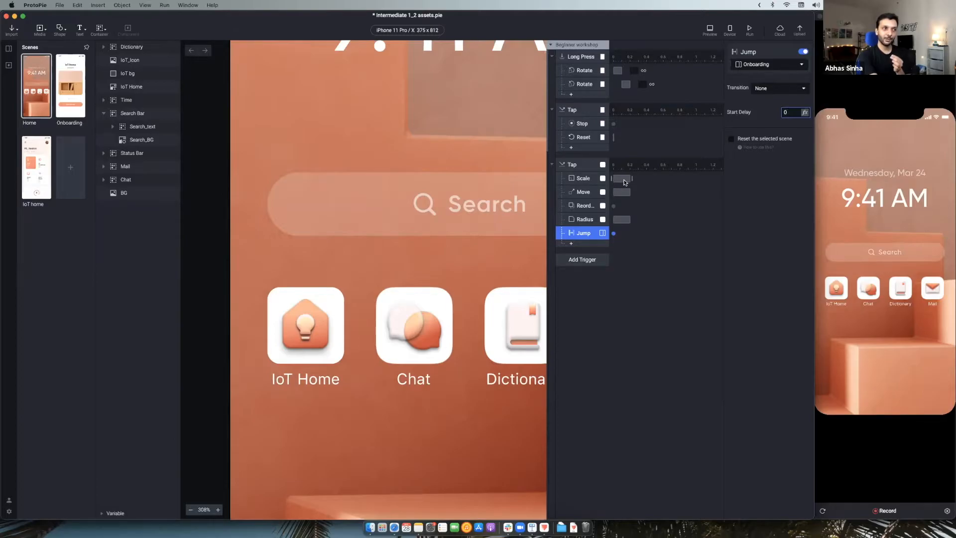
pyautogui.write('.')
pyautogui.press('Return')
# Test the delayed jump on the IoT Home icon in the preview and restart the preview.
pyautogui.click(839, 213)
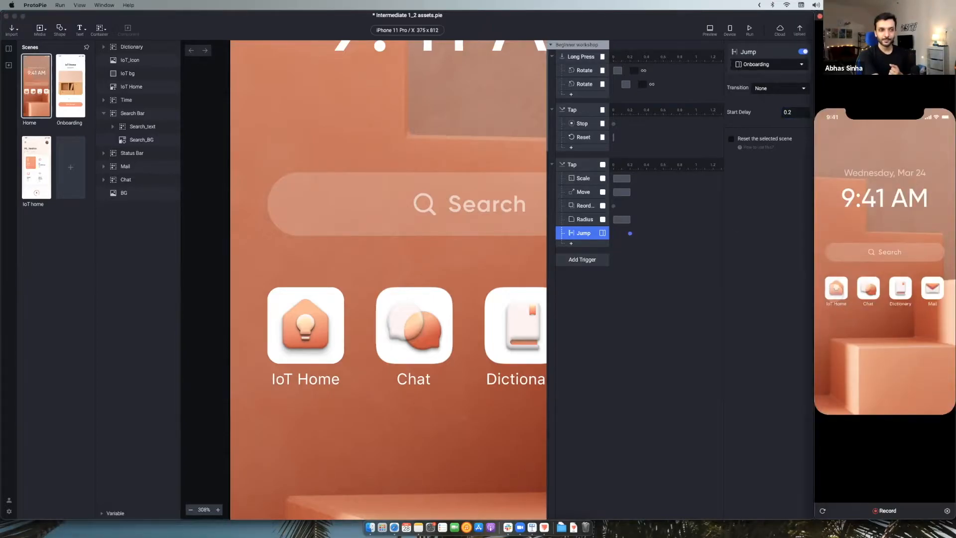
pyautogui.click(835, 290)
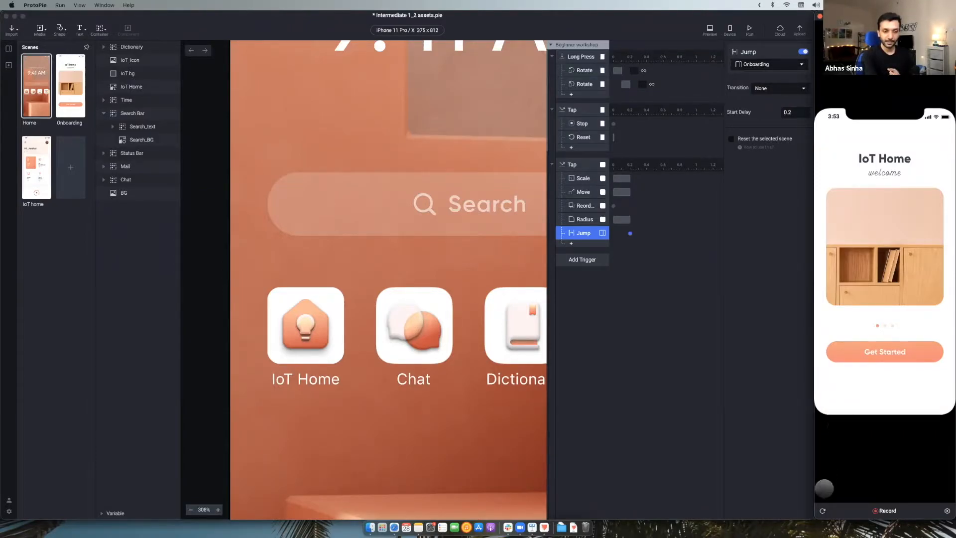
pyautogui.click(822, 510)
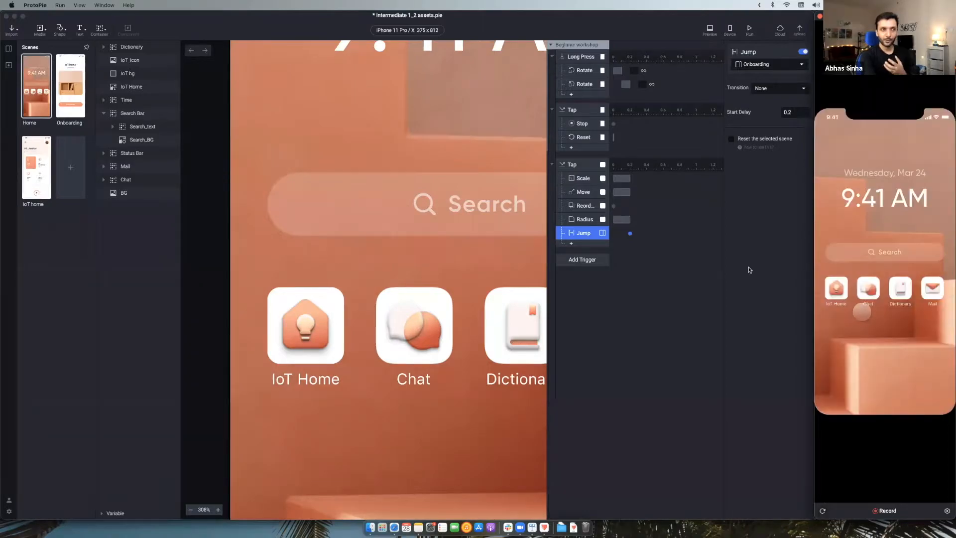
# Set the Jump response's Transition to Pop and test it on the IoT Home icon in the preview.
pyautogui.click(578, 233)
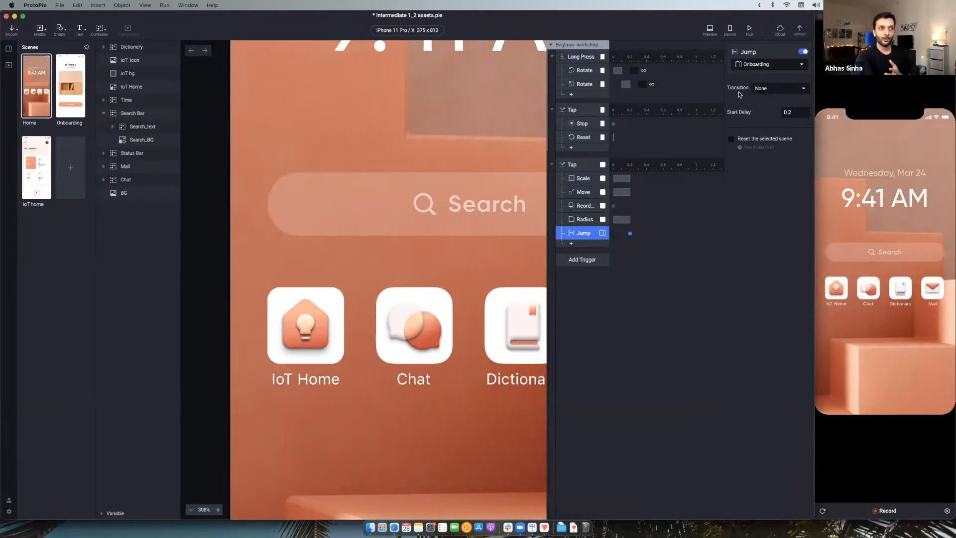
pyautogui.click(764, 89)
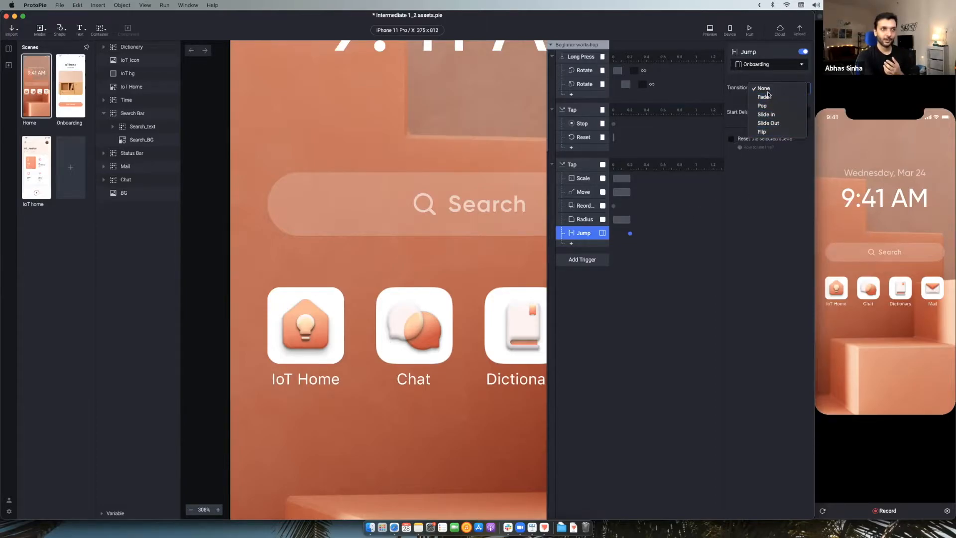
pyautogui.click(767, 109)
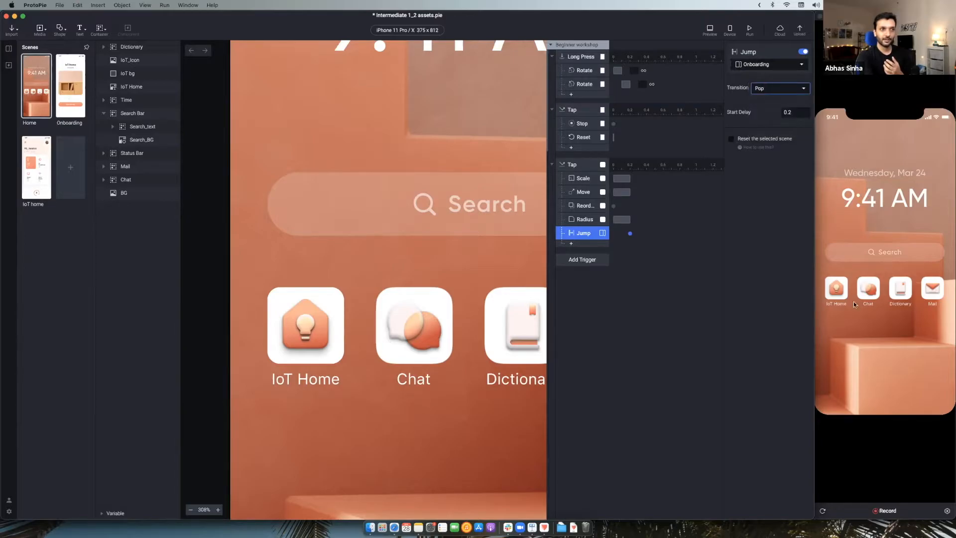
pyautogui.click(834, 292)
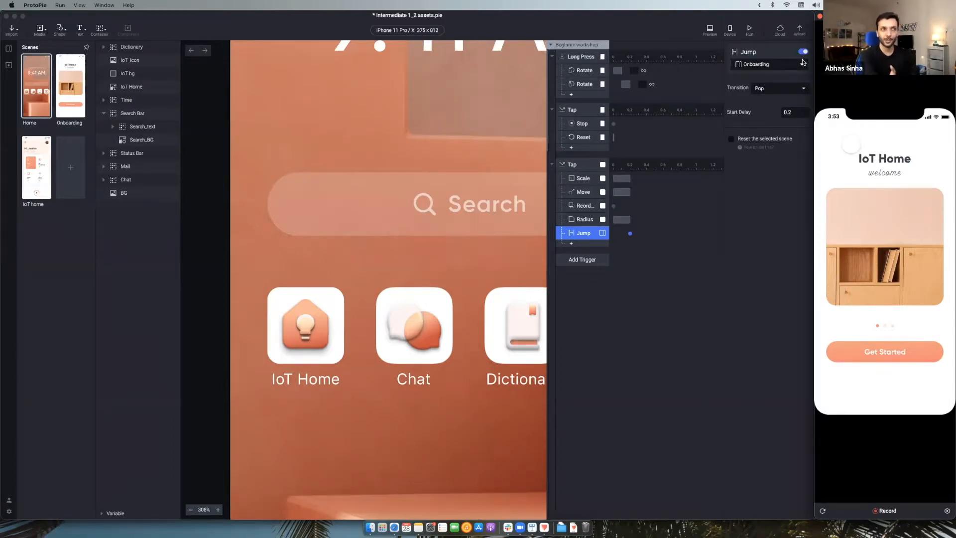
# Set the Jump response's Transition to Slide In with the Right to Left direction and test it in the preview.
pyautogui.click(799, 89)
pyautogui.click(766, 97)
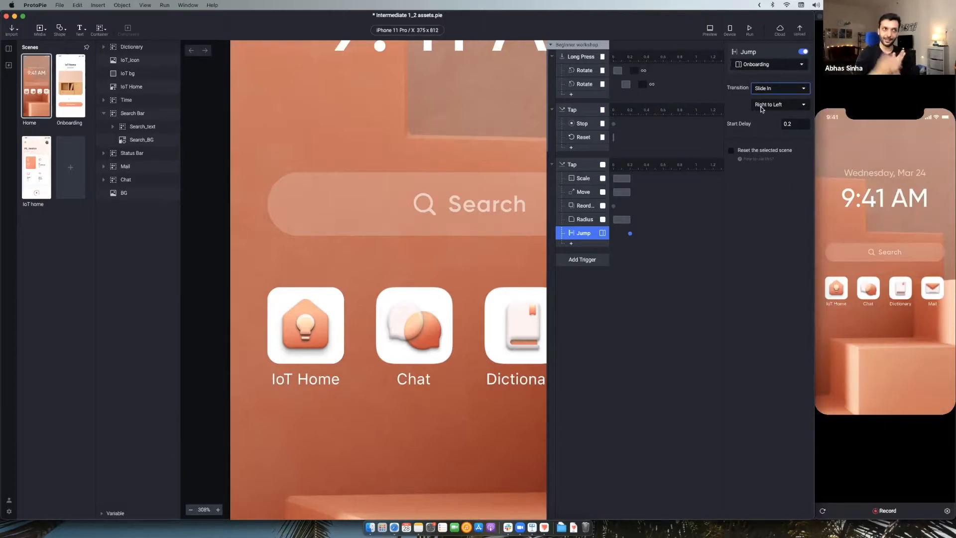
pyautogui.click(761, 109)
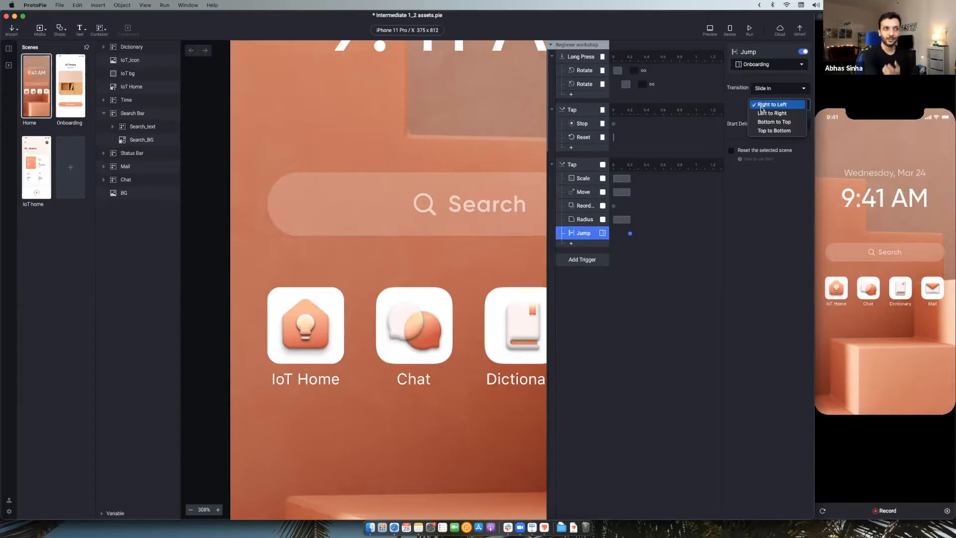
pyautogui.click(761, 107)
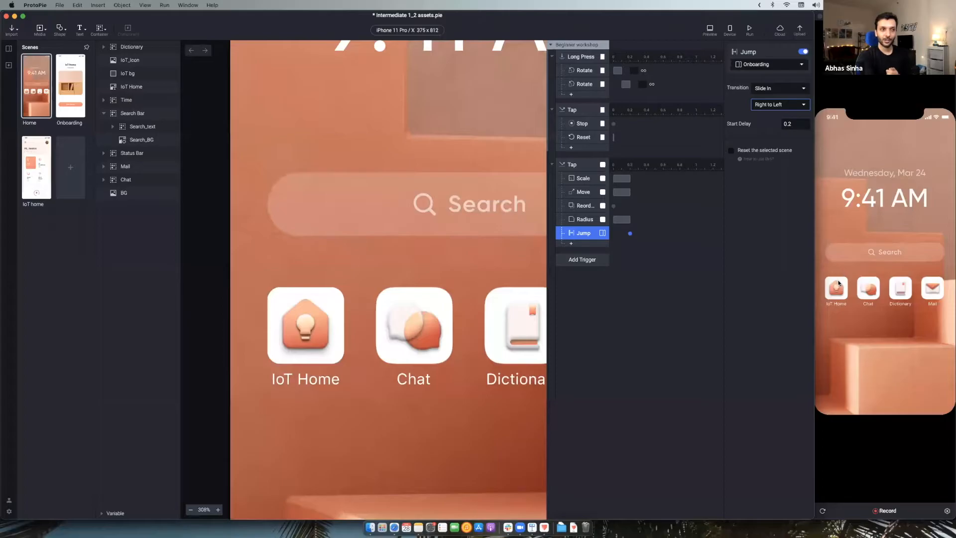
pyautogui.click(838, 245)
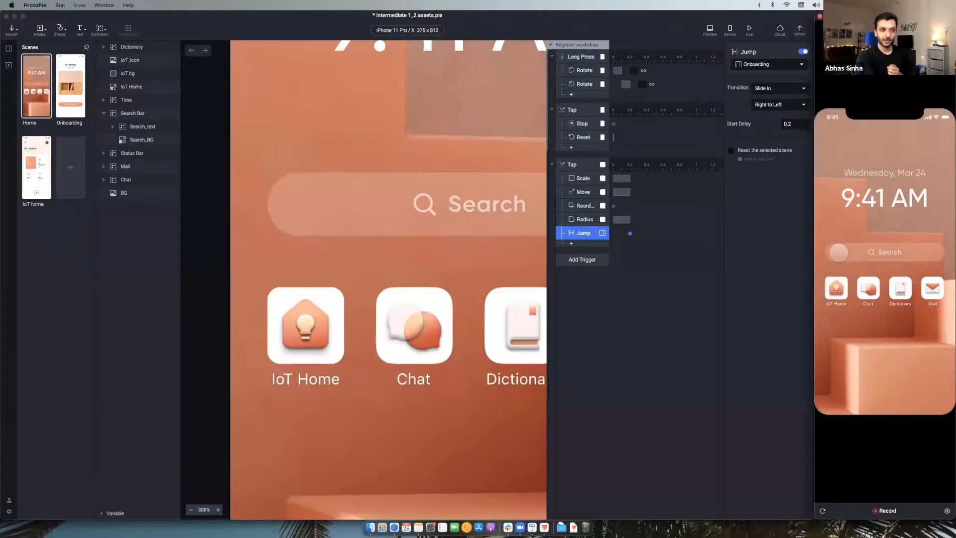
pyautogui.click(836, 288)
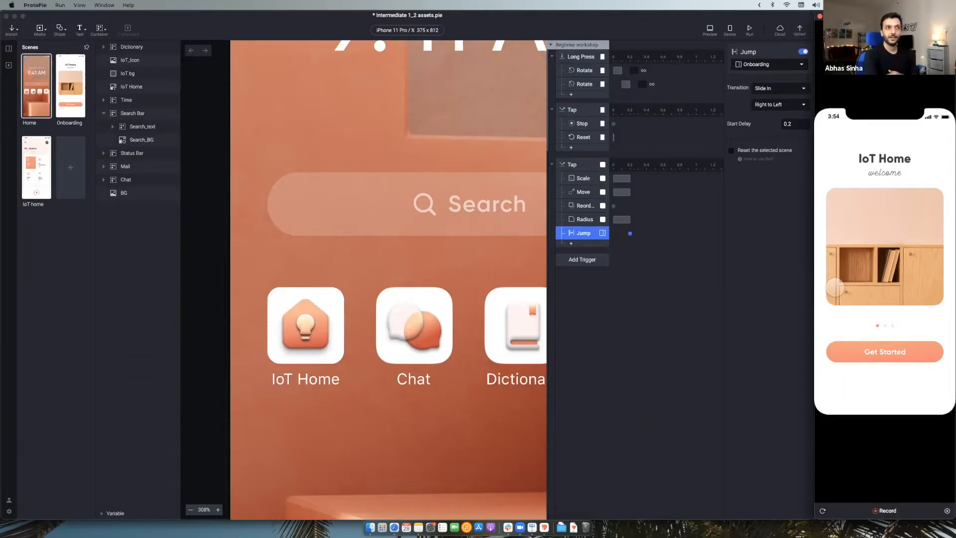
# Set the Jump response's Transition to Fade and test it on the IoT Home icon in the preview.
pyautogui.click(791, 92)
pyautogui.click(779, 92)
pyautogui.click(769, 70)
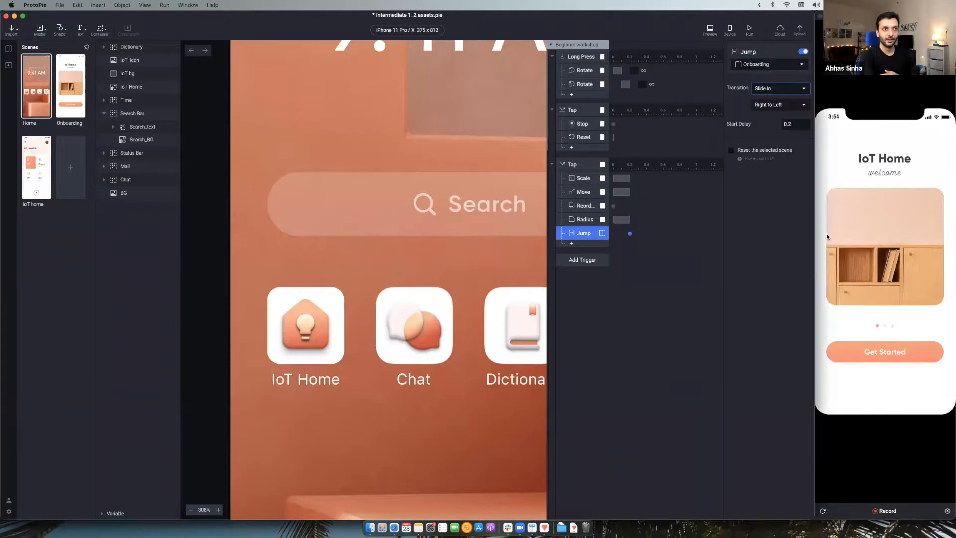
pyautogui.click(837, 344)
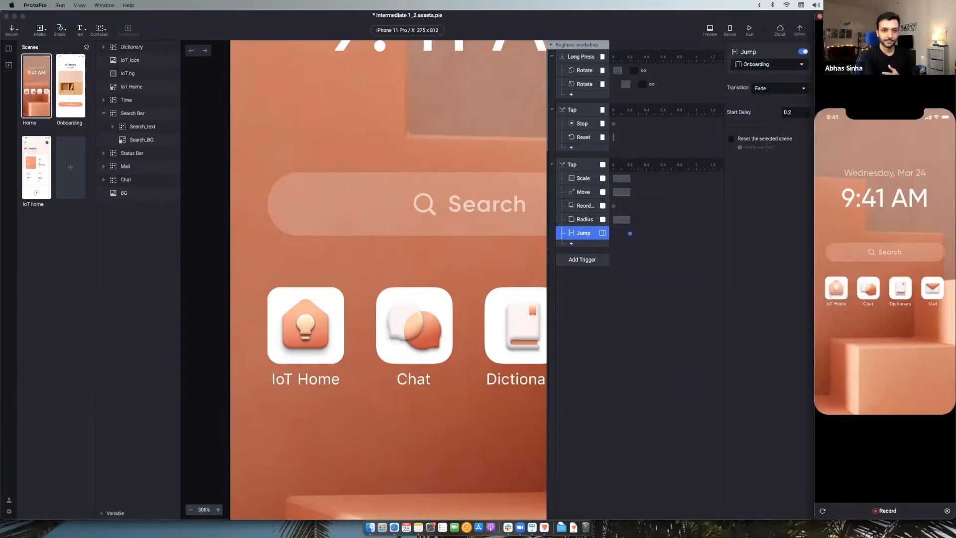
pyautogui.click(836, 285)
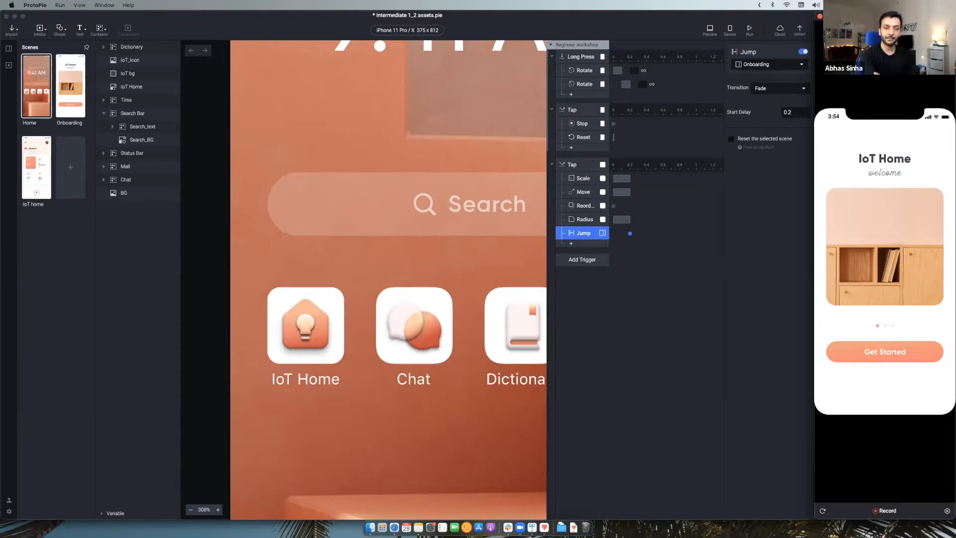
# Disable the Scale, Move, Reorder and Radius responses under the IoT Home Tap trigger, leaving only Jump enabled.
pyautogui.click(583, 232)
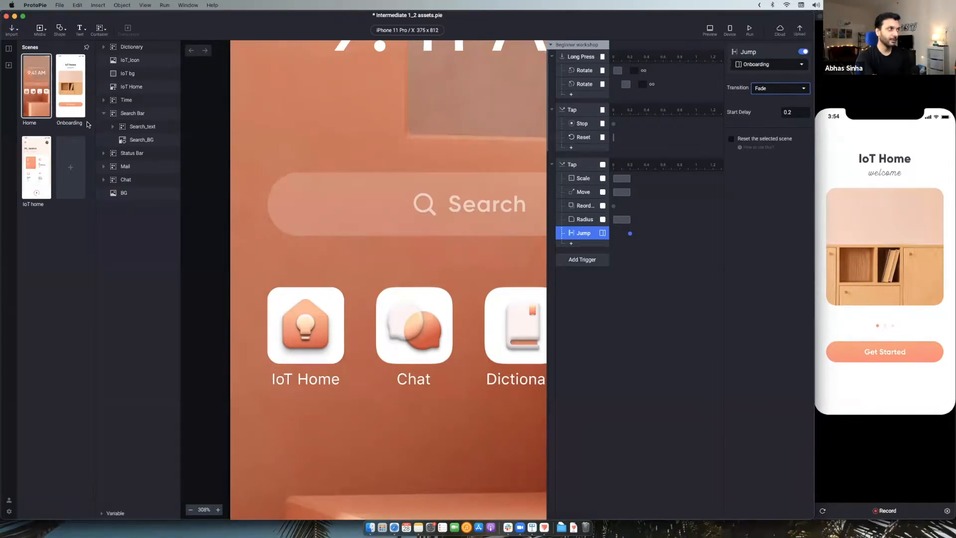
pyautogui.click(578, 180)
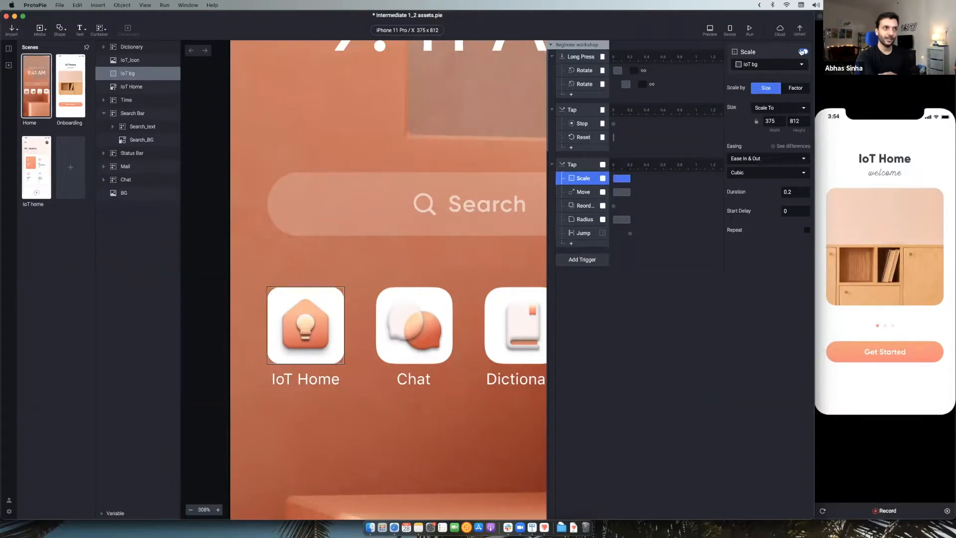
pyautogui.click(602, 178)
pyautogui.click(582, 192)
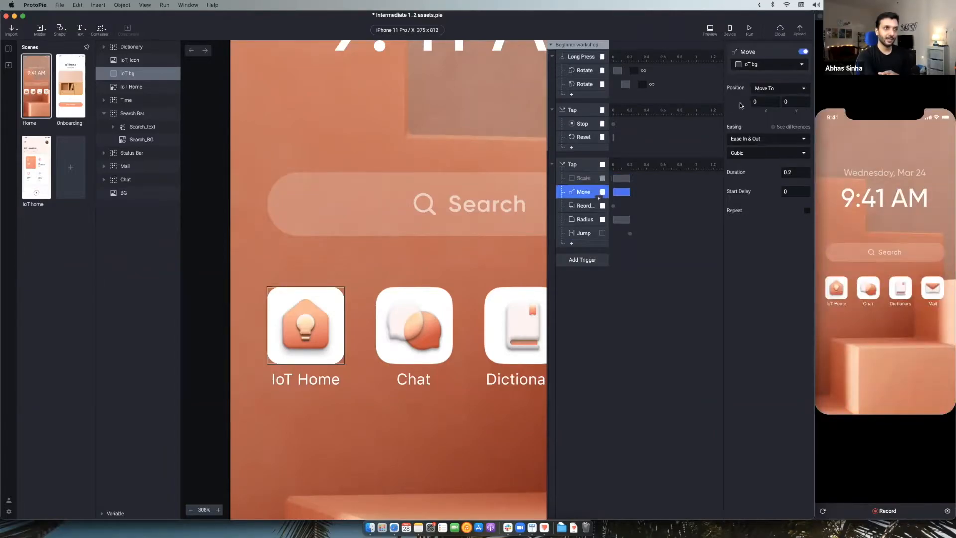
pyautogui.click(802, 52)
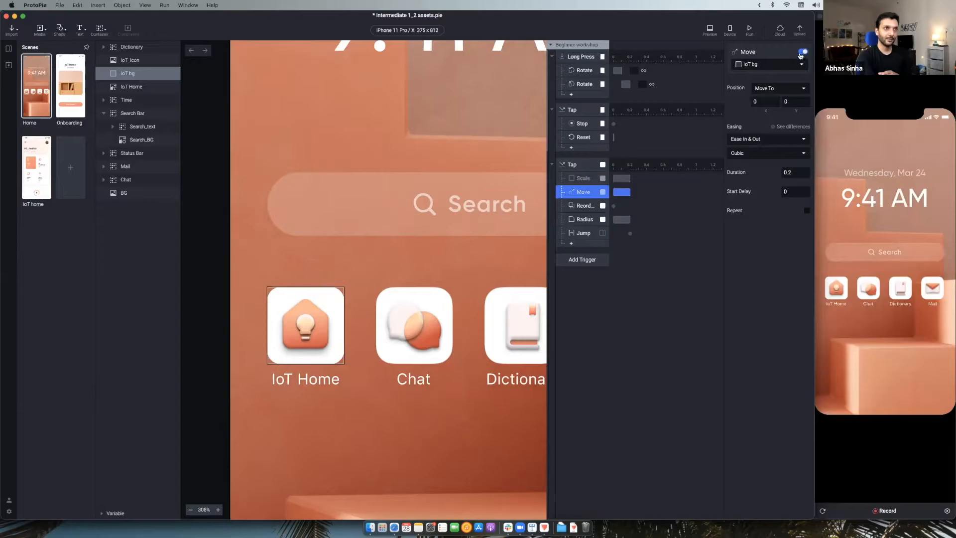
pyautogui.click(581, 205)
pyautogui.click(802, 52)
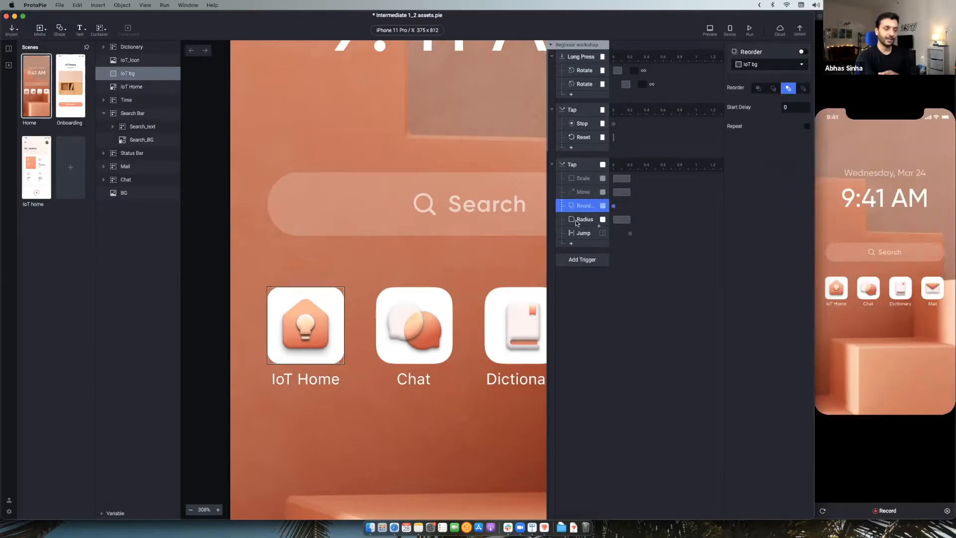
pyautogui.click(582, 220)
pyautogui.click(801, 52)
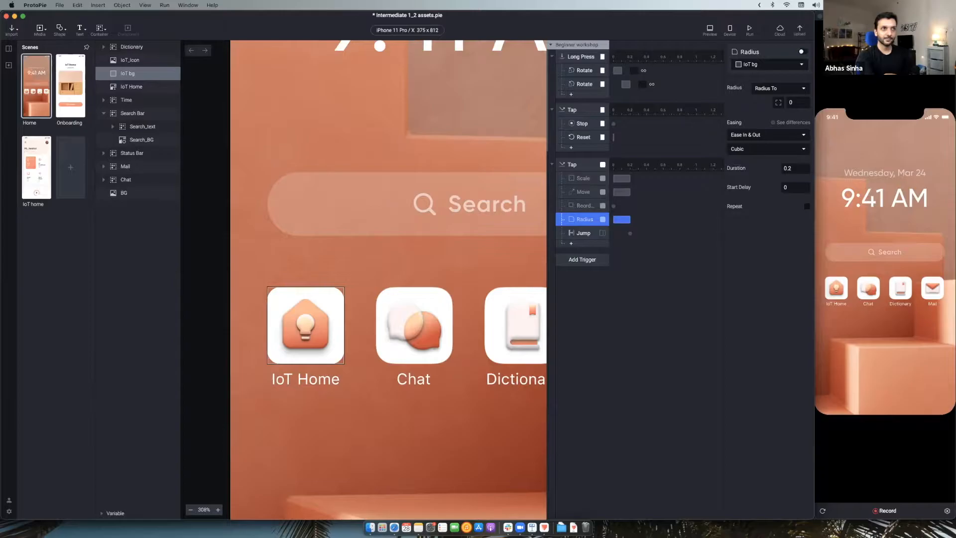
# Set the Jump response's Transition to Pop and test it twice on the IoT Home icon, restarting the preview in between.
pyautogui.click(580, 233)
pyautogui.click(580, 233)
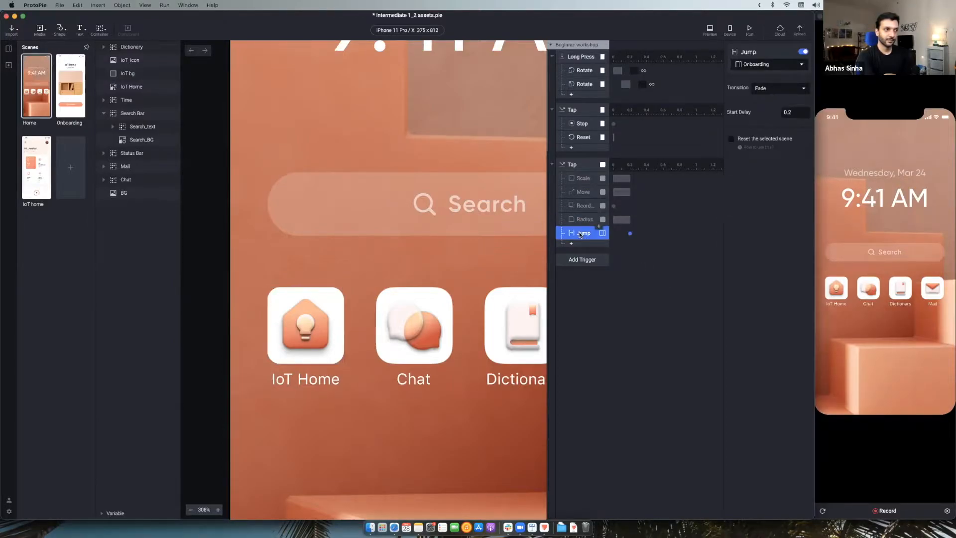
pyautogui.click(781, 91)
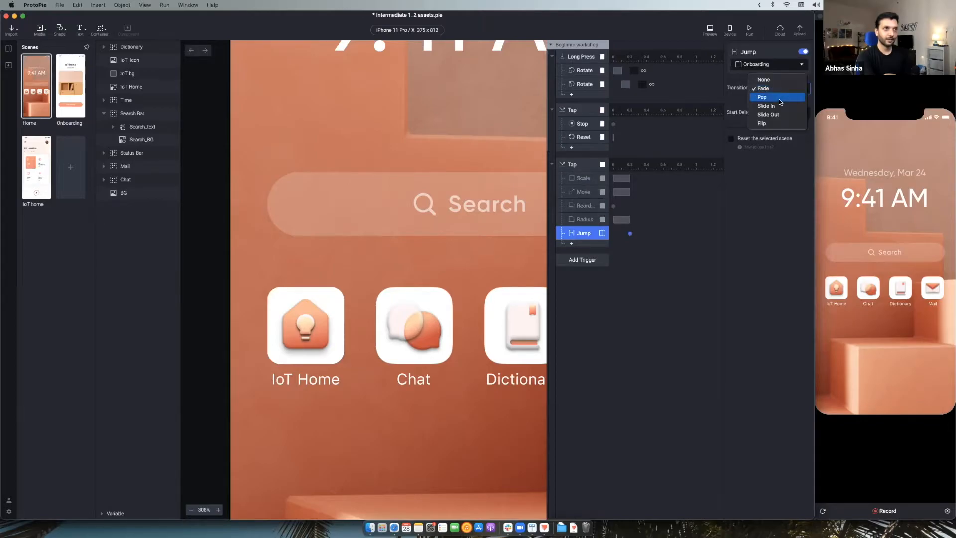
pyautogui.click(769, 97)
pyautogui.click(884, 177)
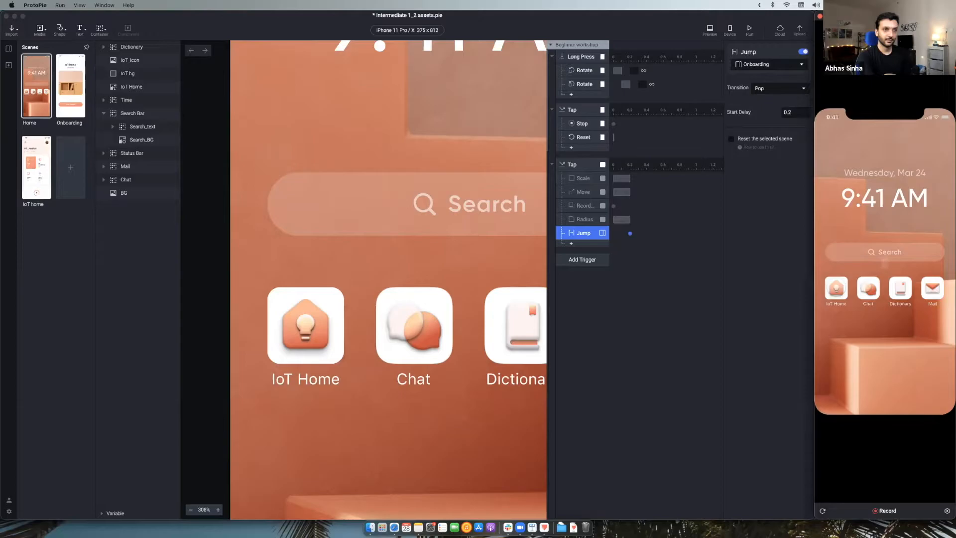
pyautogui.click(836, 287)
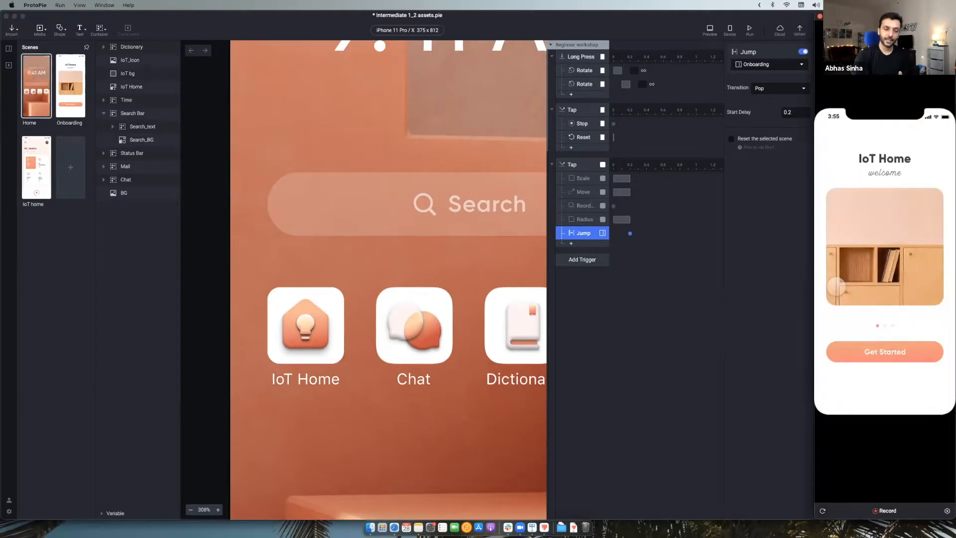
pyautogui.click(822, 510)
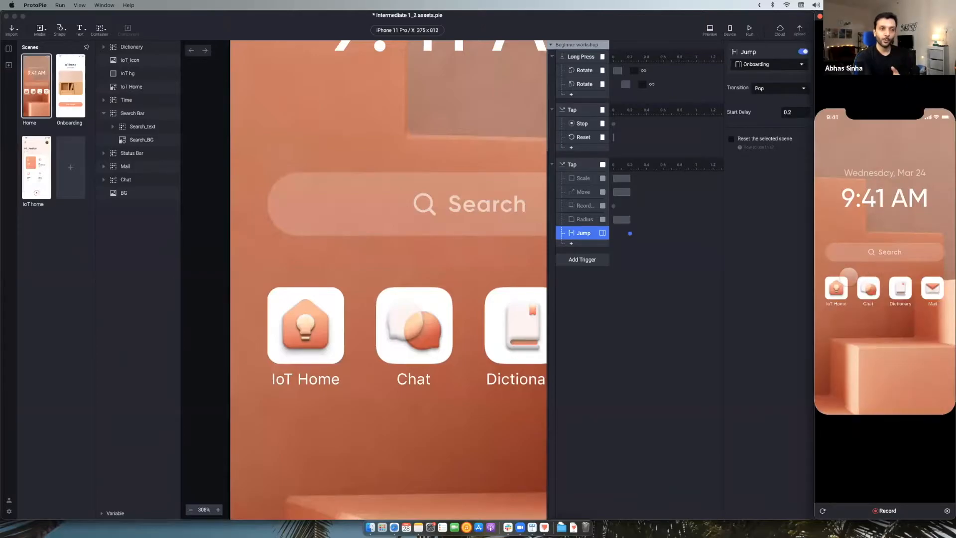
pyautogui.click(836, 287)
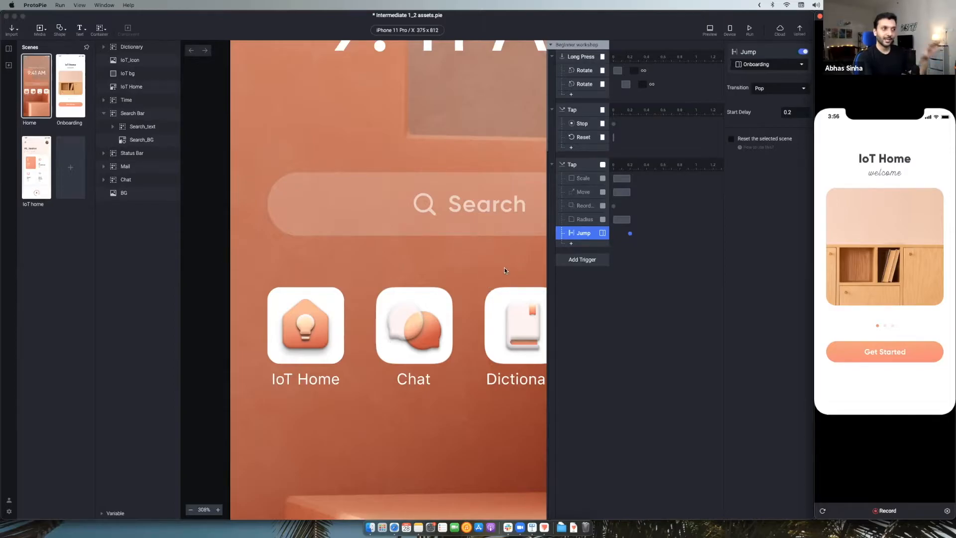
# Set the Jump response's Transition back to Fade.
pyautogui.click(768, 68)
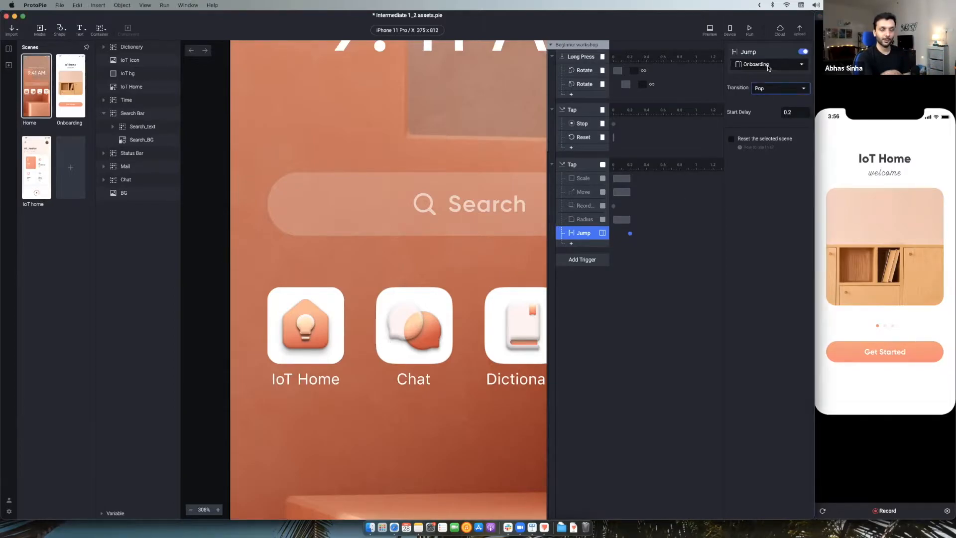
pyautogui.click(768, 68)
pyautogui.click(769, 88)
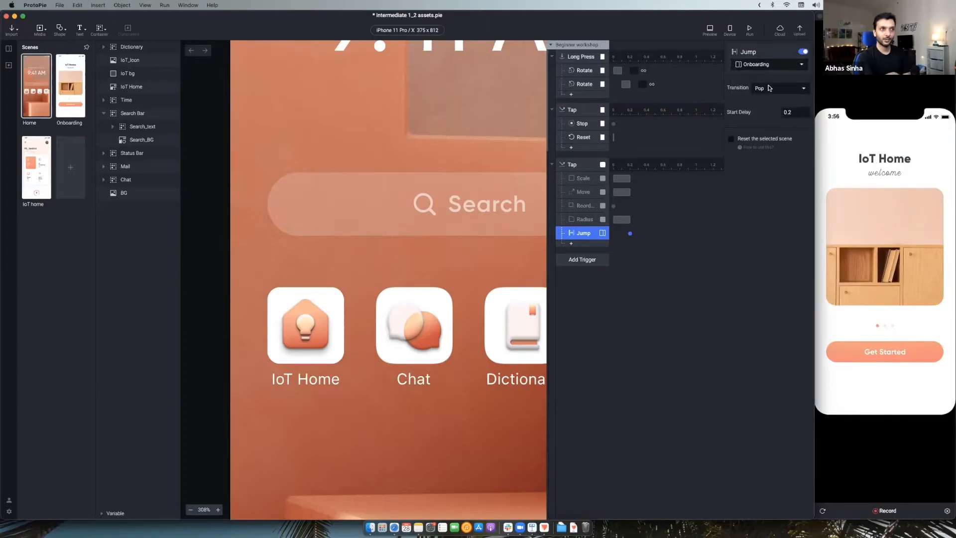
pyautogui.click(768, 88)
pyautogui.click(769, 78)
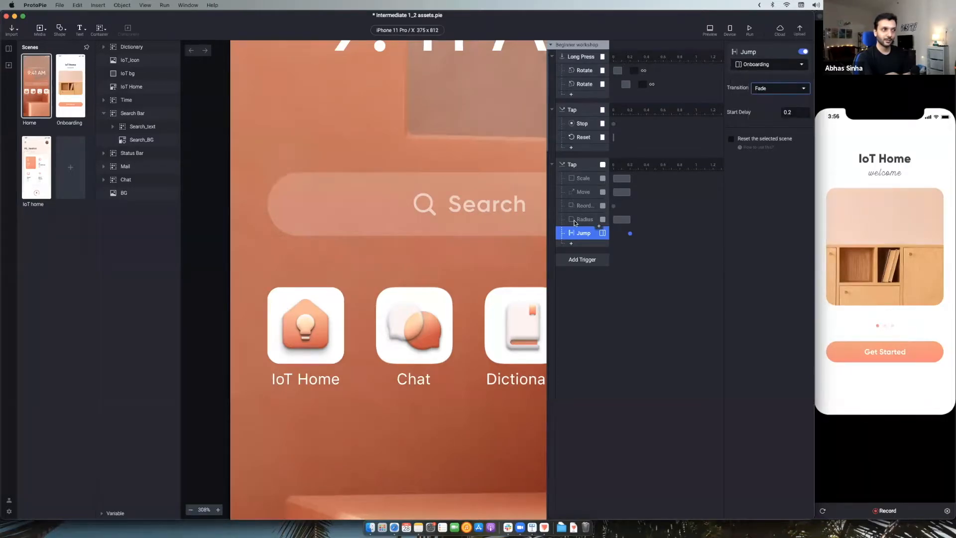
# Re-enable the Radius, Reorder, Move and Scale responses under the IoT Home Tap trigger.
pyautogui.click(576, 221)
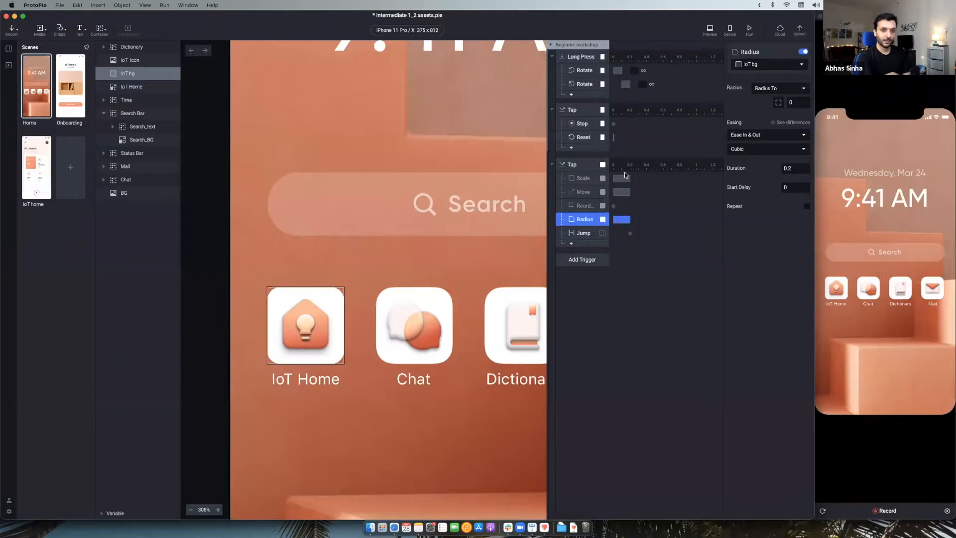
pyautogui.click(582, 205)
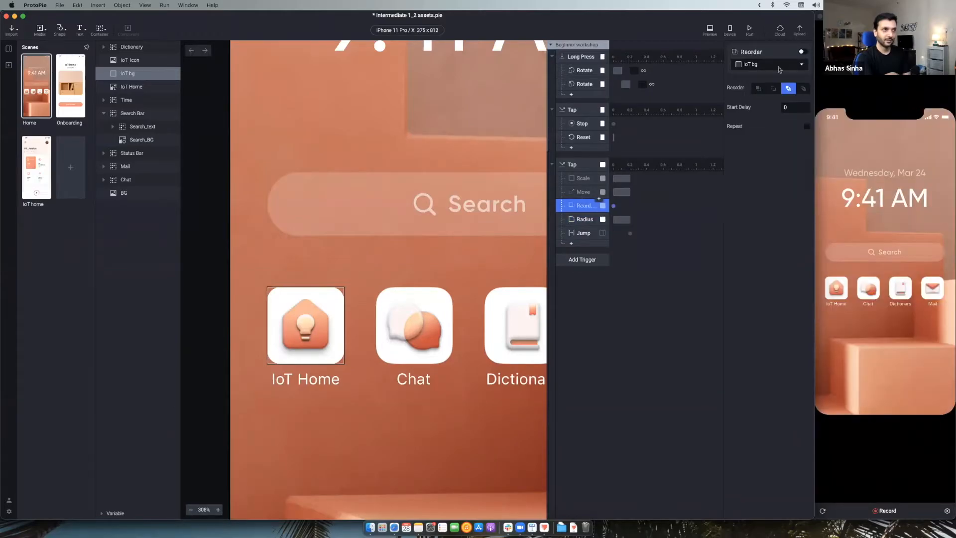
pyautogui.click(801, 51)
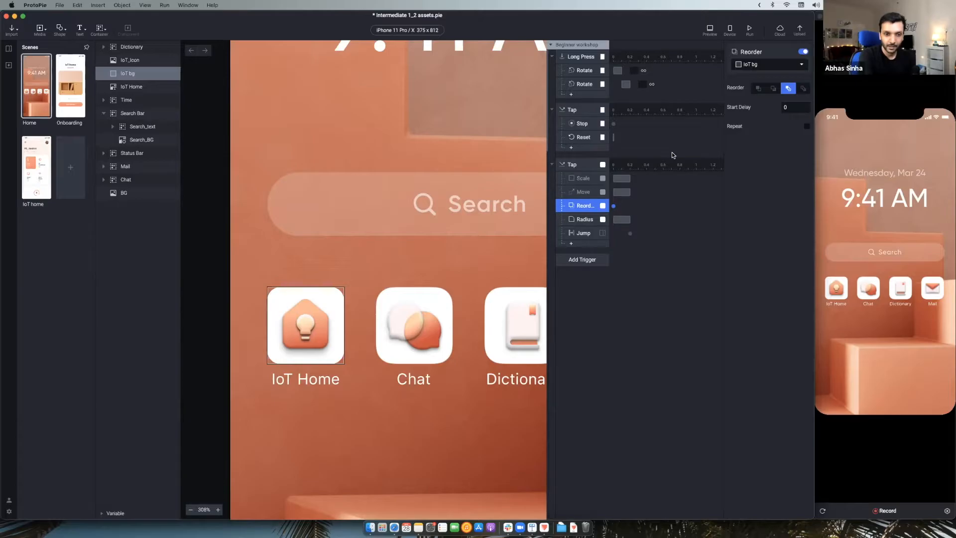
pyautogui.click(581, 234)
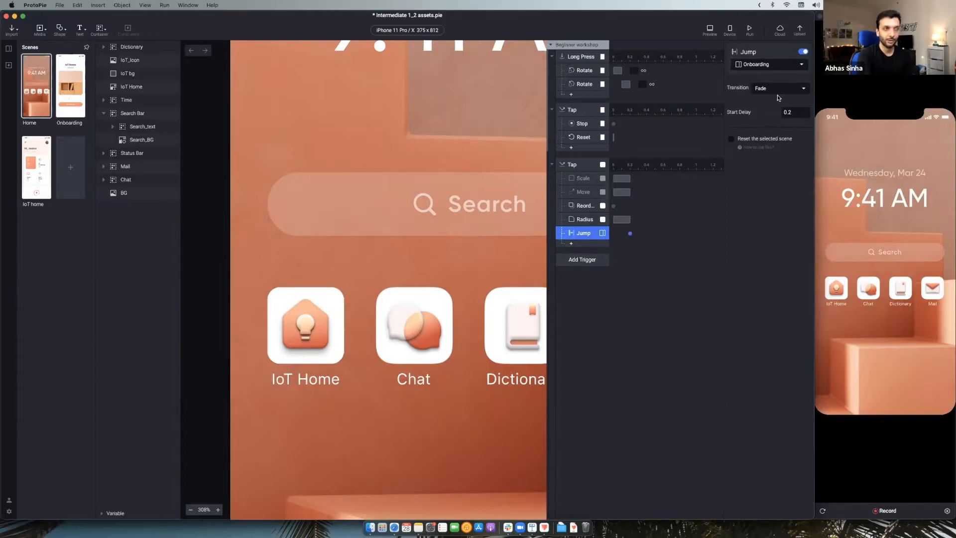
pyautogui.click(580, 193)
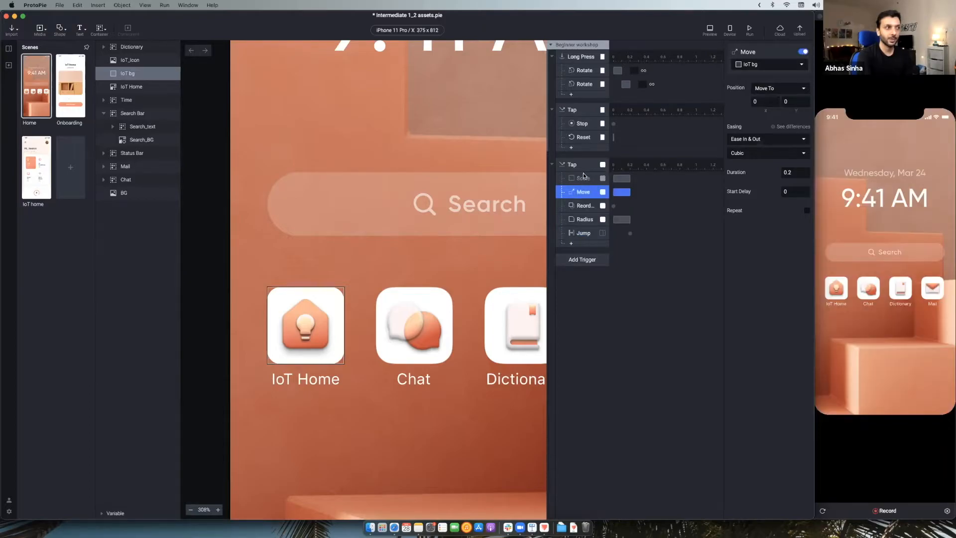
pyautogui.click(583, 178)
pyautogui.click(801, 52)
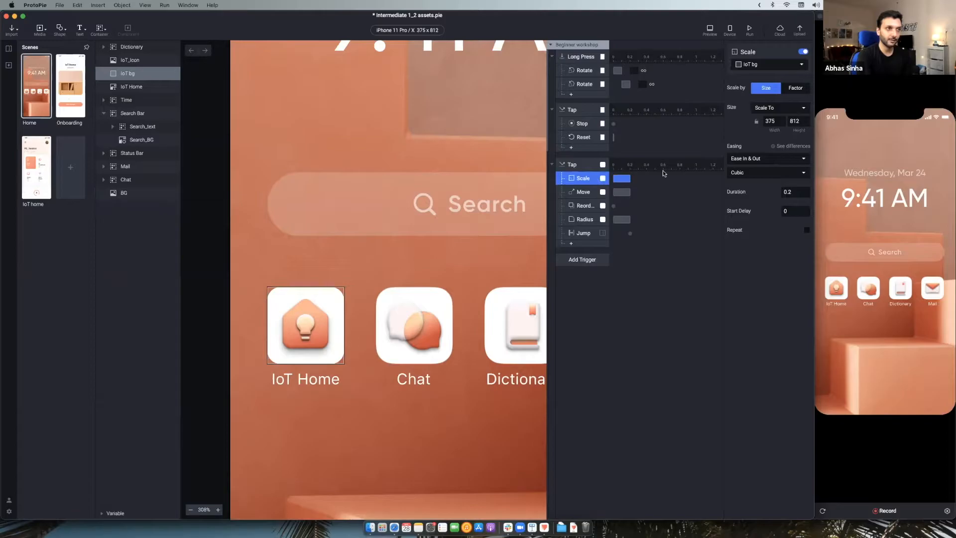
# Review the settings of the Jump, Scale and Move responses against the full Home scene.
pyautogui.click(575, 237)
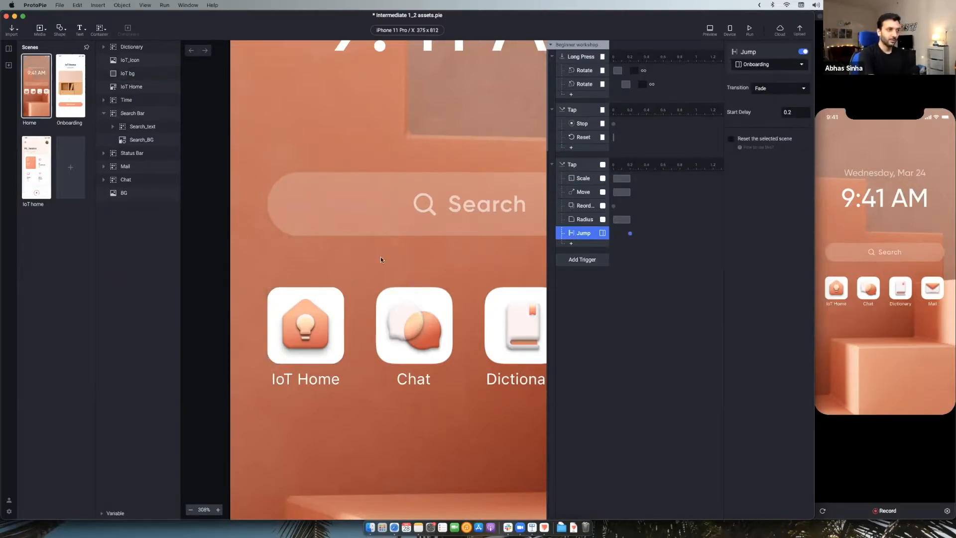
pyautogui.scroll(-4, 376, 261)
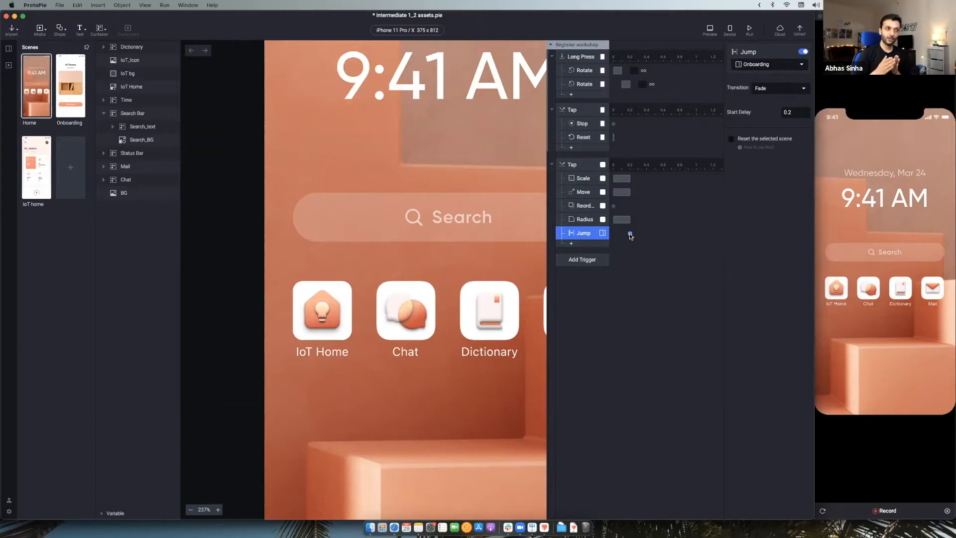
pyautogui.click(583, 178)
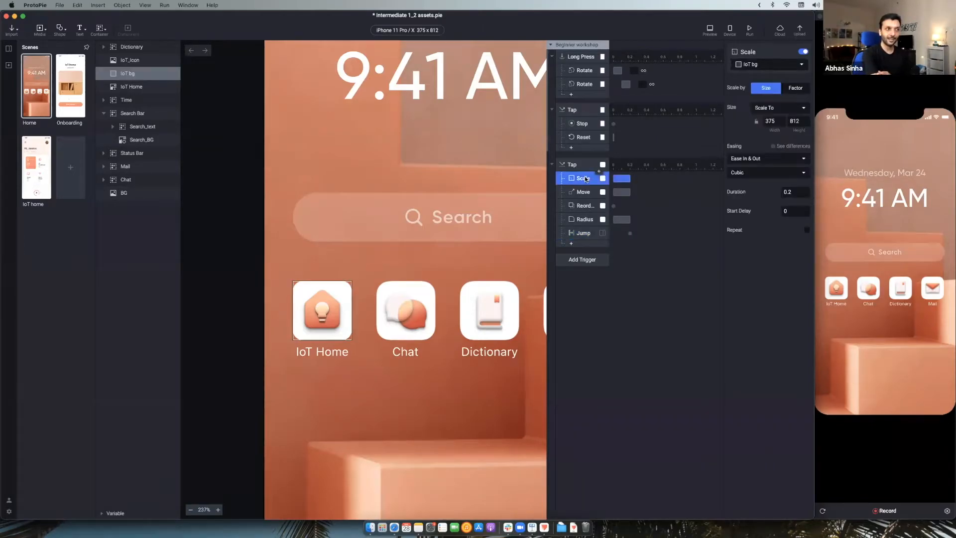
pyautogui.click(585, 195)
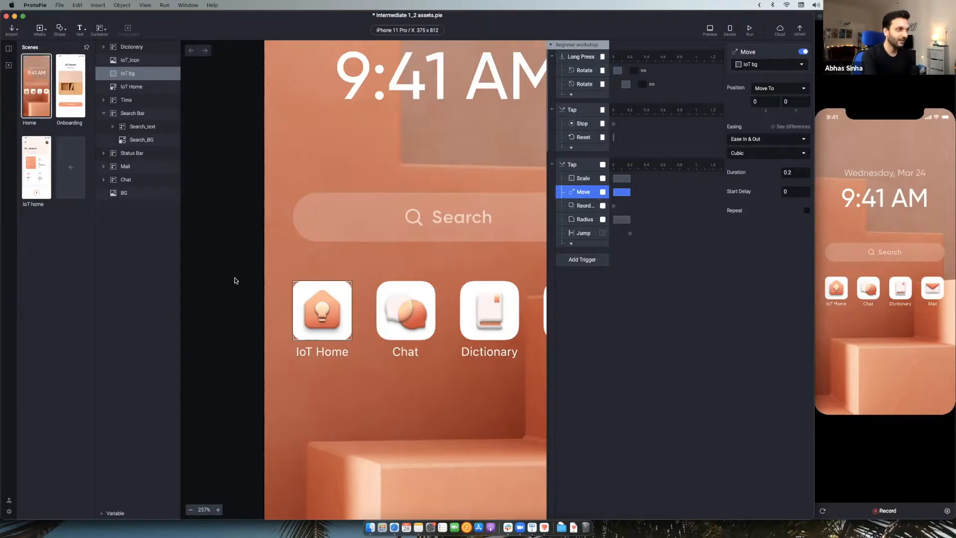
pyautogui.scroll(-5, 235, 277)
pyautogui.scroll(-2, 234, 276)
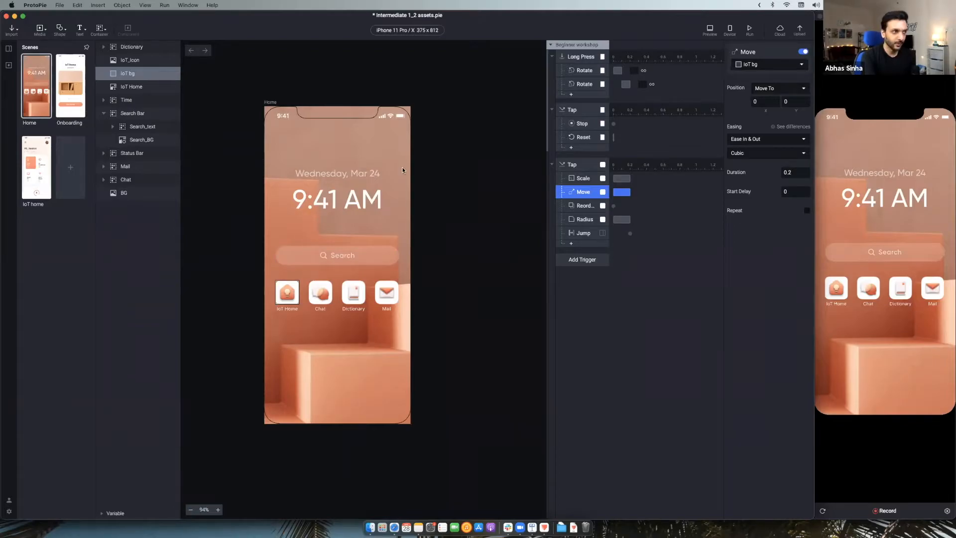
pyautogui.scroll(2, 438, 250)
pyautogui.scroll(2, 438, 250)
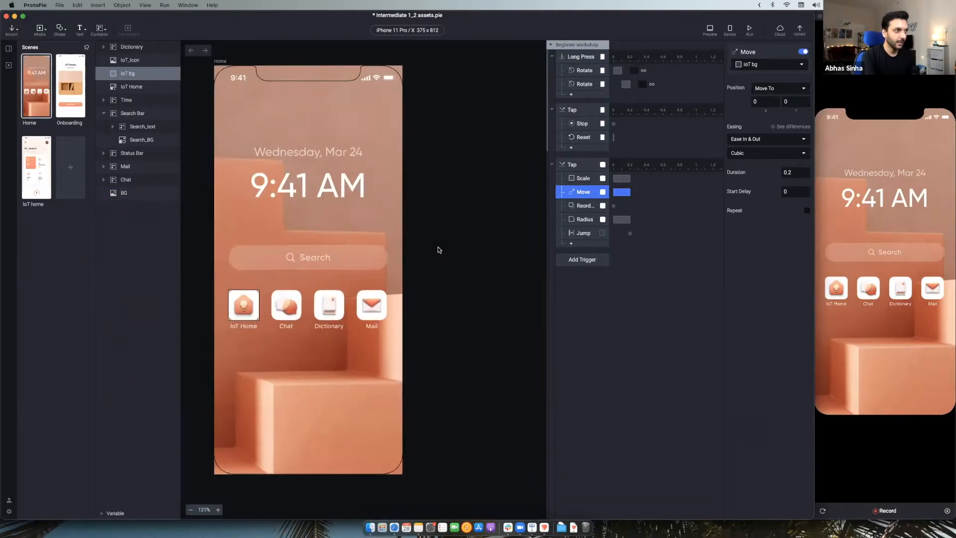
pyautogui.hscroll(-2, 439, 250)
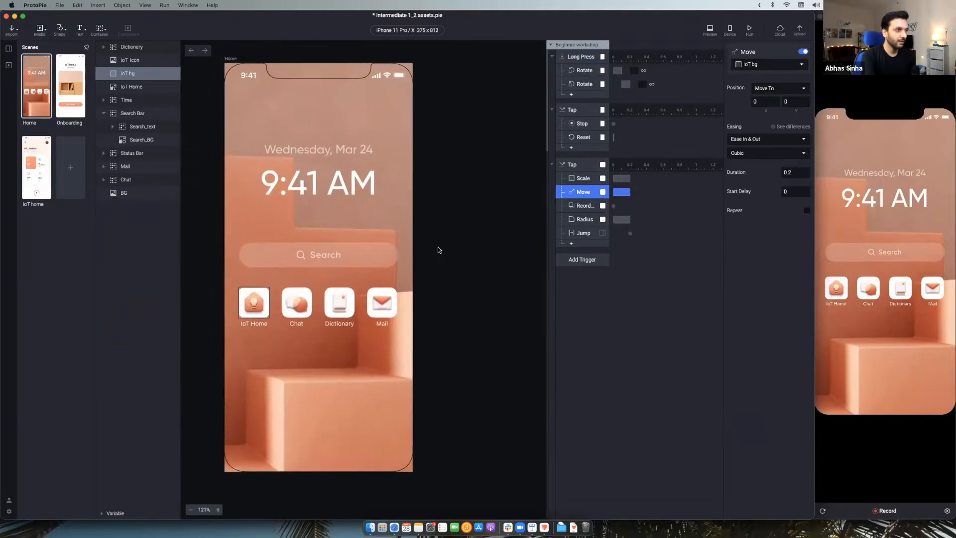
# Set the Jump response's Transition to None and test it on the IoT Home icon in the preview.
pyautogui.click(584, 233)
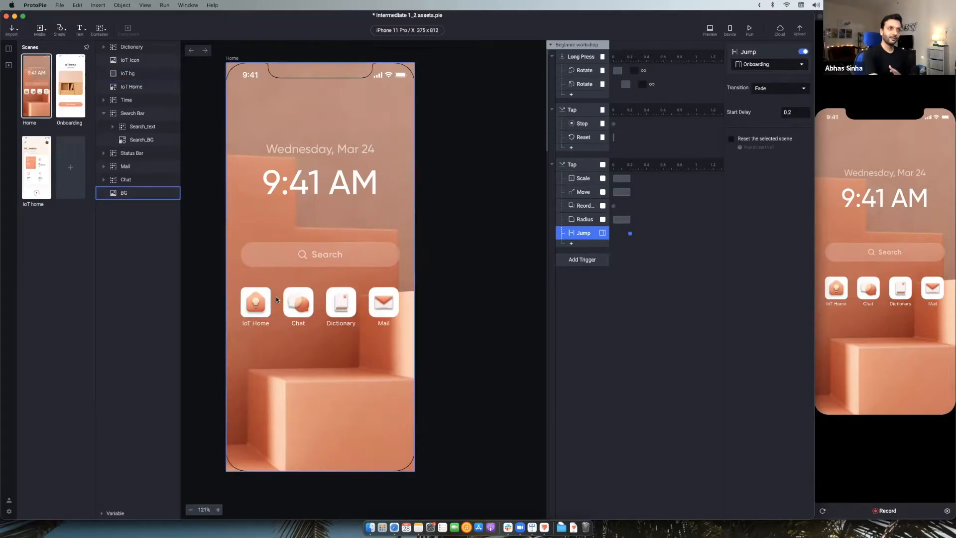
pyautogui.click(774, 89)
pyautogui.click(771, 80)
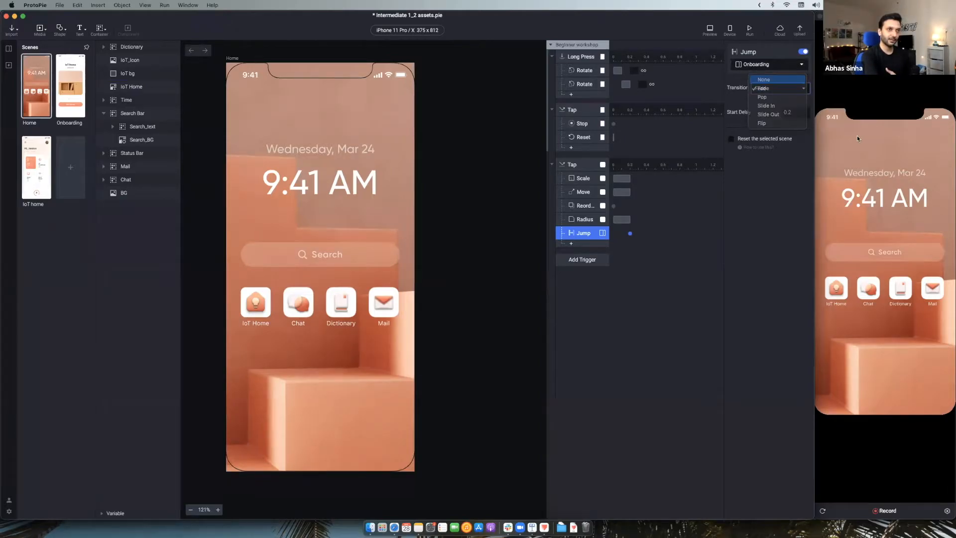
pyautogui.click(867, 148)
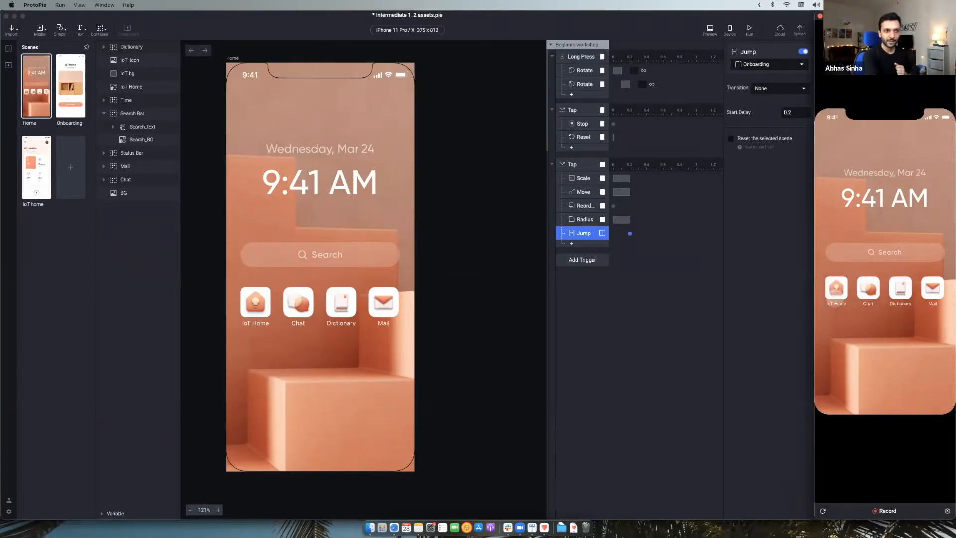
pyautogui.click(836, 290)
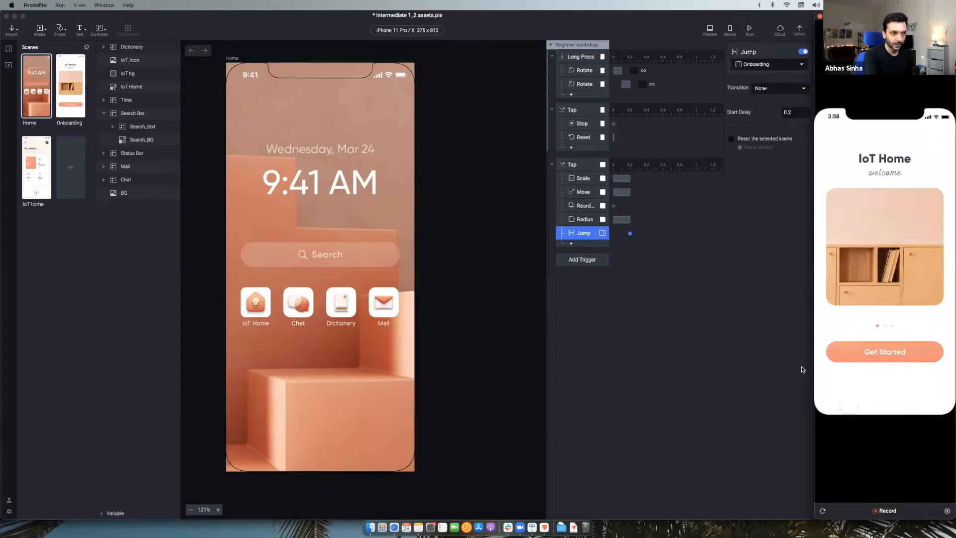
# Restore the Jump response's Transition to Fade and open the Radius response's settings.
pyautogui.click(764, 94)
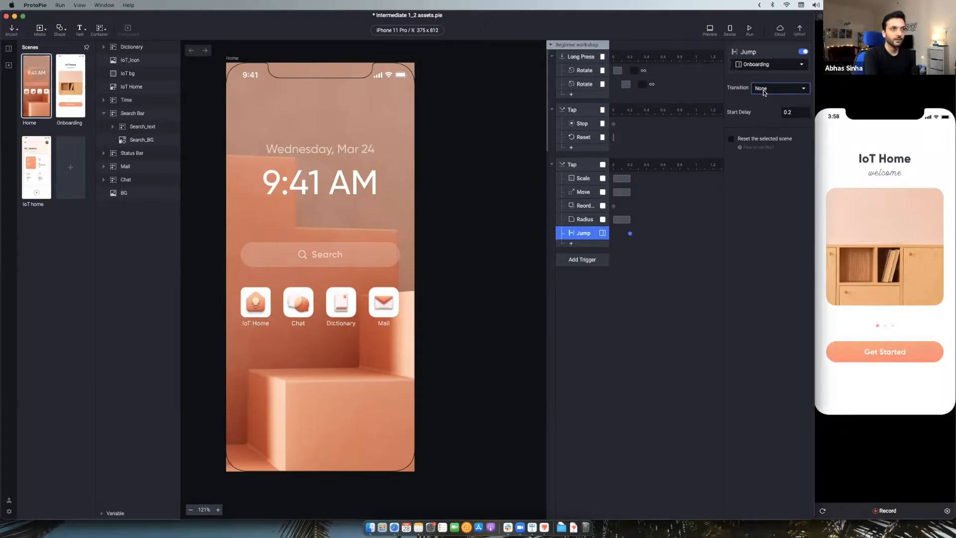
pyautogui.click(764, 94)
pyautogui.click(679, 146)
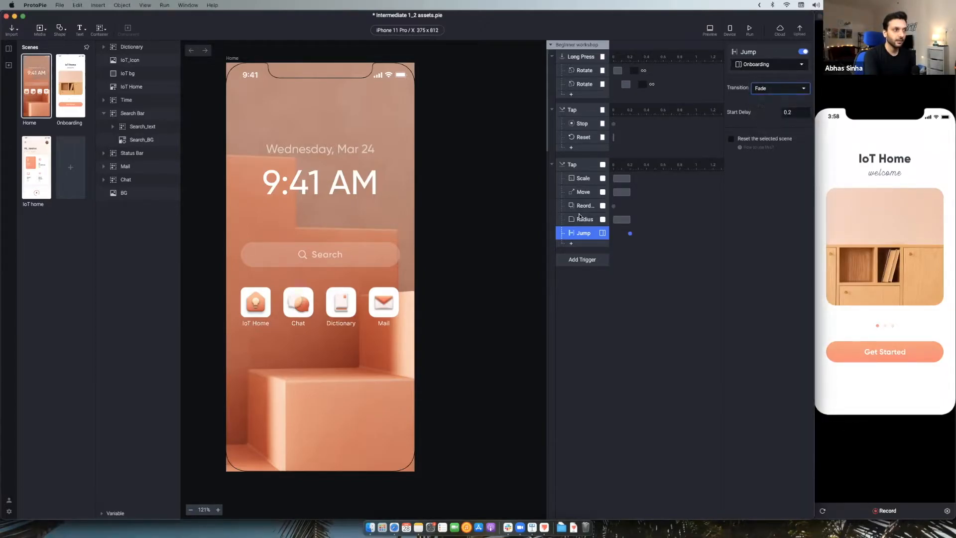
pyautogui.click(579, 219)
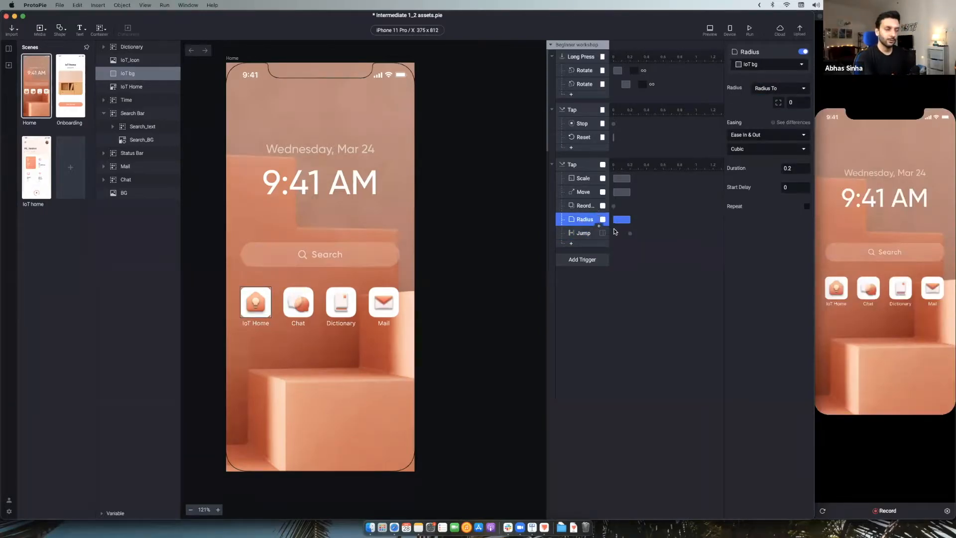
# Disable the Move and Scale responses on IoT bg under the IoT Home Tap trigger.
pyautogui.click(235, 94)
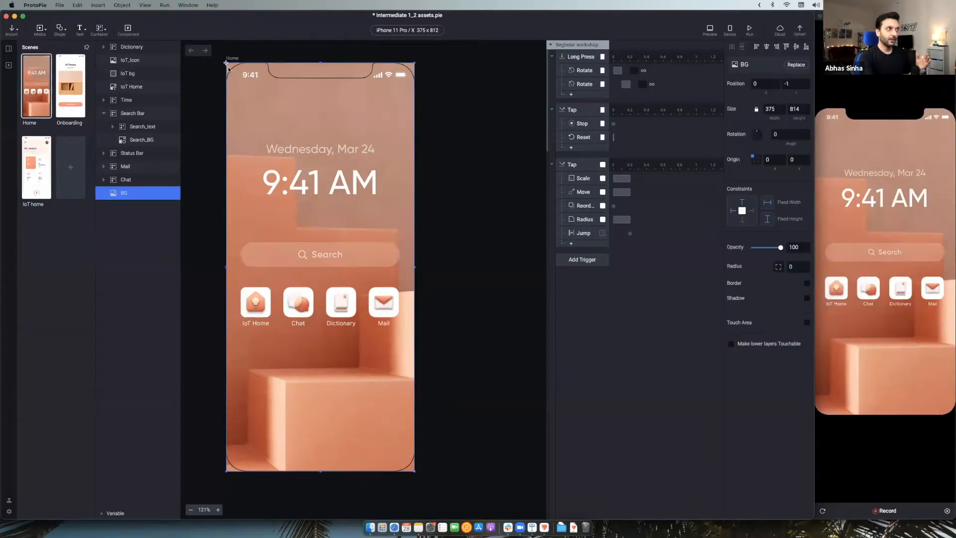
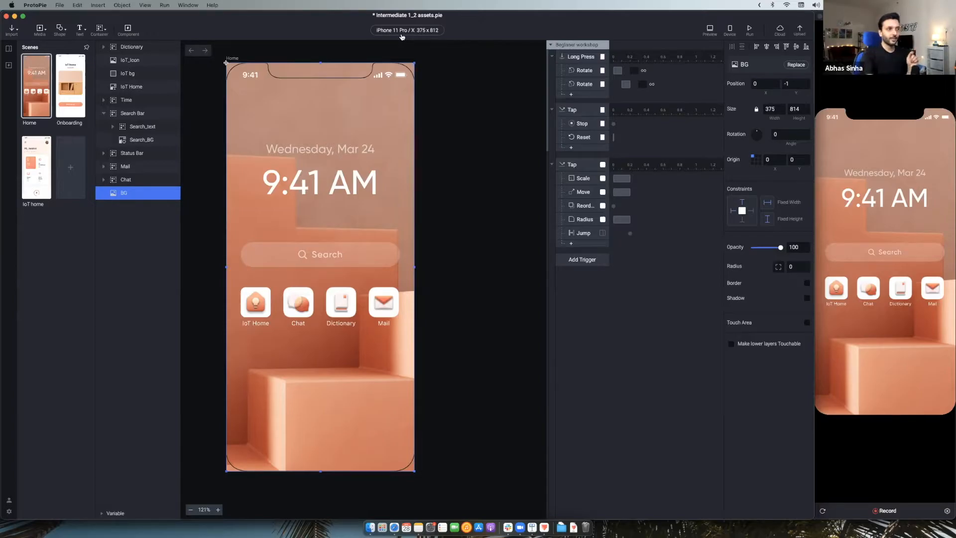
pyautogui.click(582, 220)
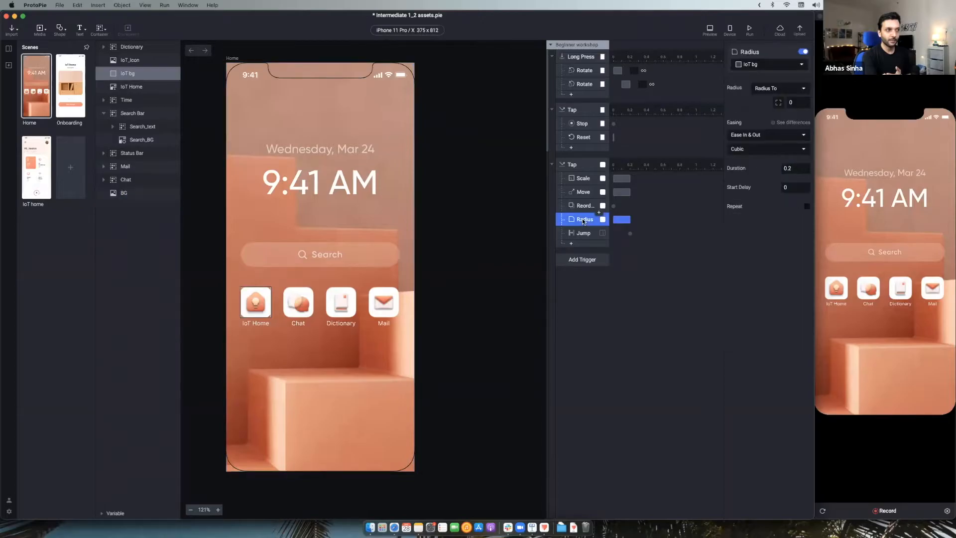
pyautogui.click(583, 179)
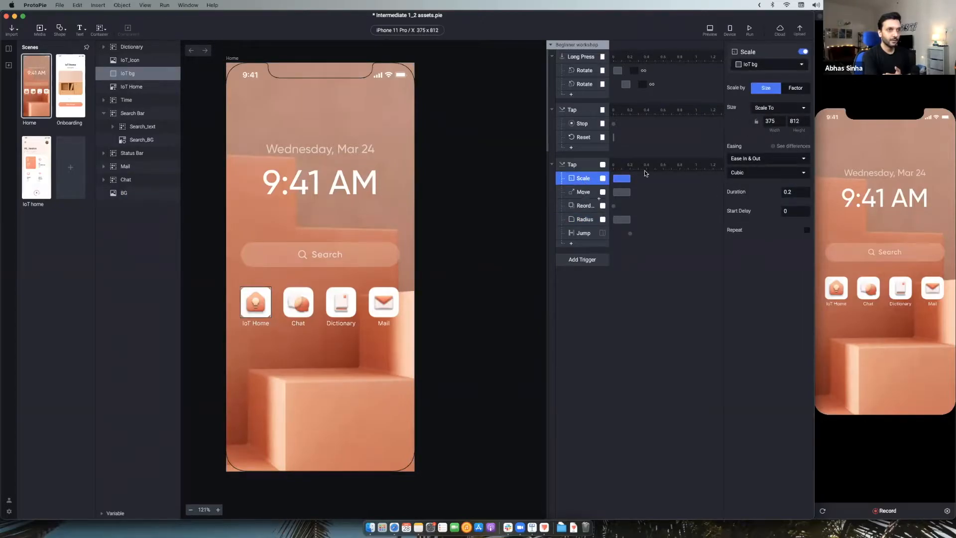
pyautogui.click(583, 193)
pyautogui.click(803, 52)
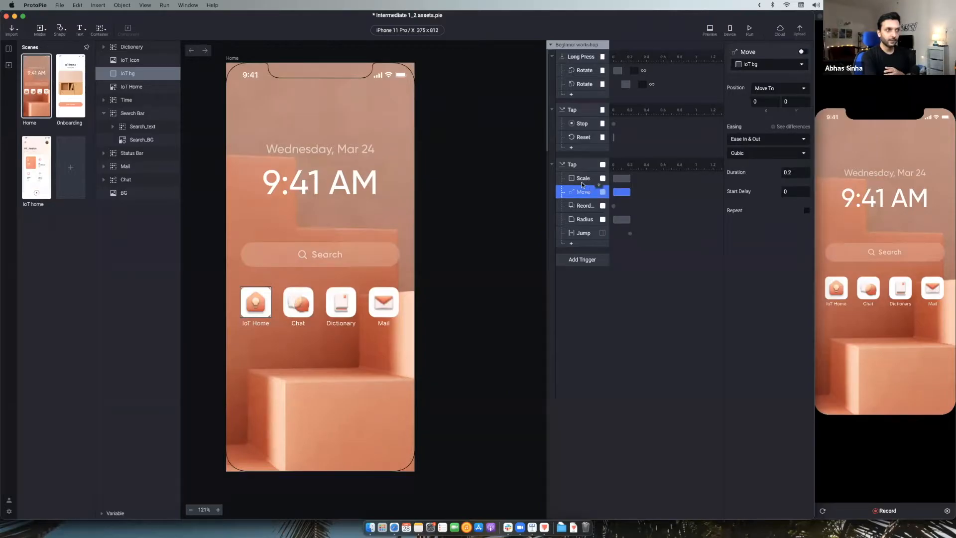
pyautogui.click(803, 53)
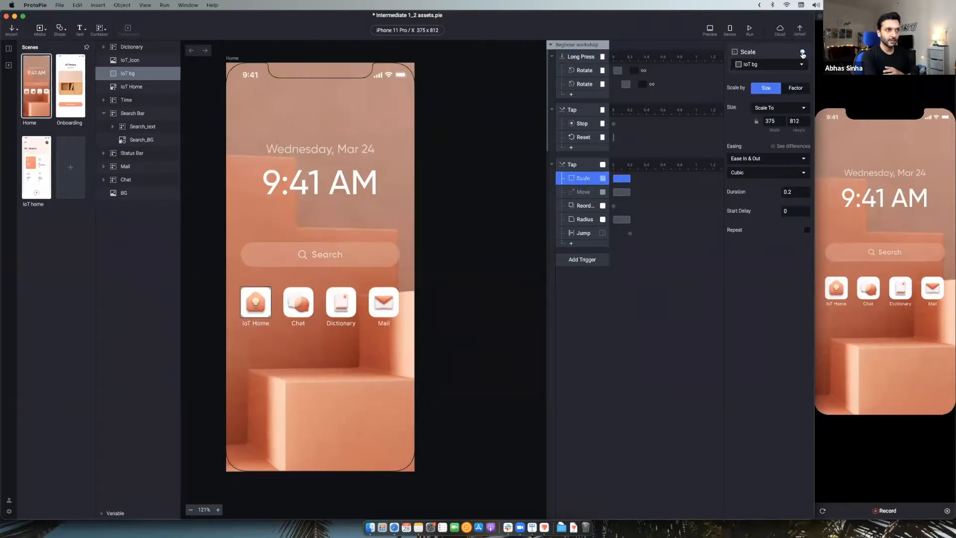
# Disable the Jump response and test the remaining Radius response on the IoT Home icon in the preview.
pyautogui.click(579, 223)
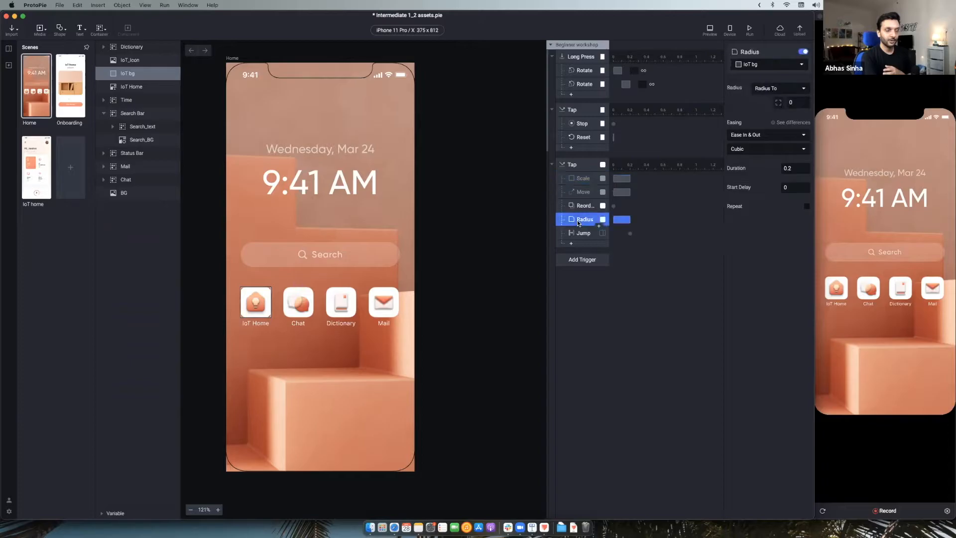
pyautogui.click(584, 233)
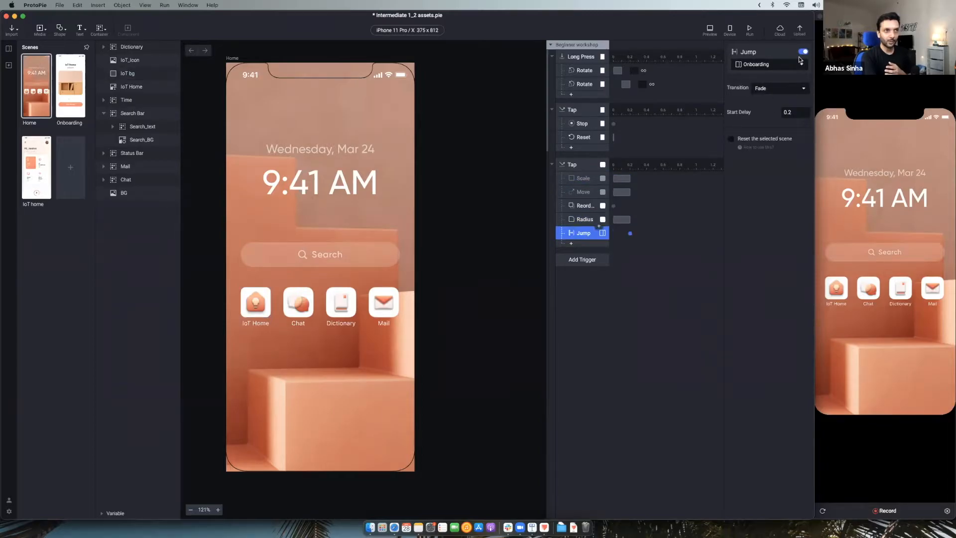
pyautogui.click(802, 52)
pyautogui.click(596, 222)
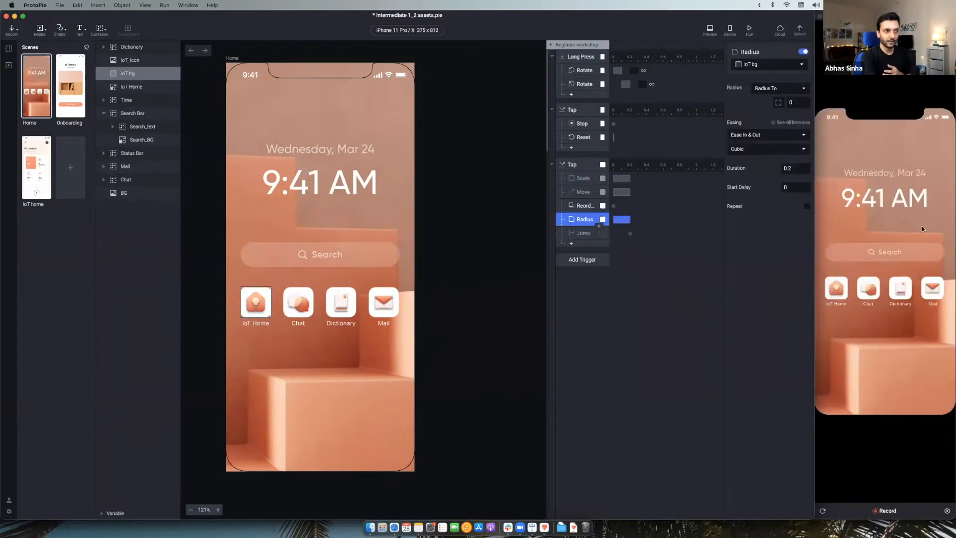
pyautogui.click(913, 223)
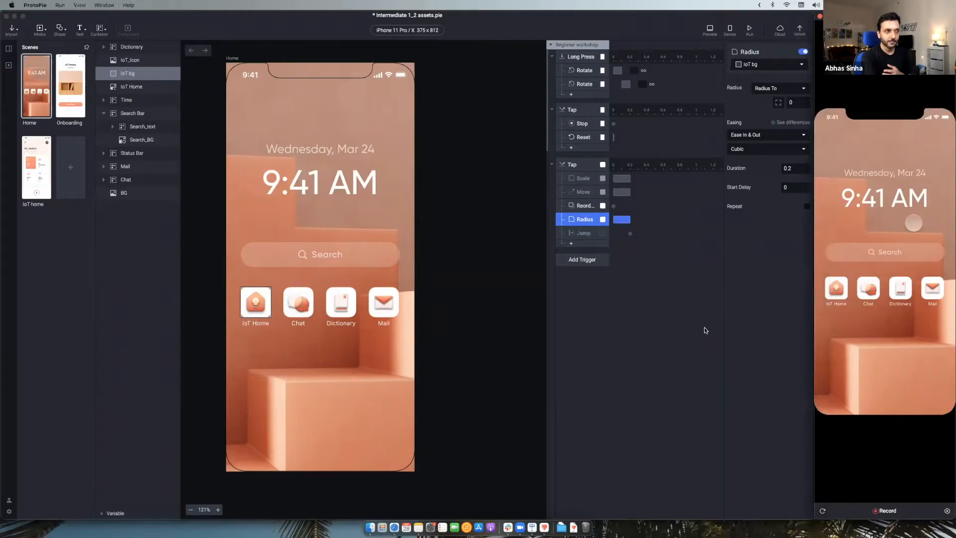
pyautogui.click(836, 287)
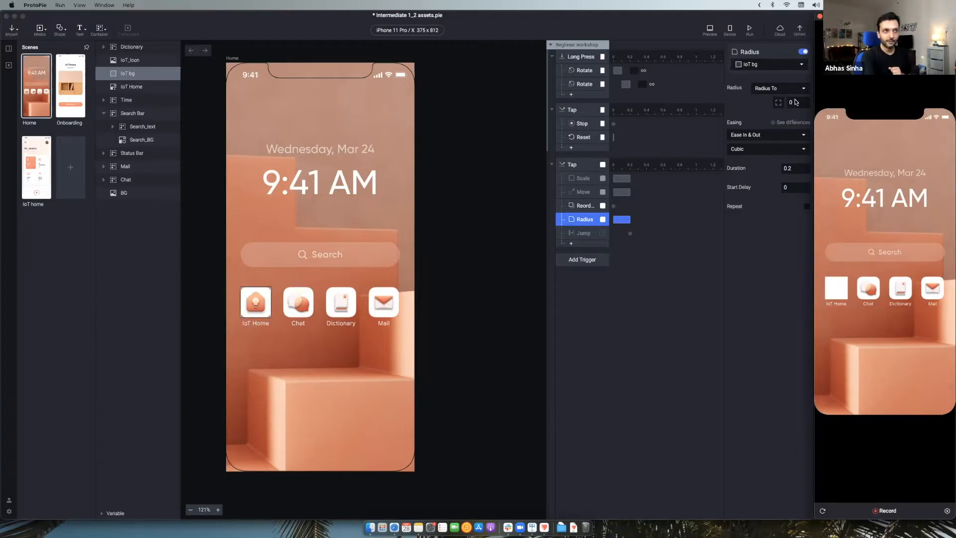
# Disable the Radius response and test the IoT Home icon in the preview without it.
pyautogui.click(803, 53)
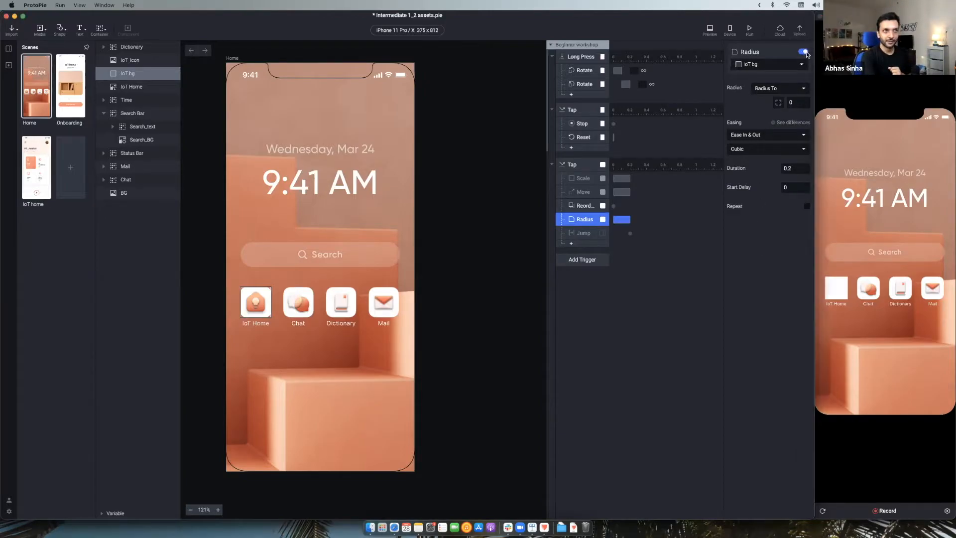
pyautogui.click(803, 53)
pyautogui.click(804, 51)
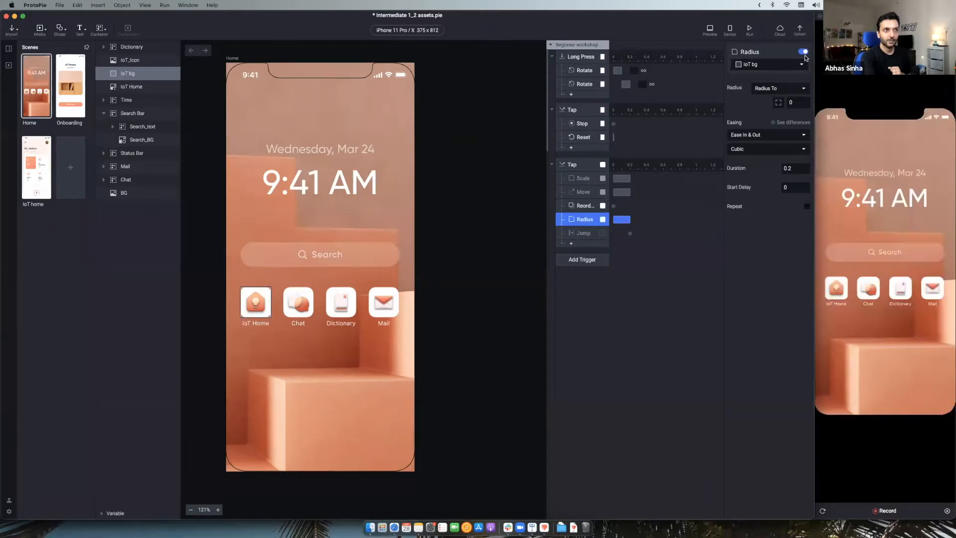
pyautogui.click(804, 52)
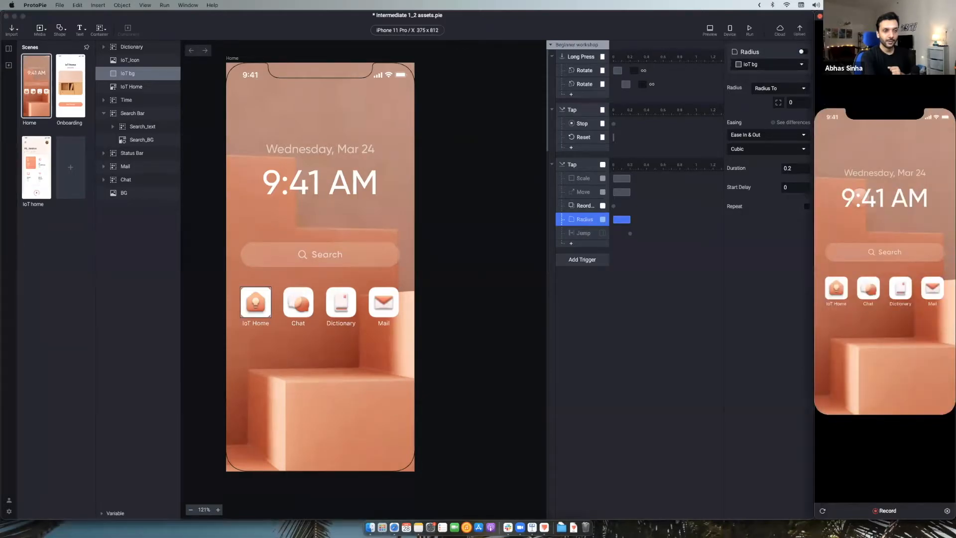
pyautogui.click(836, 288)
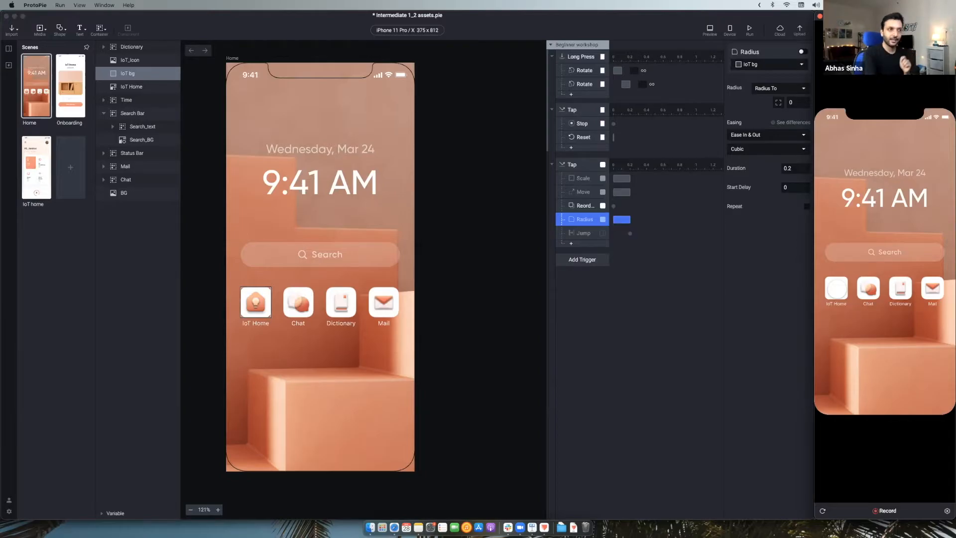
# Set the IoT bg layer's corner radius to 100.
pyautogui.click(580, 220)
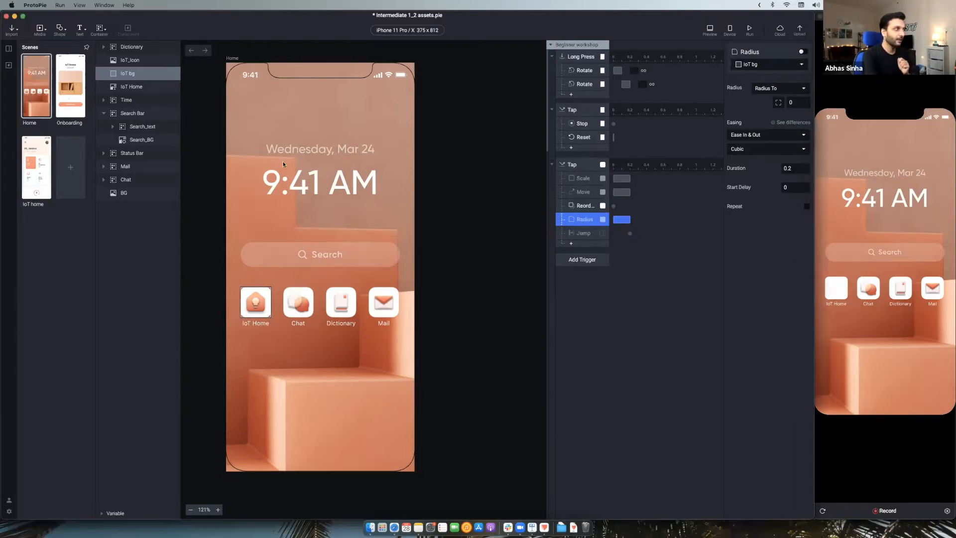
pyautogui.click(685, 168)
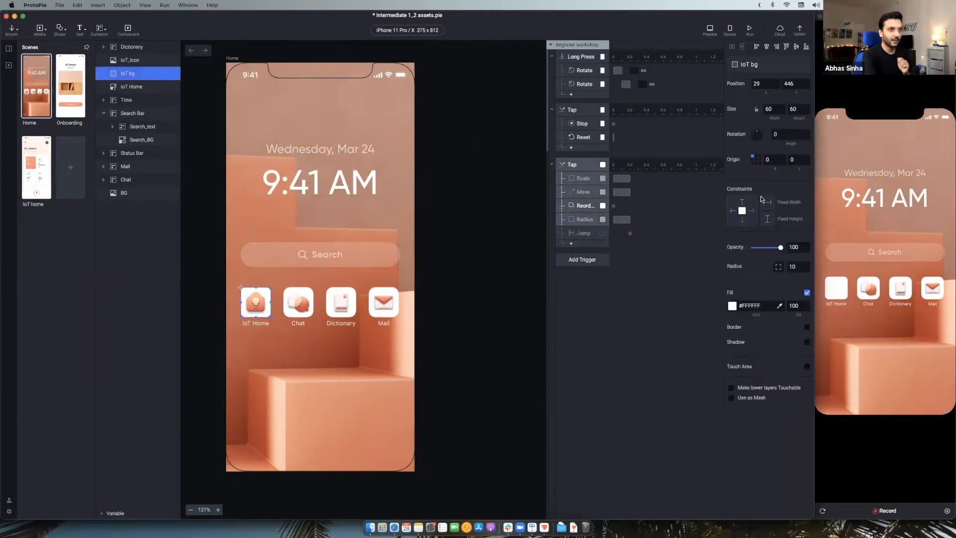
pyautogui.click(793, 267)
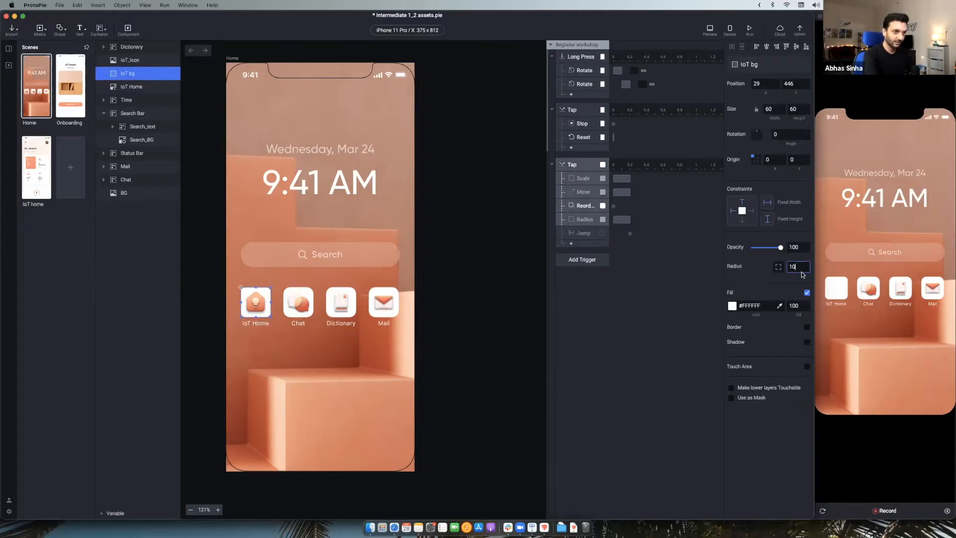
pyautogui.write('0')
pyautogui.press('Return')
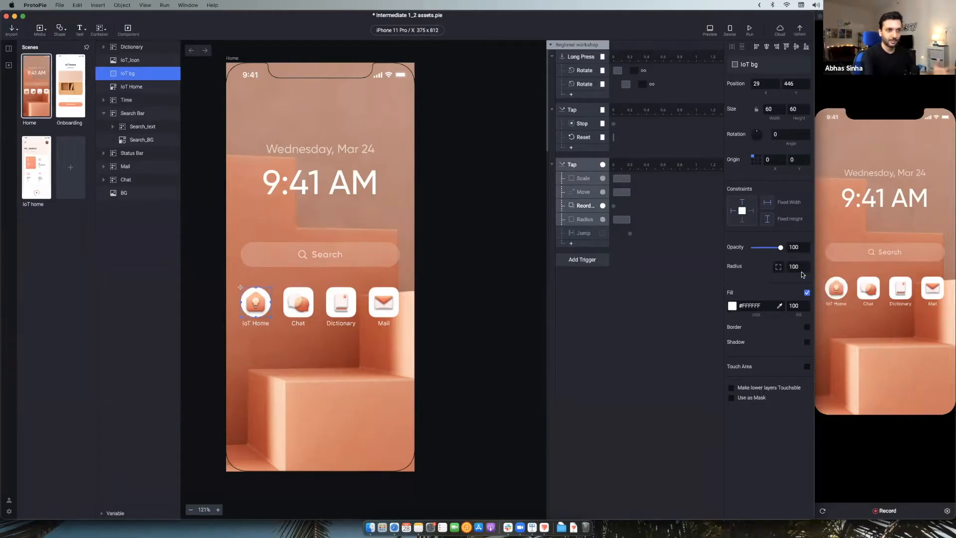
pyautogui.click(866, 227)
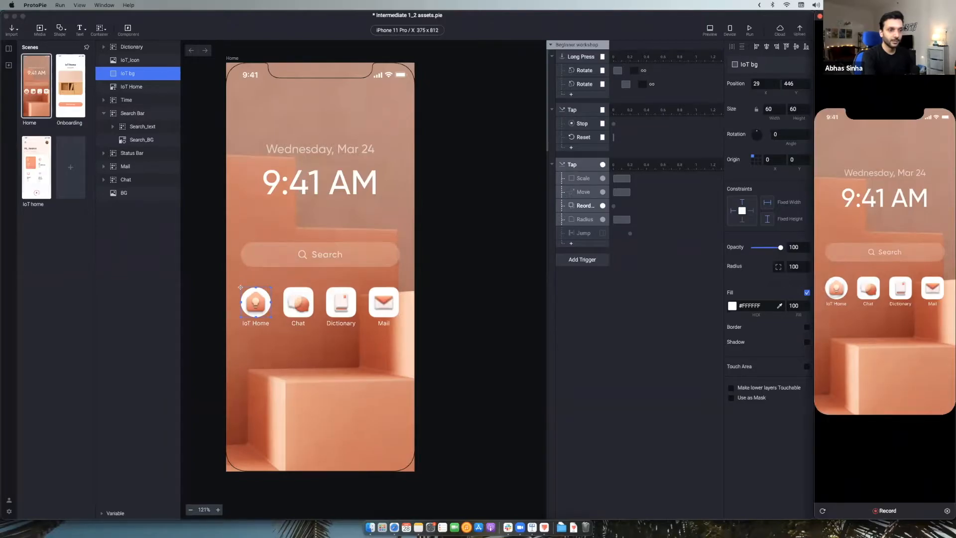
# Re-enable the Scale and Move responses and test the IoT Home icon's expansion in the preview.
pyautogui.click(582, 184)
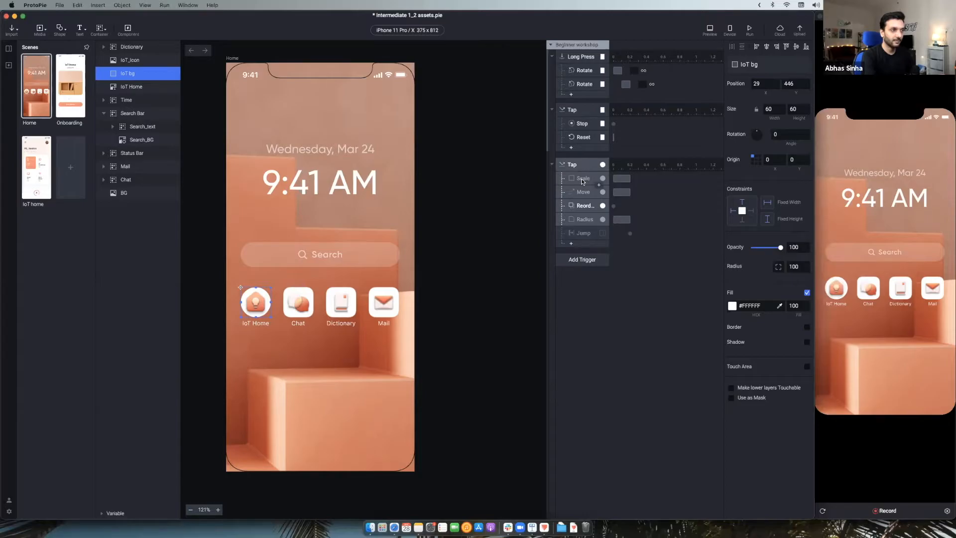
pyautogui.click(583, 180)
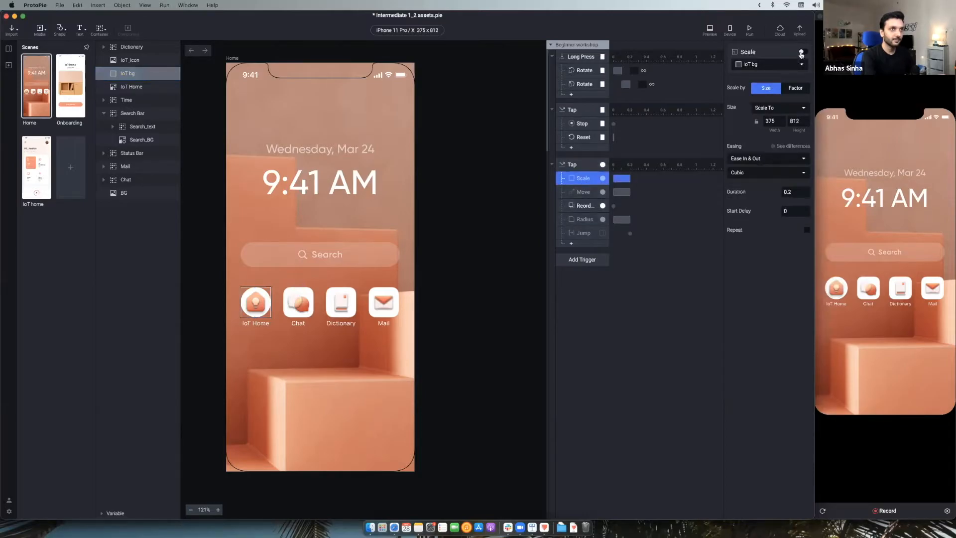
pyautogui.click(583, 192)
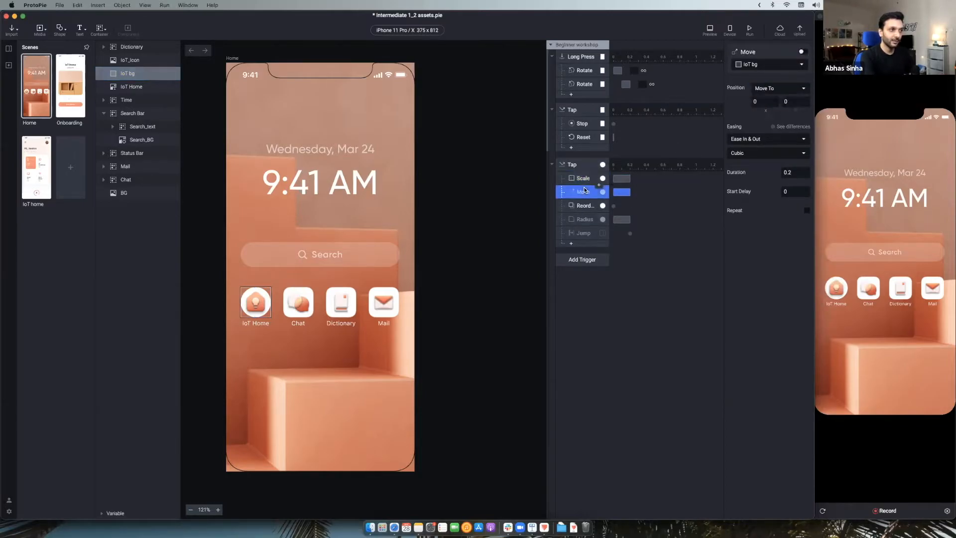
pyautogui.click(803, 52)
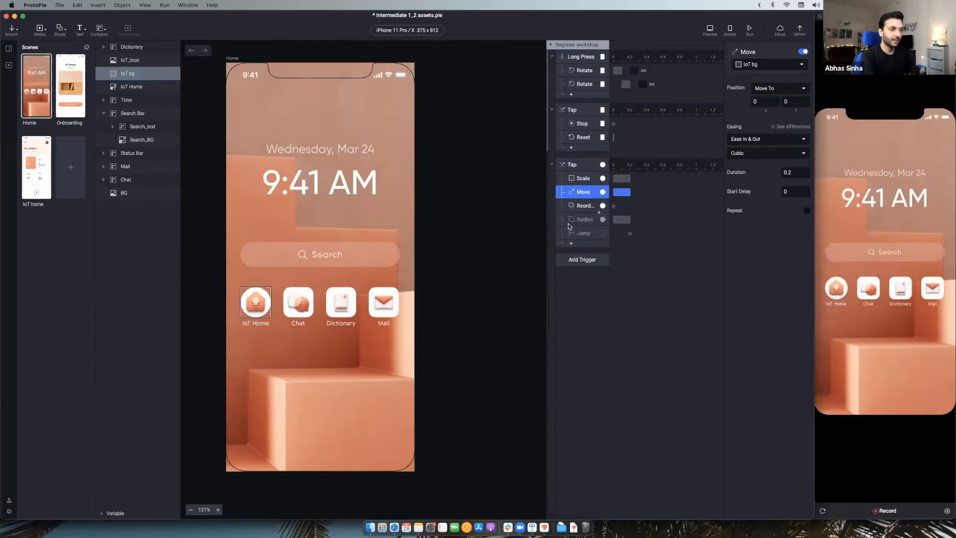
pyautogui.click(852, 247)
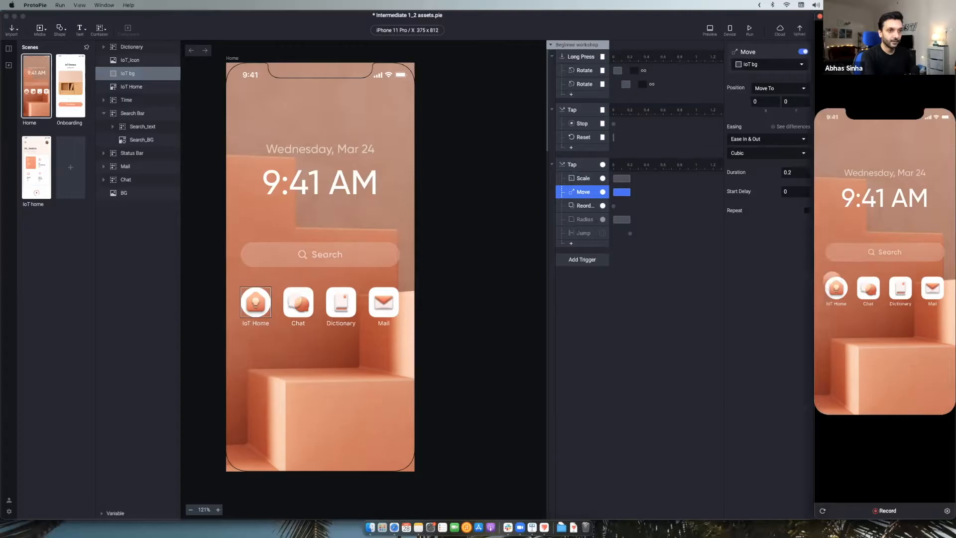
pyautogui.click(836, 287)
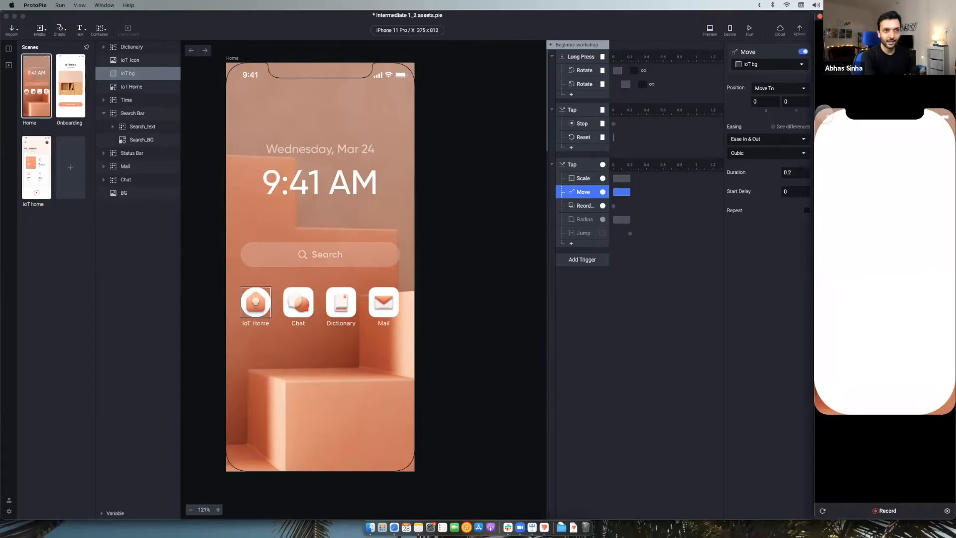
# Re-enable the Radius response on IoT bg and open the Scale response's settings.
pyautogui.click(579, 219)
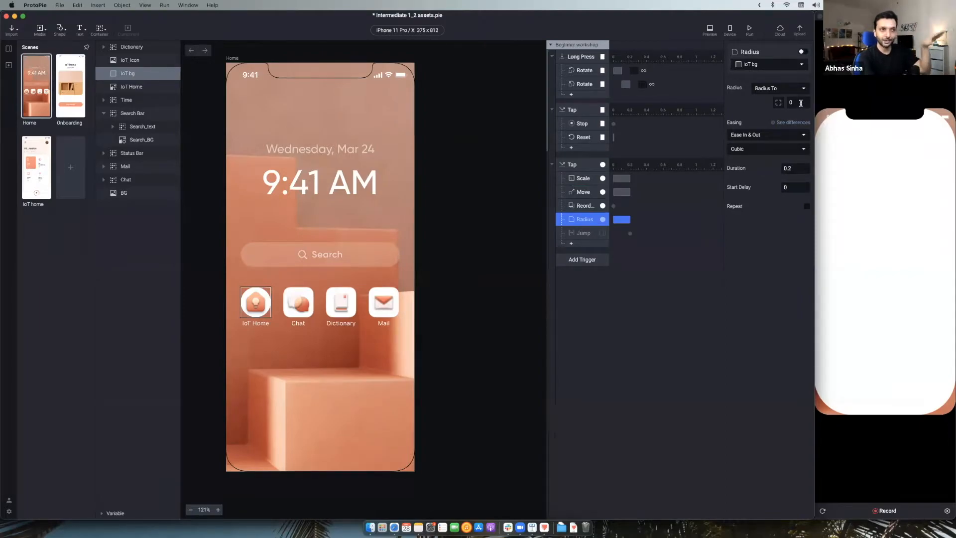
pyautogui.click(801, 52)
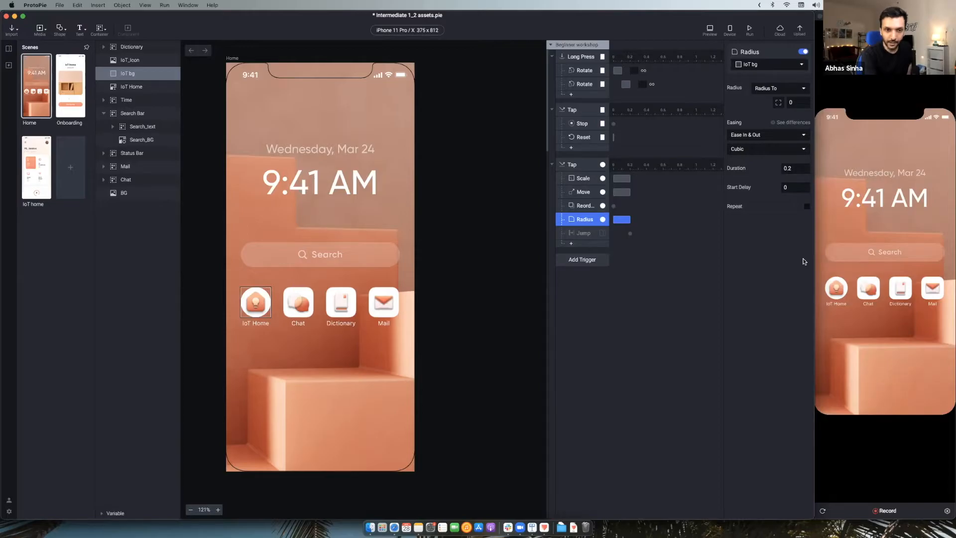
pyautogui.click(583, 179)
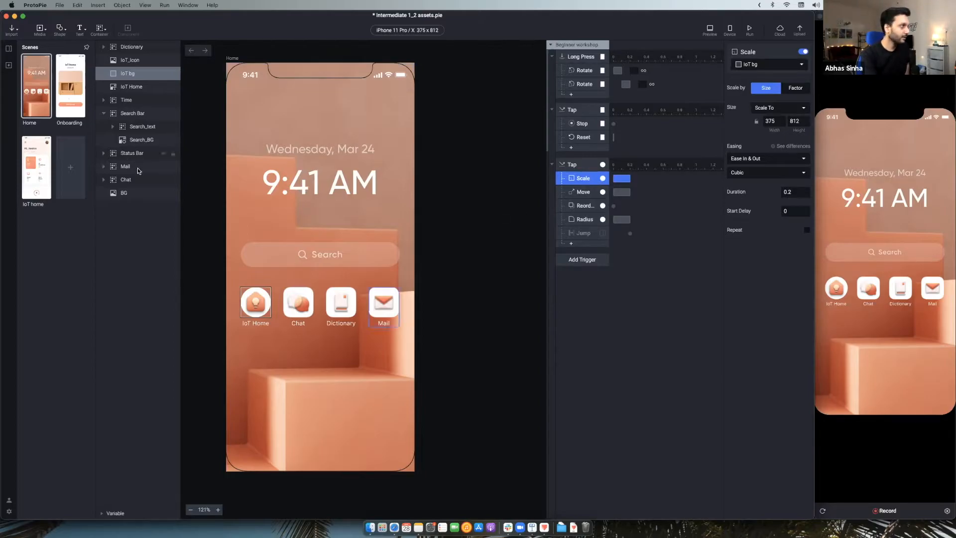
# Set the IoT bg layer's corner radius back to 10.
pyautogui.click(134, 88)
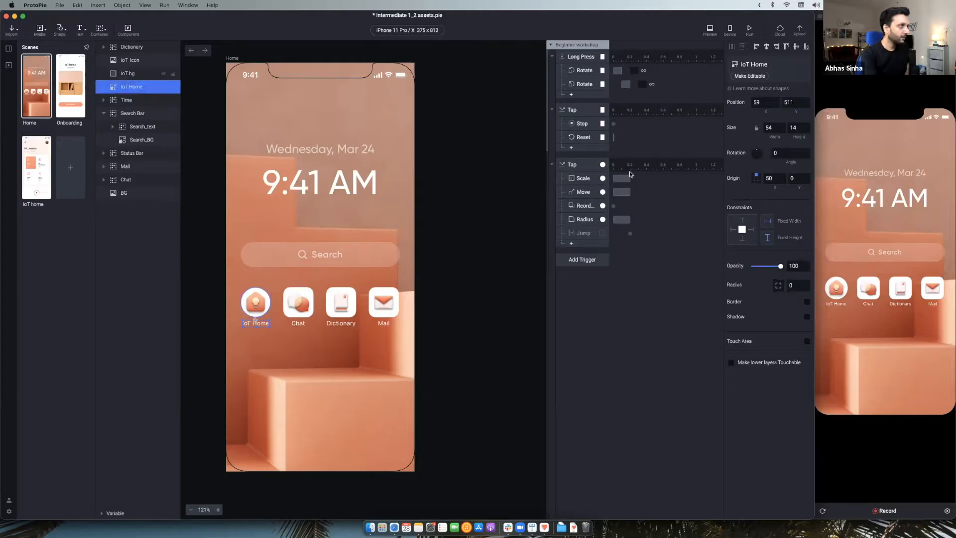
pyautogui.click(143, 75)
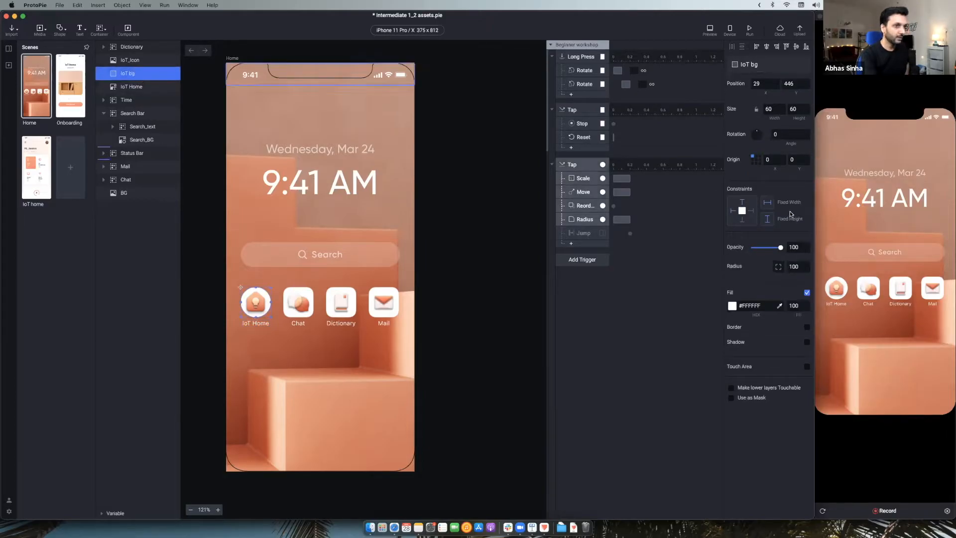
pyautogui.click(794, 267)
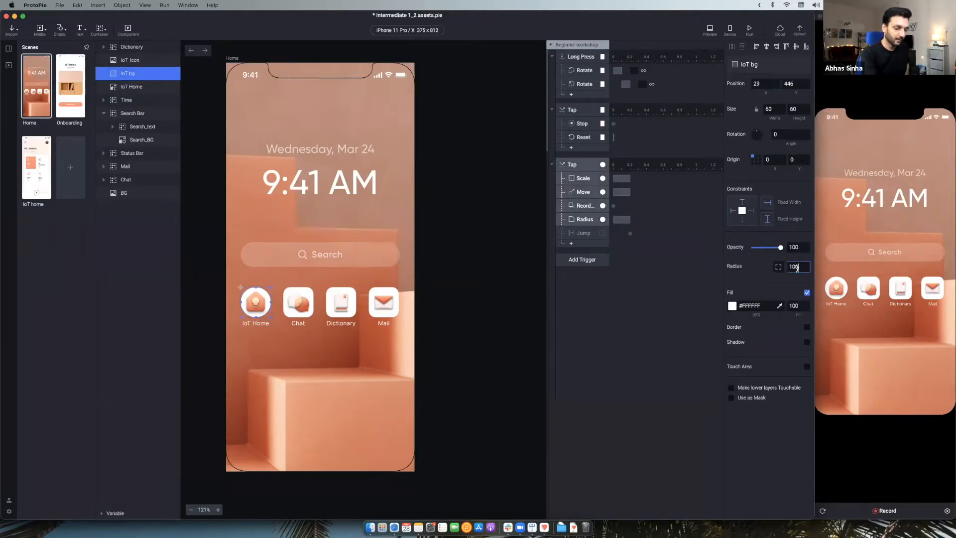
pyautogui.write('10')
pyautogui.press('Return')
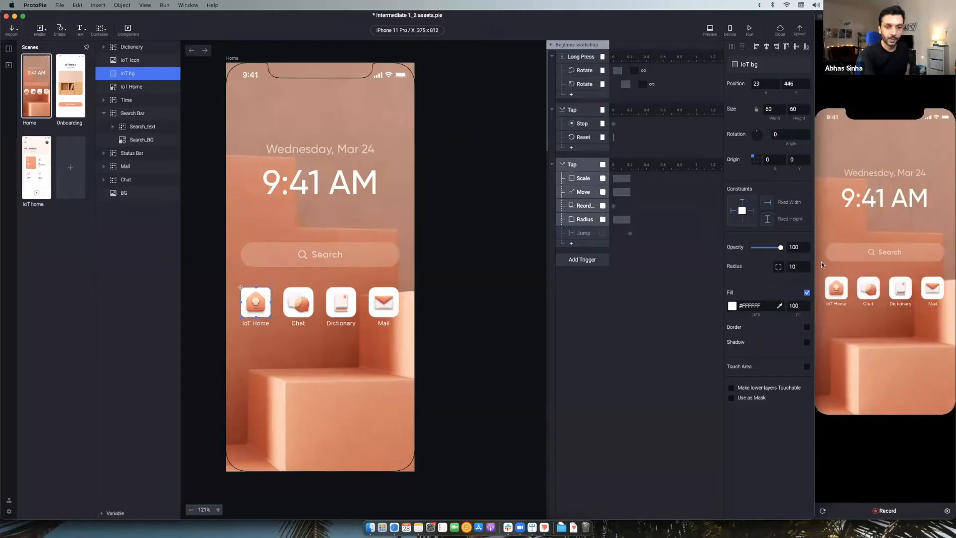
# Switch the IoT bg Scale response to Factor at 100% on both axes and test the IoT Home icon in the preview.
pyautogui.click(582, 183)
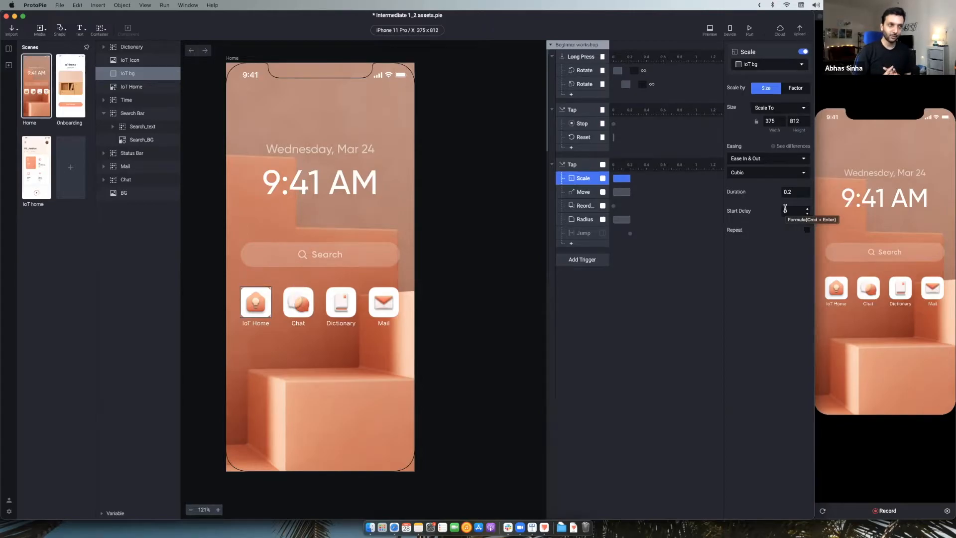
pyautogui.click(795, 90)
pyautogui.click(764, 121)
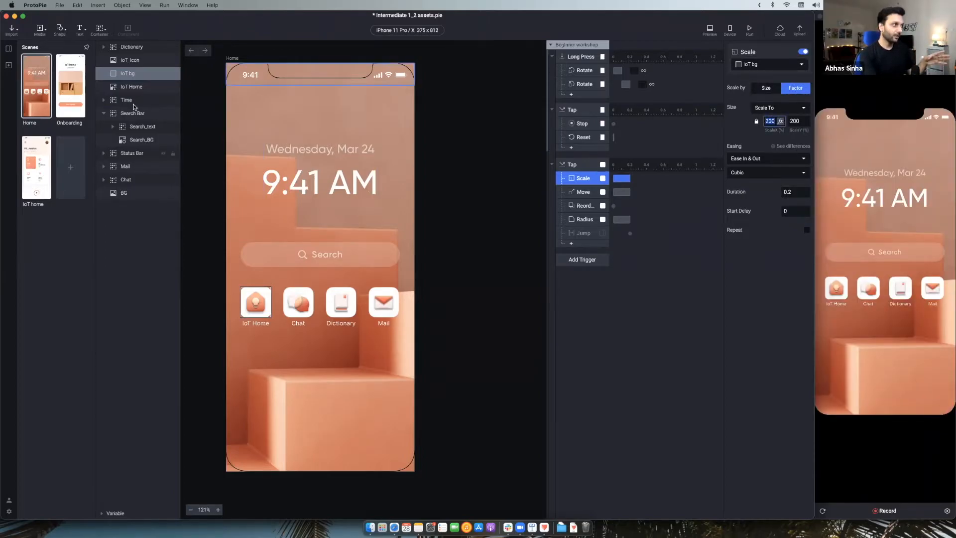
pyautogui.click(134, 75)
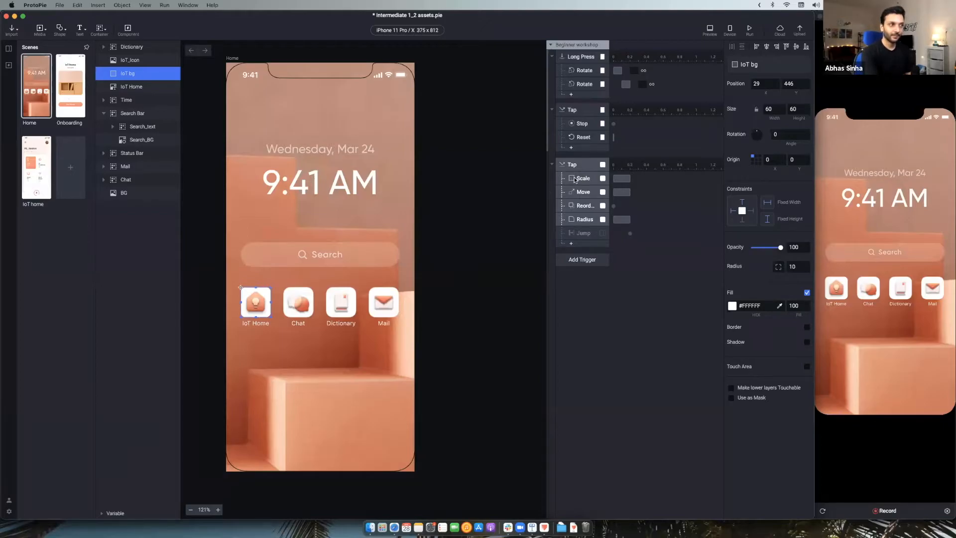
pyautogui.click(575, 179)
pyautogui.click(765, 121)
pyautogui.write('100')
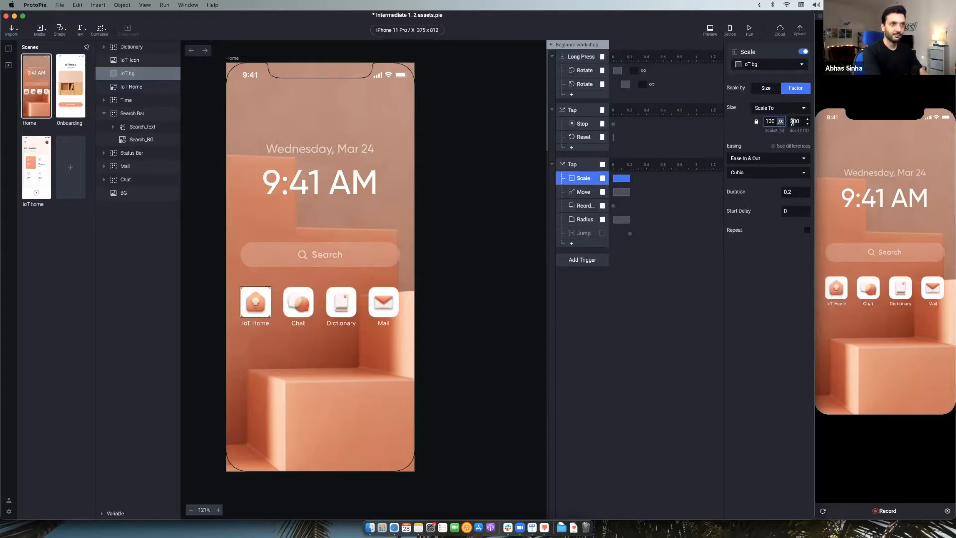
pyautogui.press('Tab')
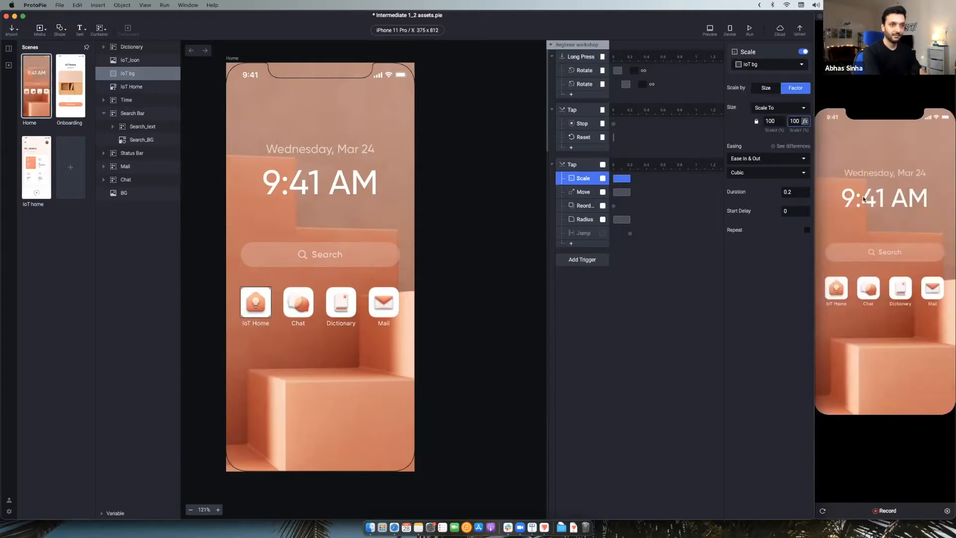
pyautogui.click(838, 288)
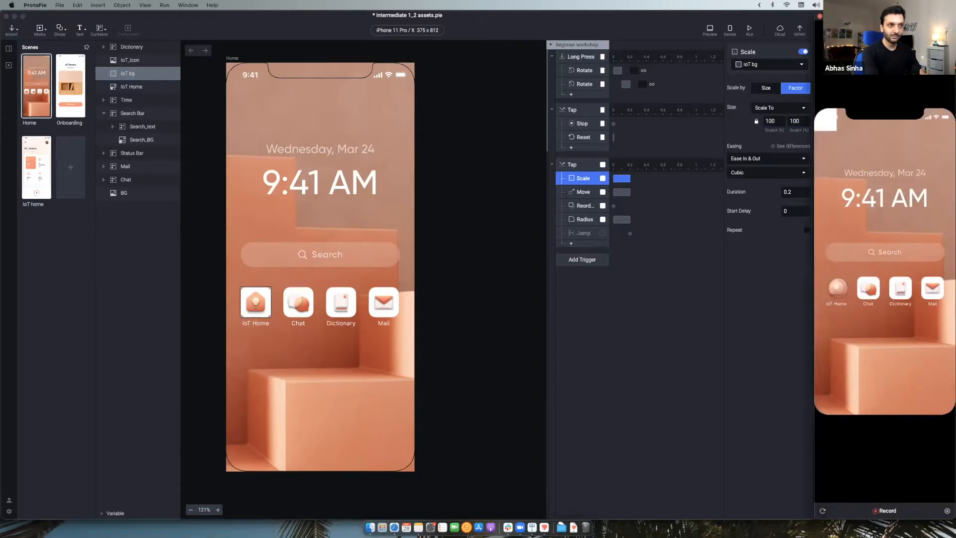
# Set the IoT bg scale factor to 200% on both axes and test the IoT Home icon in the preview.
pyautogui.click(578, 197)
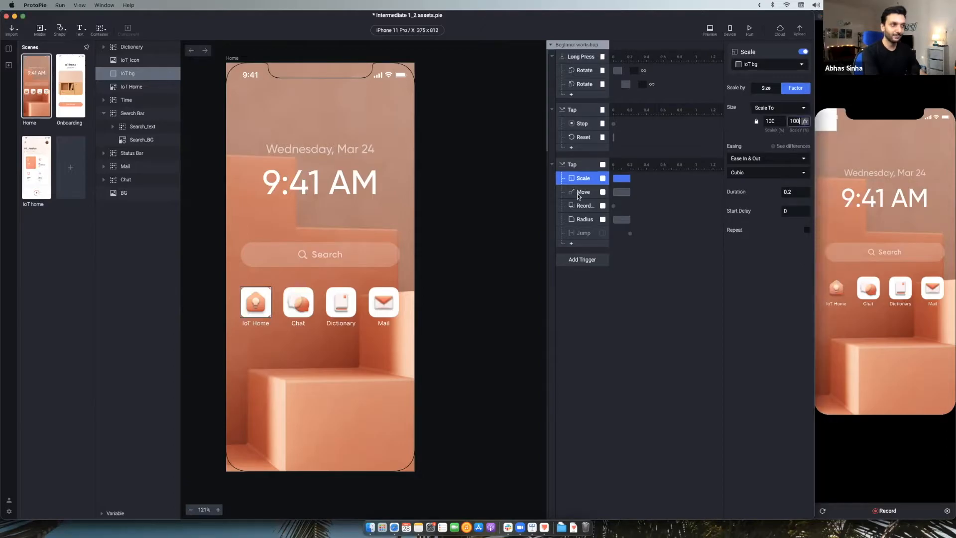
pyautogui.click(775, 122)
pyautogui.write('200')
pyautogui.click(789, 121)
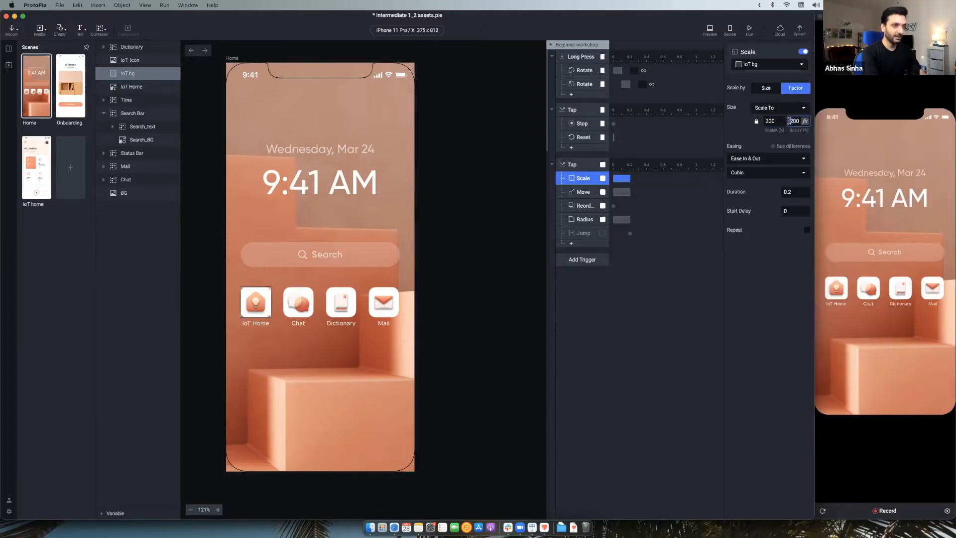
pyautogui.click(133, 75)
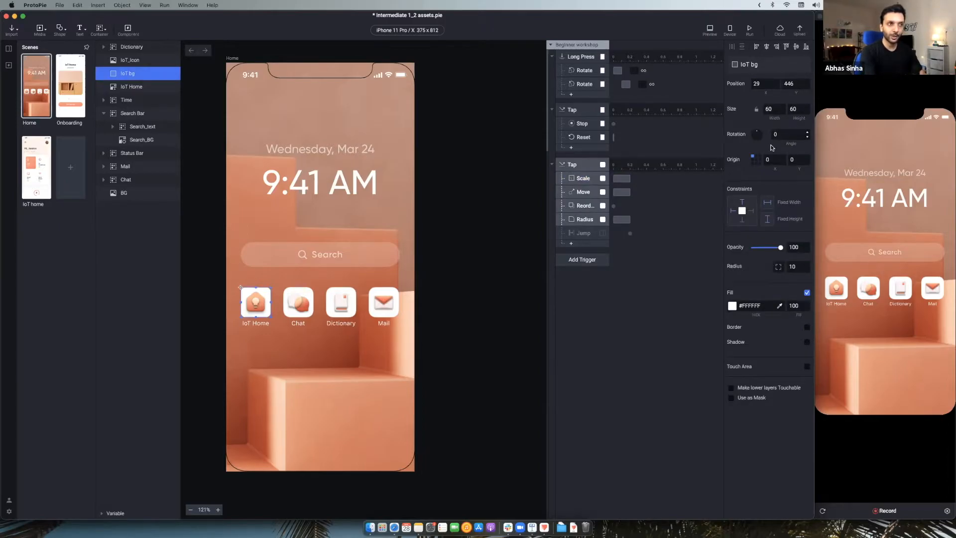
pyautogui.click(585, 180)
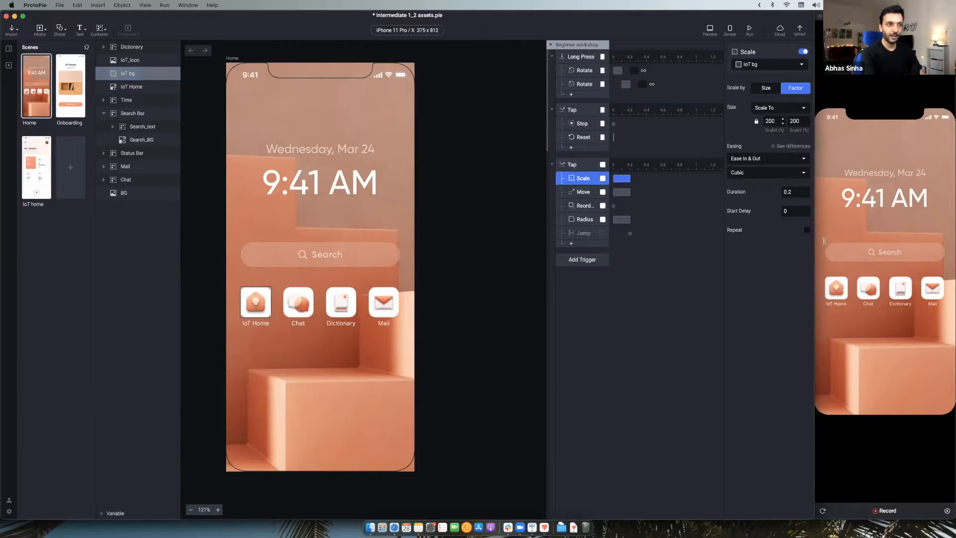
pyautogui.click(837, 288)
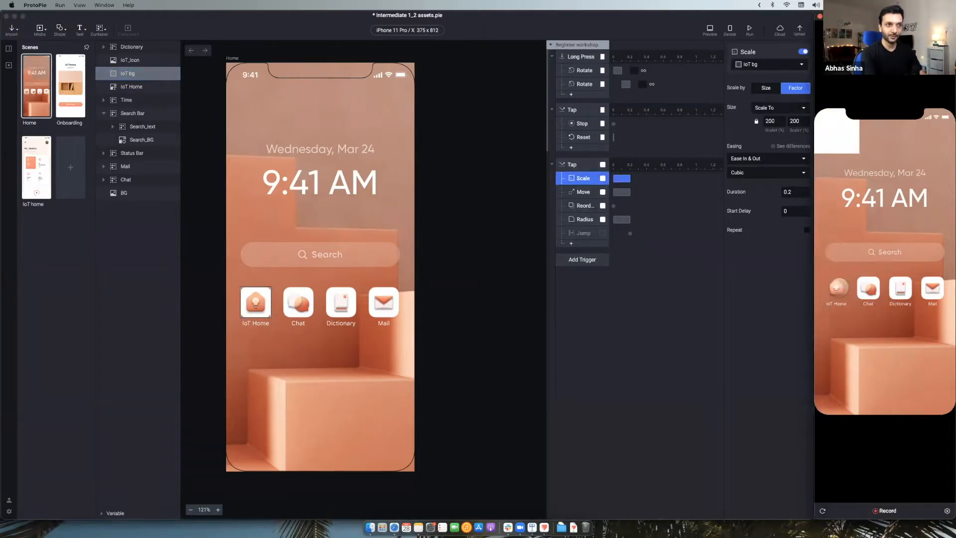
# Set the IoT bg scale factor to 300% on both axes and test the IoT Home icon in the preview.
pyautogui.click(769, 121)
pyautogui.click(768, 122)
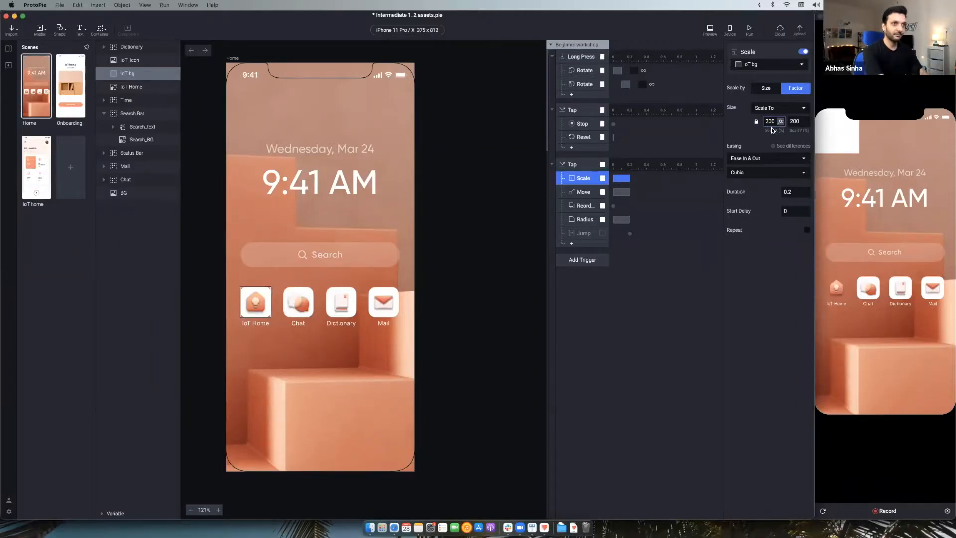
pyautogui.click(845, 196)
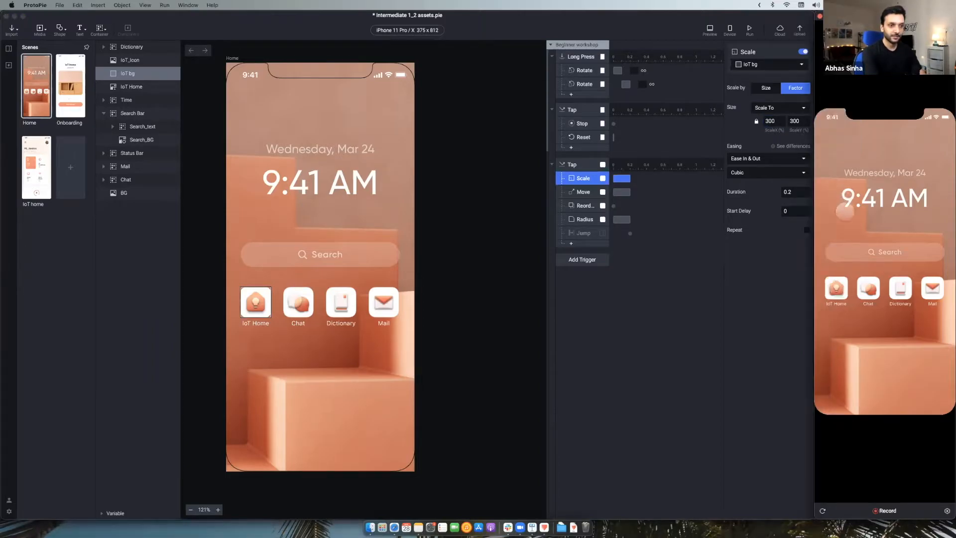
pyautogui.click(836, 292)
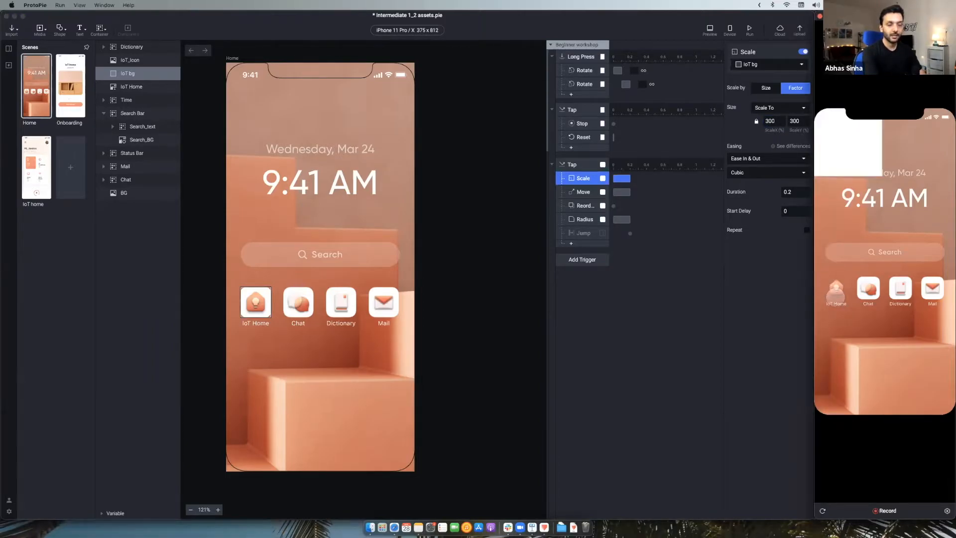
# Restart the preview and switch the IoT bg Scale response back to scaling by Size.
pyautogui.click(821, 511)
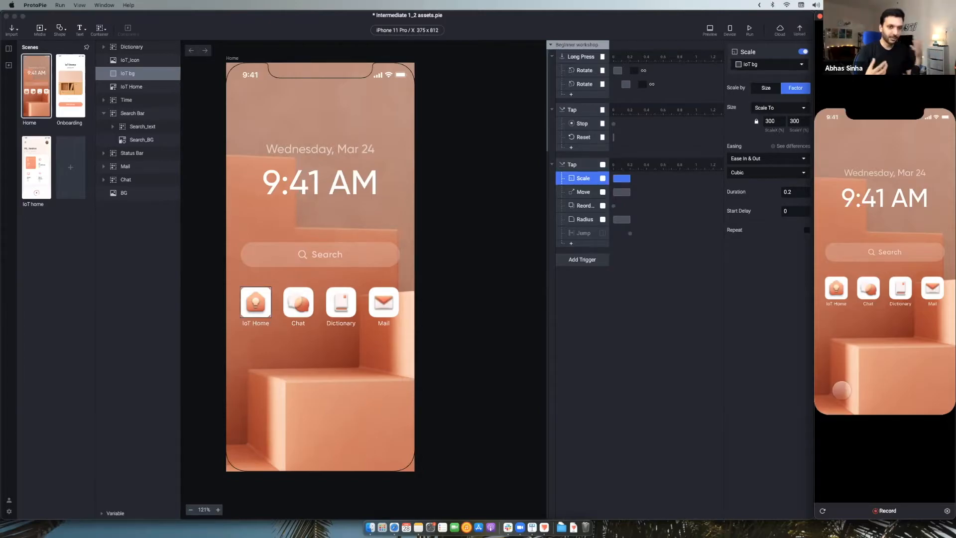
pyautogui.click(765, 90)
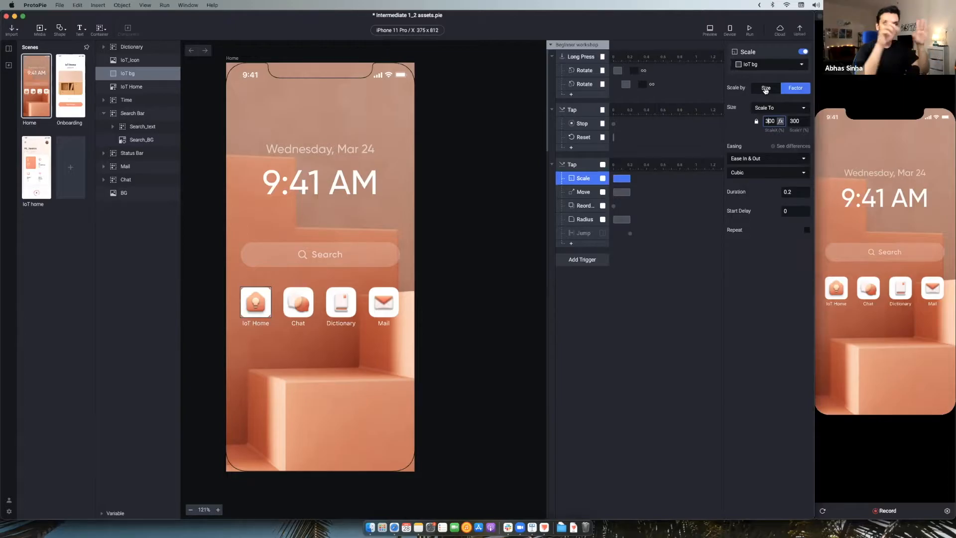
pyautogui.click(765, 88)
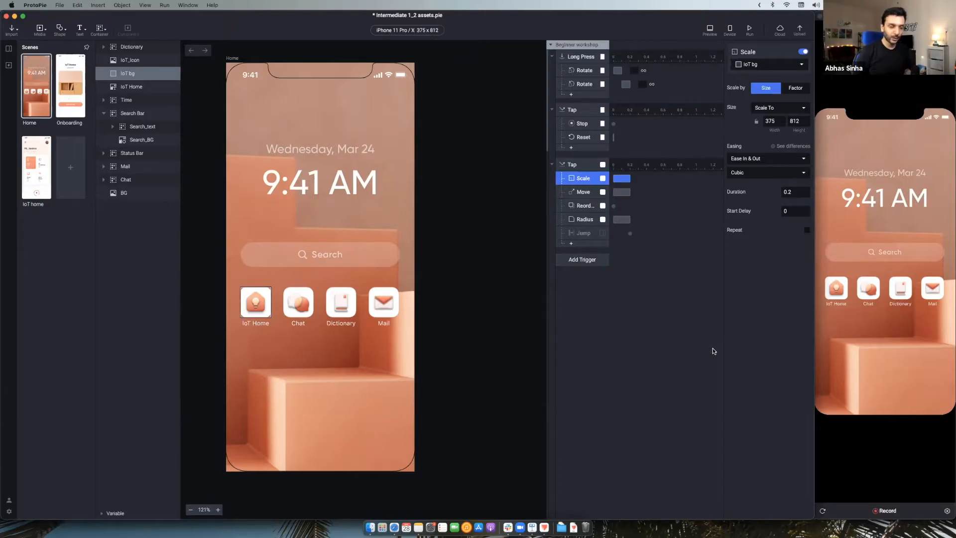
# Open the Onboarding scene and examine its Video1, Video2 and Video3 layers on the canvas and in the preview.
pyautogui.click(59, 88)
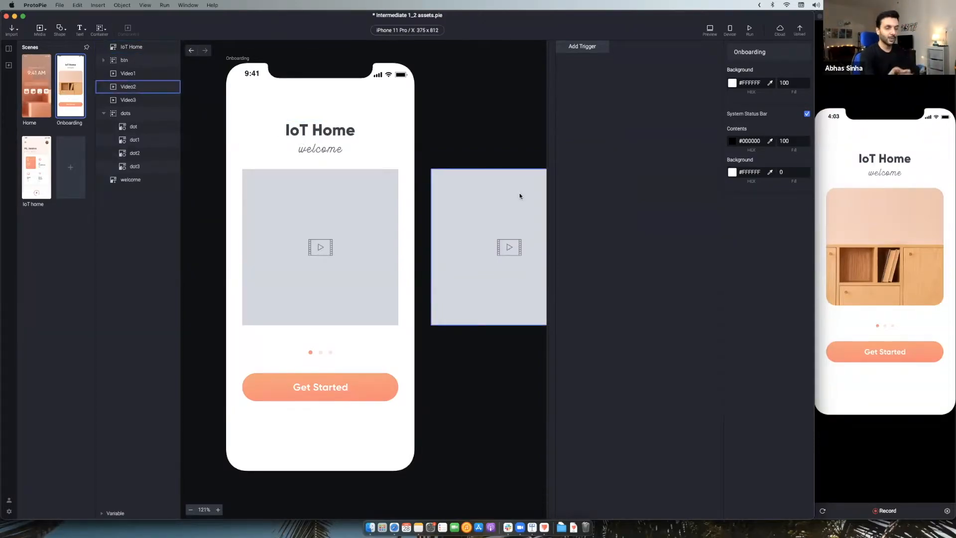
pyautogui.click(836, 234)
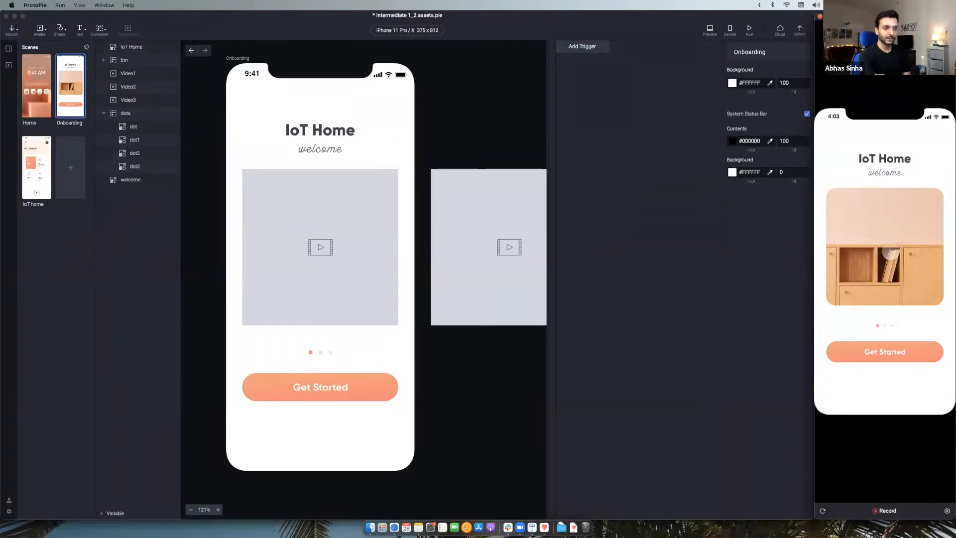
pyautogui.click(317, 256)
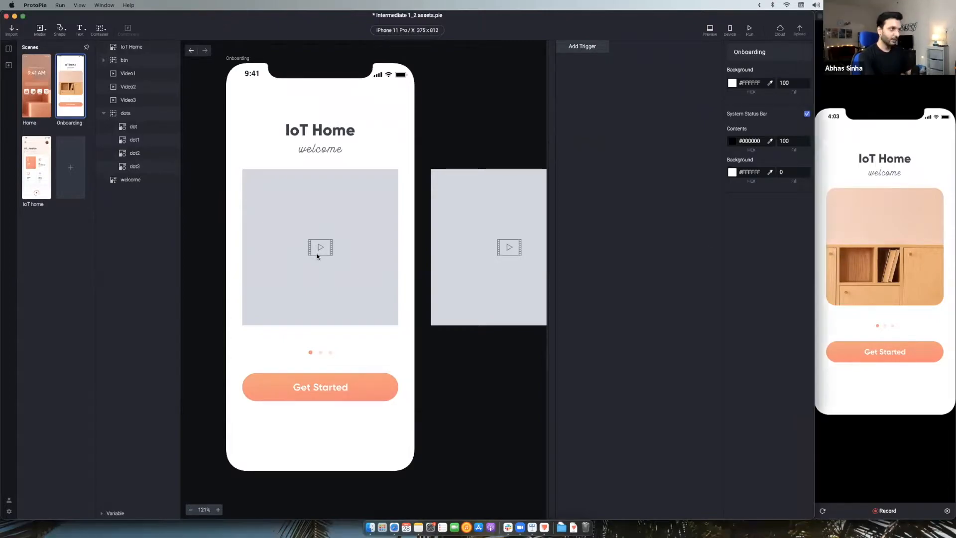
pyautogui.scroll(-5, 315, 255)
pyautogui.click(316, 256)
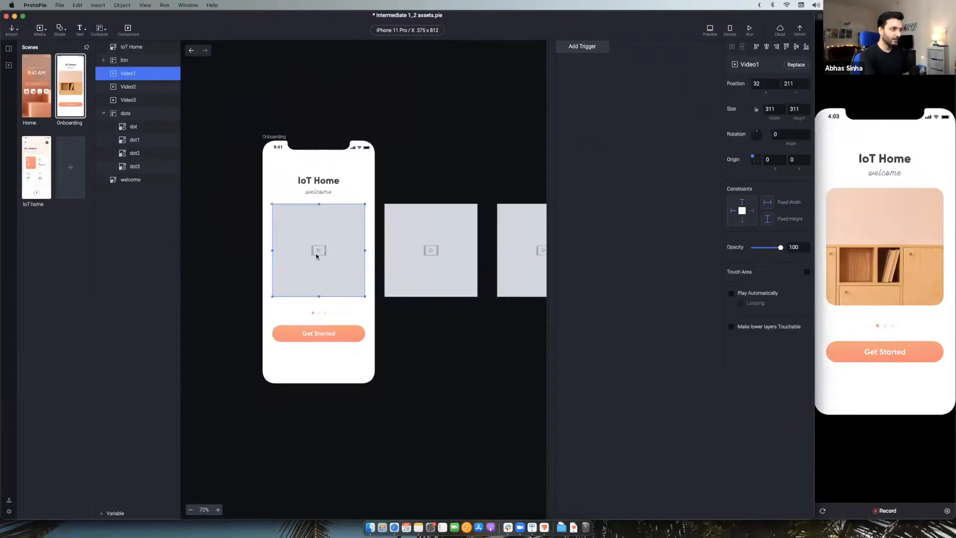
pyautogui.hscroll(2, 315, 255)
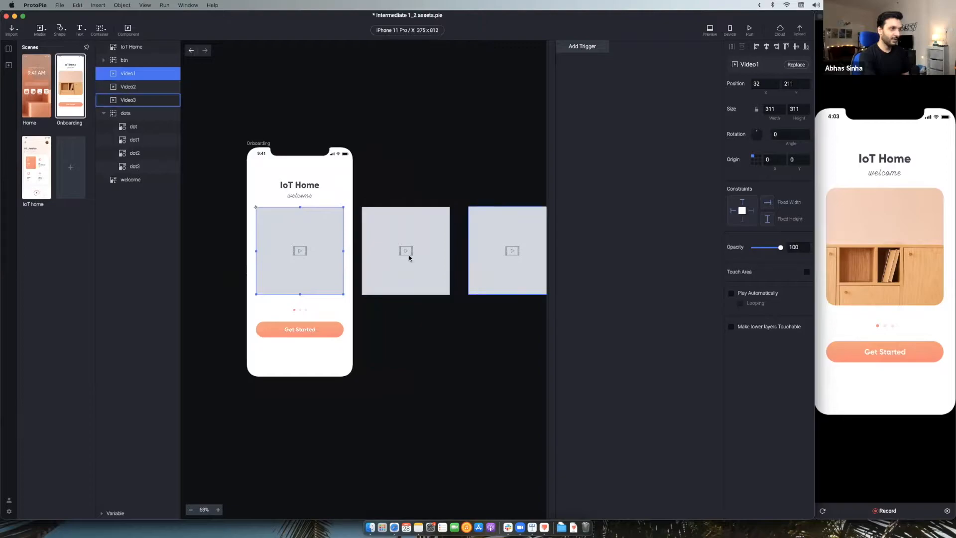
pyautogui.click(368, 264)
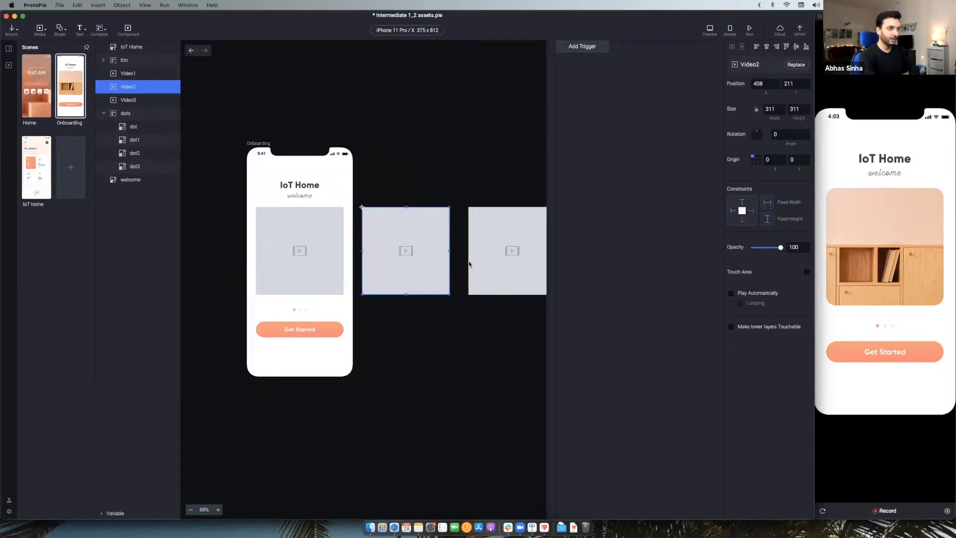
pyautogui.click(468, 263)
pyautogui.click(299, 262)
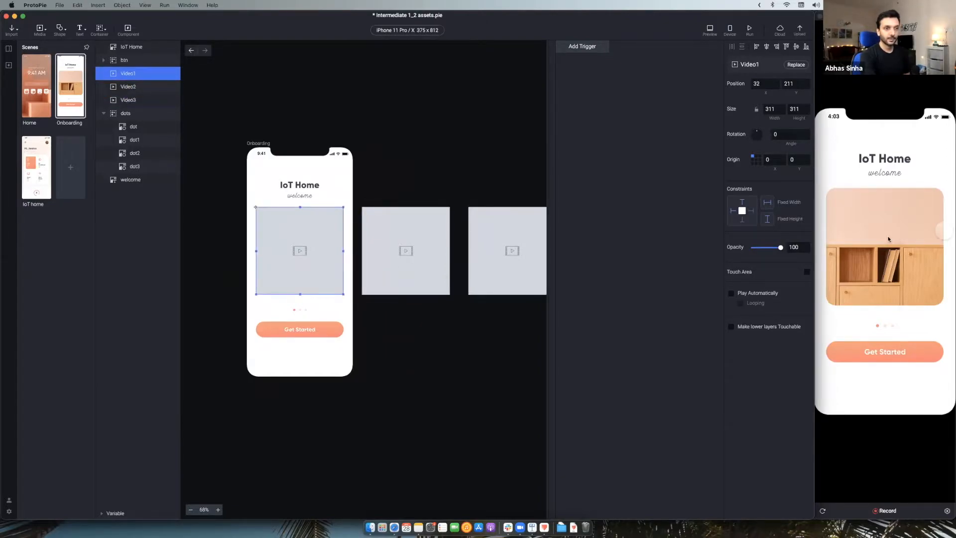
pyautogui.click(925, 232)
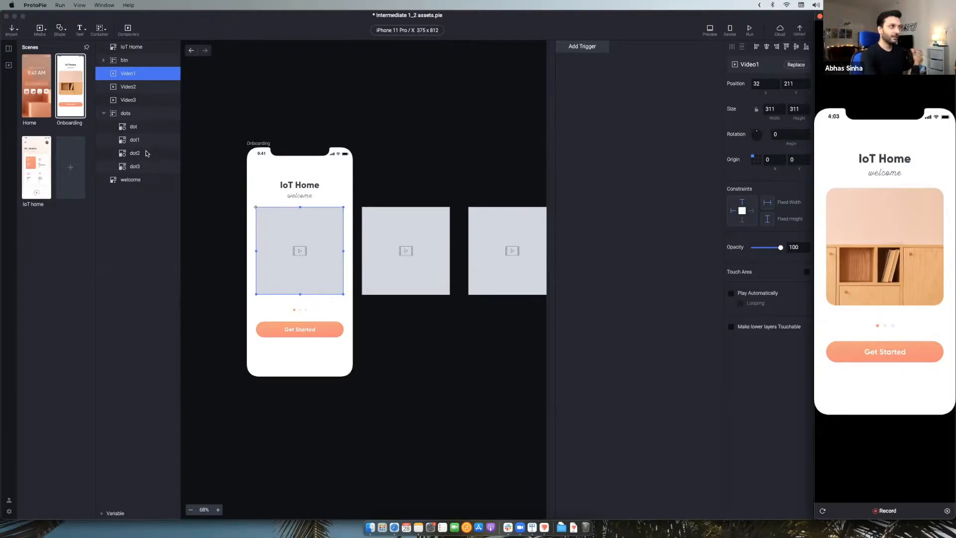
# Add a plain container just above the dots layer in the Onboarding scene and move it to X 0, Y 211.
pyautogui.click(128, 119)
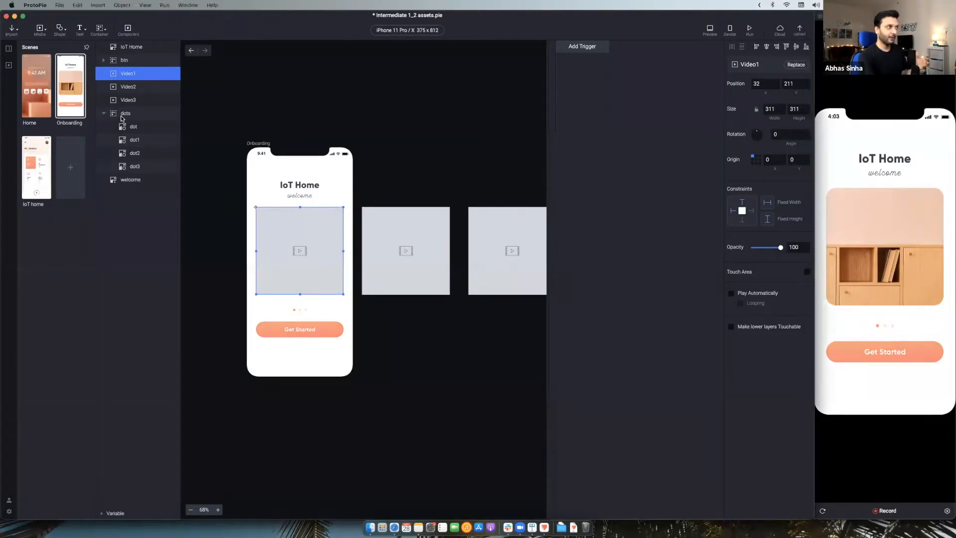
pyautogui.click(115, 117)
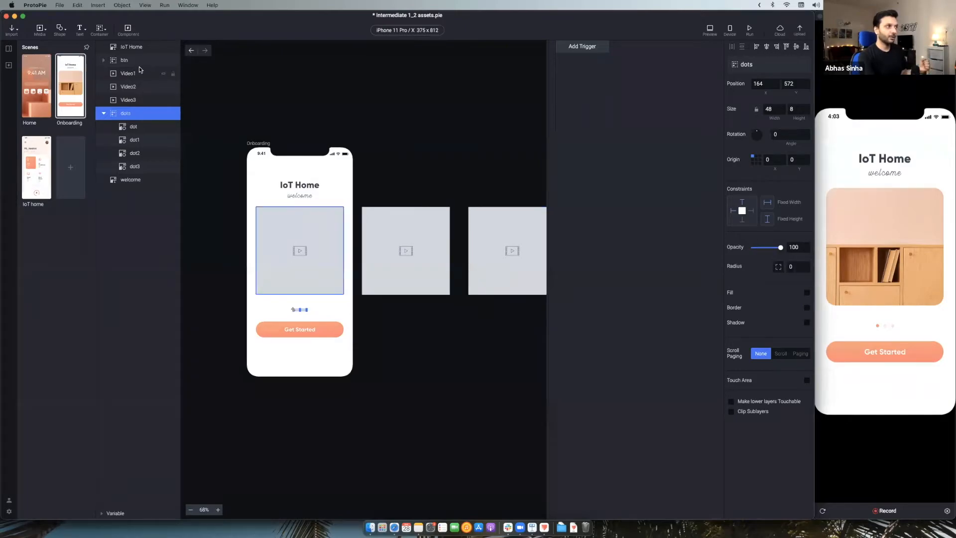
pyautogui.click(100, 29)
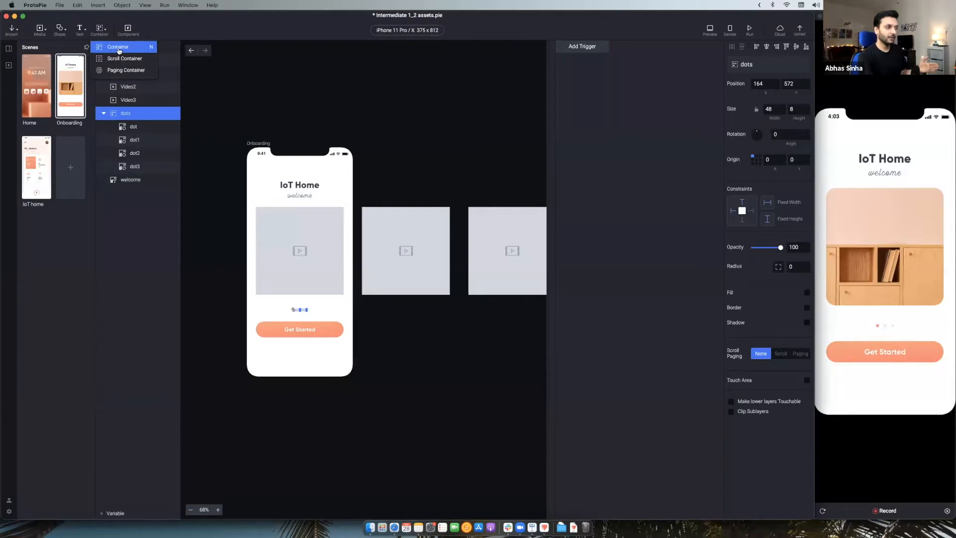
pyautogui.click(119, 51)
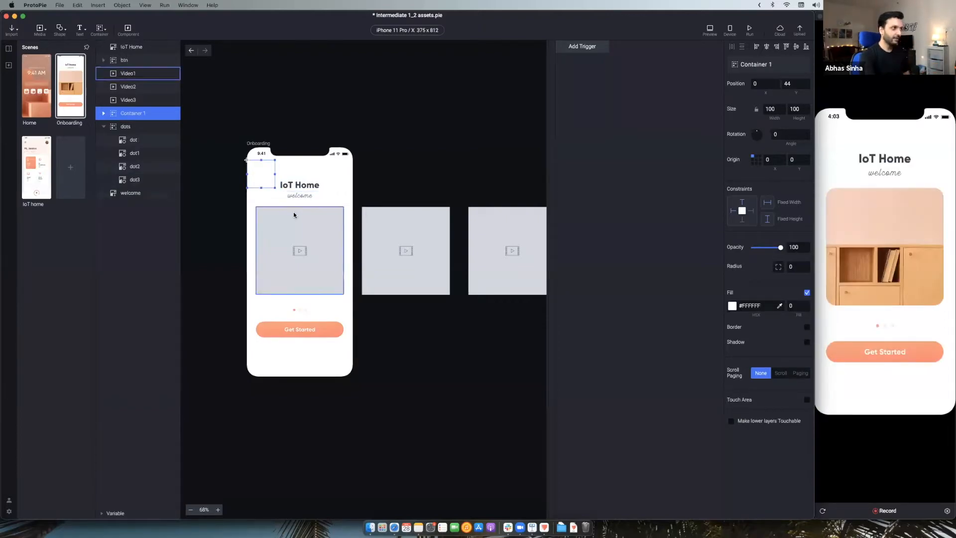
pyautogui.scroll(2, 294, 215)
pyautogui.moveTo(259, 167); pyautogui.dragTo(260, 228)
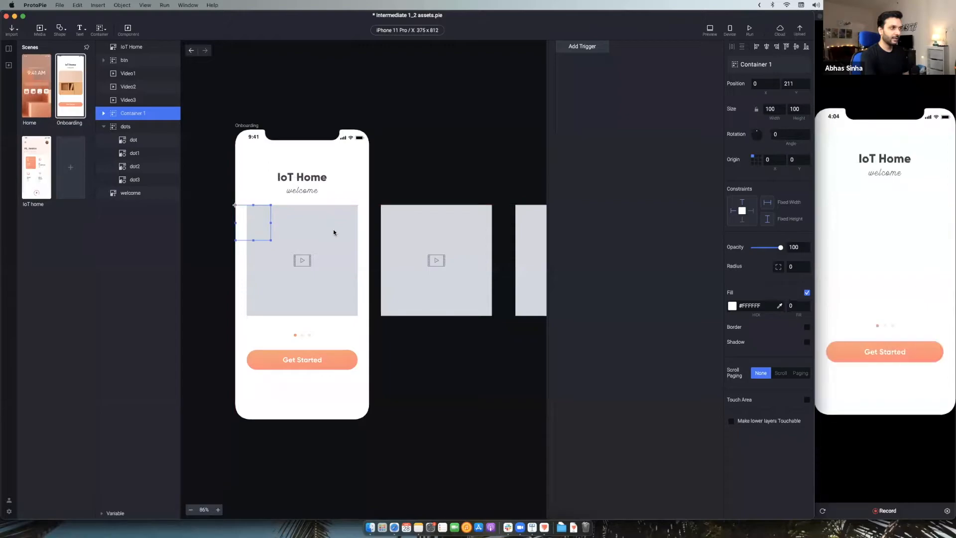
# Resize the new container to 375 × 311 so it spans the screen width and Video1's height.
pyautogui.click(271, 225)
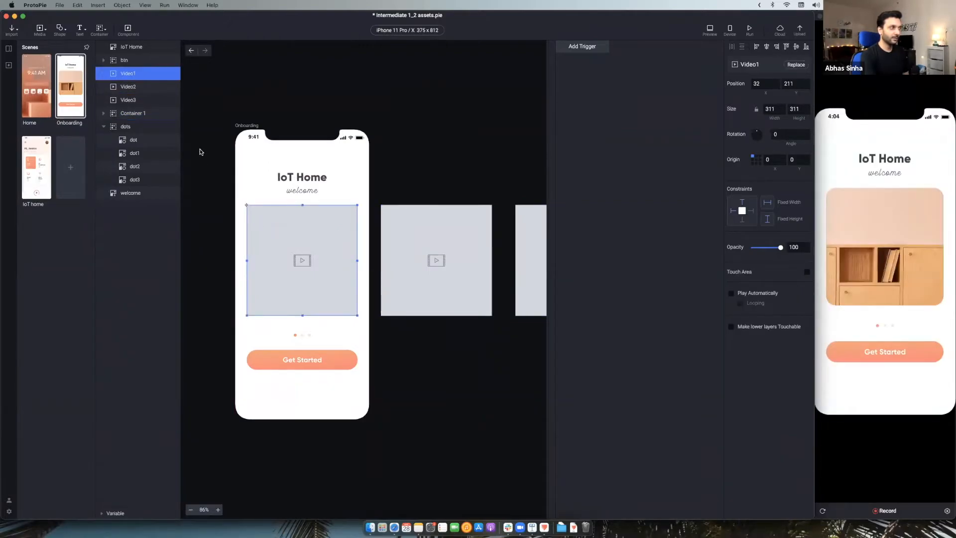
pyautogui.click(136, 113)
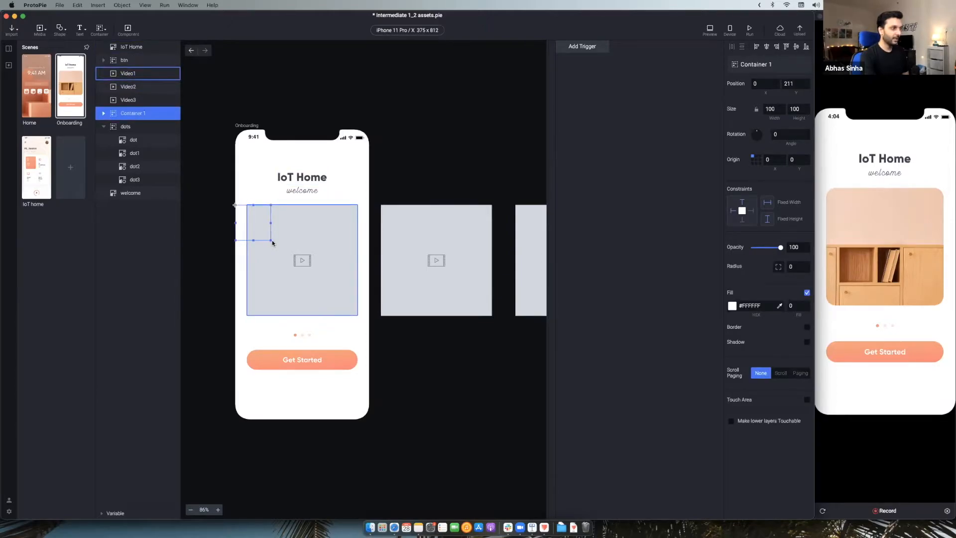
pyautogui.moveTo(271, 240); pyautogui.dragTo(370, 317)
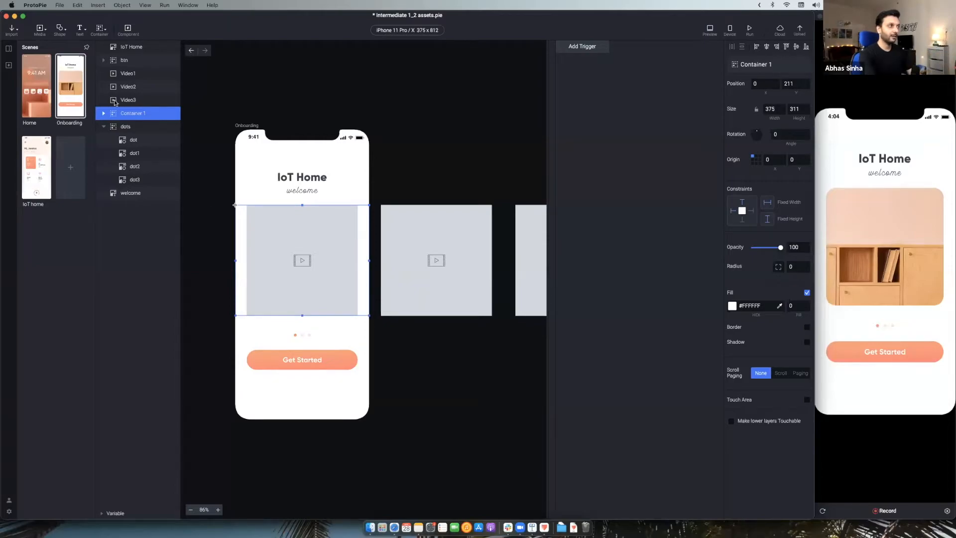
# Move the Video1, Video2 and Video3 layers into Container 1 in the Onboarding scene.
pyautogui.click(133, 72)
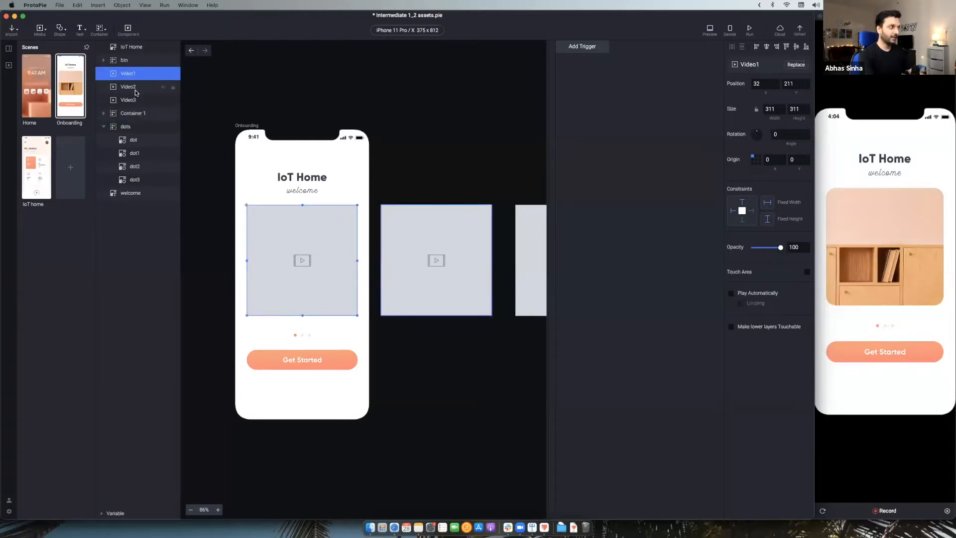
pyautogui.keyDown('shift'); pyautogui.click(134, 88); pyautogui.keyUp('shift')
pyautogui.keyDown('shift'); pyautogui.click(134, 101); pyautogui.keyUp('shift')
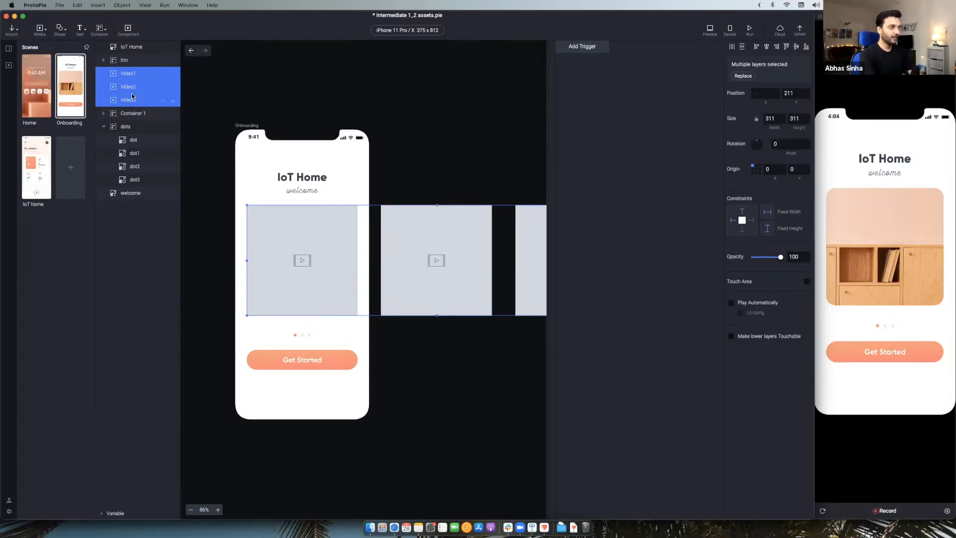
pyautogui.click(132, 77)
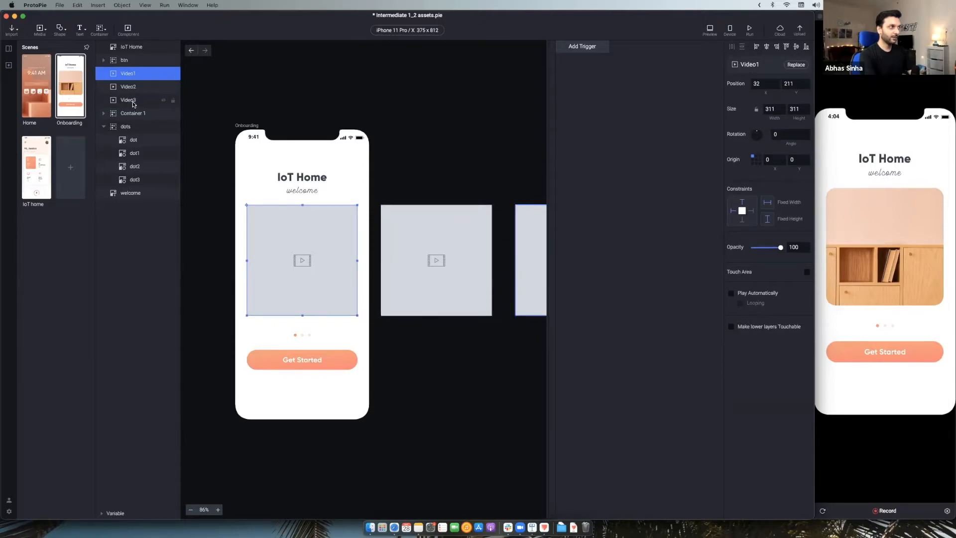
pyautogui.keyDown('shift'); pyautogui.click(135, 101); pyautogui.keyUp('shift')
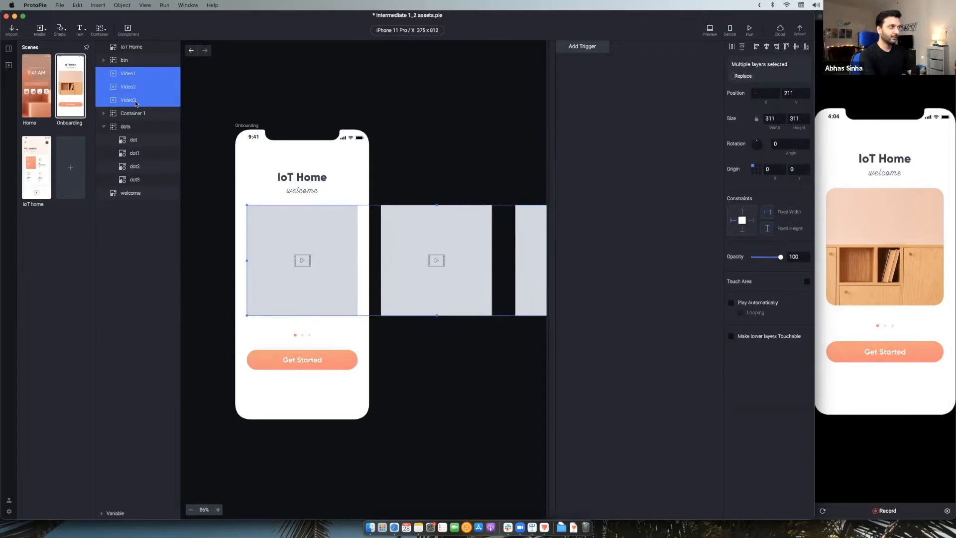
pyautogui.moveTo(134, 109); pyautogui.dragTo(135, 114)
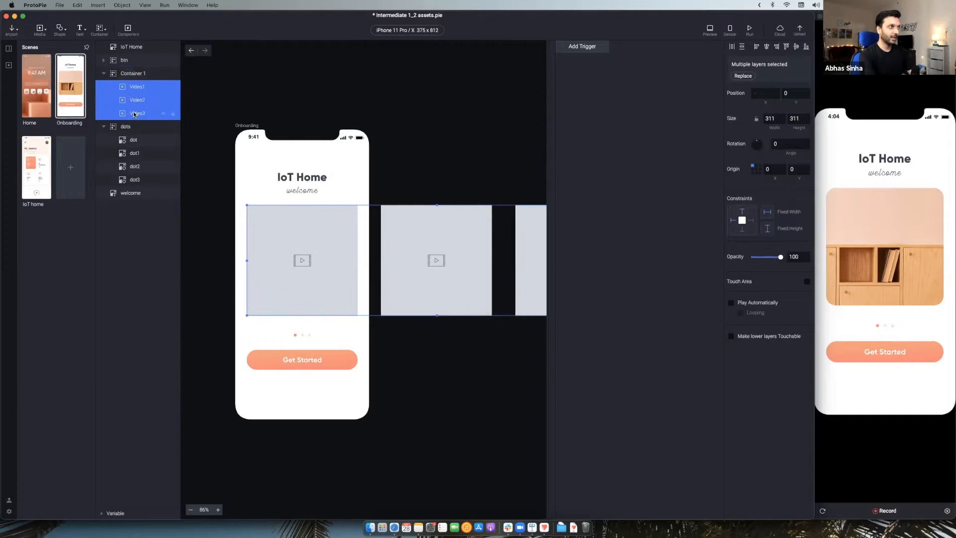
pyautogui.click(441, 150)
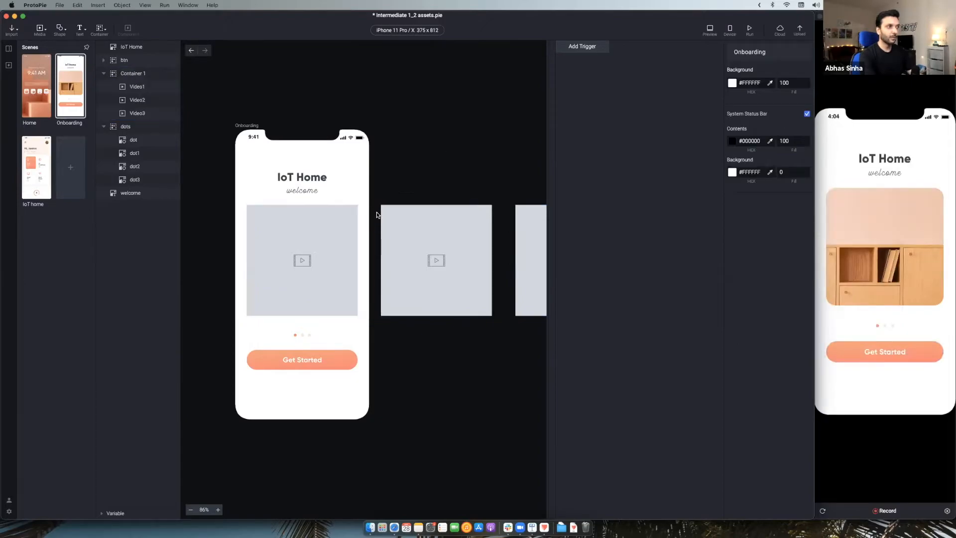
# Turn on the display of container borders on the canvas.
pyautogui.click(145, 76)
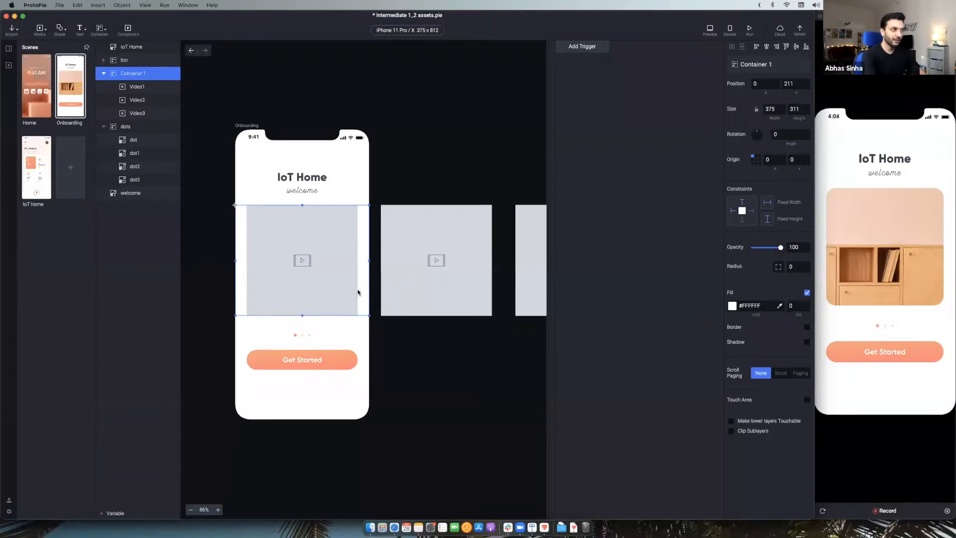
pyautogui.scroll(5, 258, 254)
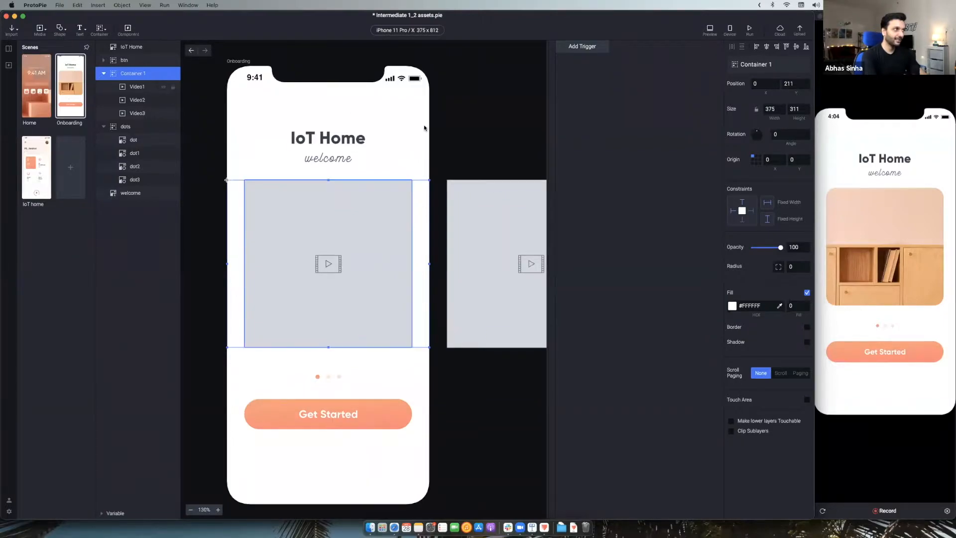
pyautogui.press('Escape')
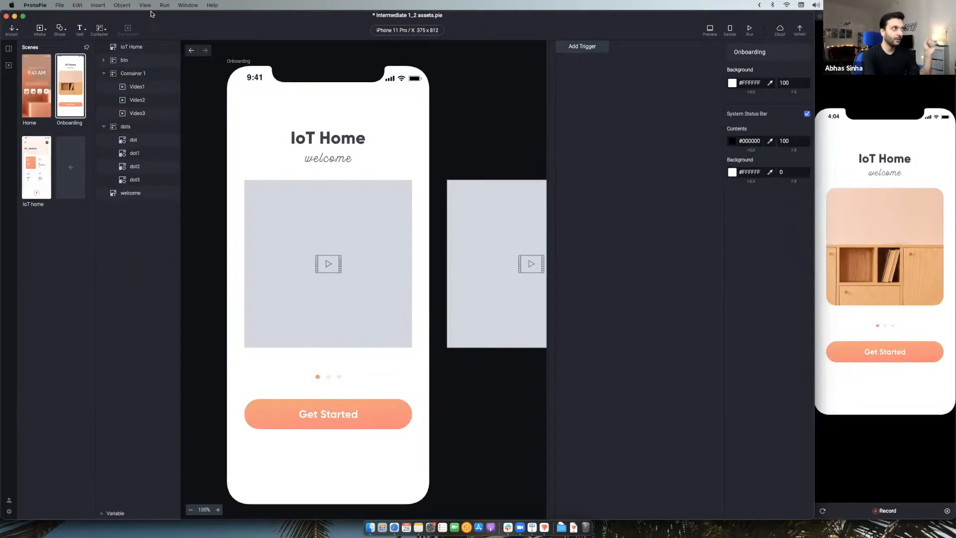
pyautogui.click(145, 5)
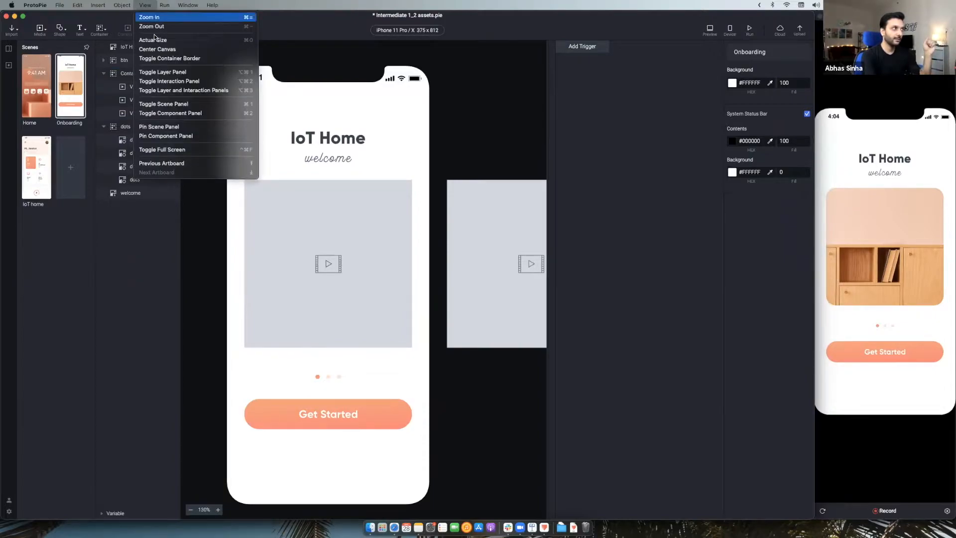
pyautogui.click(177, 59)
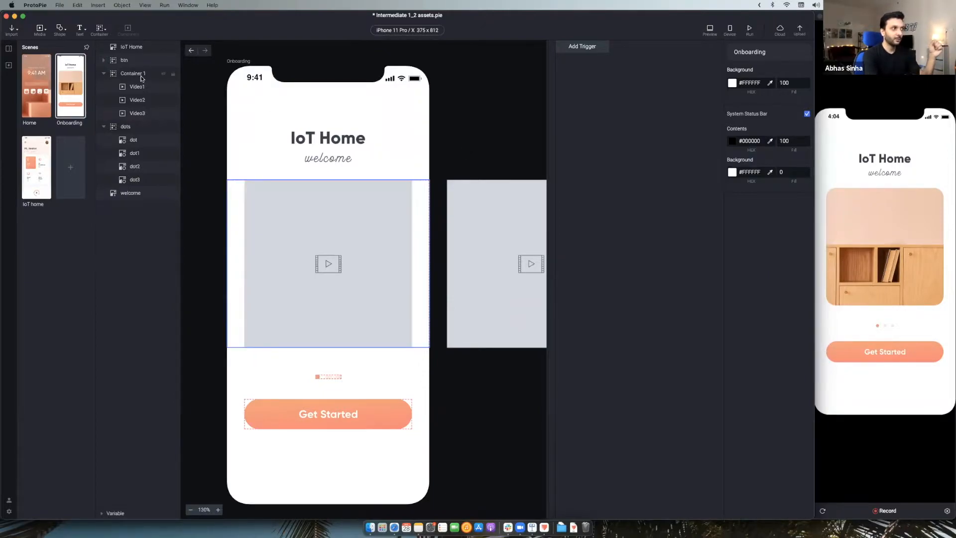
# Enable Scroll on Container 1, try vertical scrolling in the preview, and set the scroll direction to horizontal.
pyautogui.click(390, 272)
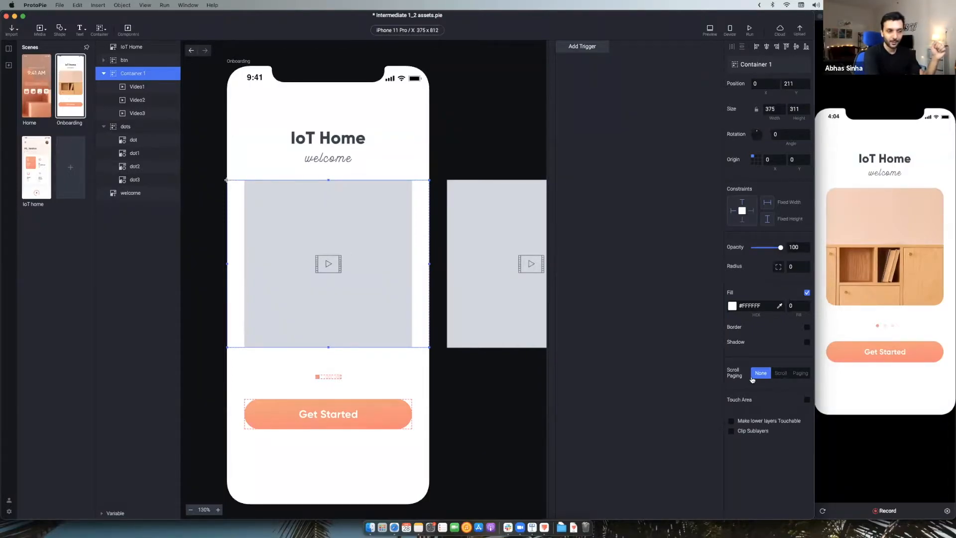
pyautogui.click(851, 269)
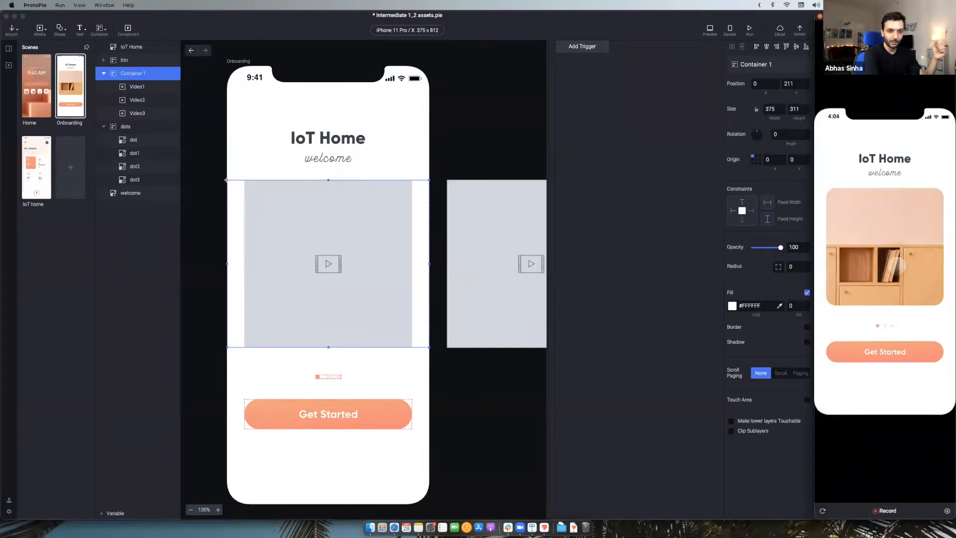
pyautogui.click(784, 377)
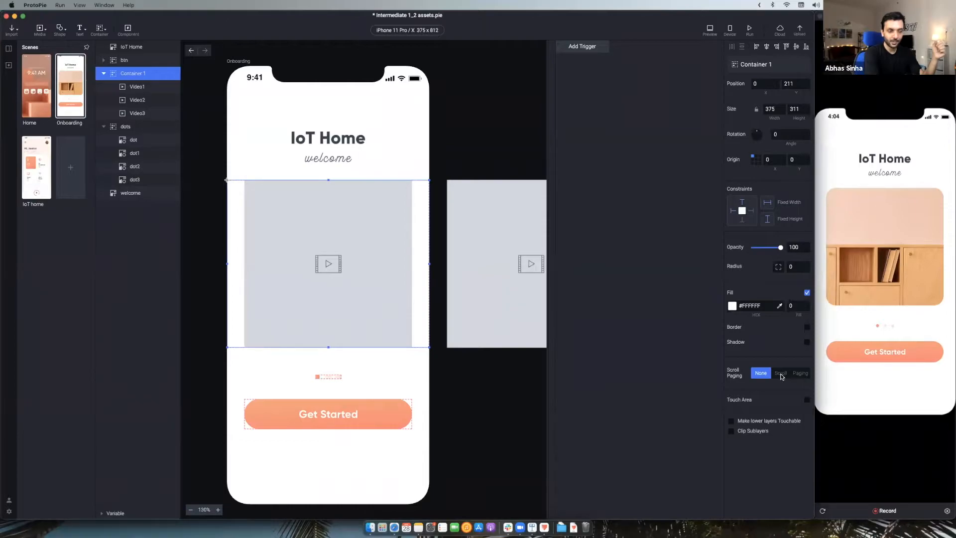
pyautogui.click(781, 374)
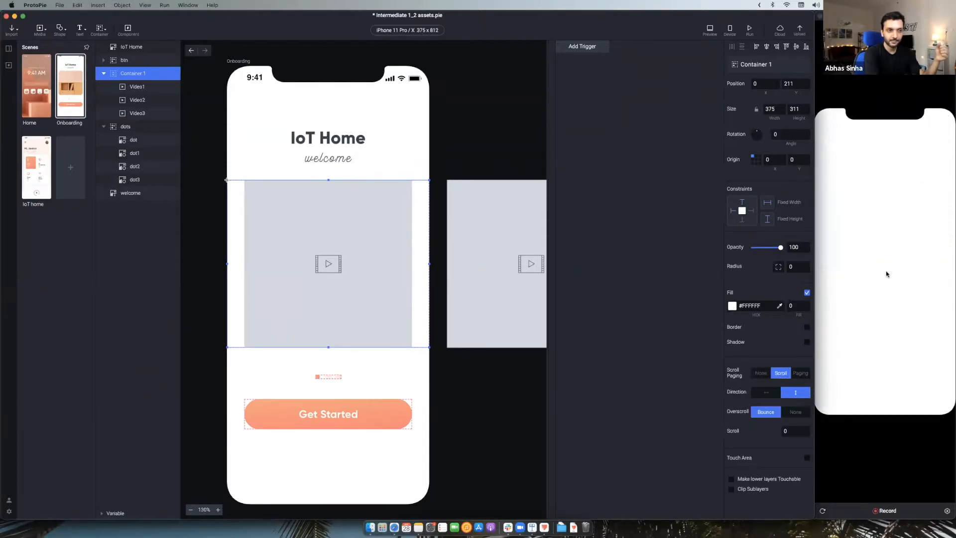
pyautogui.click(885, 270)
pyautogui.moveTo(877, 273); pyautogui.dragTo(893, 283)
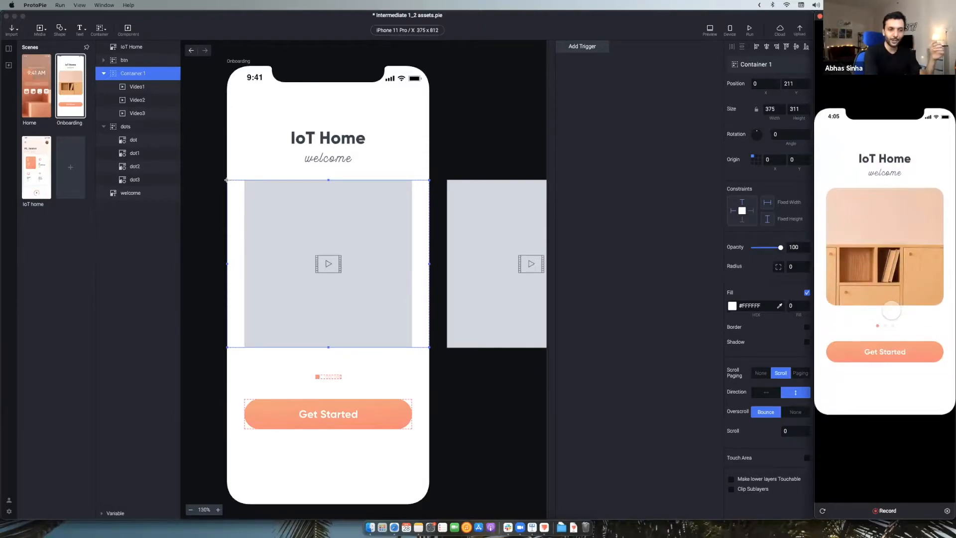
pyautogui.click(760, 355)
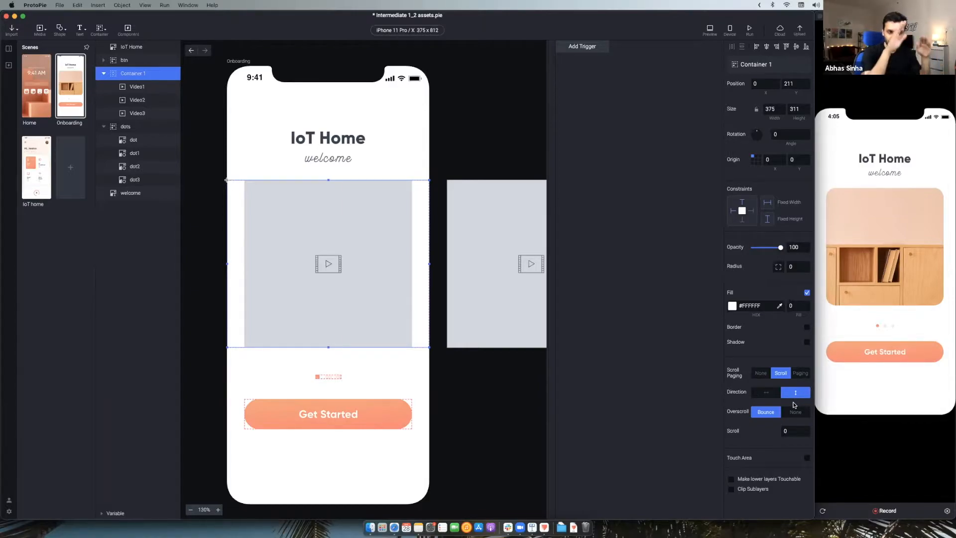
pyautogui.click(764, 396)
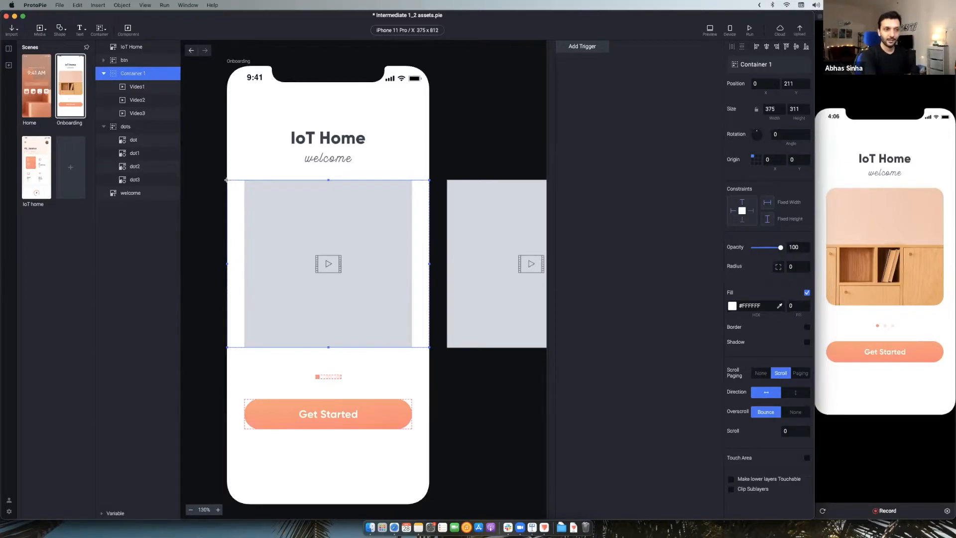
# Test free horizontal scrolling through the three videos in the preview.
pyautogui.click(862, 292)
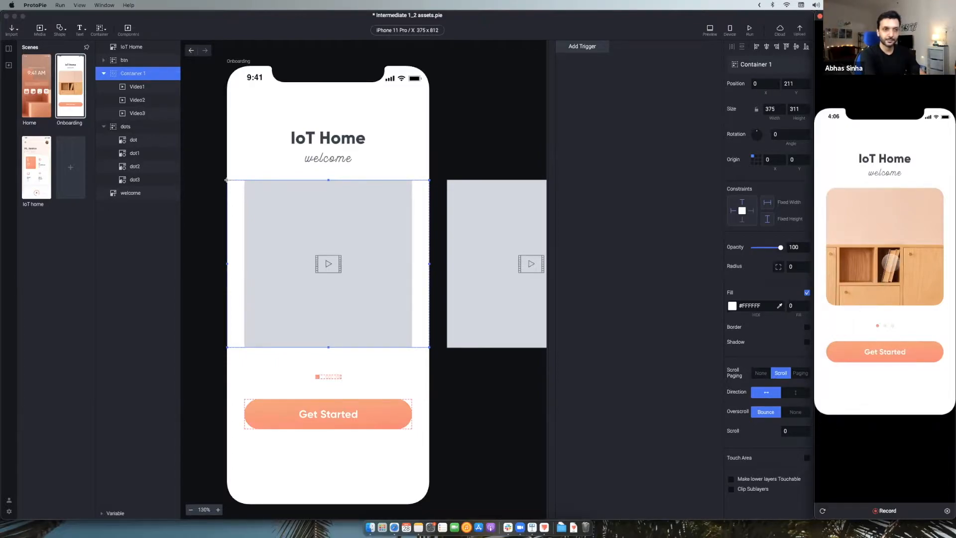
pyautogui.moveTo(914, 268); pyautogui.dragTo(866, 271)
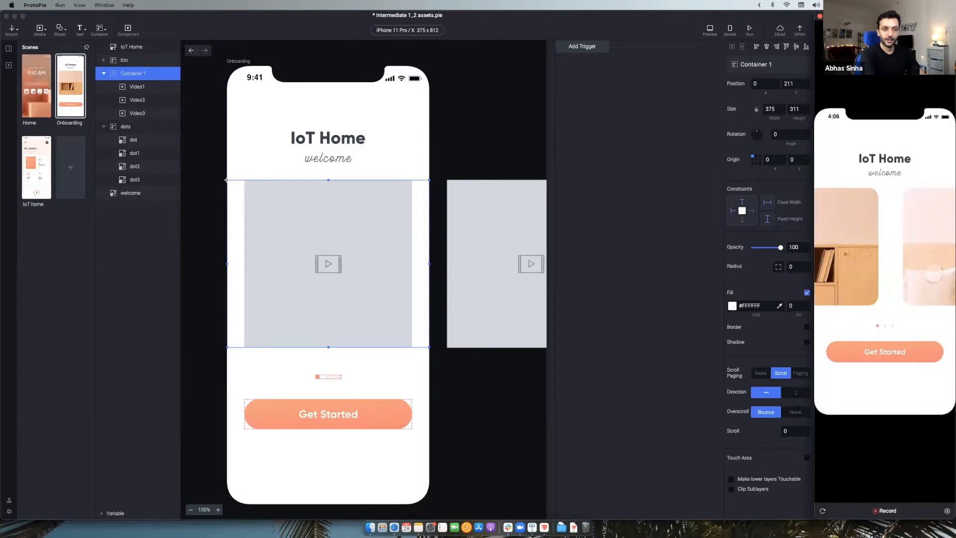
pyautogui.moveTo(933, 280); pyautogui.dragTo(871, 275)
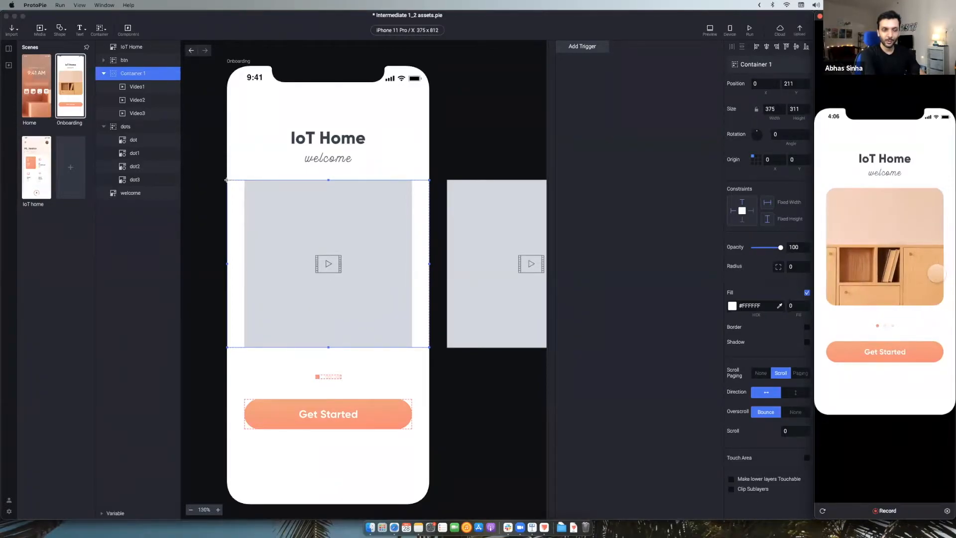
pyautogui.moveTo(935, 273); pyautogui.dragTo(873, 278)
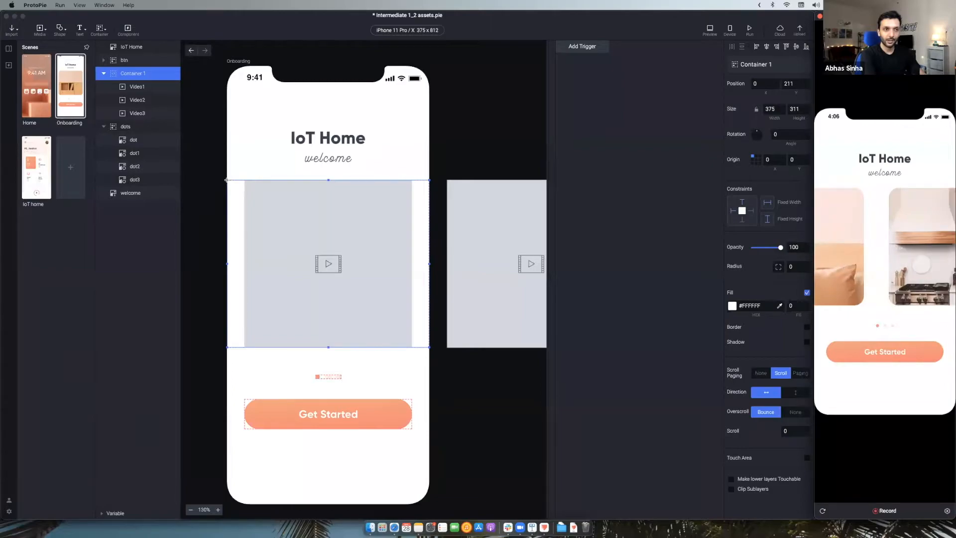
pyautogui.moveTo(923, 267); pyautogui.dragTo(898, 265)
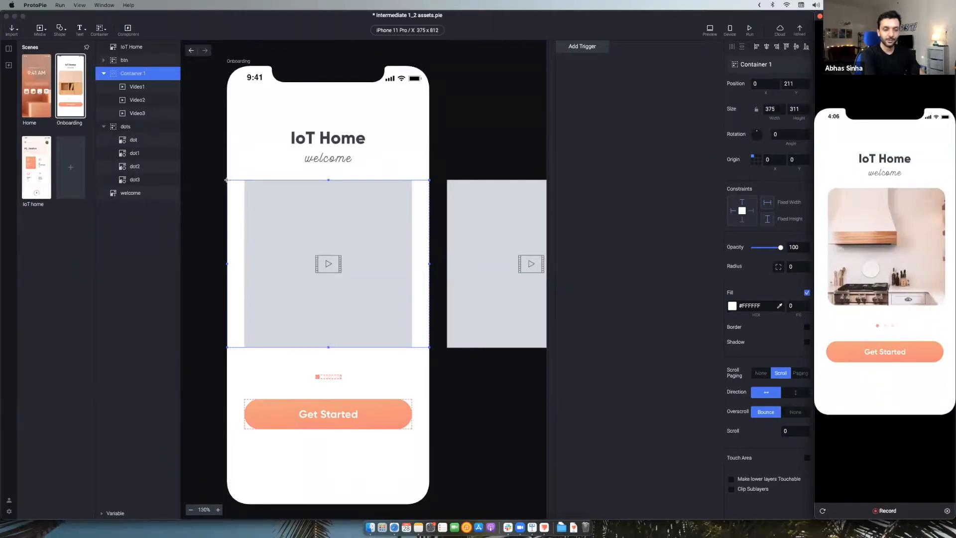
# Switch Container 1 from Scroll to horizontal Paging by Container and test swiping between the videos in the preview.
pyautogui.click(789, 354)
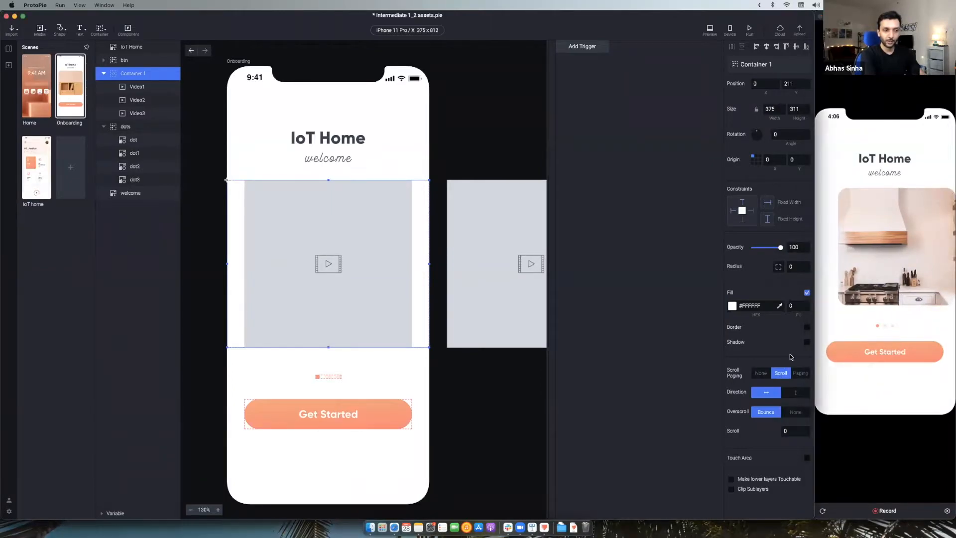
pyautogui.click(801, 373)
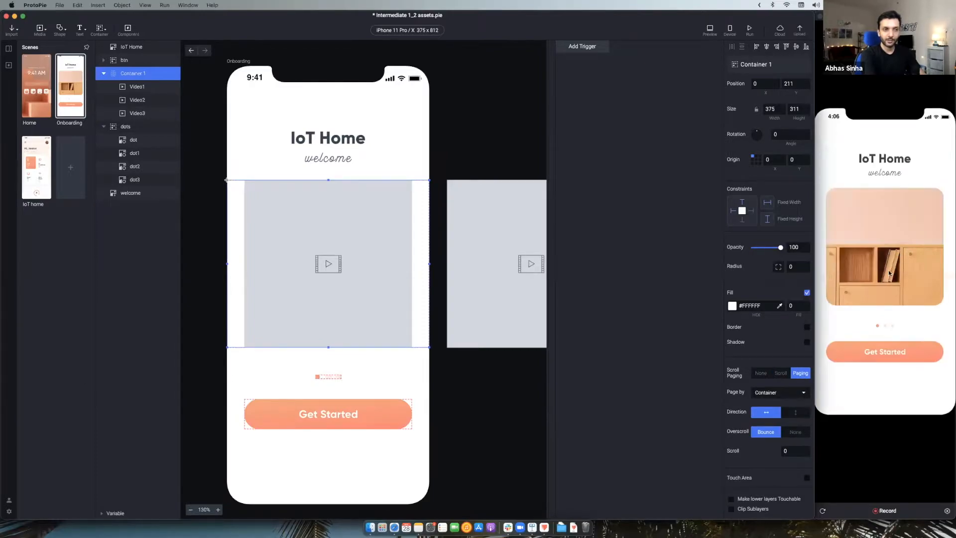
pyautogui.click(909, 256)
pyautogui.moveTo(909, 256); pyautogui.dragTo(848, 268)
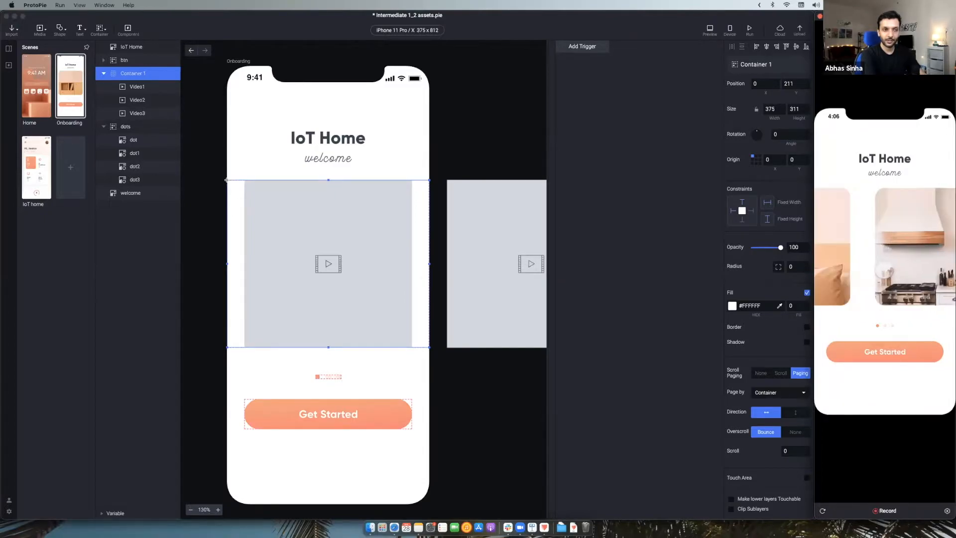
pyautogui.moveTo(916, 264); pyautogui.dragTo(889, 272)
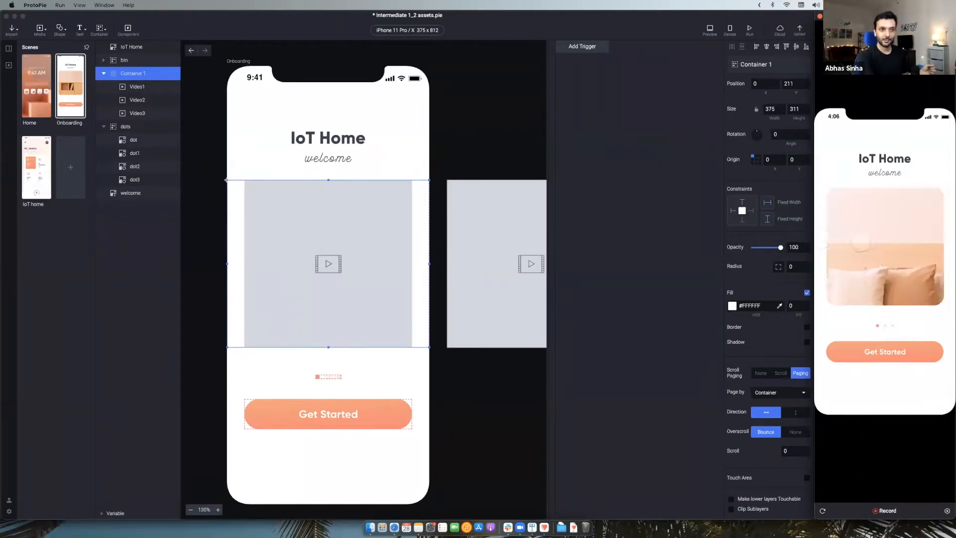
pyautogui.moveTo(856, 264); pyautogui.dragTo(871, 265)
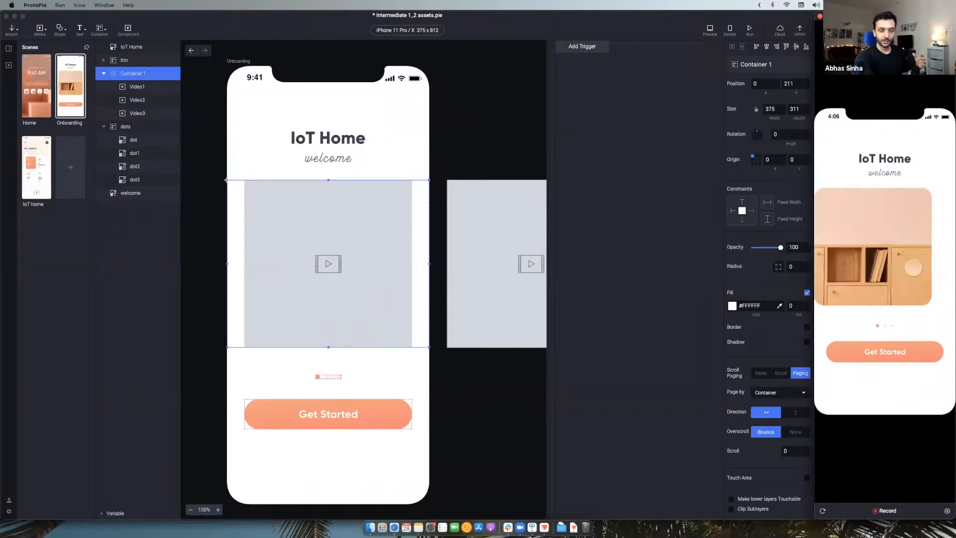
pyautogui.moveTo(929, 270); pyautogui.dragTo(841, 269)
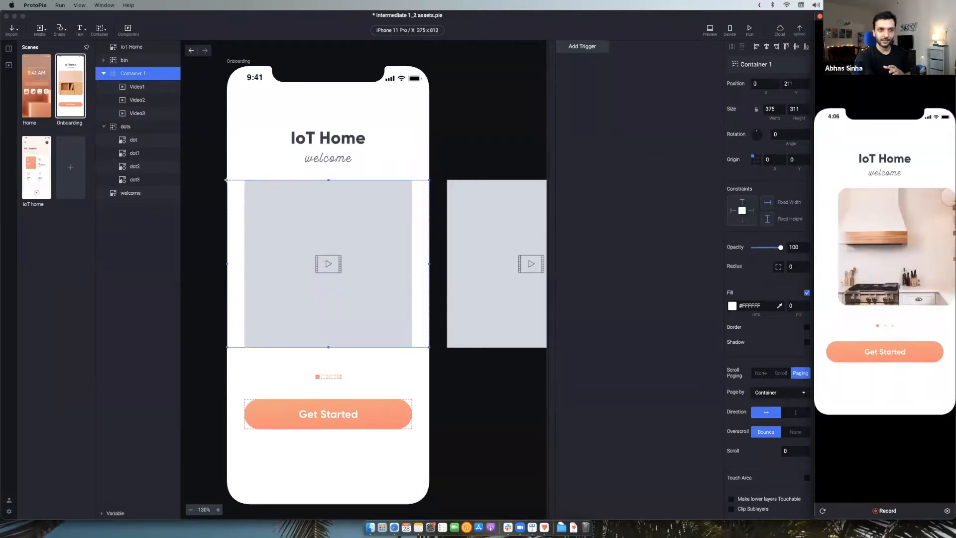
# Examine how the three videos are spaced on the canvas relative to Container 1's width and the last page.
pyautogui.click(451, 289)
pyautogui.scroll(-5, 453, 291)
pyautogui.hscroll(5, 452, 290)
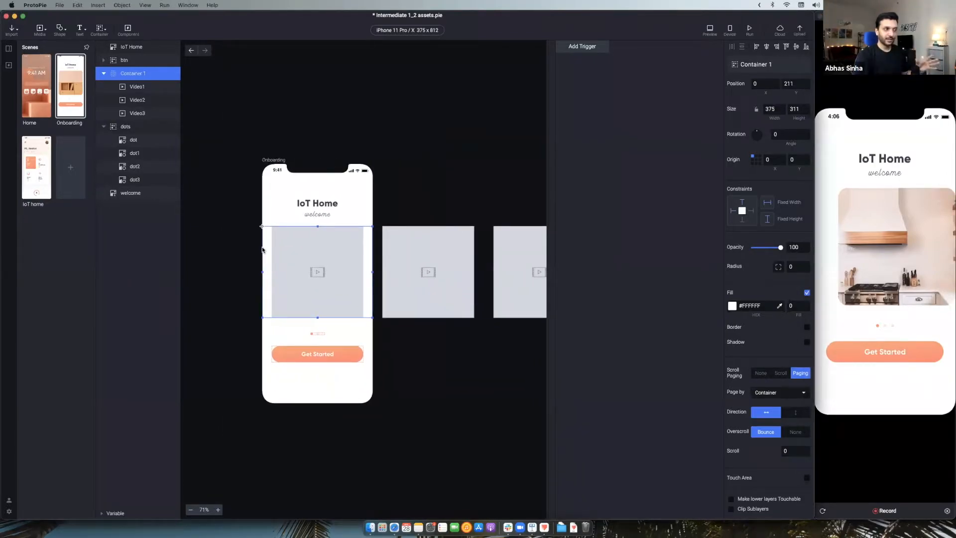
pyautogui.hscroll(3, 263, 248)
pyautogui.hscroll(2, 262, 250)
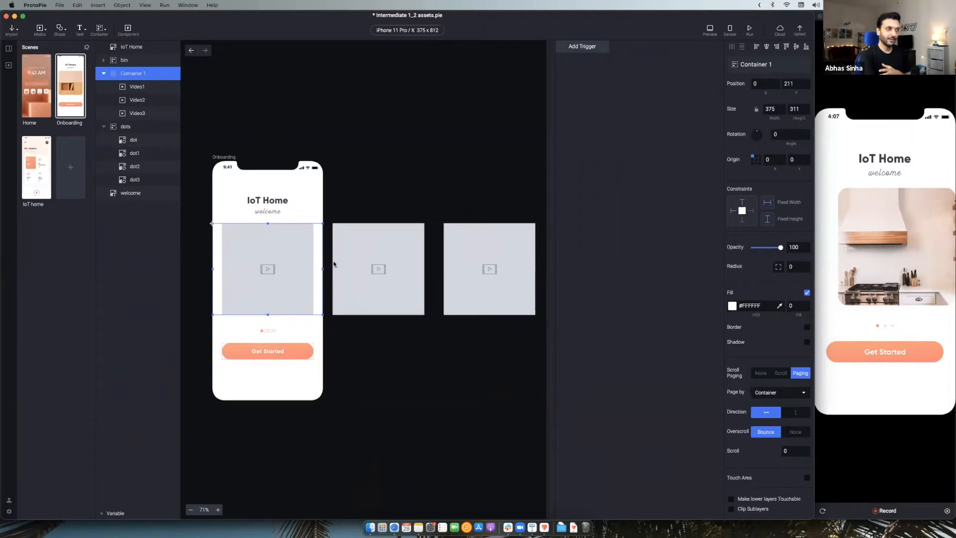
pyautogui.hscroll(5, 422, 269)
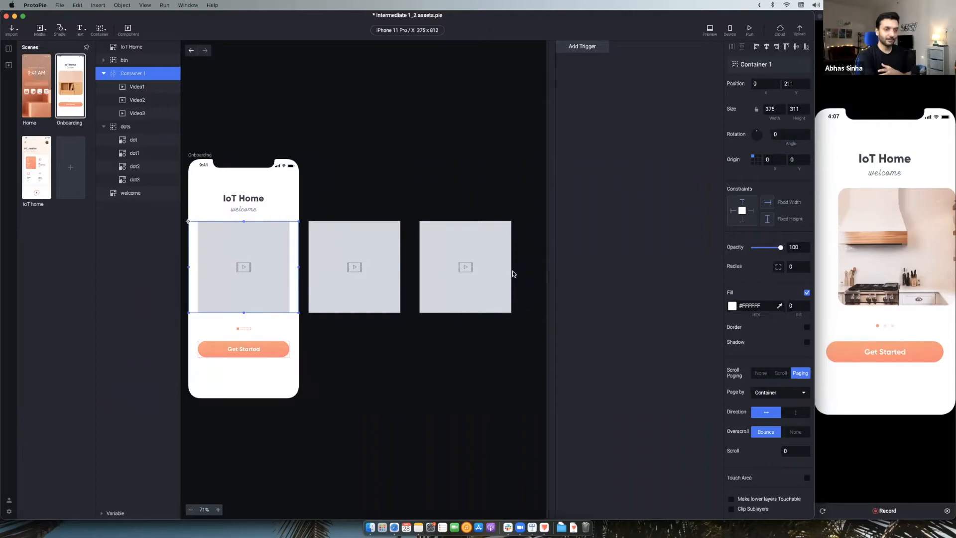
pyautogui.click(902, 256)
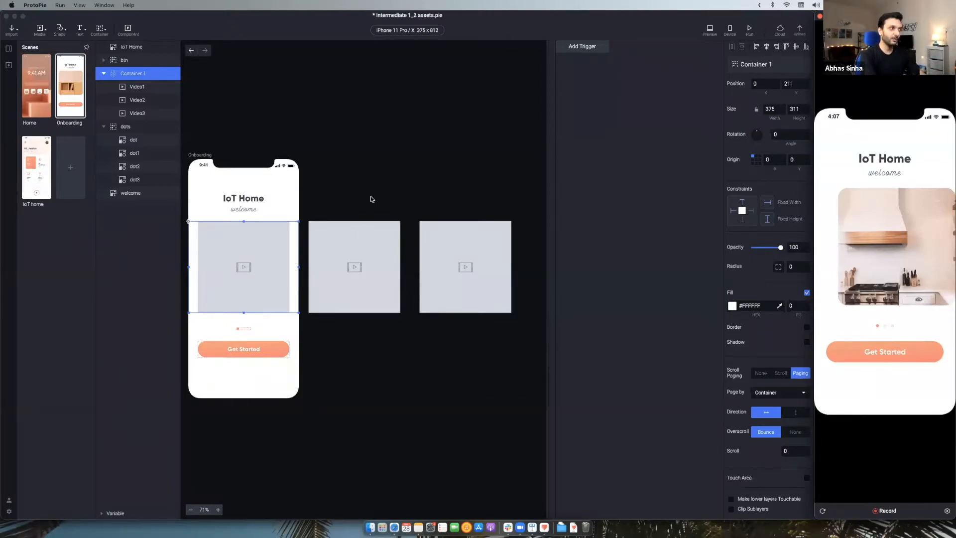
# Add a rectangle and fit it to 32 × 100 in the gap between the first video and Container 1's right edge.
pyautogui.click(249, 120)
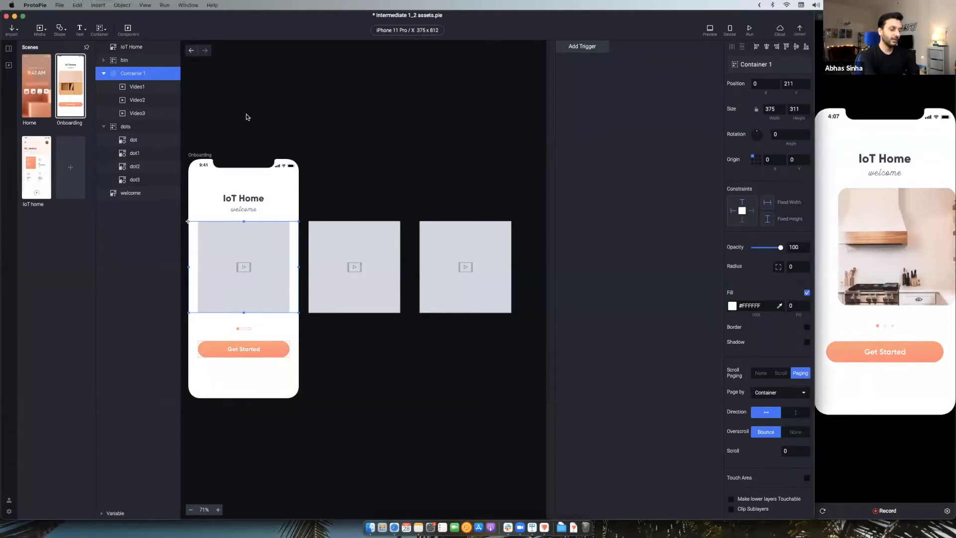
pyautogui.click(60, 28)
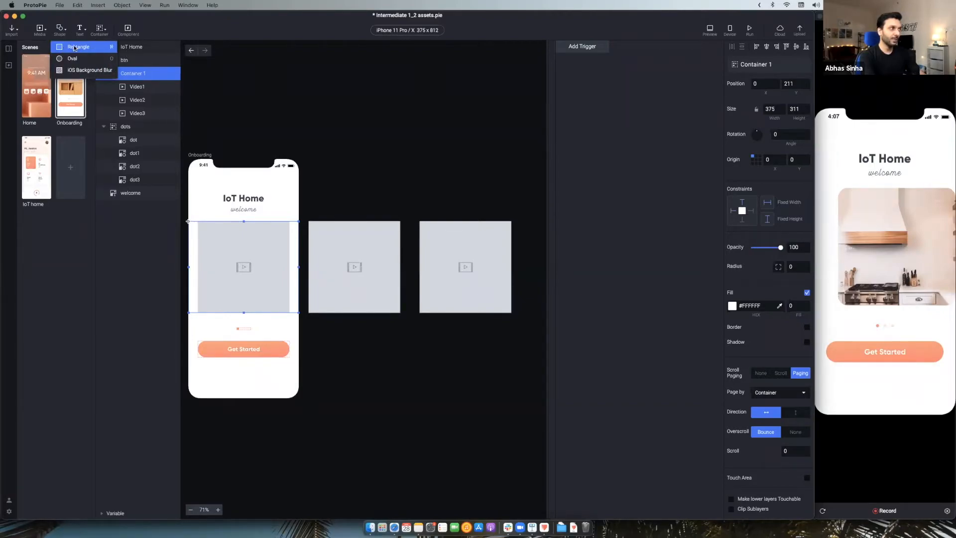
pyautogui.click(74, 47)
pyautogui.moveTo(201, 193); pyautogui.dragTo(287, 244)
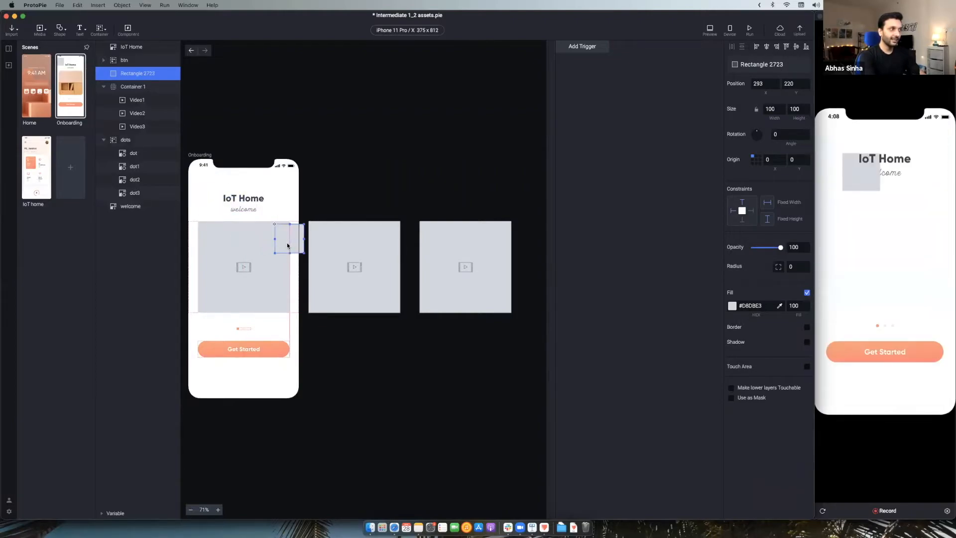
pyautogui.scroll(5, 287, 245)
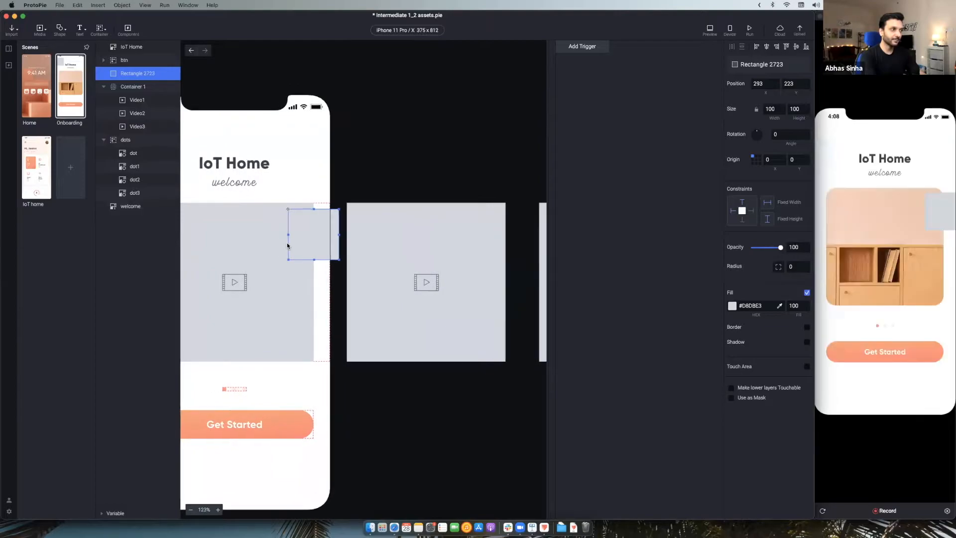
pyautogui.hscroll(-4, 380, 245)
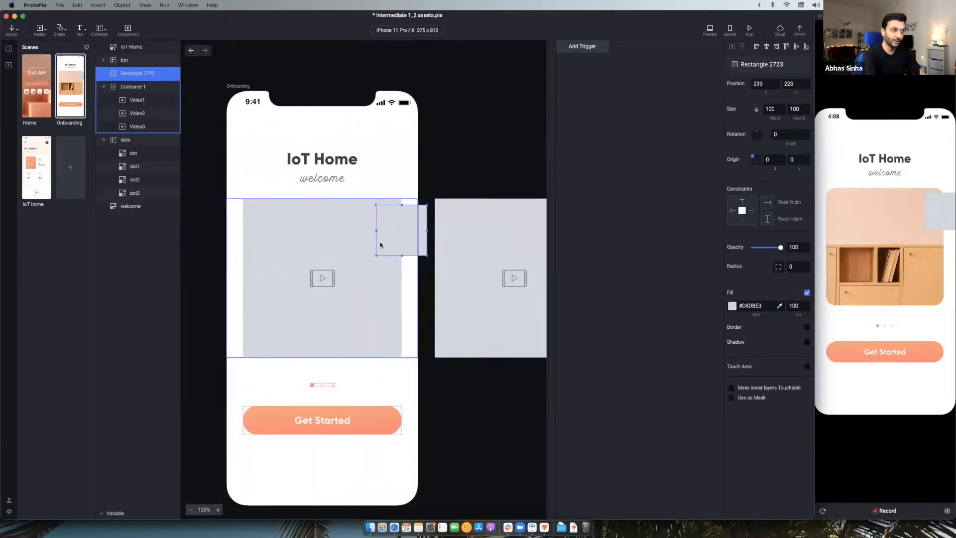
pyautogui.moveTo(399, 234)
pyautogui.mouseDown()
pyautogui.moveTo(374, 228)
pyautogui.moveTo(407, 227)
pyautogui.mouseUp()
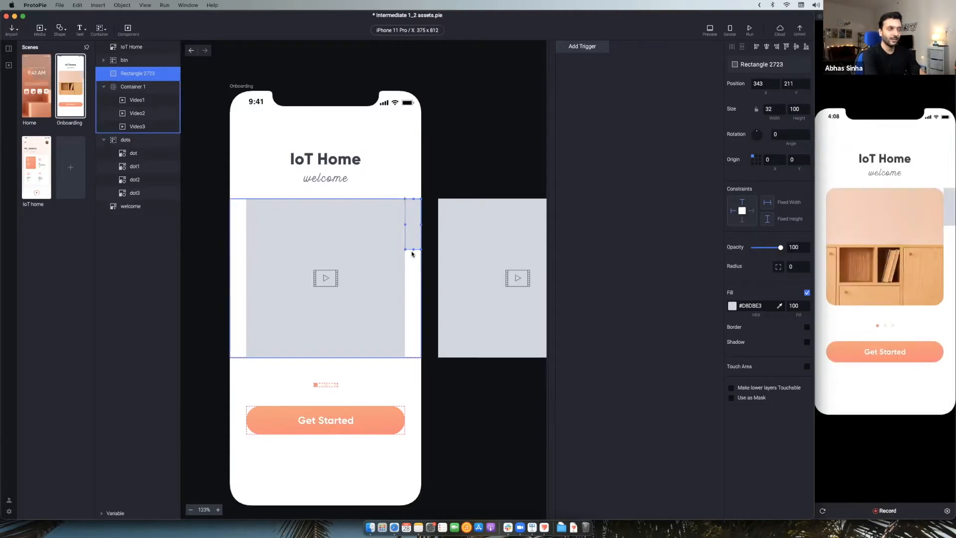
# Put the rectangle inside Container 1 below Video3 and move it flush against the third video's right edge.
pyautogui.scroll(-5, 411, 253)
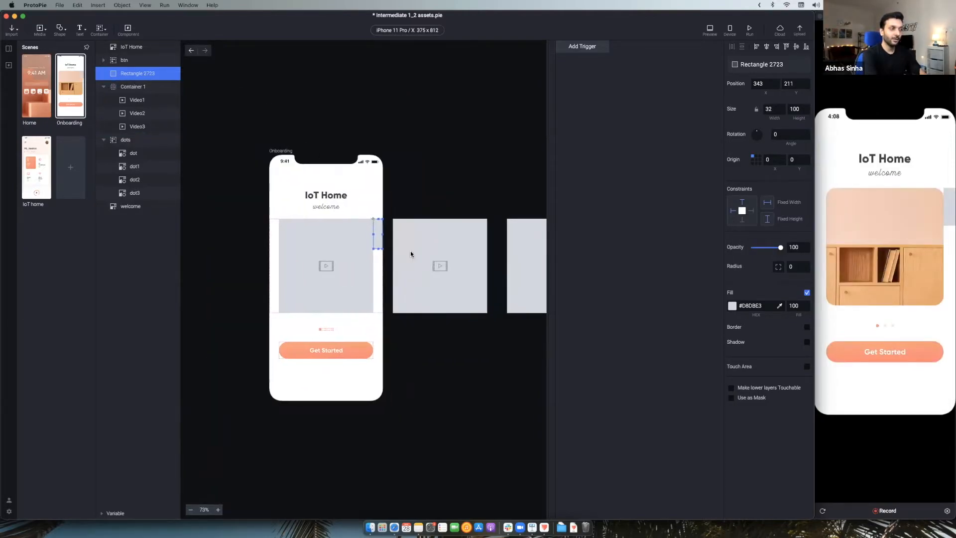
pyautogui.hscroll(5, 410, 250)
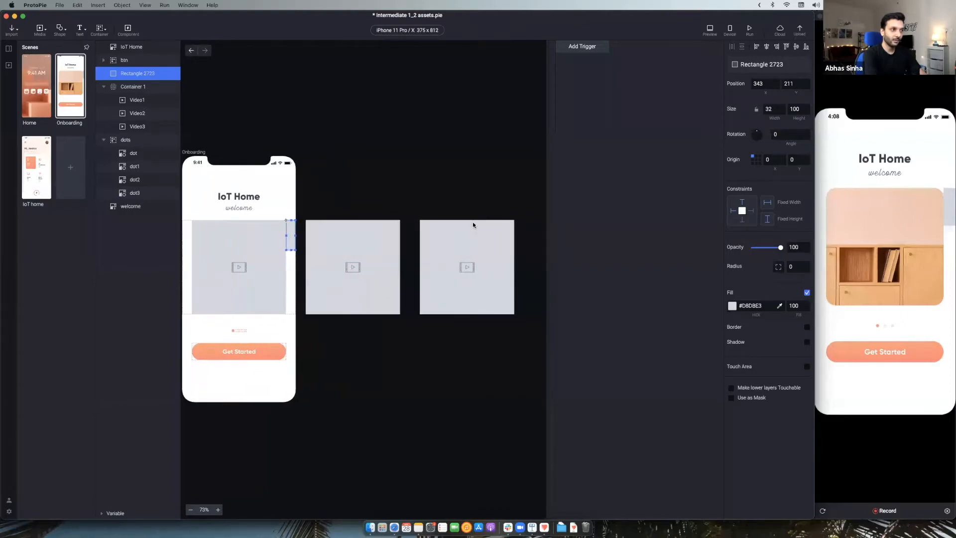
pyautogui.moveTo(151, 73); pyautogui.dragTo(148, 132)
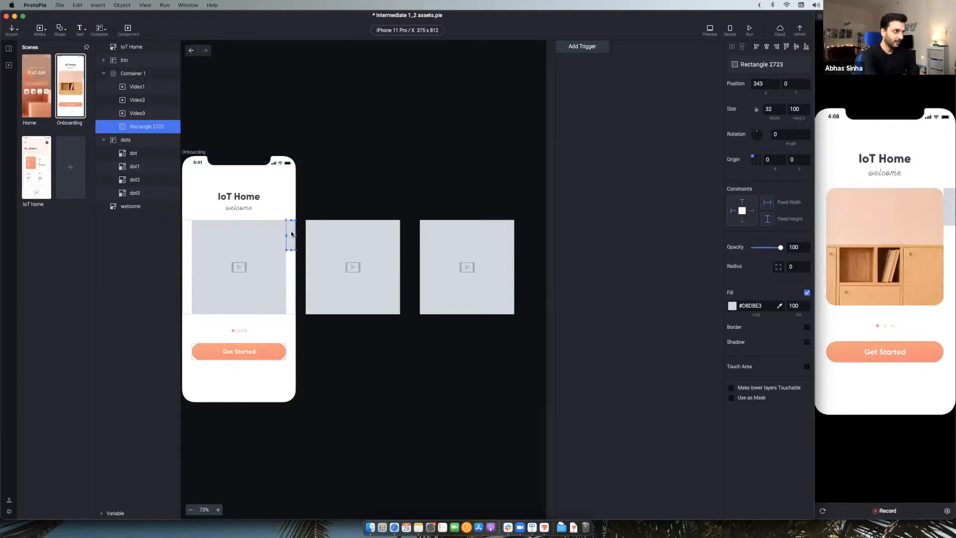
pyautogui.moveTo(351, 230); pyautogui.dragTo(520, 232)
pyautogui.click(509, 343)
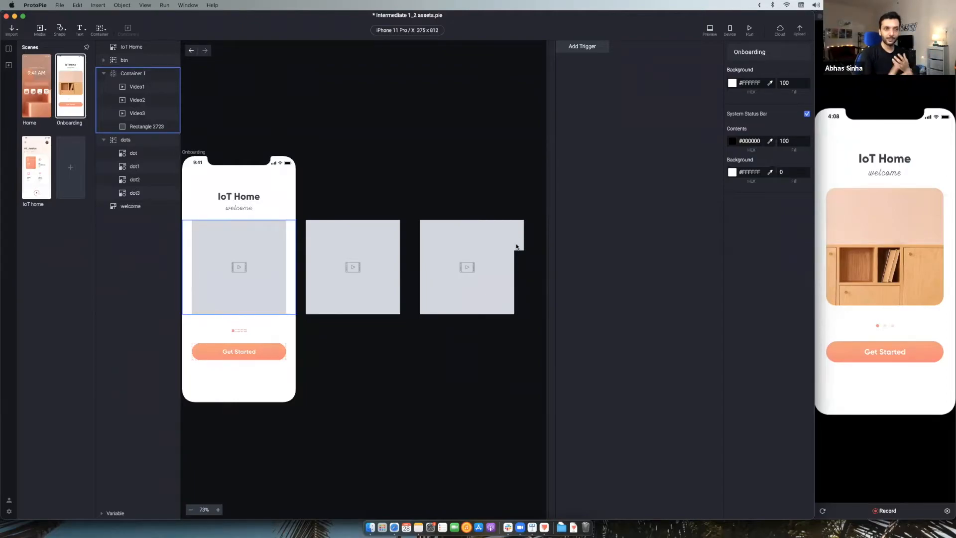
# Try widening Rectangle 2723, the small rectangle beside the third video in Container 1, to about 157.
pyautogui.click(900, 226)
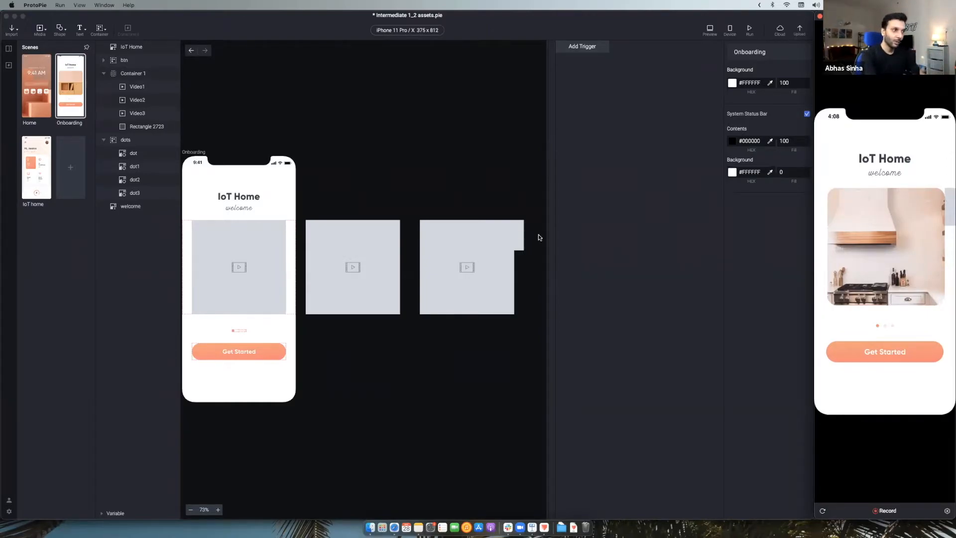
pyautogui.click(517, 239)
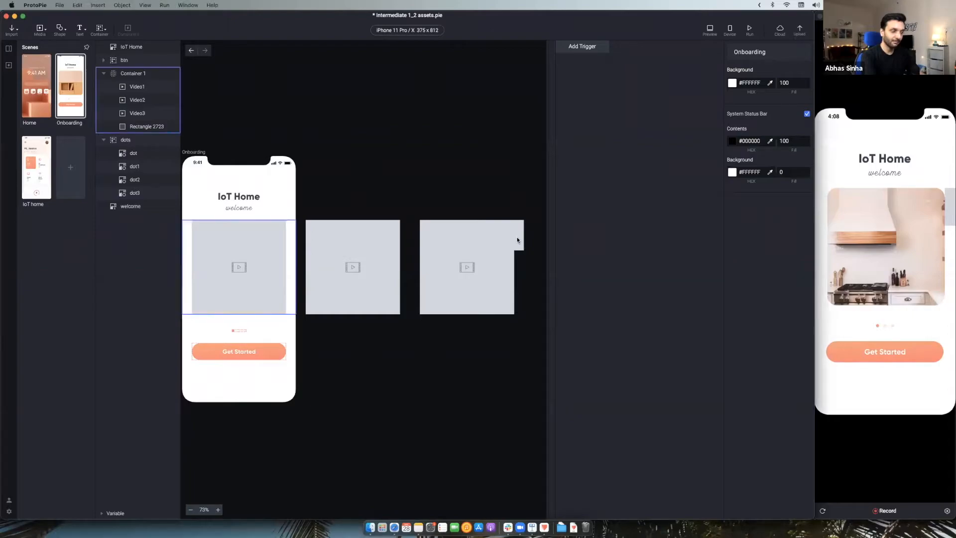
pyautogui.hscroll(2, 512, 241)
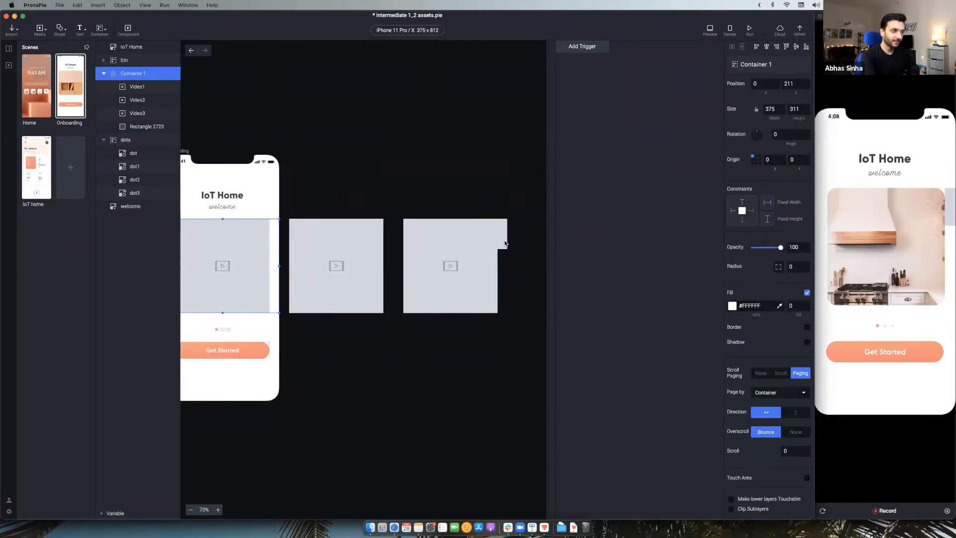
pyautogui.click(505, 243)
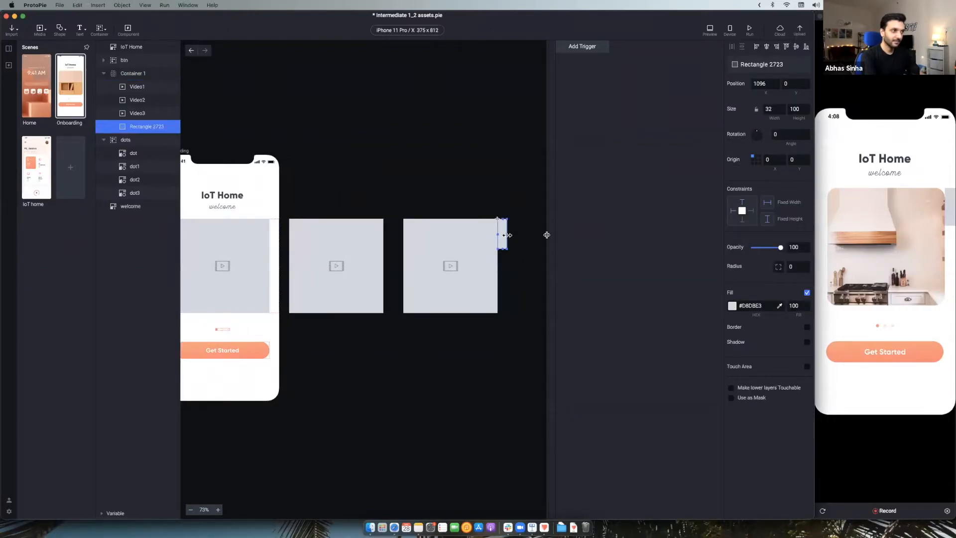
pyautogui.moveTo(508, 235); pyautogui.dragTo(546, 235)
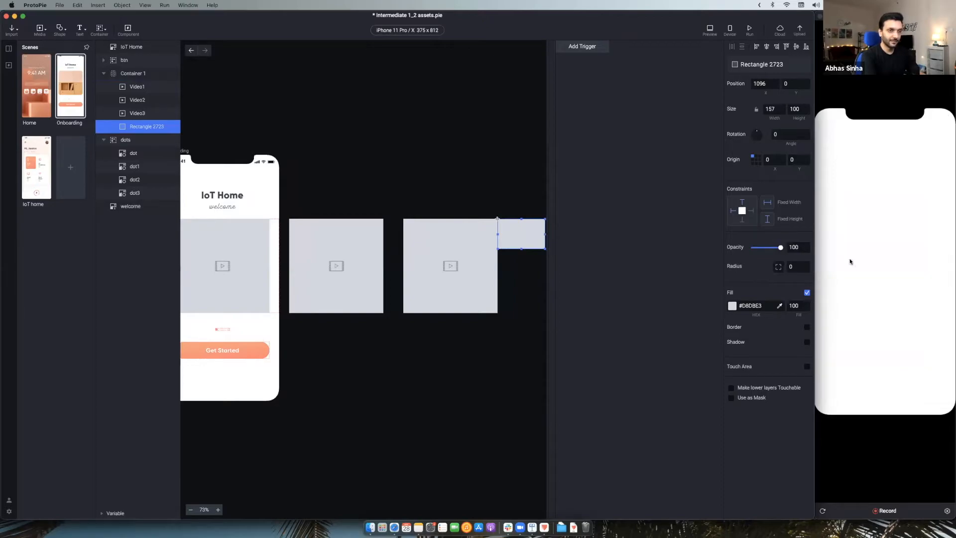
# Swipe the preview carousel to its last page and restore Rectangle 2723's width to 32.
pyautogui.moveTo(906, 260)
pyautogui.mouseDown()
pyautogui.moveTo(886, 256)
pyautogui.moveTo(890, 263)
pyautogui.mouseUp()
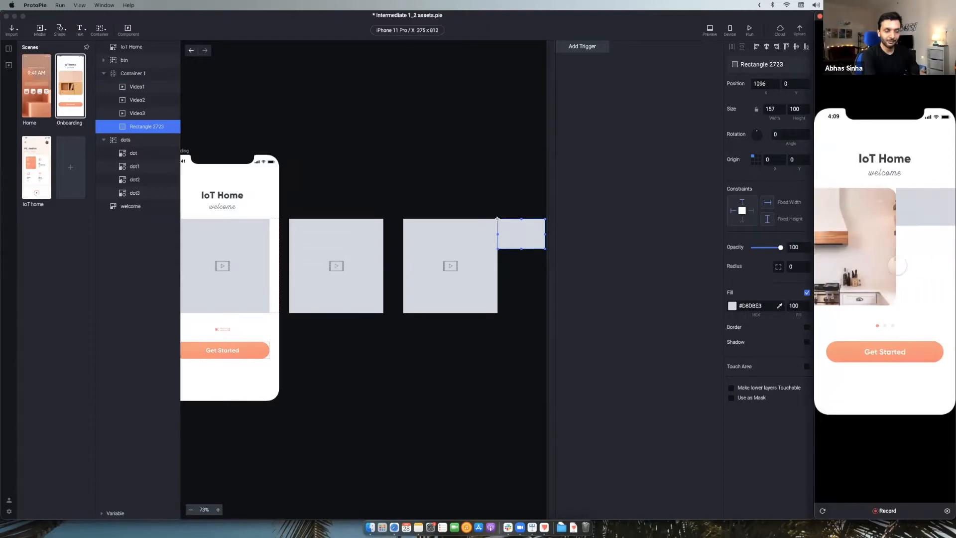
pyautogui.moveTo(906, 267); pyautogui.dragTo(922, 264)
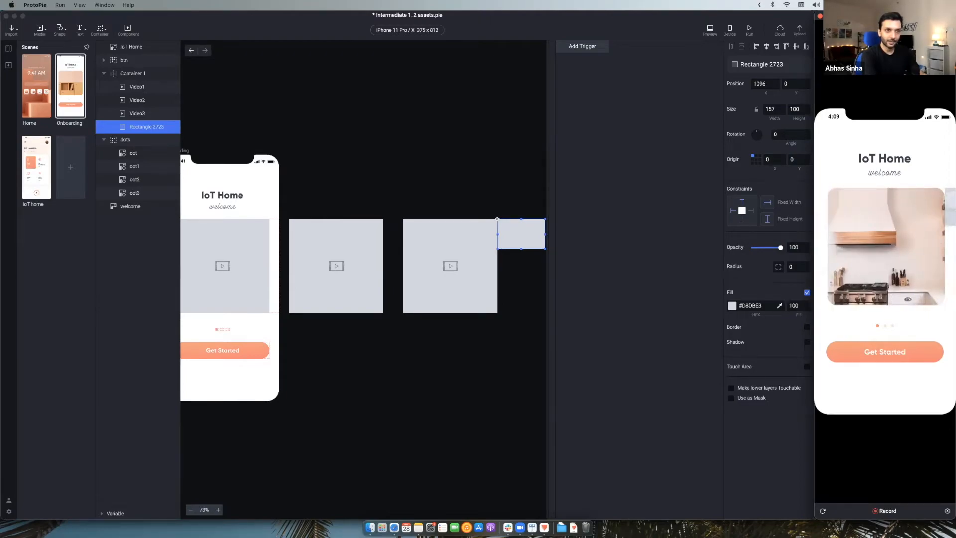
pyautogui.click(544, 234)
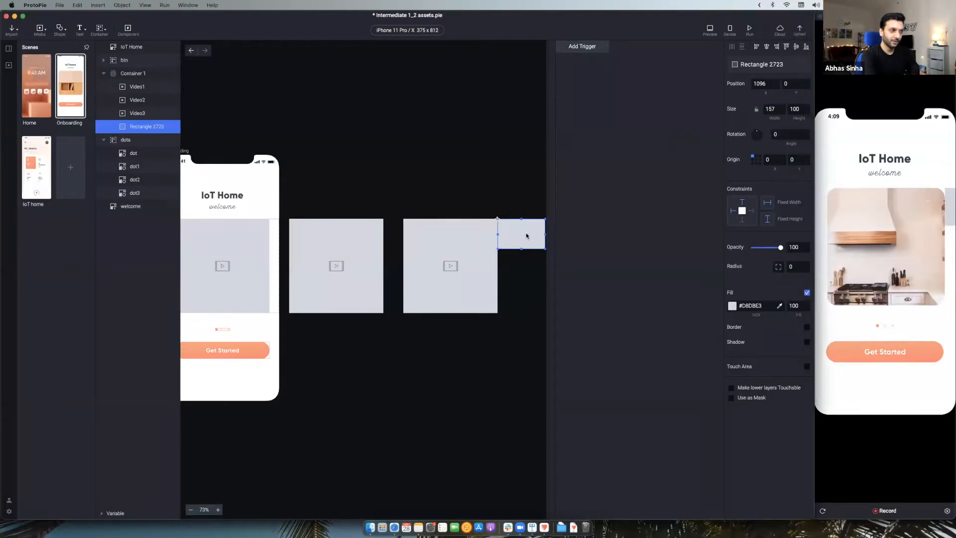
pyautogui.moveTo(542, 235); pyautogui.dragTo(507, 285)
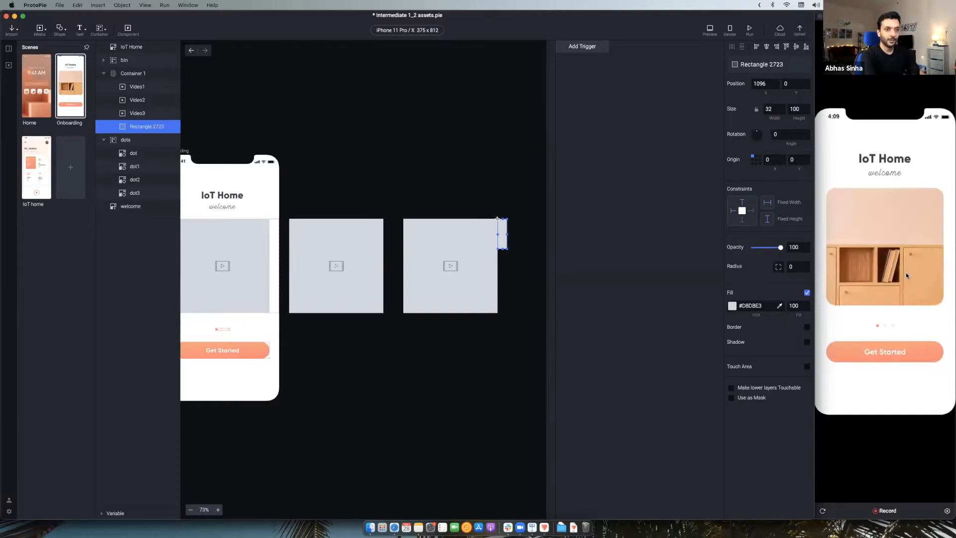
# Swipe the preview carousel to its end and set Rectangle 2723's opacity to 0.
pyautogui.click(905, 273)
pyautogui.moveTo(906, 273); pyautogui.dragTo(820, 278)
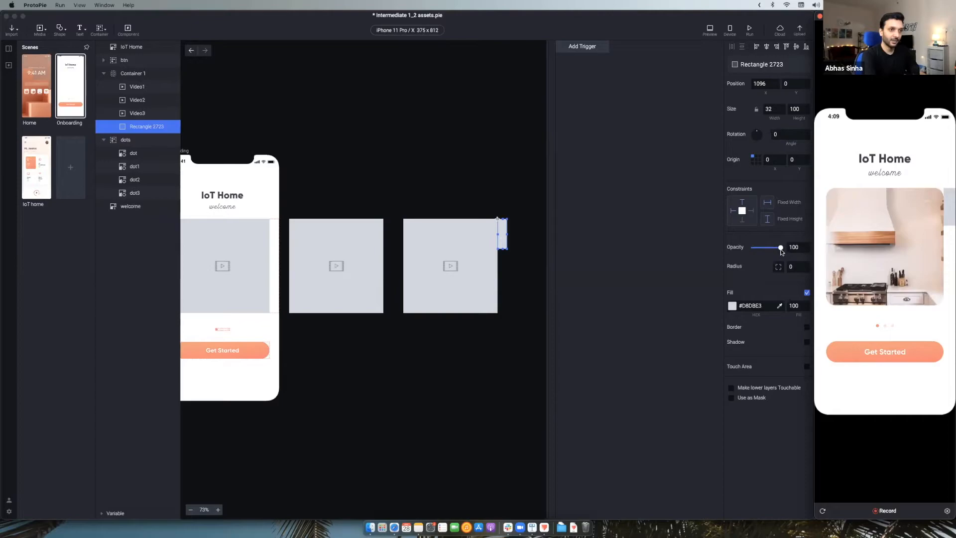
pyautogui.moveTo(778, 249); pyautogui.dragTo(747, 251)
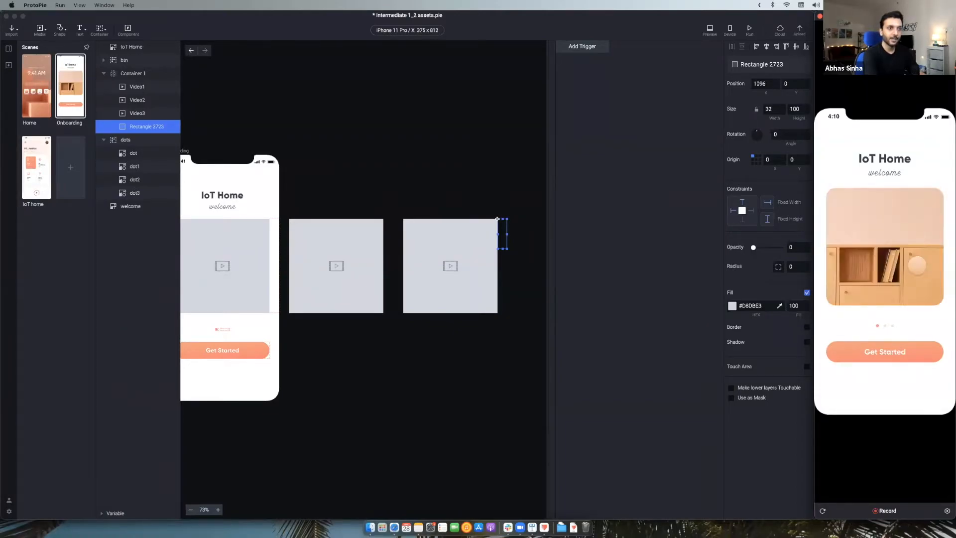
# Examine the properties and constraints of Container 1 and its three video layers.
pyautogui.hscroll(-5, 421, 335)
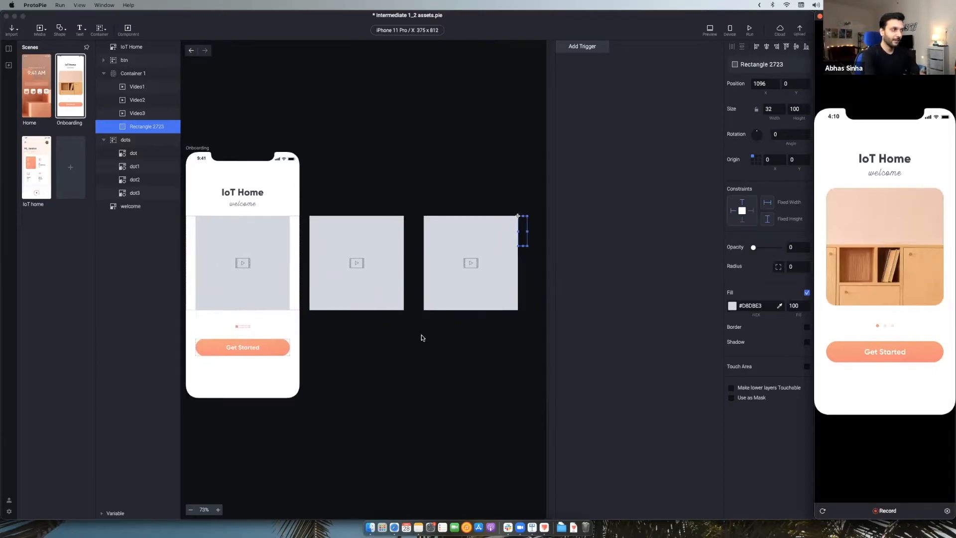
pyautogui.click(154, 76)
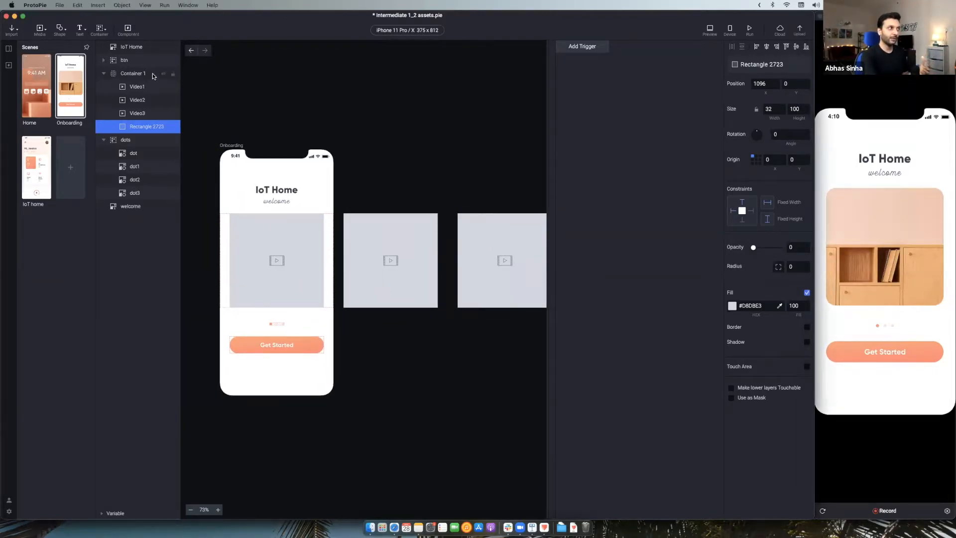
pyautogui.click(154, 76)
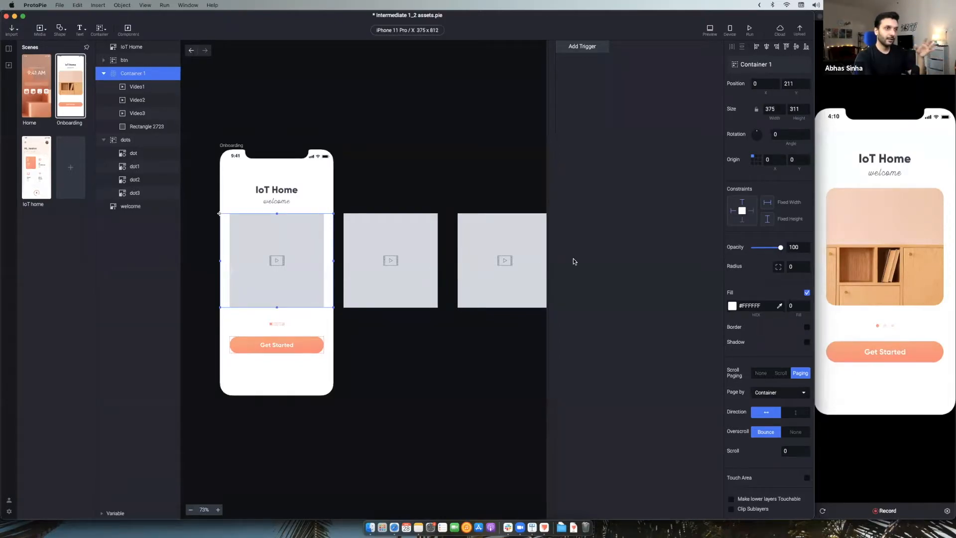
pyautogui.click(145, 89)
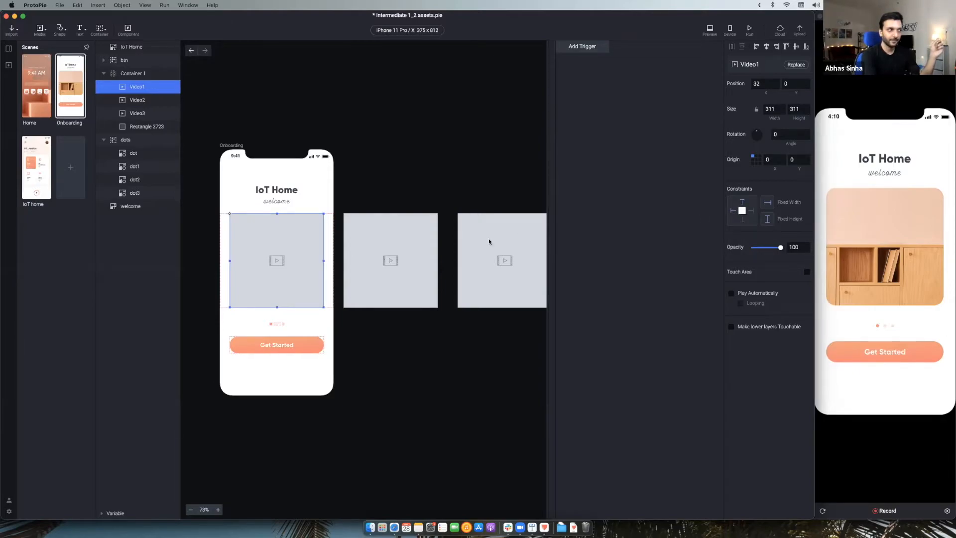
pyautogui.click(434, 251)
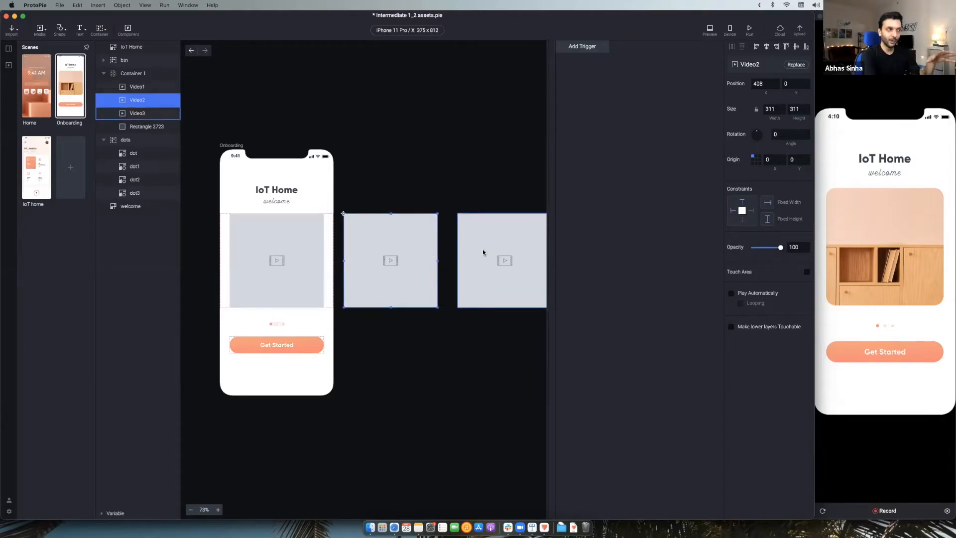
pyautogui.click(313, 257)
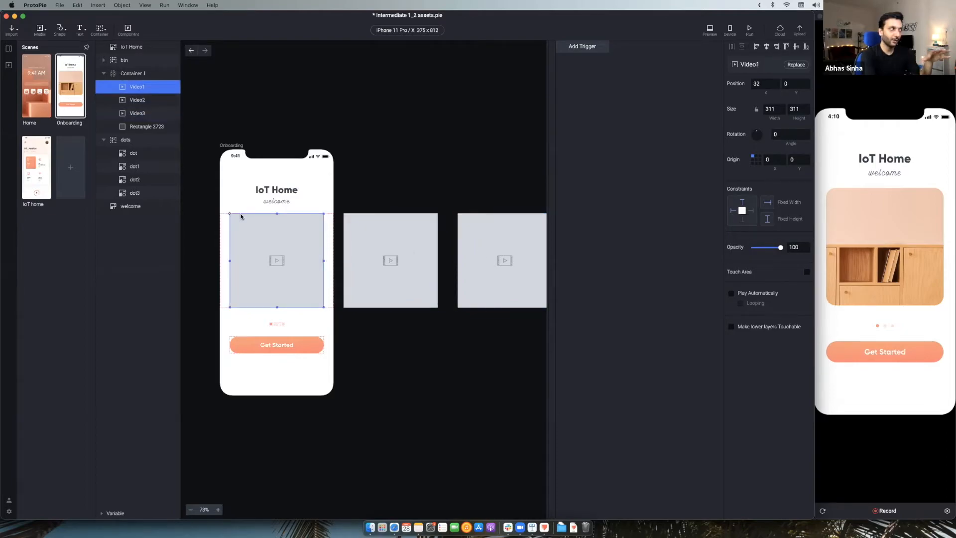
pyautogui.keyDown('shift'); pyautogui.click(148, 114); pyautogui.keyUp('shift')
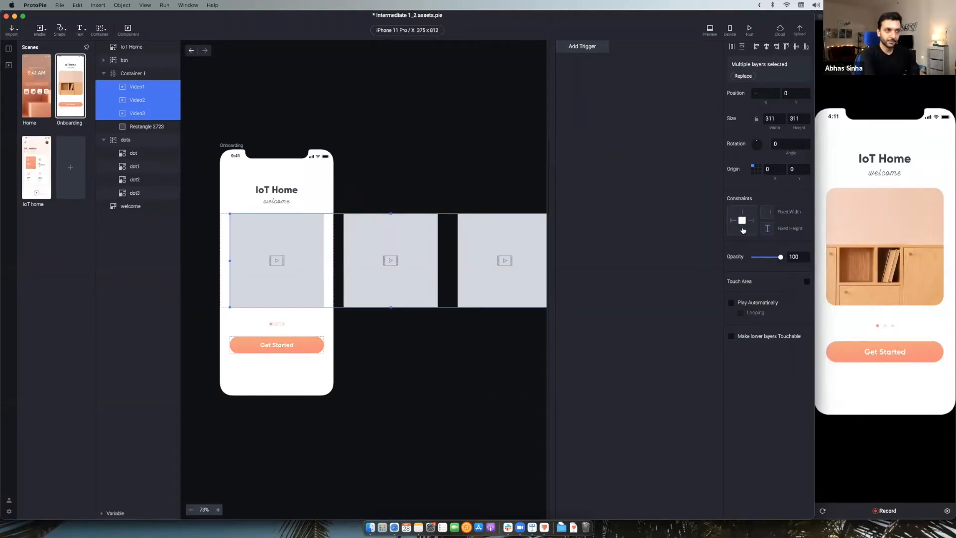
pyautogui.click(396, 155)
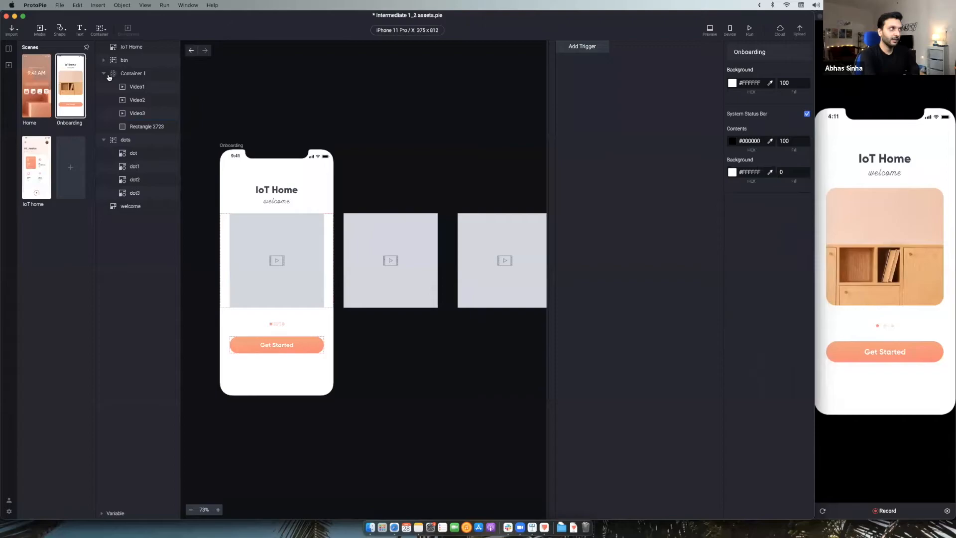
# Try resizing Container 1 to about 323 × 663 to test its layers' constraints, and undo the resizing.
pyautogui.click(289, 215)
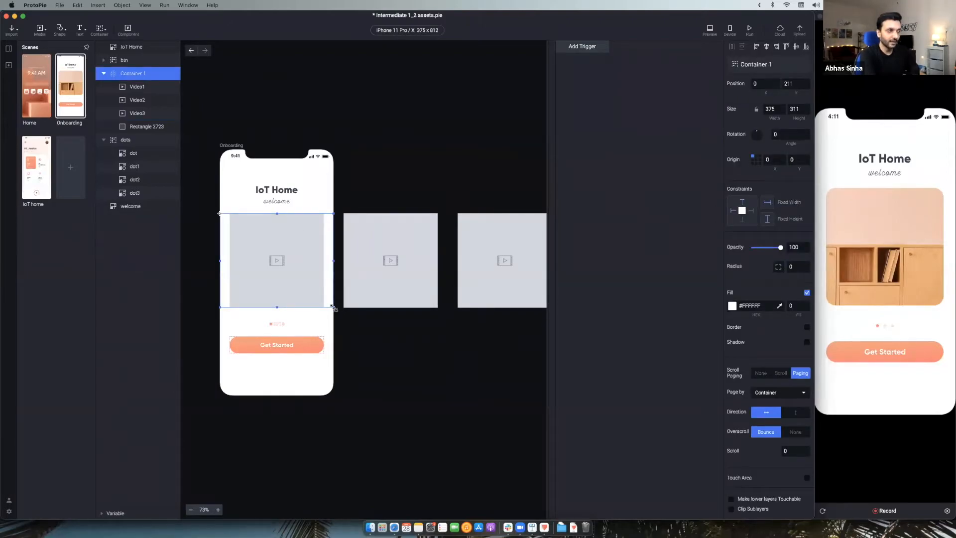
pyautogui.moveTo(332, 307); pyautogui.dragTo(307, 367)
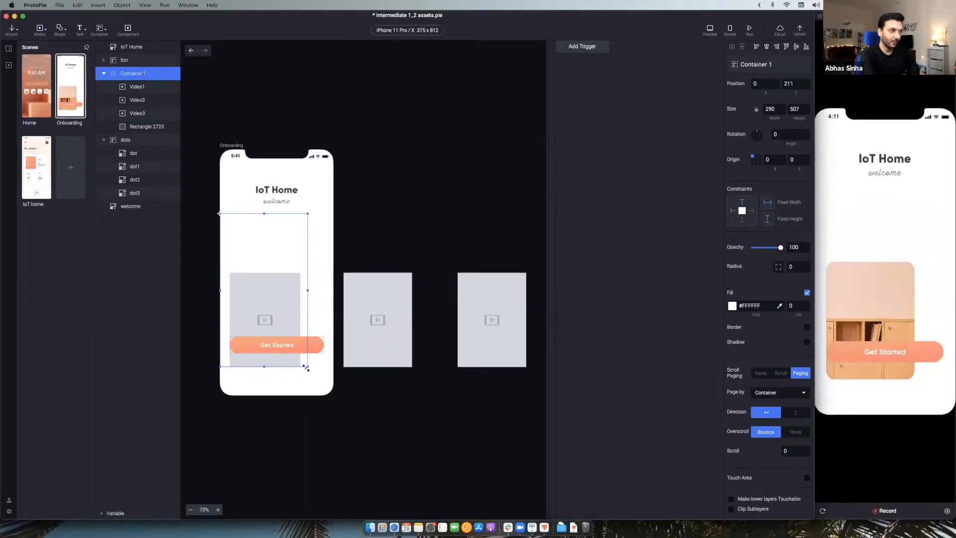
pyautogui.moveTo(307, 369); pyautogui.dragTo(316, 413)
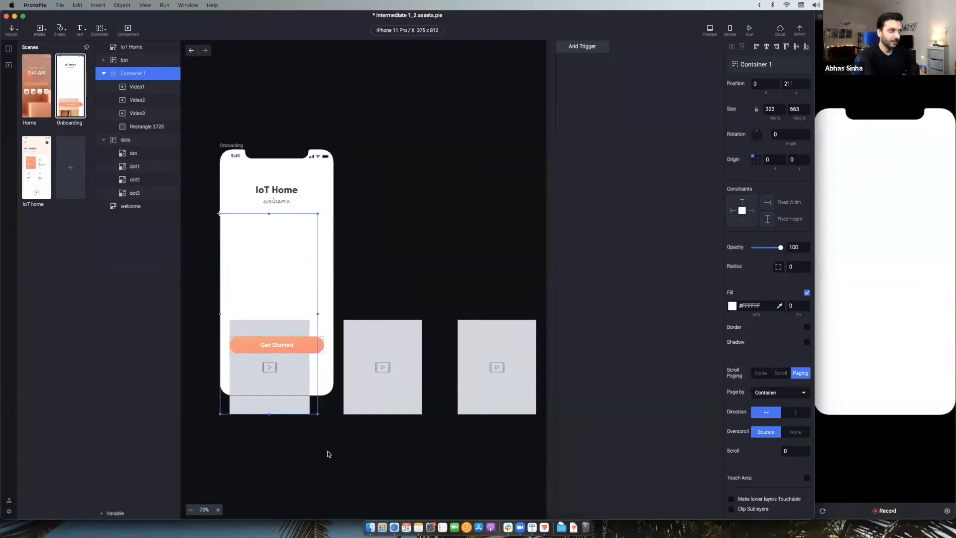
pyautogui.press('super+z')
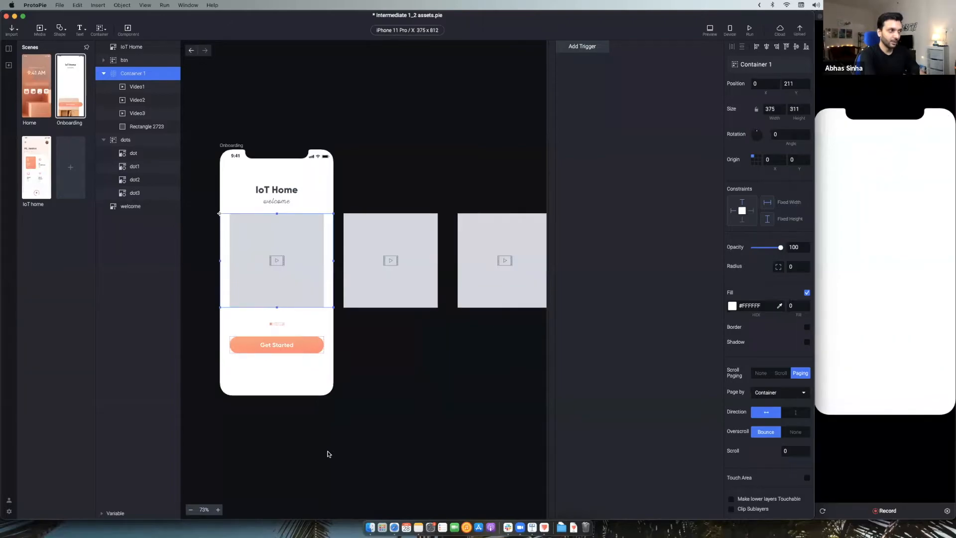
# Check the constraints of the three videos and Rectangle 2723 with another trial resize of Container 1, and undo the resize.
pyautogui.click(140, 88)
pyautogui.keyDown('shift'); pyautogui.click(138, 100); pyautogui.keyUp('shift')
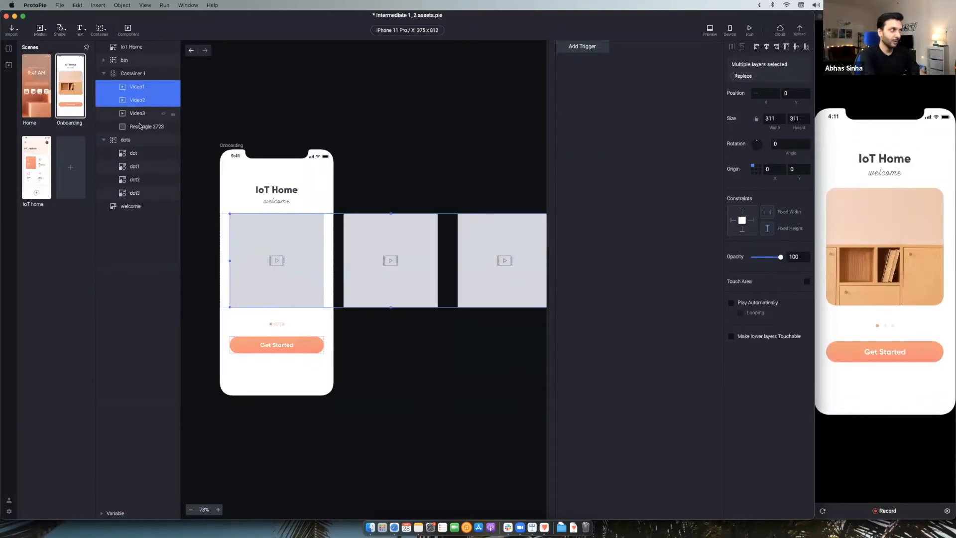
pyautogui.keyDown('shift'); pyautogui.click(139, 113); pyautogui.keyUp('shift')
pyautogui.keyDown('shift'); pyautogui.click(140, 127); pyautogui.keyUp('shift')
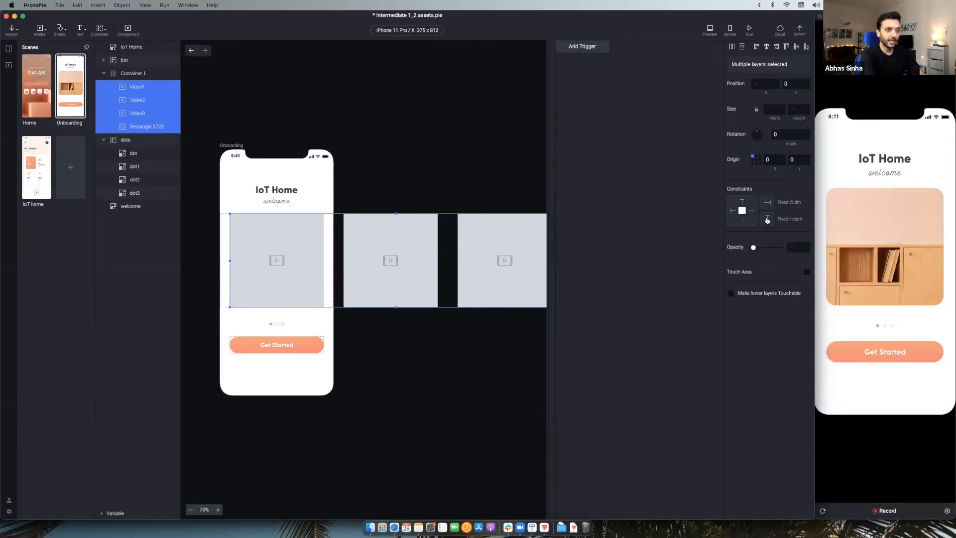
pyautogui.click(296, 255)
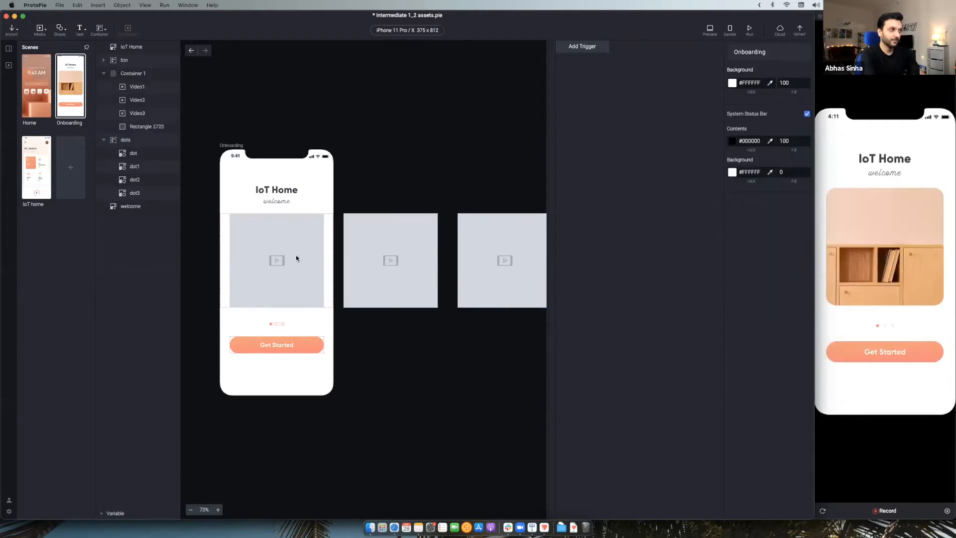
pyautogui.moveTo(330, 308); pyautogui.dragTo(389, 363)
pyautogui.press('super+z')
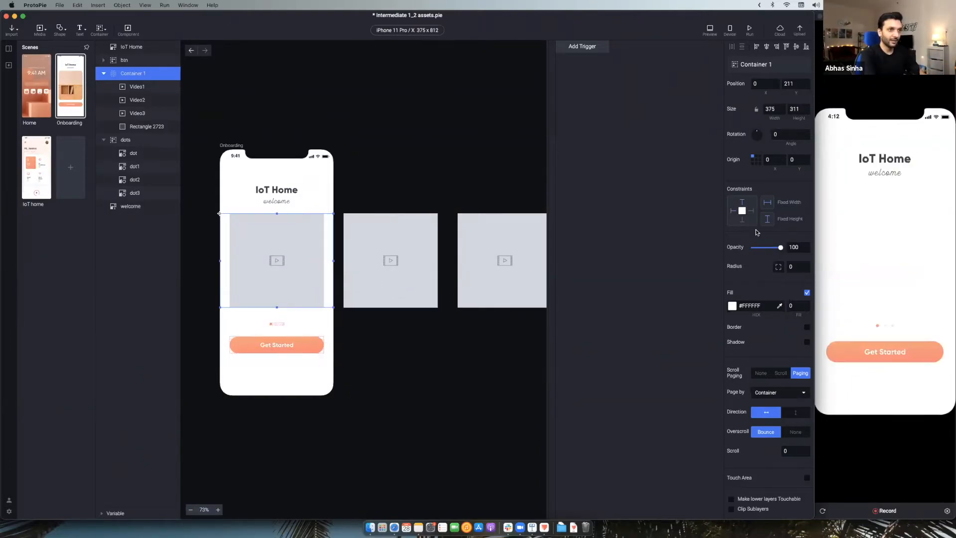
# Set the constraints of the three videos and Rectangle 2723 to pin them to the top with fixed width and height.
pyautogui.click(140, 86)
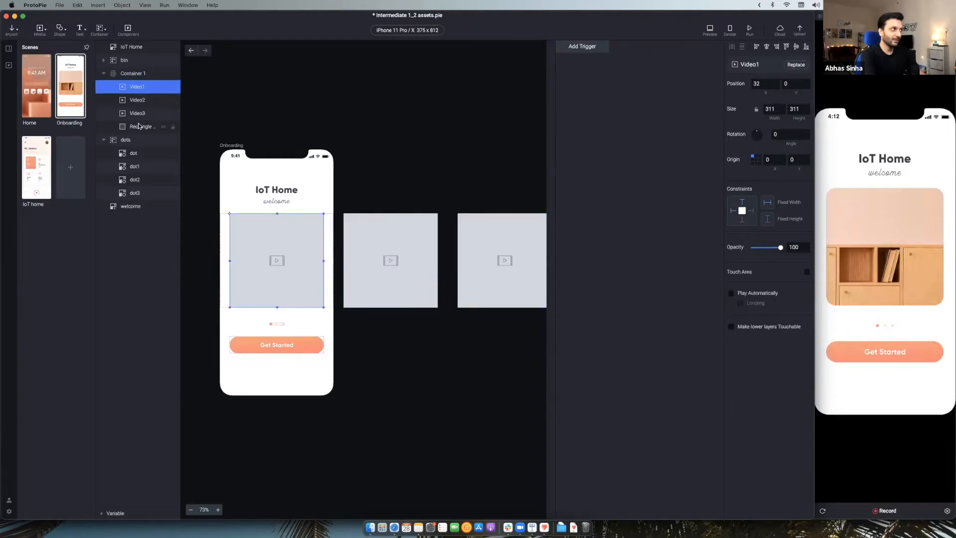
pyautogui.keyDown('shift'); pyautogui.click(162, 128); pyautogui.keyUp('shift')
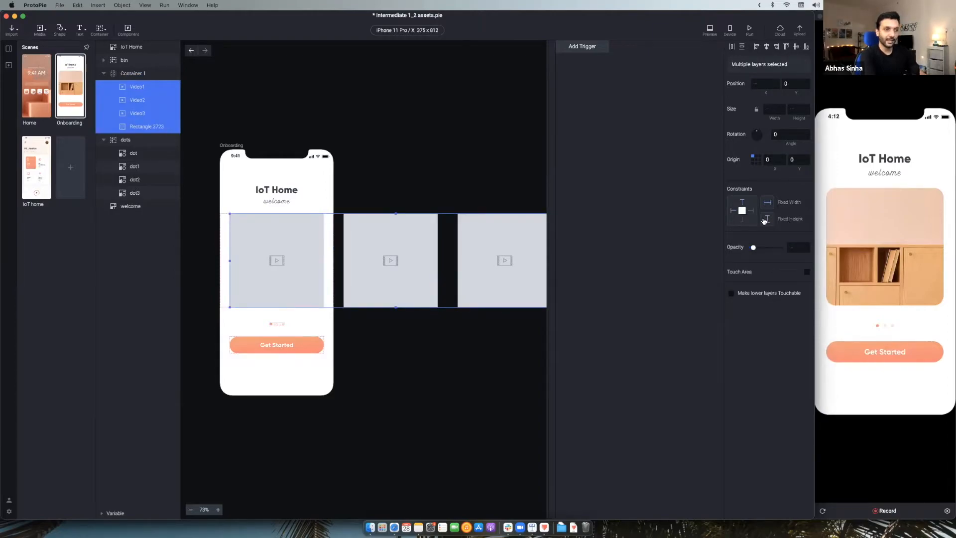
pyautogui.click(742, 202)
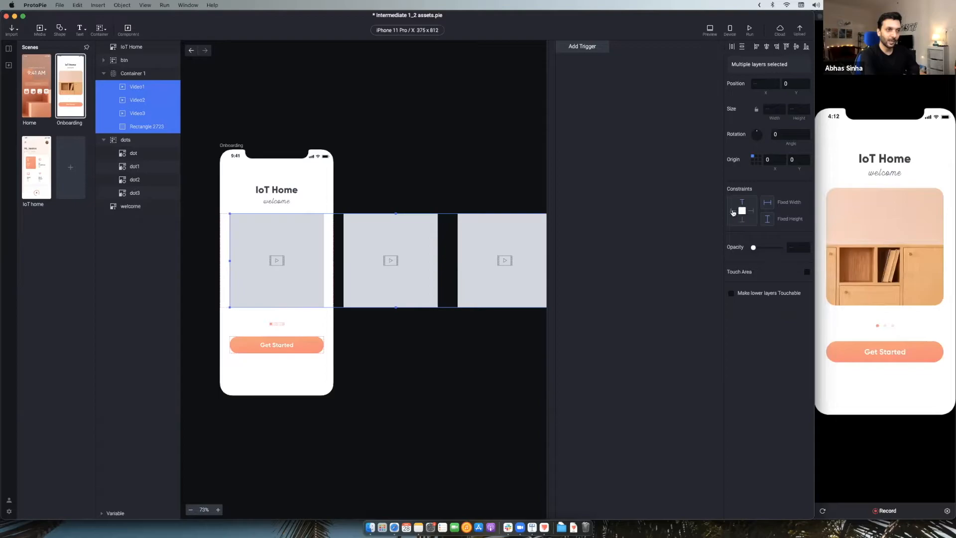
# Try enlarging Container 1 to about 449 × 361 to test the constraints, and undo the resize.
pyautogui.click(119, 76)
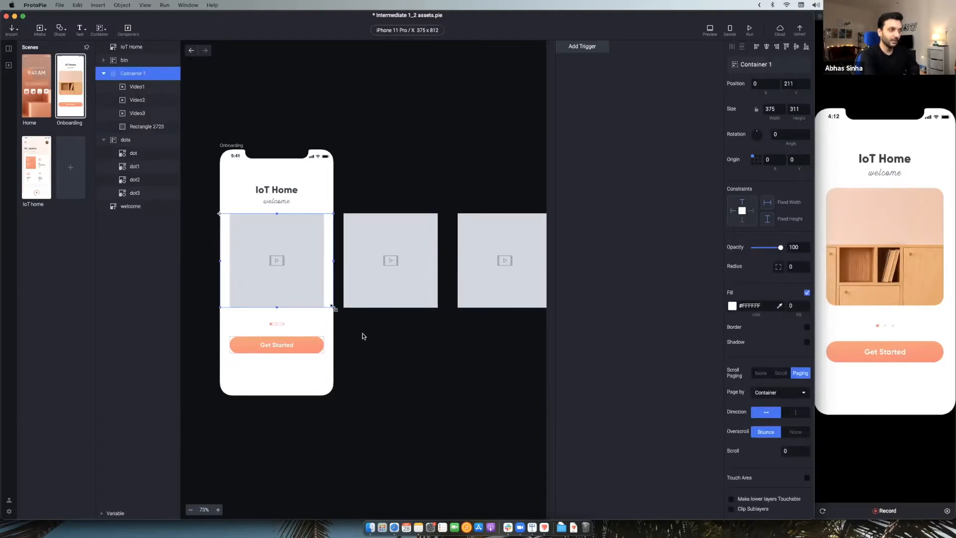
pyautogui.moveTo(333, 307); pyautogui.dragTo(356, 322)
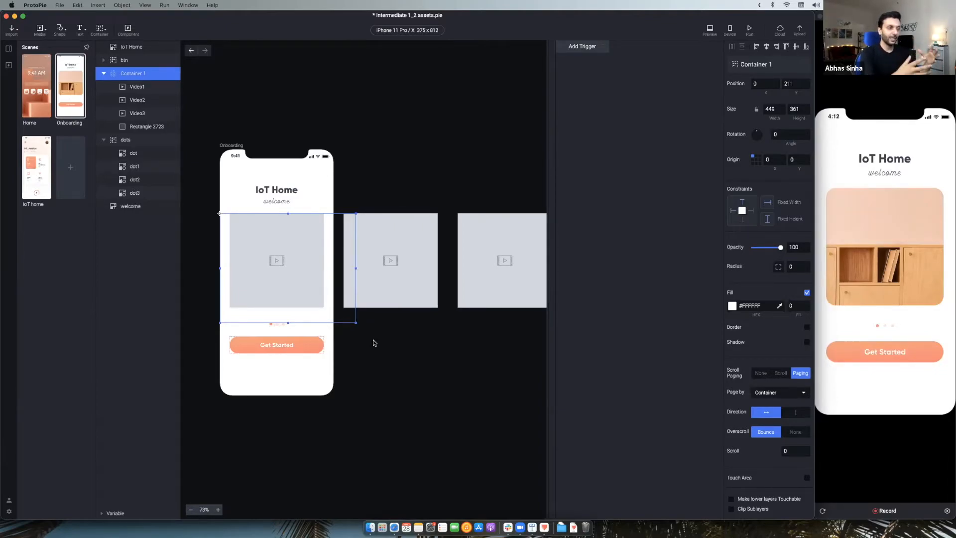
pyautogui.press('super+z')
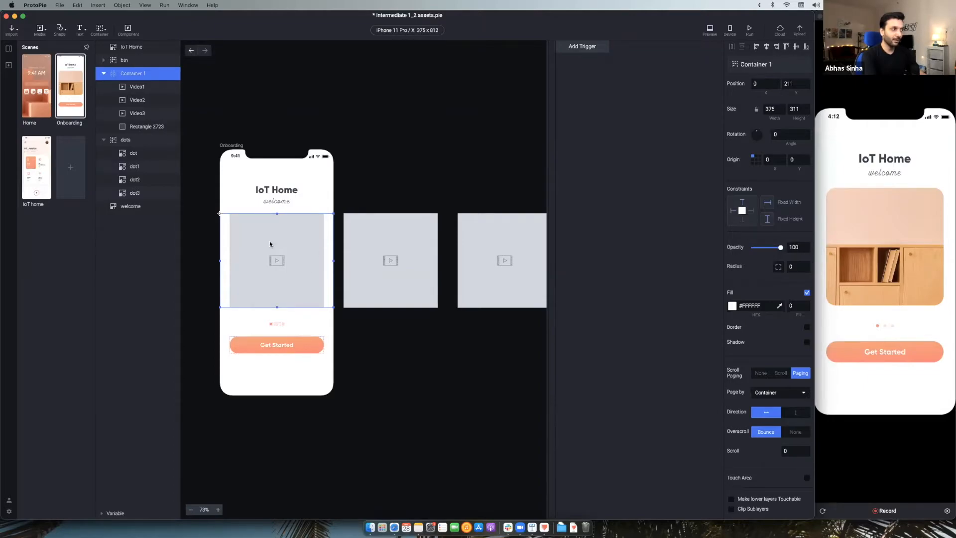
# Swipe through the video pages of the onboarding carousel in the preview.
pyautogui.click(897, 248)
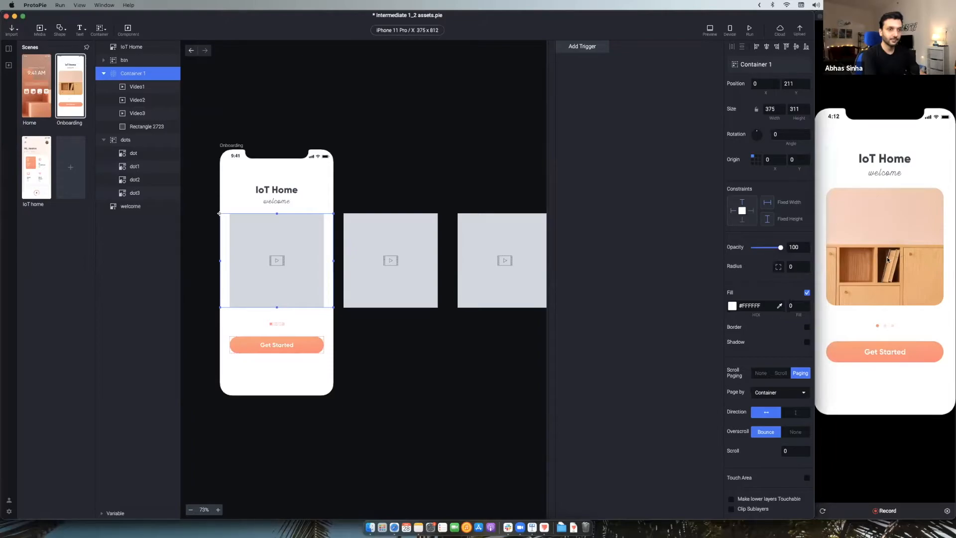
pyautogui.click(899, 257)
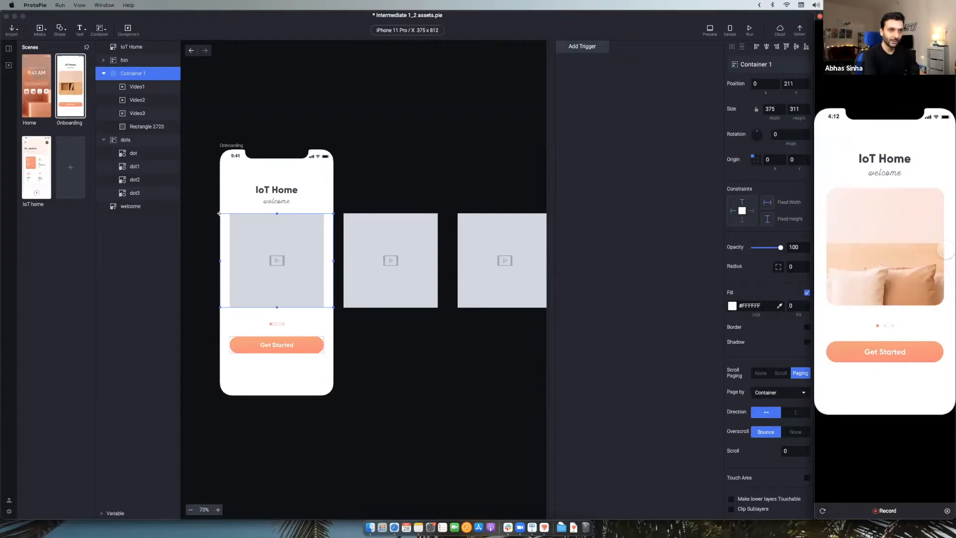
# Swipe the carousel in the preview, and narrow Container 1 to a width of 188 from its trailing edge.
pyautogui.moveTo(944, 250); pyautogui.dragTo(849, 263)
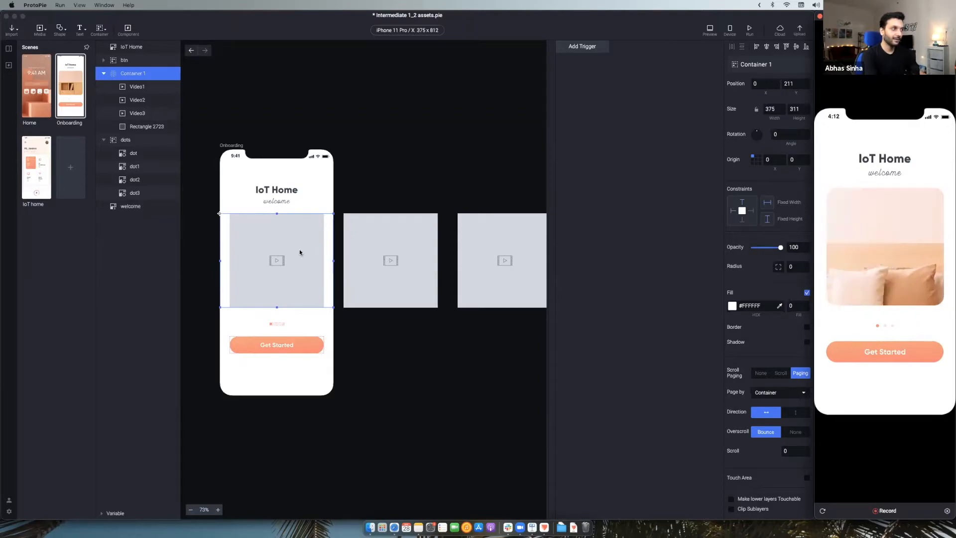
pyautogui.click(334, 264)
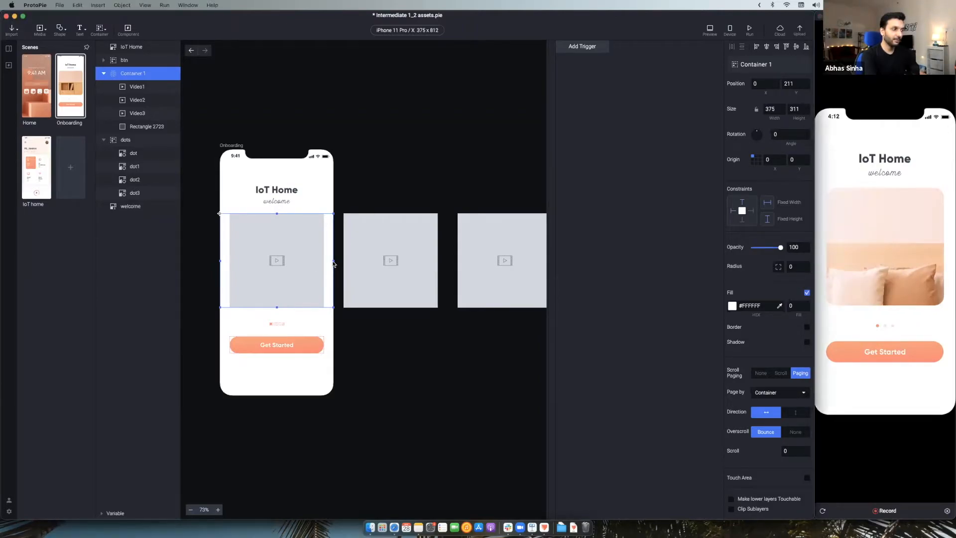
pyautogui.moveTo(333, 261); pyautogui.dragTo(271, 268)
pyautogui.hscroll(-3, 271, 267)
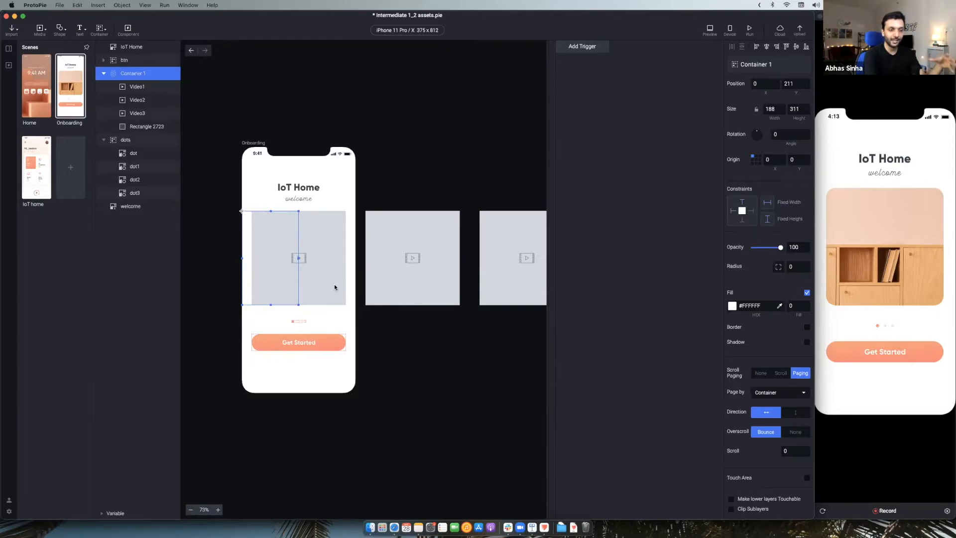
# Swipe through the carousel in the preview to examine how paging behaves with the half-width container.
pyautogui.click(924, 245)
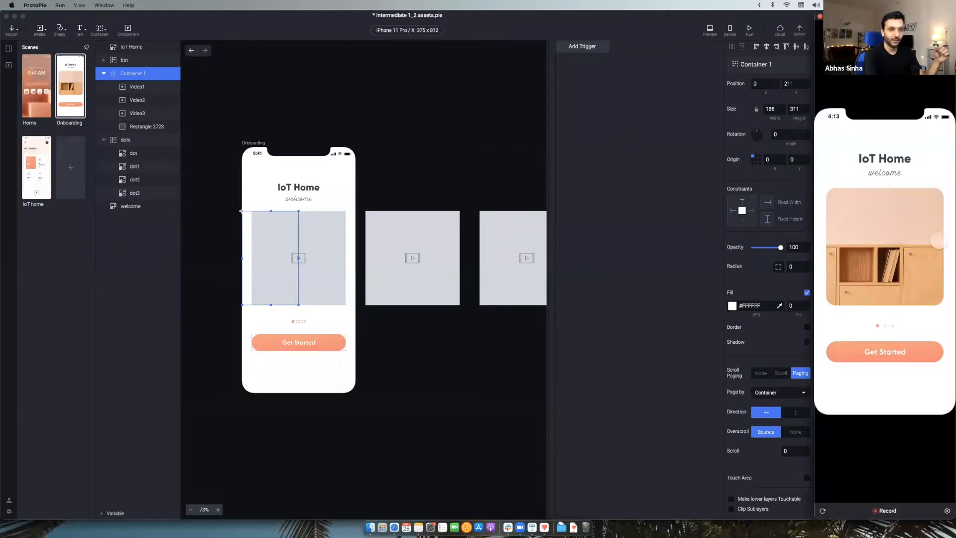
pyautogui.moveTo(931, 242); pyautogui.dragTo(773, 255)
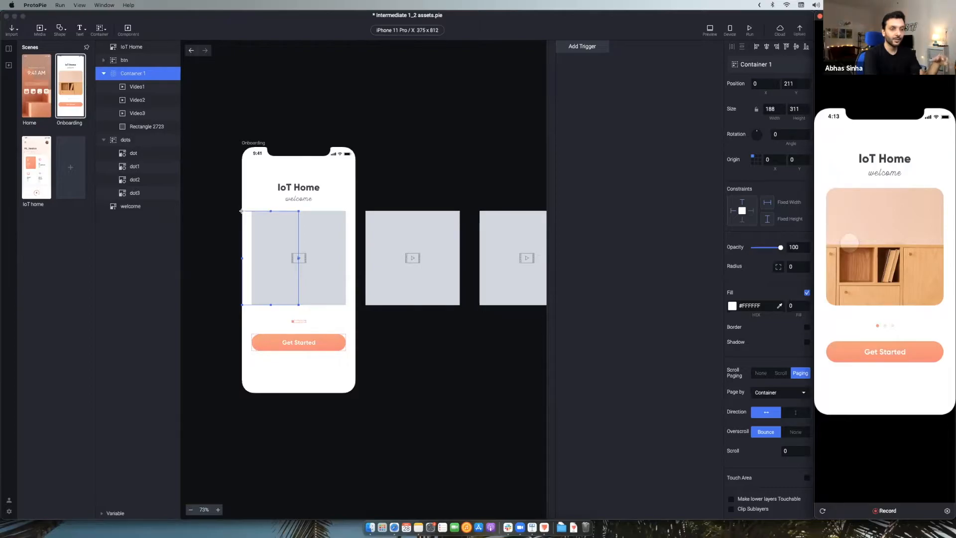
pyautogui.moveTo(843, 243); pyautogui.dragTo(846, 246)
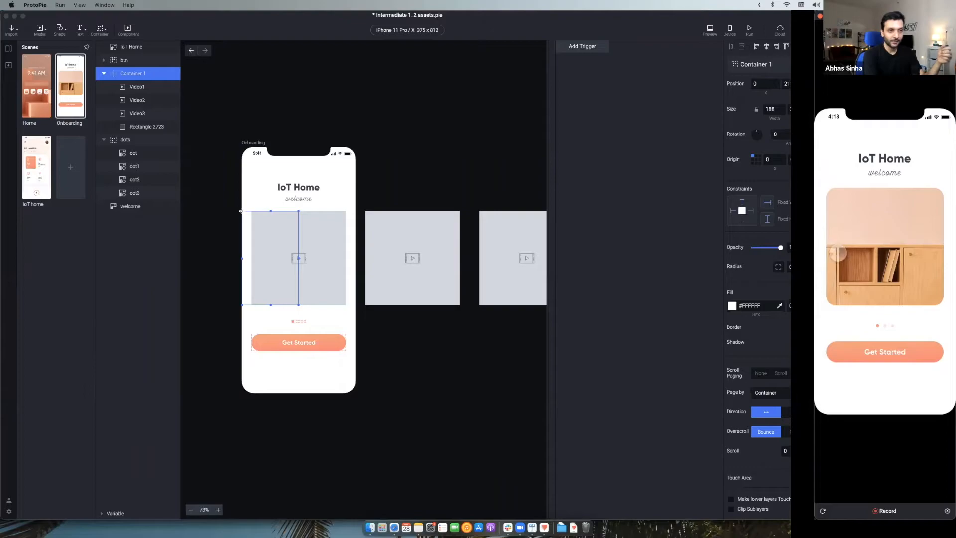
pyautogui.moveTo(878, 258); pyautogui.dragTo(832, 259)
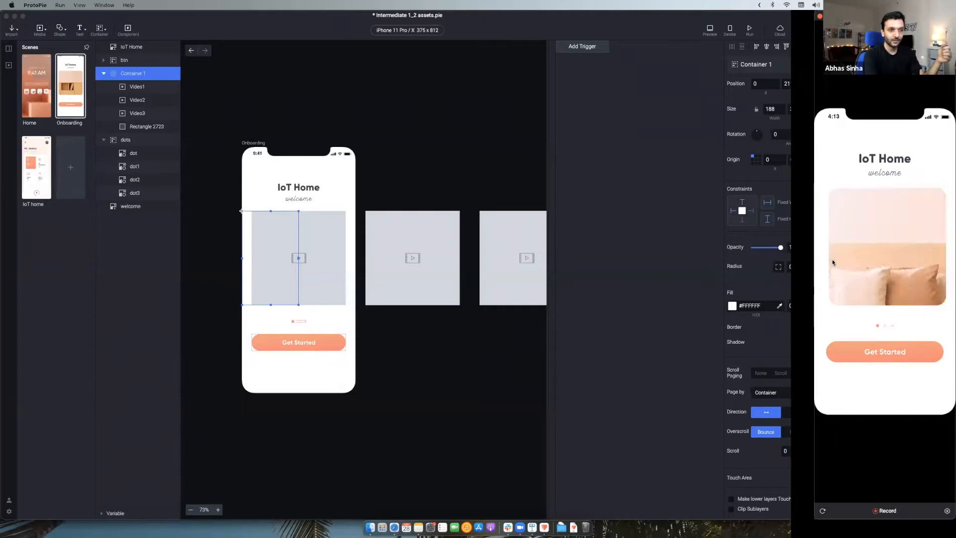
pyautogui.click(783, 266)
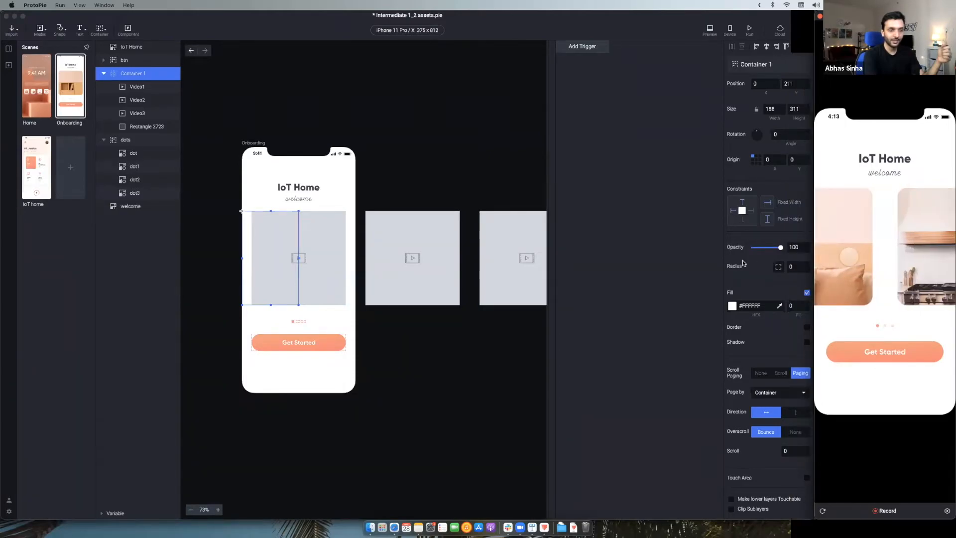
pyautogui.moveTo(841, 248); pyautogui.dragTo(841, 249)
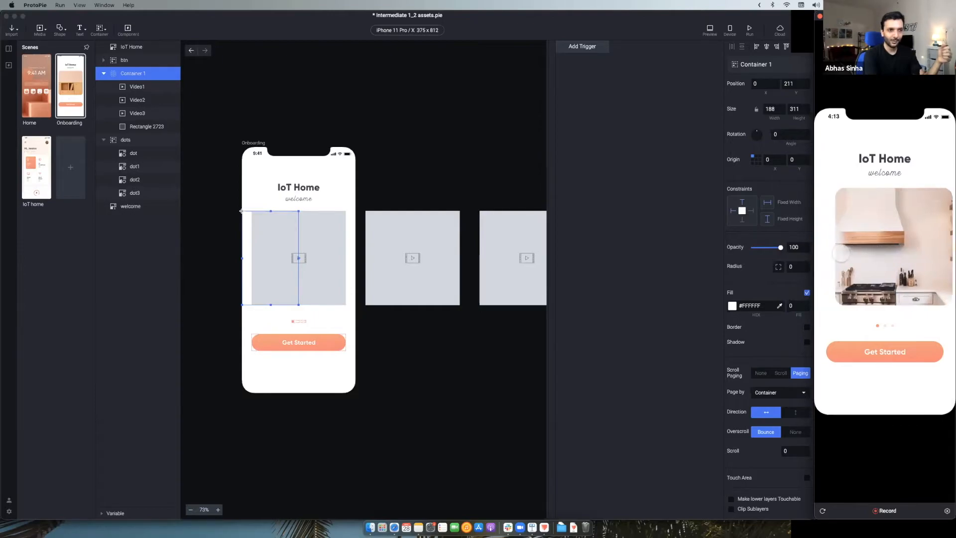
pyautogui.moveTo(841, 253); pyautogui.dragTo(797, 255)
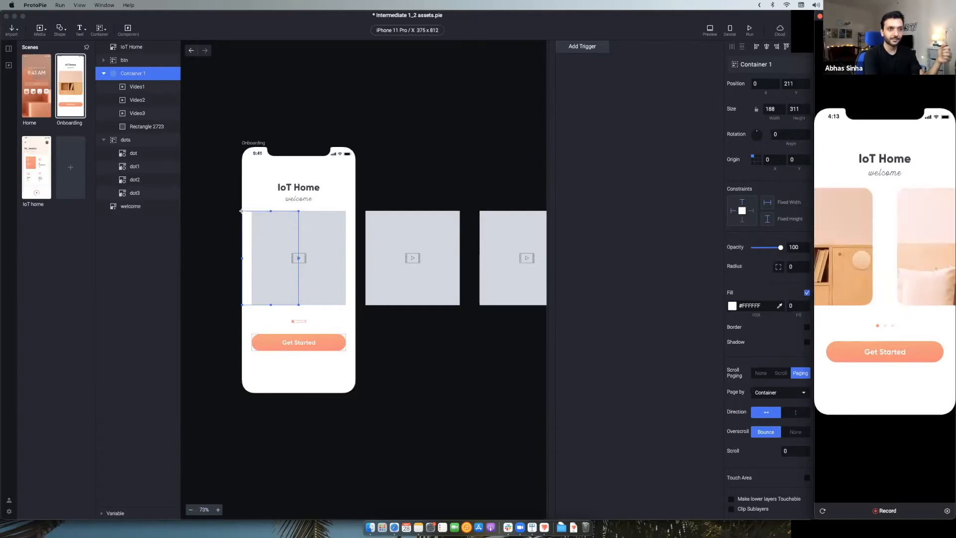
# Widen Container 1 back to a width of 375 on the canvas.
pyautogui.click(291, 259)
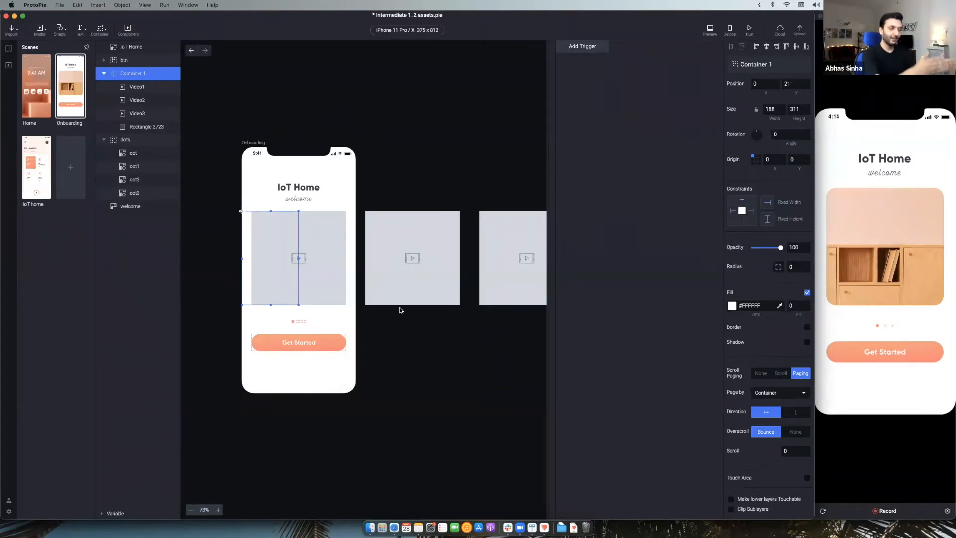
pyautogui.moveTo(299, 259); pyautogui.dragTo(356, 262)
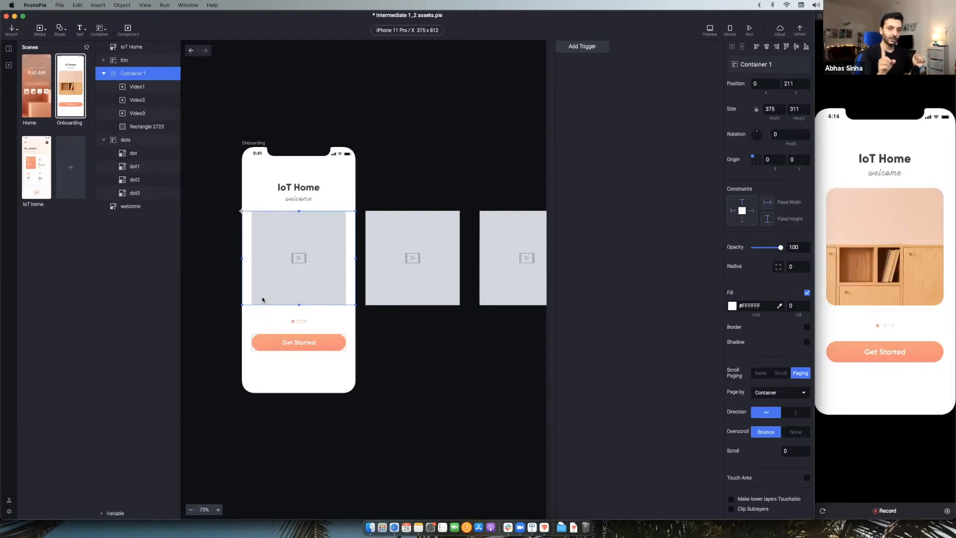
# Set the width of Container 1 to 100.
pyautogui.hscroll(1, 377, 270)
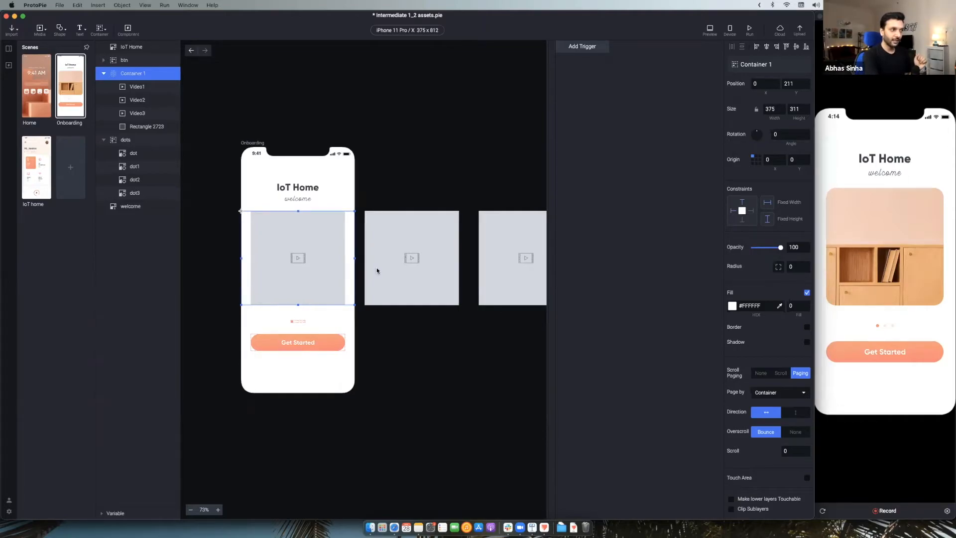
pyautogui.hscroll(2, 377, 270)
pyautogui.scroll(-3, 377, 271)
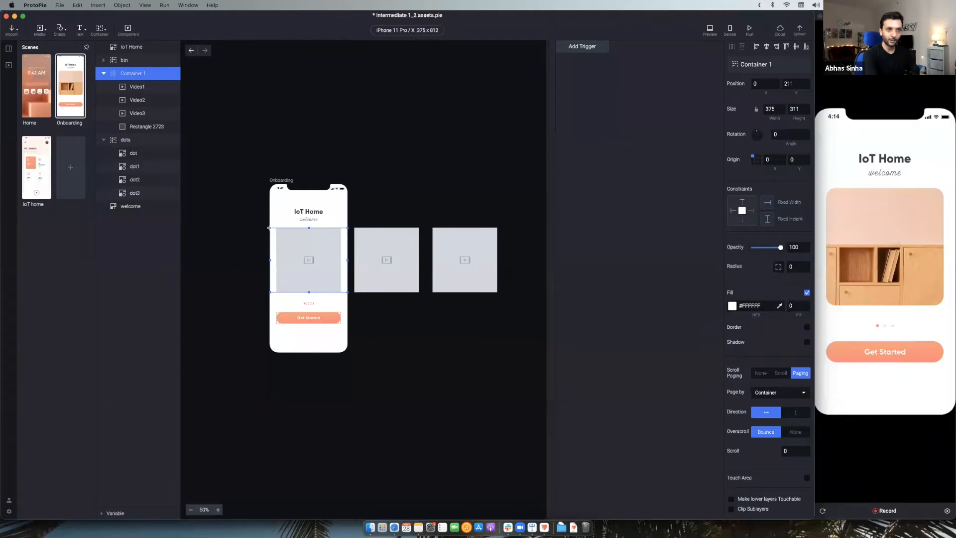
pyautogui.click(900, 242)
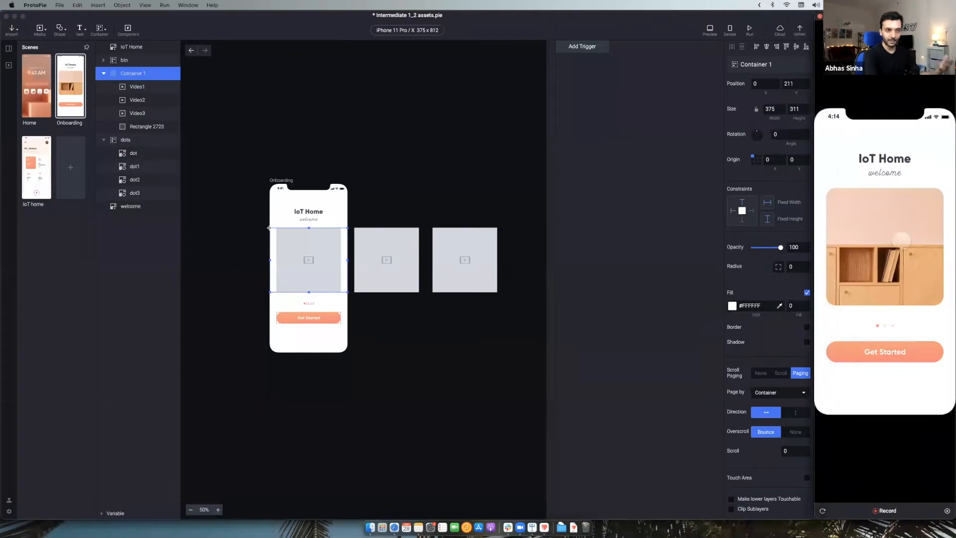
pyautogui.click(770, 112)
pyautogui.click(772, 111)
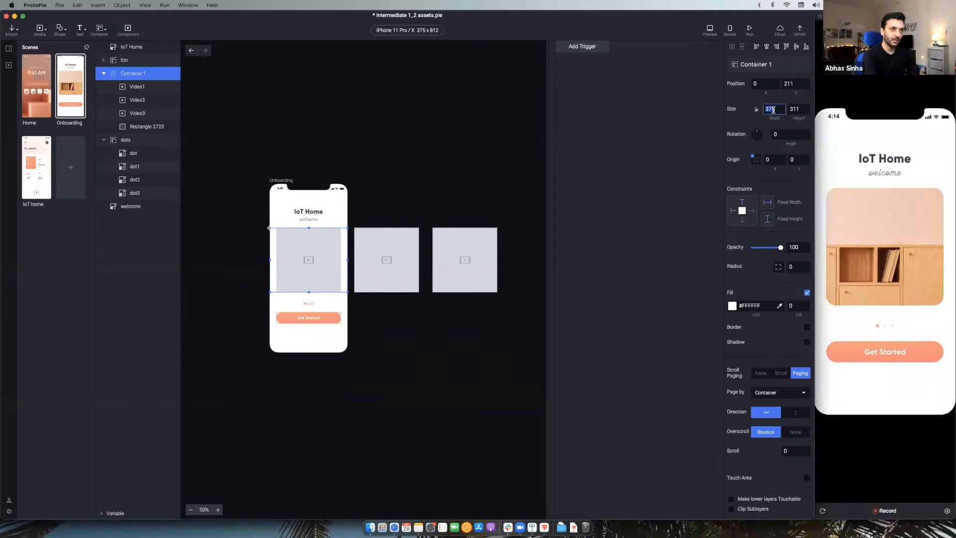
pyautogui.write('100')
pyautogui.press('Return')
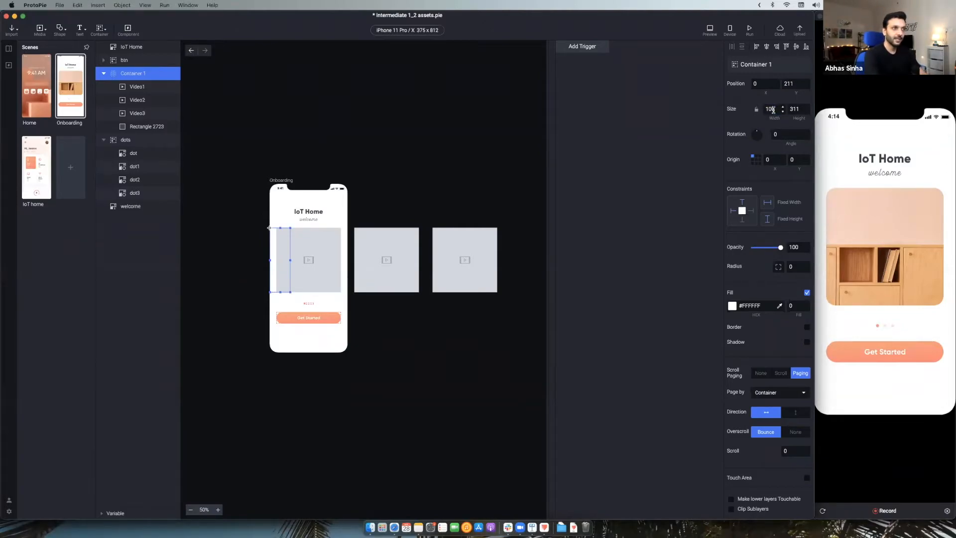
# Page back and forth through the videos in the preview to examine the scroll distance with the 100-wide container.
pyautogui.click(826, 252)
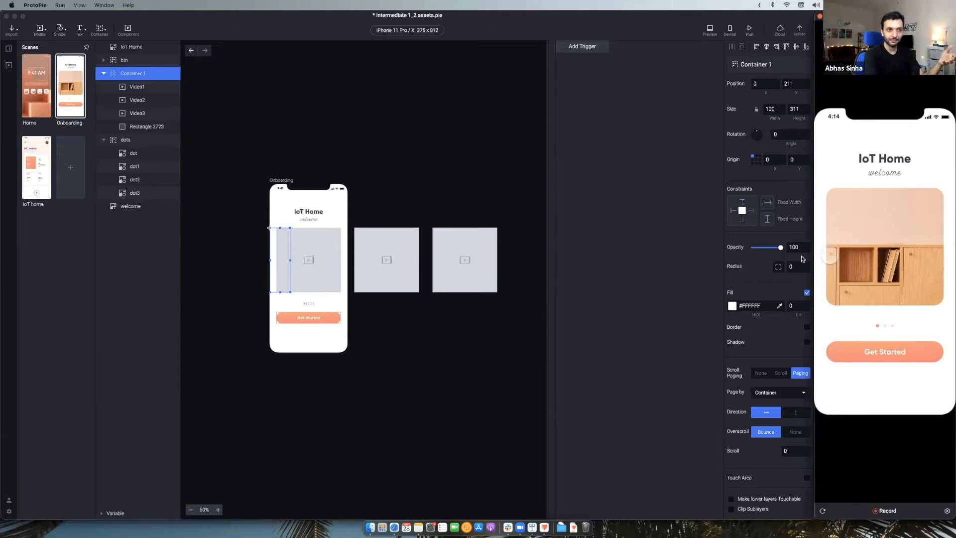
pyautogui.hscroll(3, 837, 249)
pyautogui.hscroll(3, 838, 249)
pyautogui.hscroll(3, 827, 249)
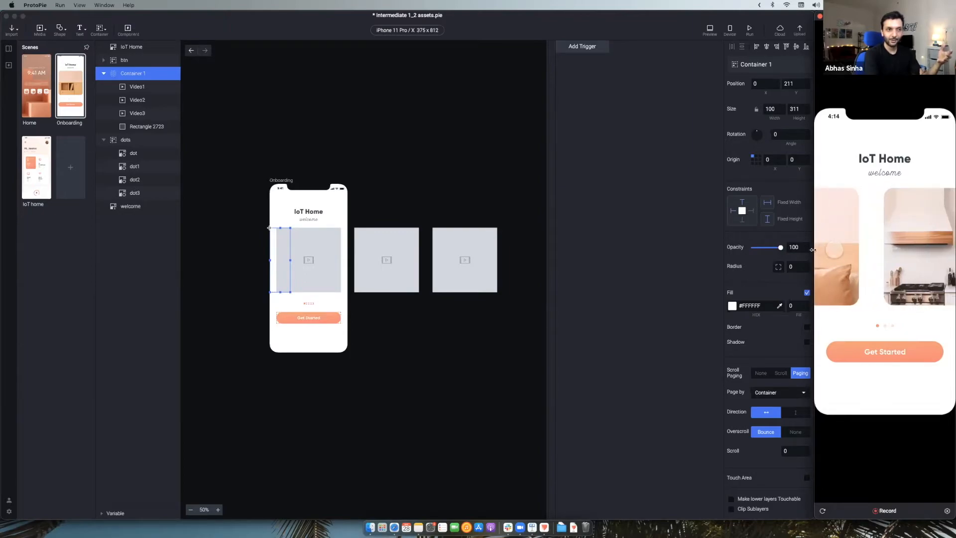
pyautogui.hscroll(3, 838, 249)
pyautogui.hscroll(3, 831, 251)
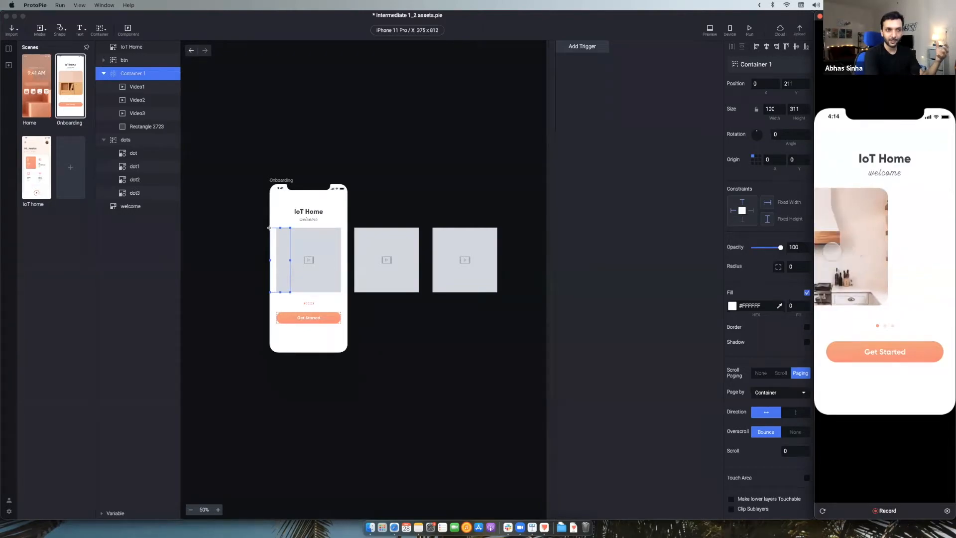
pyautogui.hscroll(-3, 831, 251)
pyautogui.hscroll(2, 831, 251)
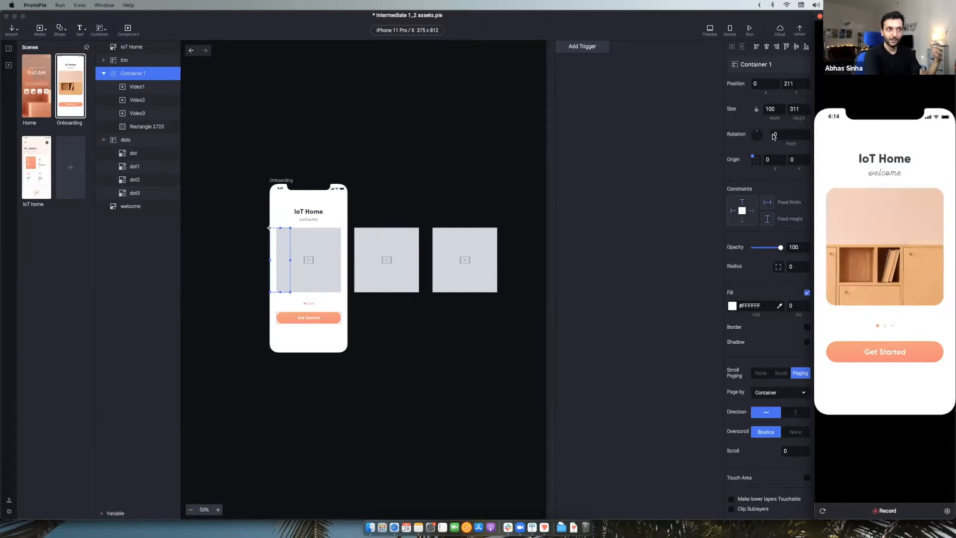
# Set the width of Container 1 to 375 and return to the preview.
pyautogui.click(771, 109)
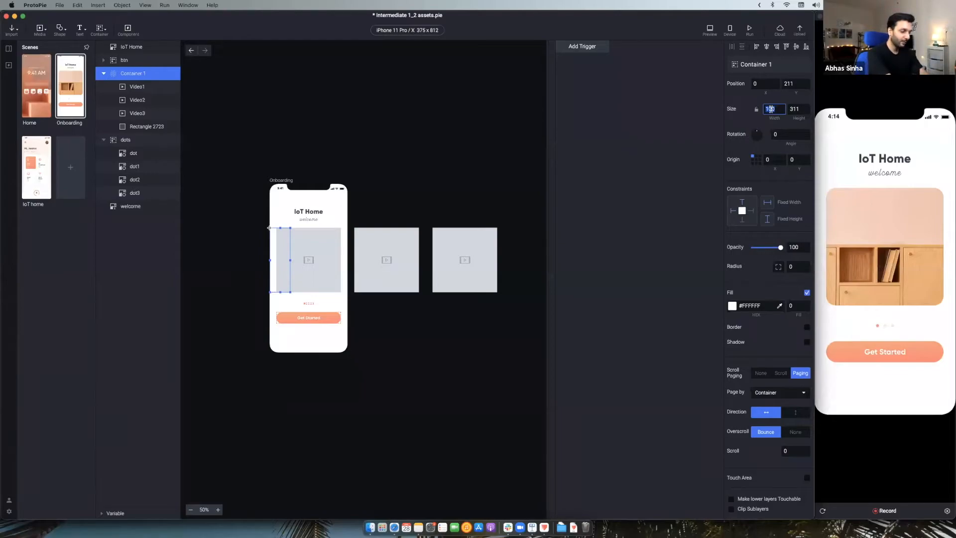
pyautogui.press('Return')
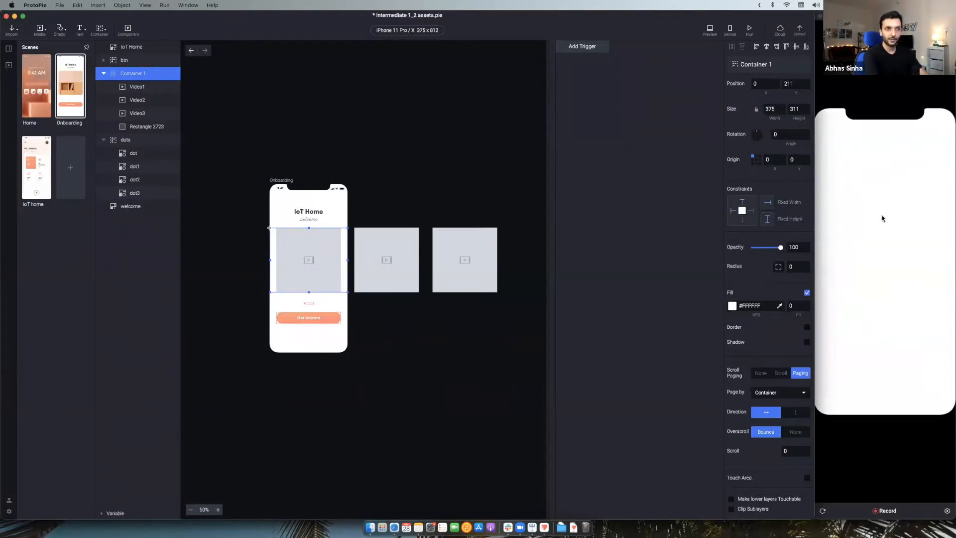
pyautogui.click(882, 216)
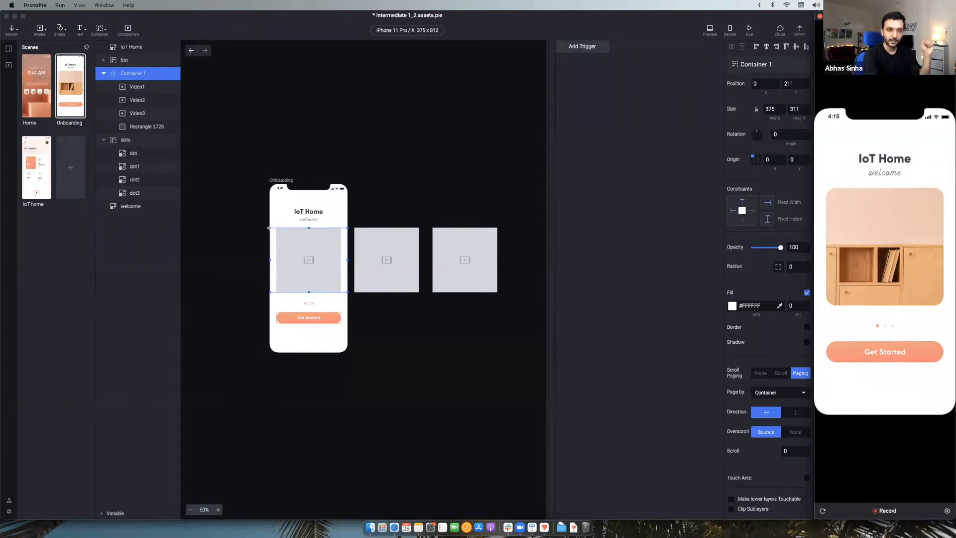
# Move the three videos and Rectangle 2723 out of Container 1, and delete the empty container.
pyautogui.click(133, 87)
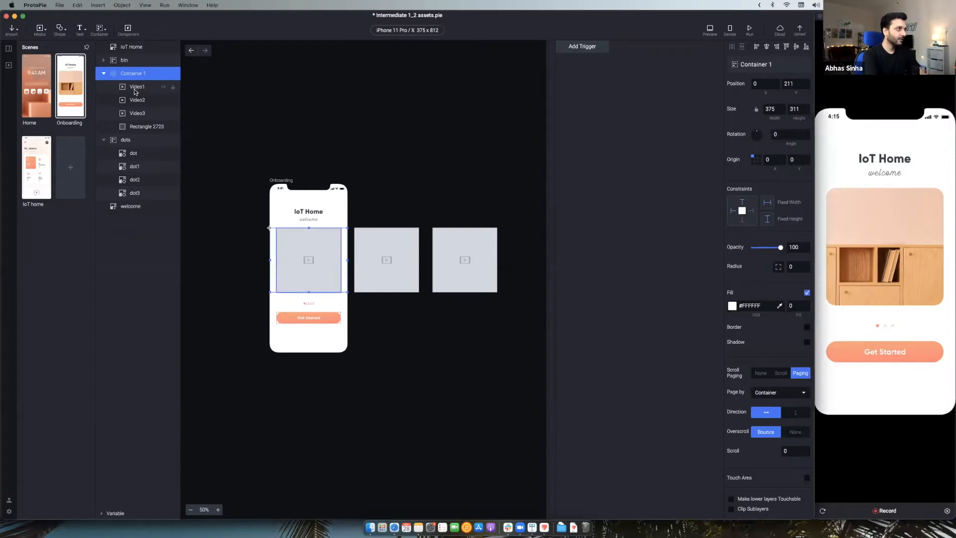
pyautogui.click(135, 88)
pyautogui.keyDown('shift'); pyautogui.click(141, 128); pyautogui.keyUp('shift')
pyautogui.moveTo(135, 102); pyautogui.dragTo(127, 70)
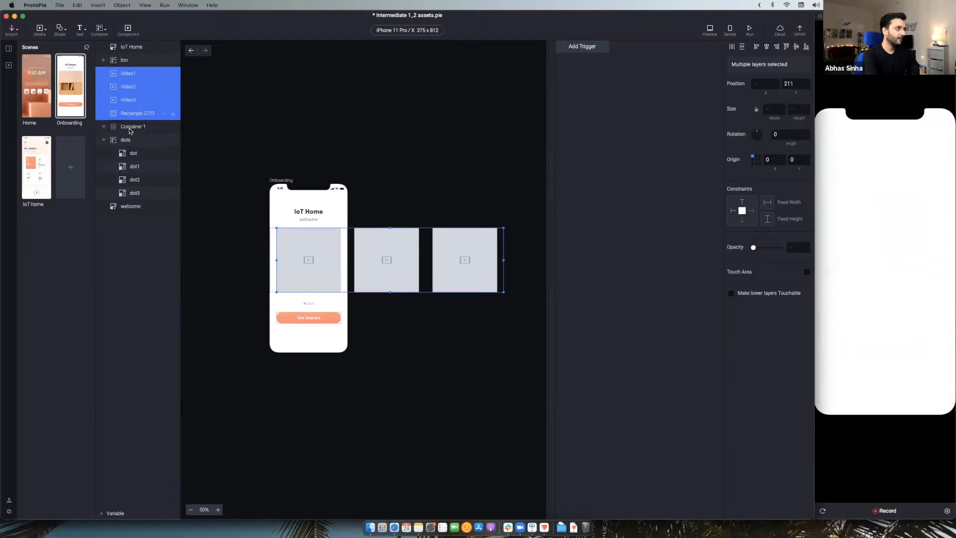
pyautogui.click(131, 127)
pyautogui.press('Delete')
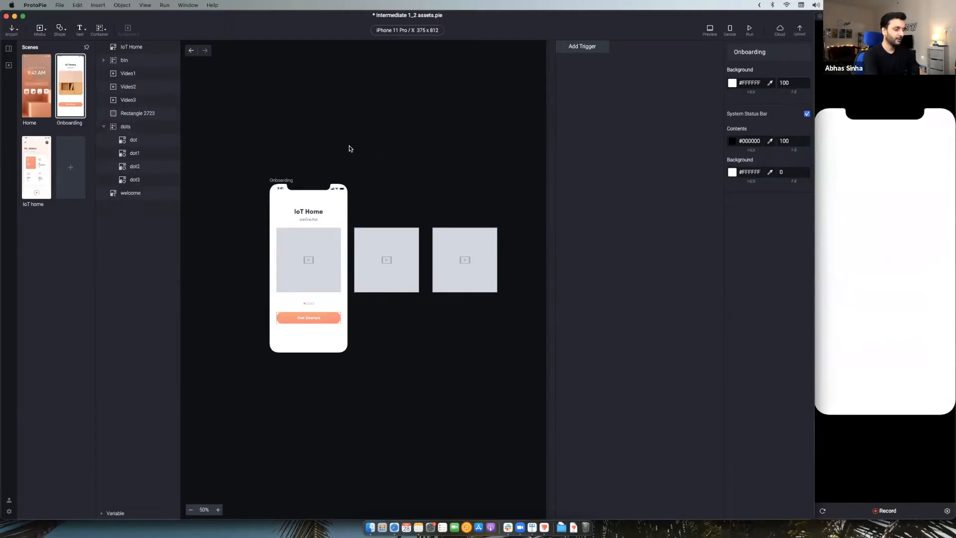
# Add a new container over the first video, positioned at 0, 211 and sized 375 × 311.
pyautogui.scroll(2, 257, 126)
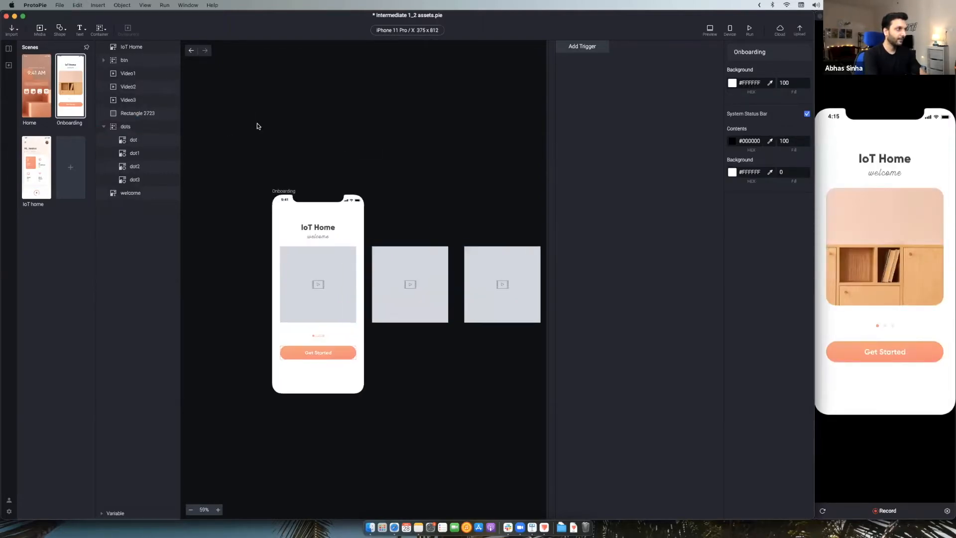
pyautogui.click(104, 31)
pyautogui.click(109, 47)
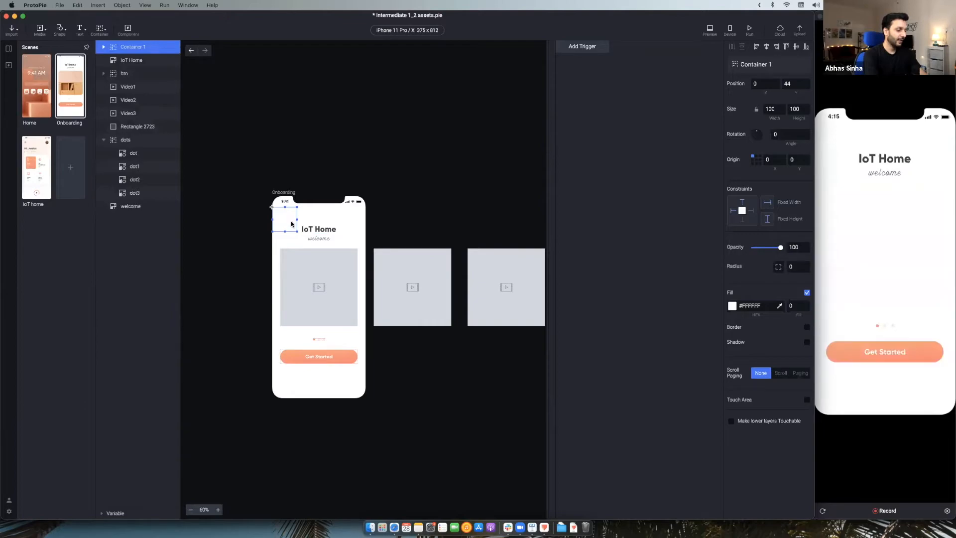
pyautogui.moveTo(286, 225); pyautogui.dragTo(366, 329)
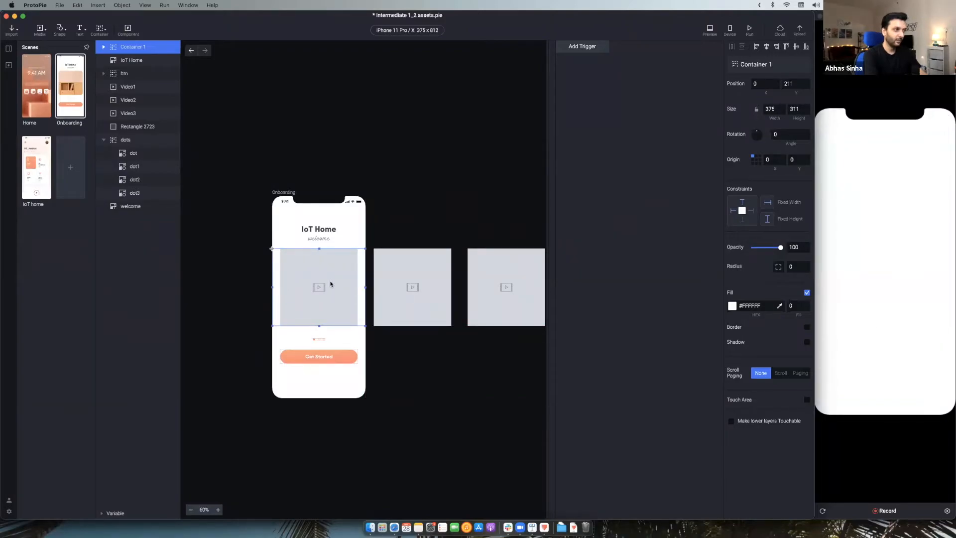
# Move Video1, Video2, Video3 and Rectangle 2723 into the new Container 1.
pyautogui.click(125, 87)
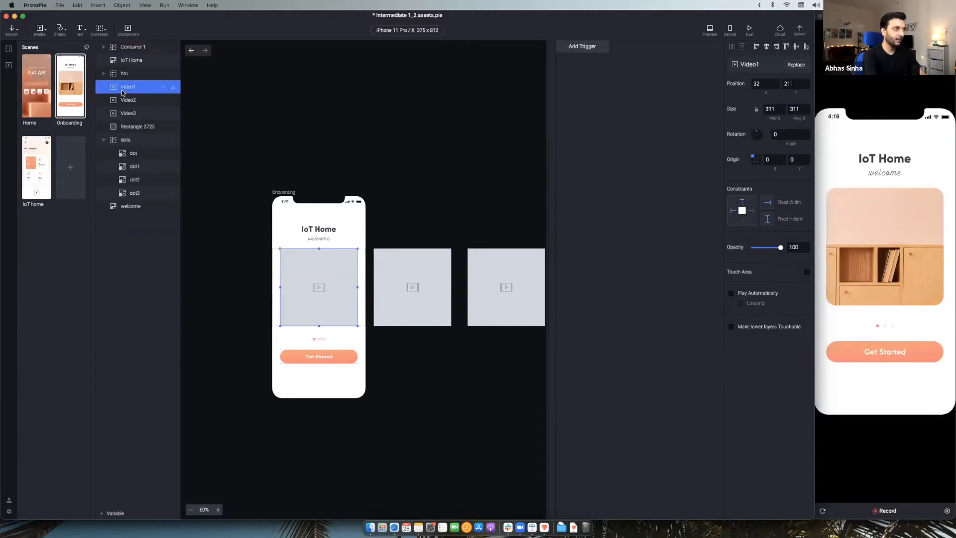
pyautogui.keyDown('shift'); pyautogui.click(125, 99); pyautogui.keyUp('shift')
pyautogui.keyDown('shift'); pyautogui.click(124, 113); pyautogui.keyUp('shift')
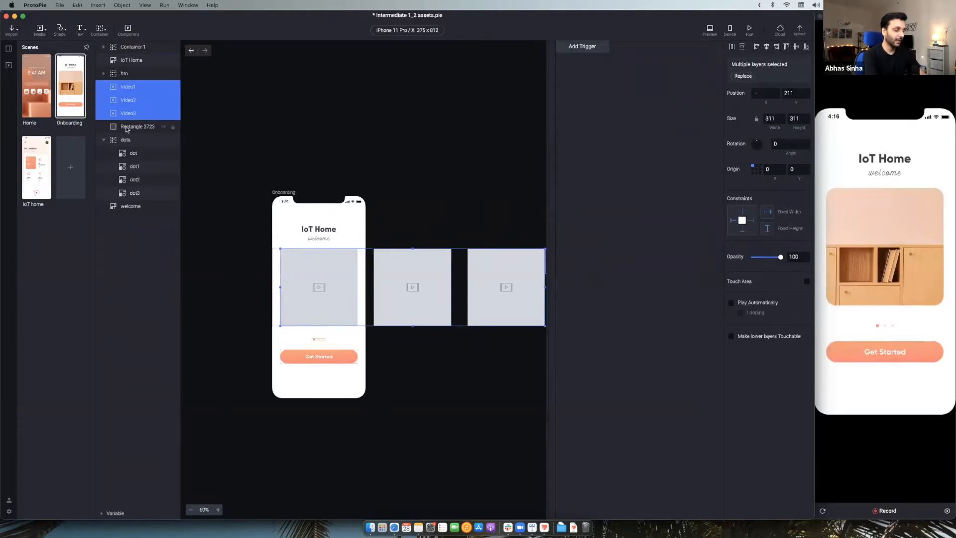
pyautogui.keyDown('shift'); pyautogui.click(128, 129); pyautogui.keyUp('shift')
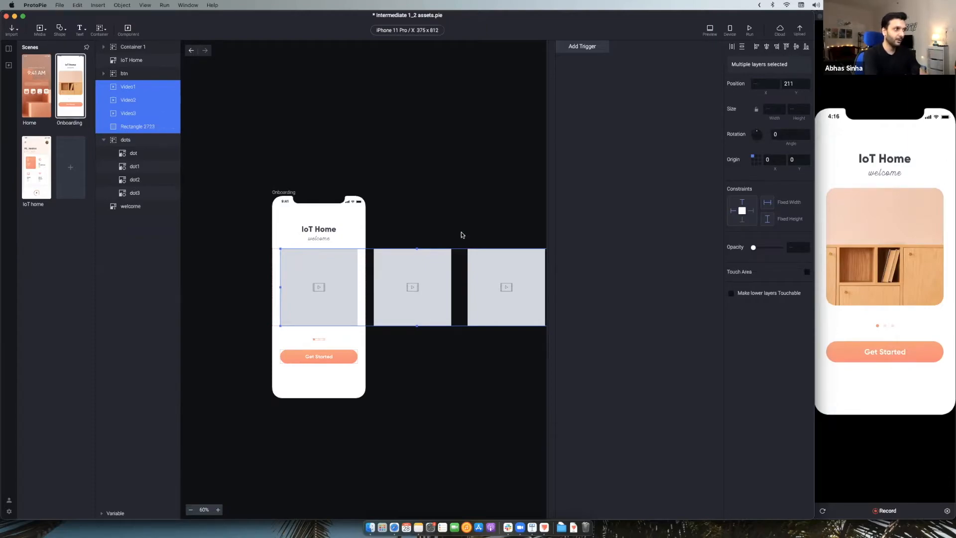
pyautogui.click(500, 266)
pyautogui.keyDown('shift'); pyautogui.click(420, 275); pyautogui.keyUp('shift')
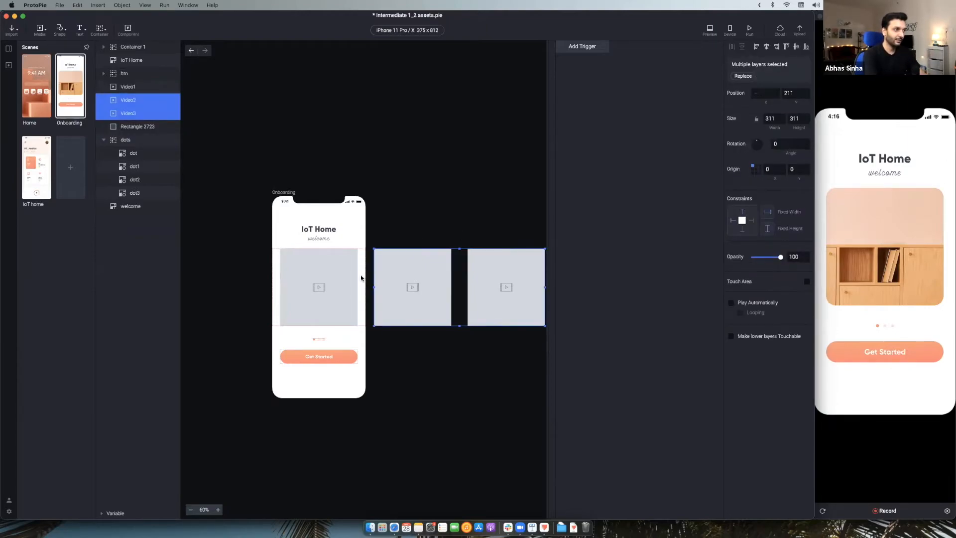
pyautogui.keyDown('shift'); pyautogui.click(361, 278); pyautogui.keyUp('shift')
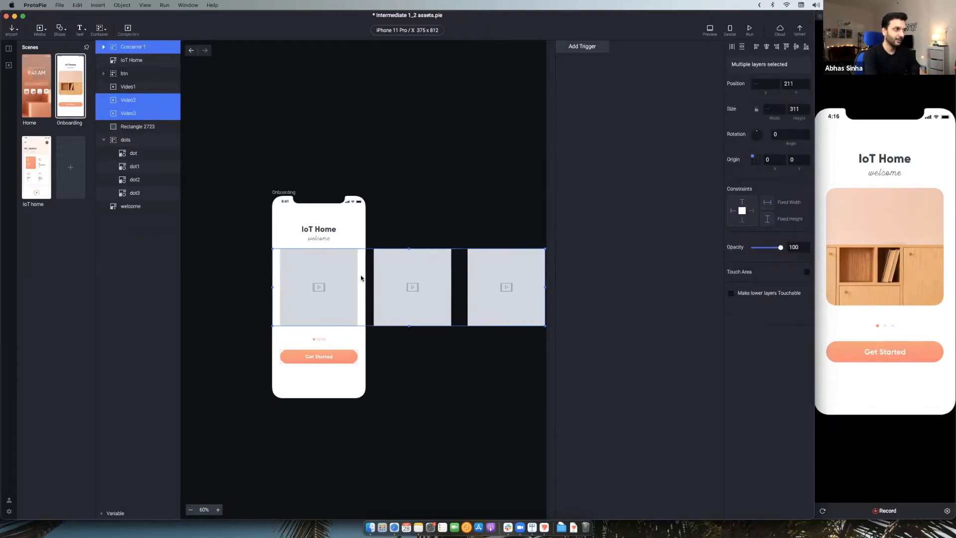
pyautogui.keyDown('shift'); pyautogui.click(151, 46); pyautogui.keyUp('shift')
pyautogui.keyDown('shift'); pyautogui.click(147, 88); pyautogui.keyUp('shift')
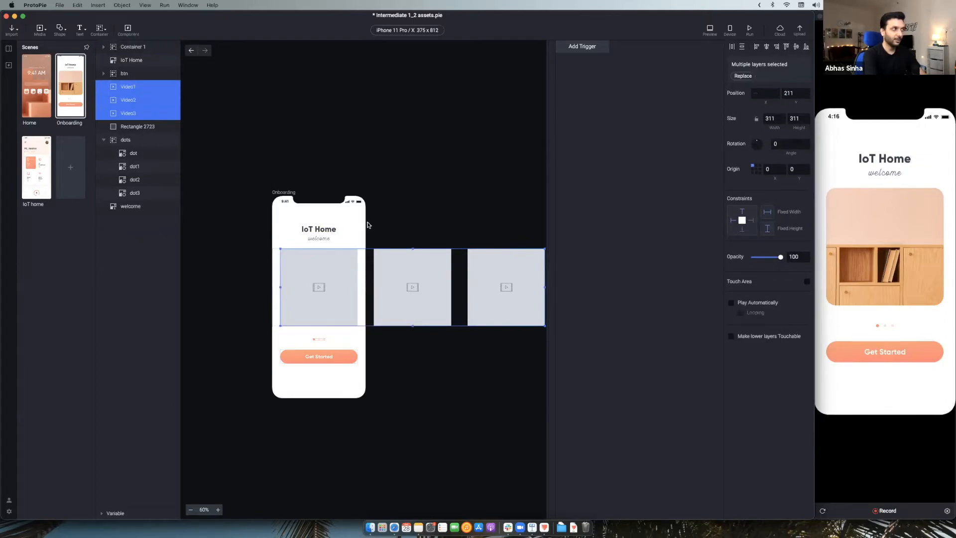
pyautogui.hscroll(3, 366, 221)
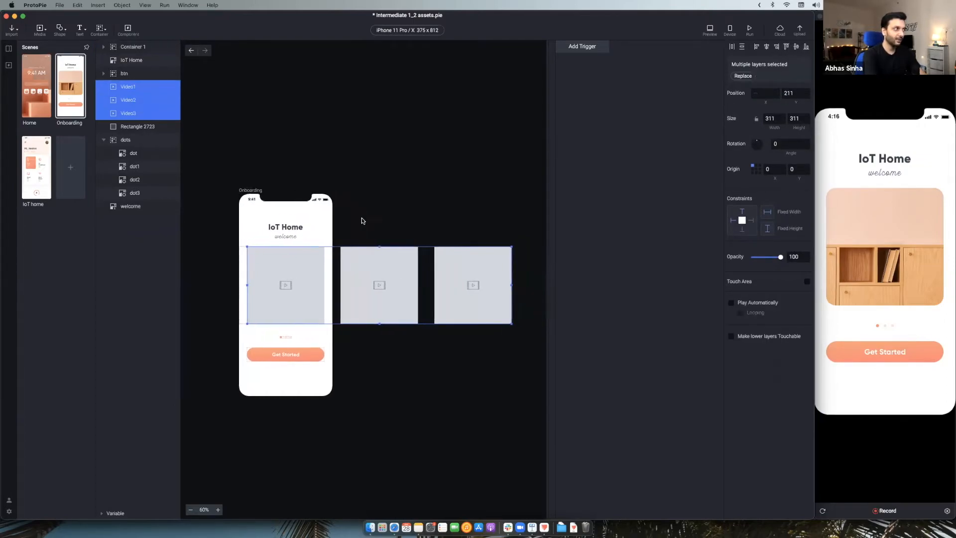
pyautogui.keyDown('shift'); pyautogui.click(133, 128); pyautogui.keyUp('shift')
pyautogui.moveTo(141, 89); pyautogui.dragTo(143, 49)
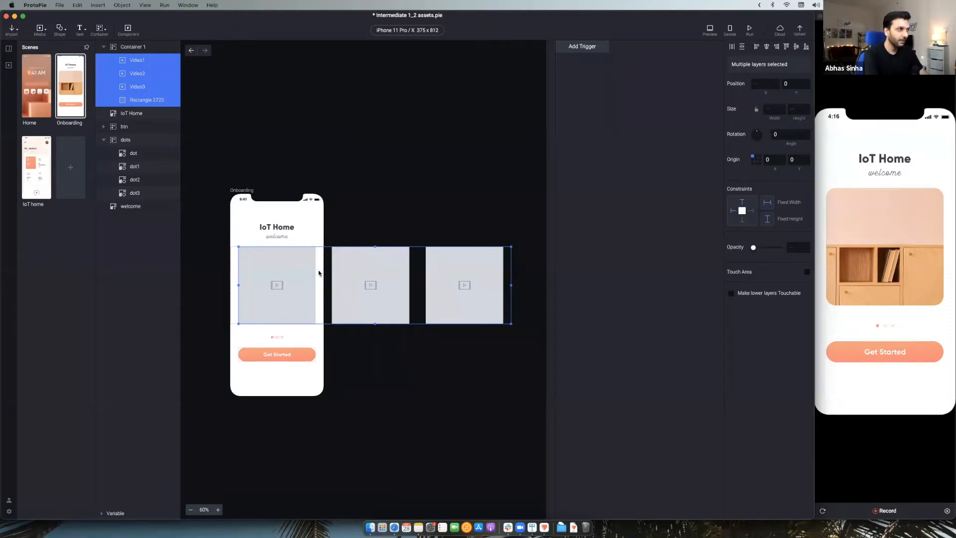
pyautogui.press('Escape')
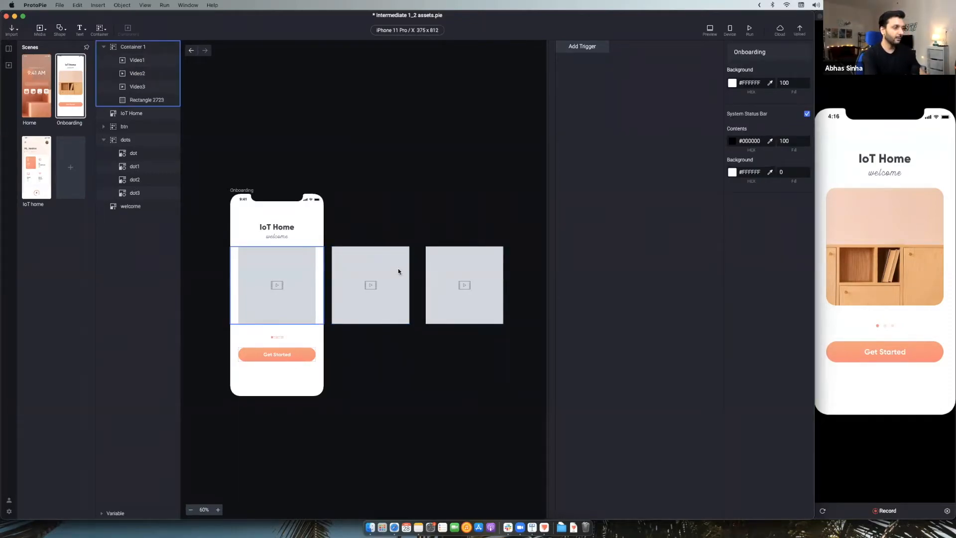
pyautogui.hscroll(-2, 398, 268)
pyautogui.scroll(-2, 318, 292)
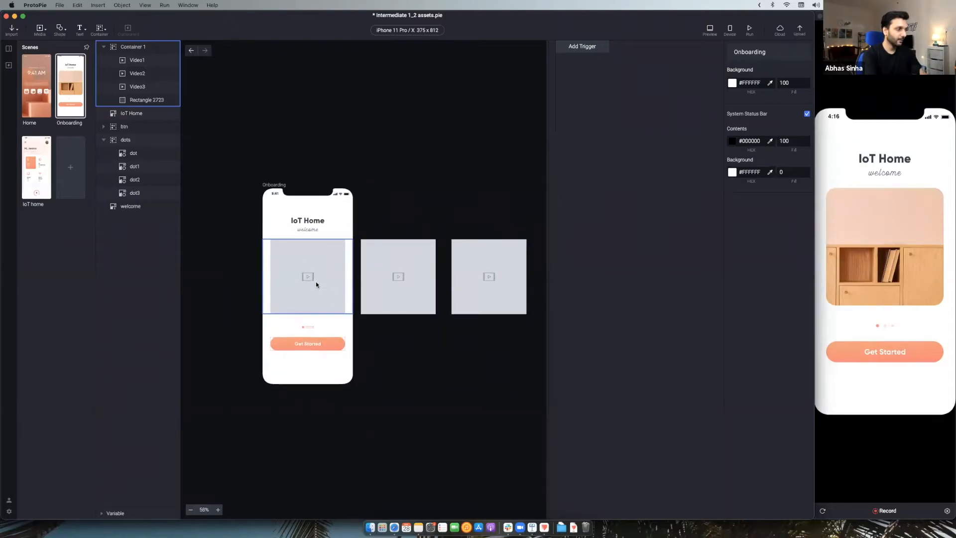
# Set Container 1 to horizontal paging by container and page through the videos in the preview.
pyautogui.click(877, 254)
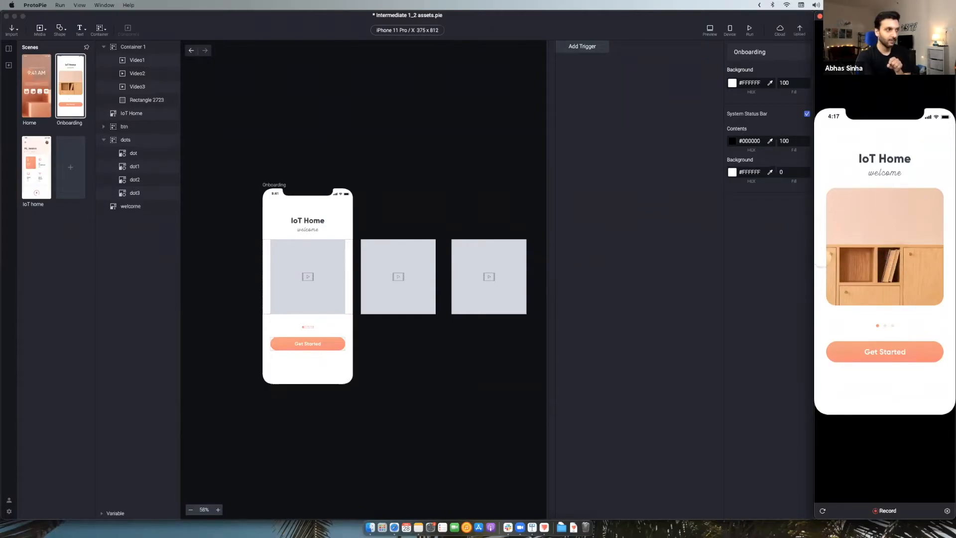
pyautogui.click(135, 50)
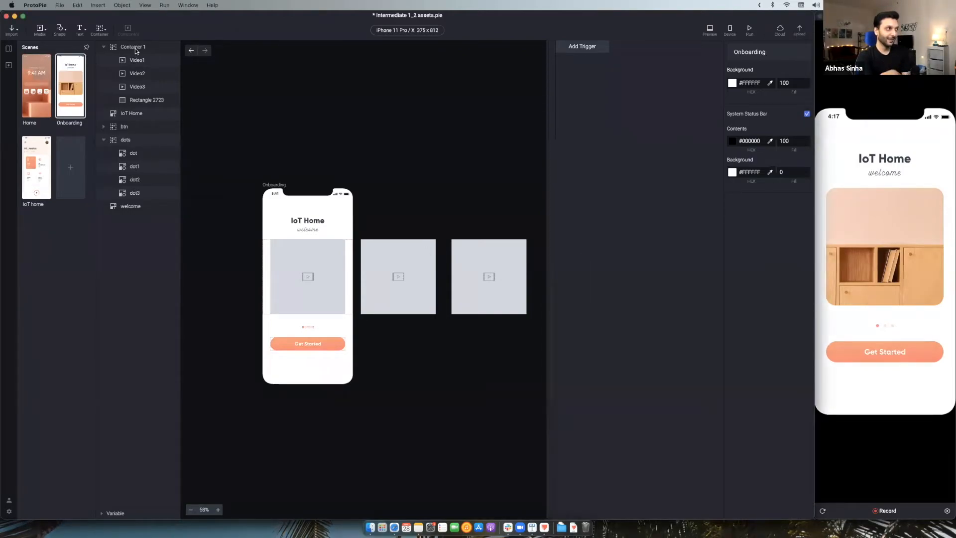
pyautogui.click(129, 46)
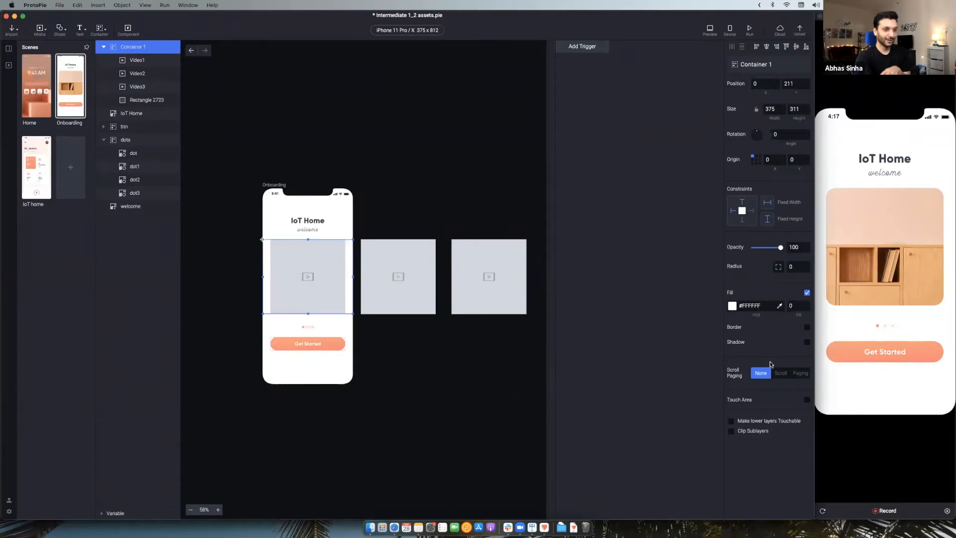
pyautogui.click(800, 372)
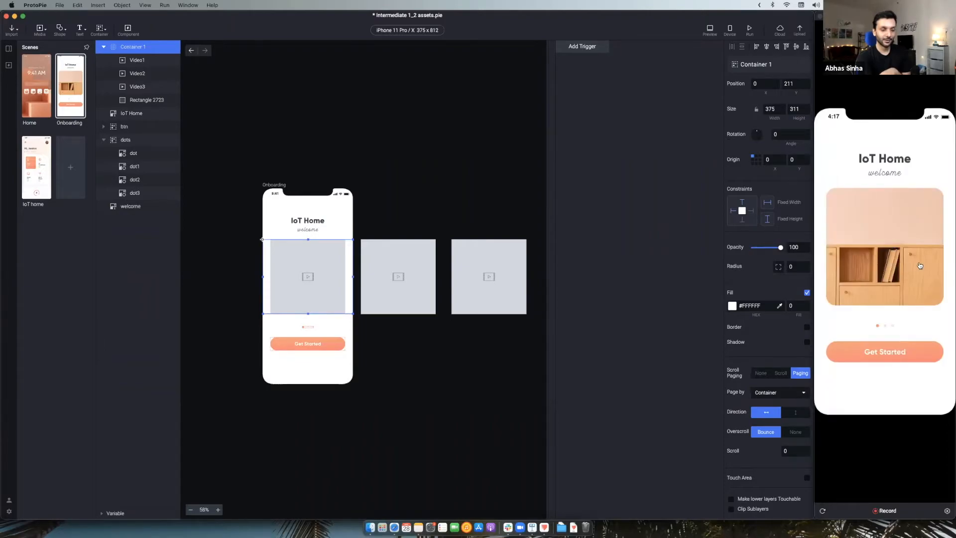
pyautogui.click(919, 261)
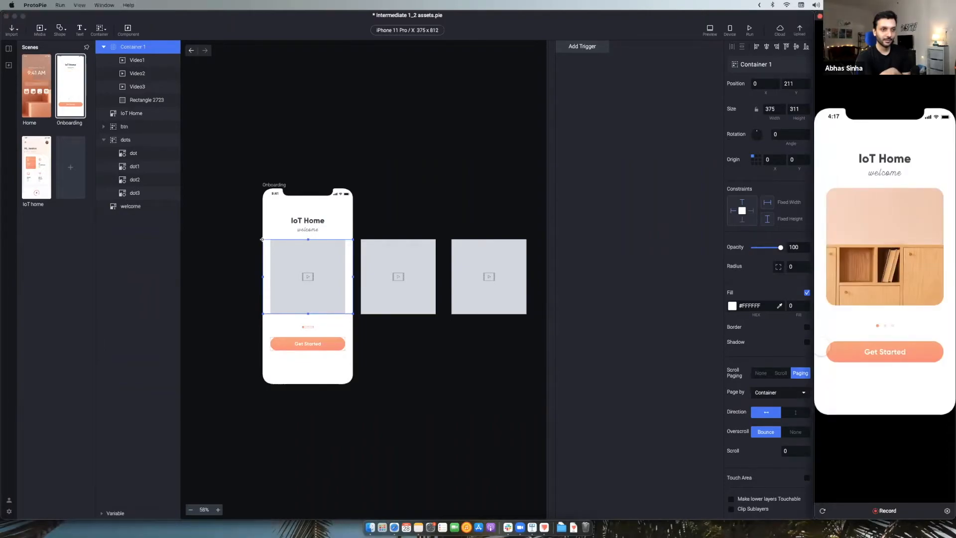
pyautogui.moveTo(912, 224); pyautogui.dragTo(834, 243)
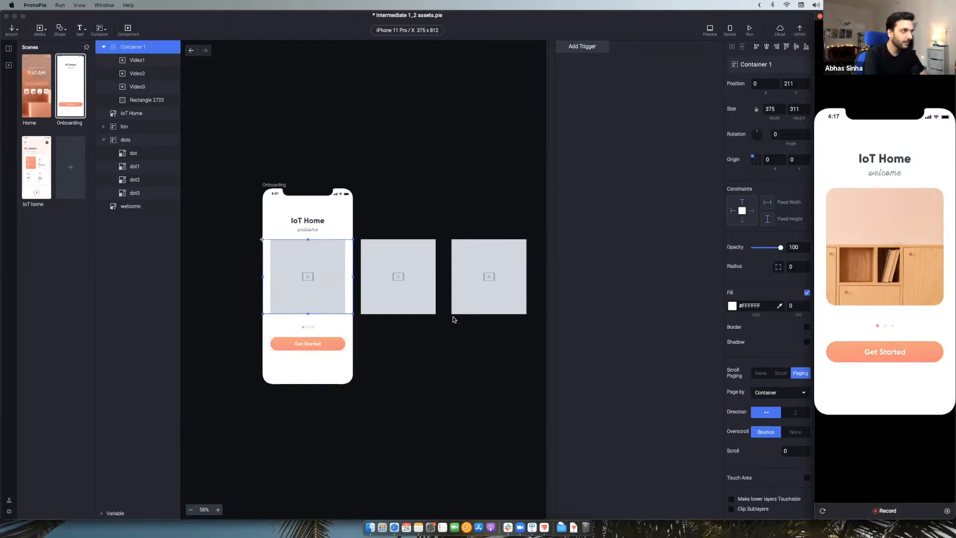
# Shift Video1 and Video2 together leftward inside Container 1 so that both partly overlap the phone screen.
pyautogui.click(398, 275)
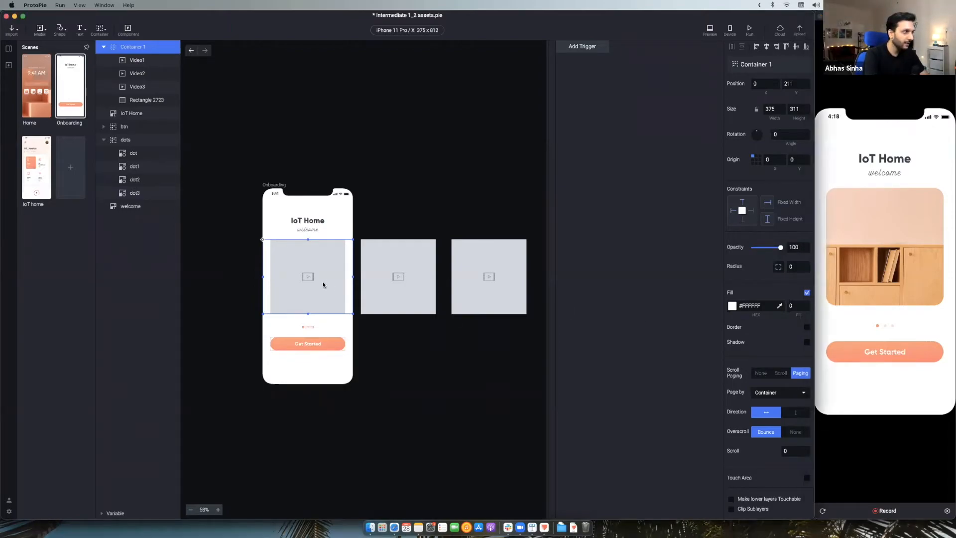
pyautogui.click(152, 61)
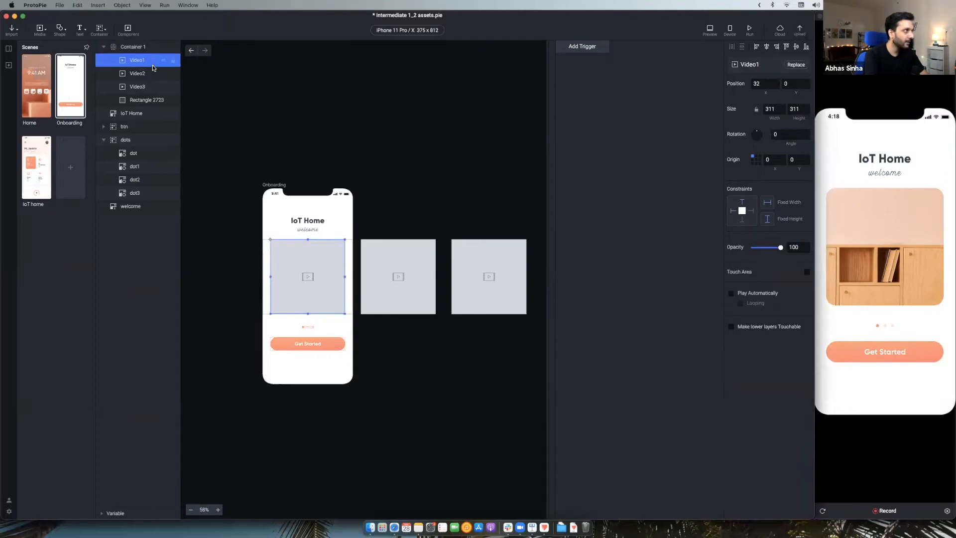
pyautogui.keyDown('shift'); pyautogui.click(150, 74); pyautogui.keyUp('shift')
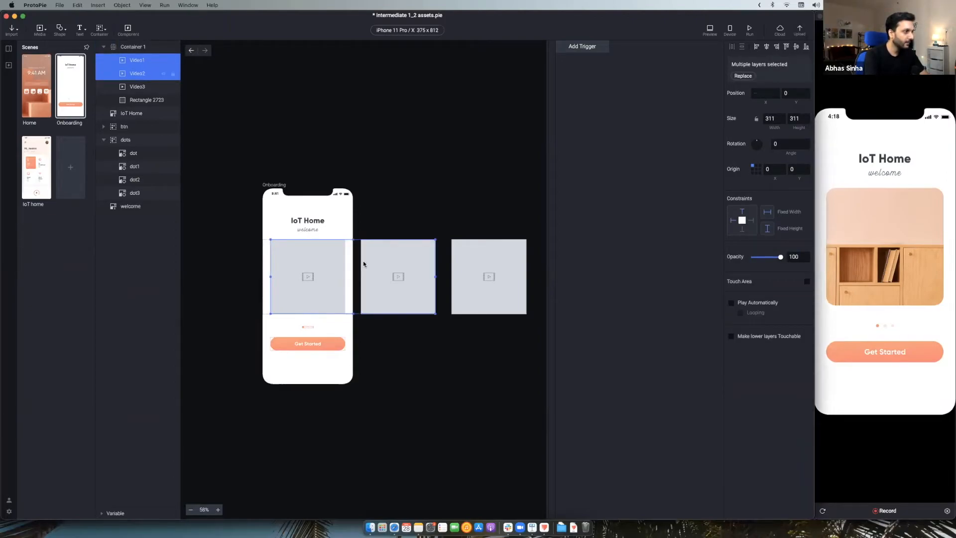
pyautogui.moveTo(350, 263); pyautogui.dragTo(323, 265)
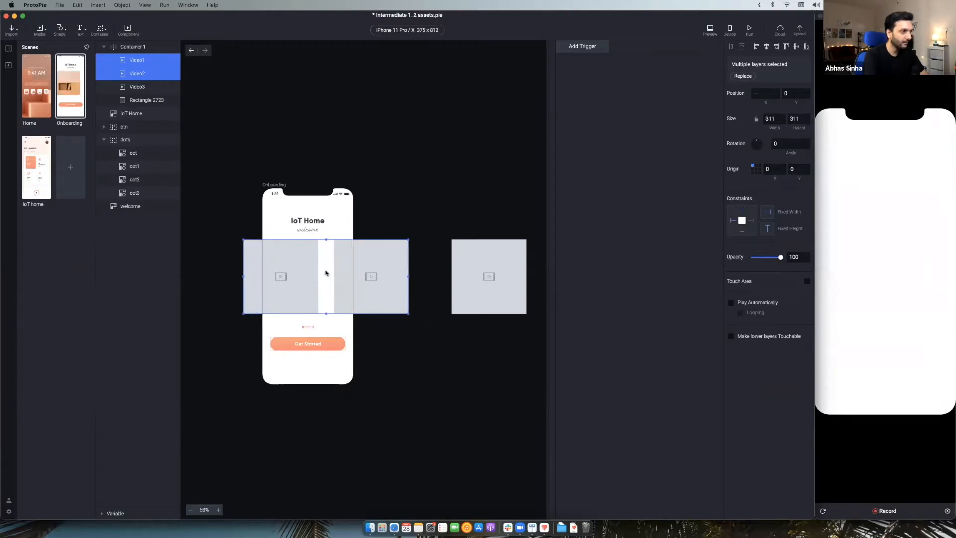
# Nudge Video1 toward Video2 to an X position of -23, narrowing the gap between them.
pyautogui.doubleClick(289, 288)
pyautogui.press('Right')
pyautogui.press('Right')
pyautogui.press('Right')
pyautogui.press('Right')
pyautogui.press('Right')
pyautogui.press('Right')
pyautogui.press('Right')
pyautogui.press('Right')
pyautogui.press('Right')
pyautogui.press('Right')
pyautogui.press('Right')
pyautogui.press('Right')
pyautogui.press('Right')
pyautogui.press('Right')
pyautogui.press('Right')
pyautogui.press('Right')
pyautogui.press('Right')
pyautogui.press('Right')
pyautogui.press('Right')
pyautogui.press('Right')
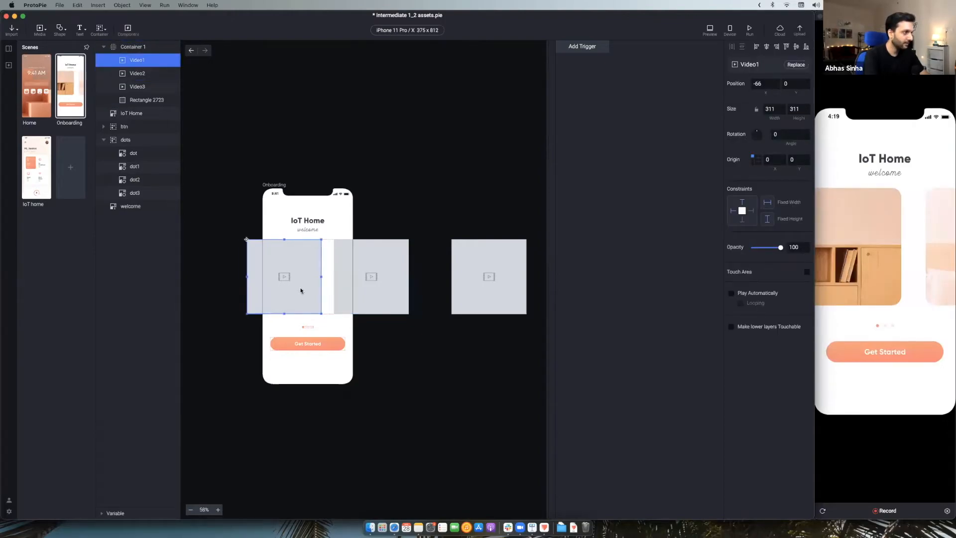
pyautogui.press('Left')
pyautogui.press('Left')
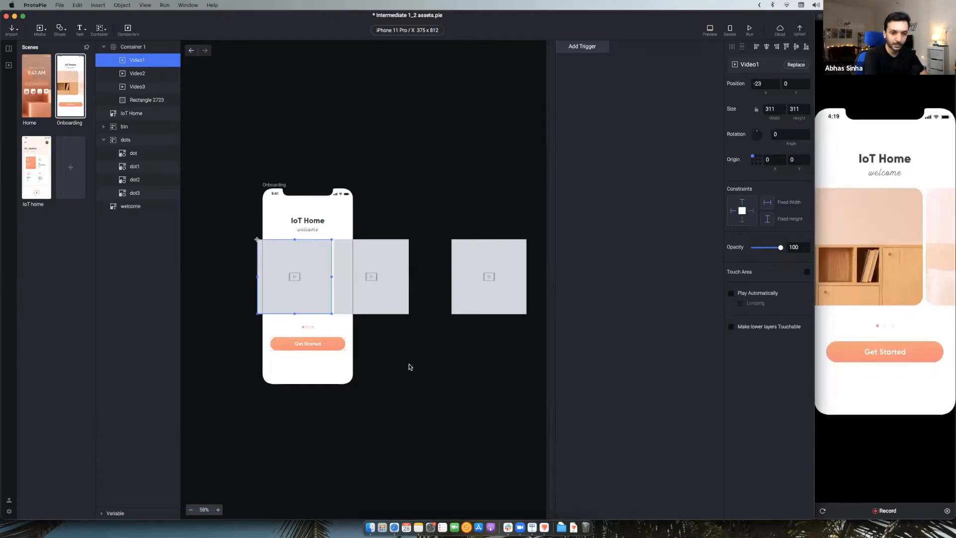
# Page to the second video in the preview, and undo the moves of Video1 and Video2.
pyautogui.click(865, 259)
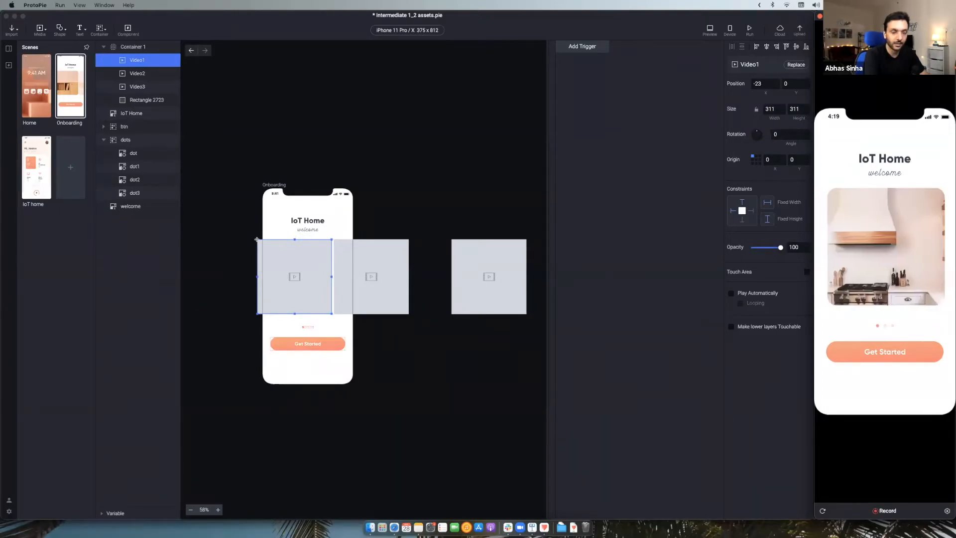
pyautogui.click(448, 355)
pyautogui.press('super+z')
pyautogui.press('super+z')
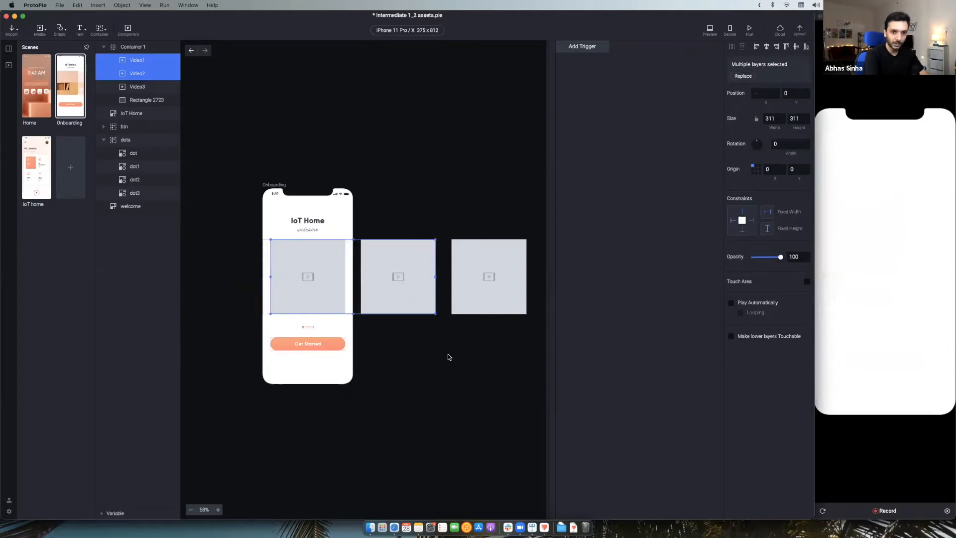
pyautogui.press('super+z')
# Hide Container 1 and create a row of three 231 × 100 rectangles at Y 237 by drawing one and duplicating it twice.
pyautogui.click(104, 48)
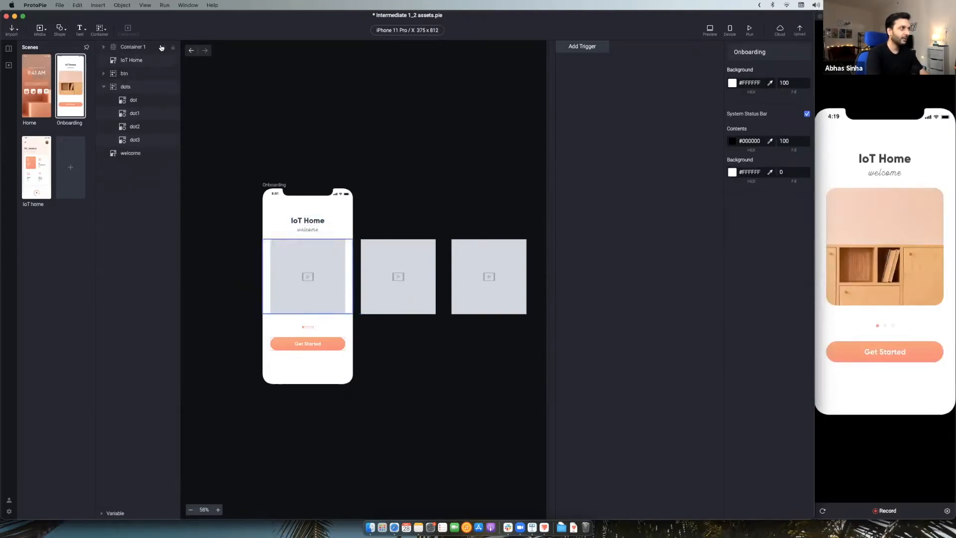
pyautogui.click(163, 47)
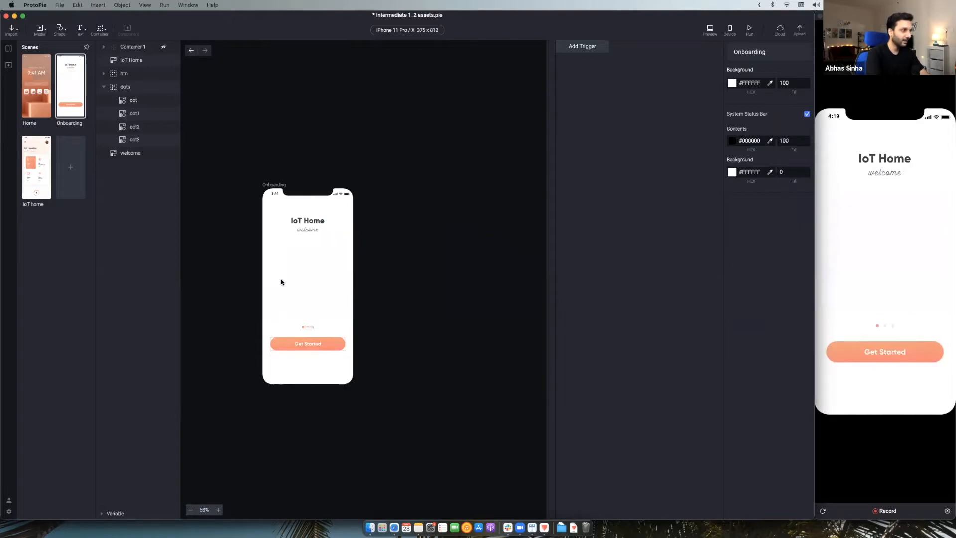
pyautogui.press('r')
pyautogui.moveTo(279, 219); pyautogui.dragTo(395, 266)
pyautogui.keyDown('shift'); pyautogui.click(283, 257); pyautogui.keyUp('shift')
pyautogui.keyDown('shift'); pyautogui.click(368, 259); pyautogui.keyUp('shift')
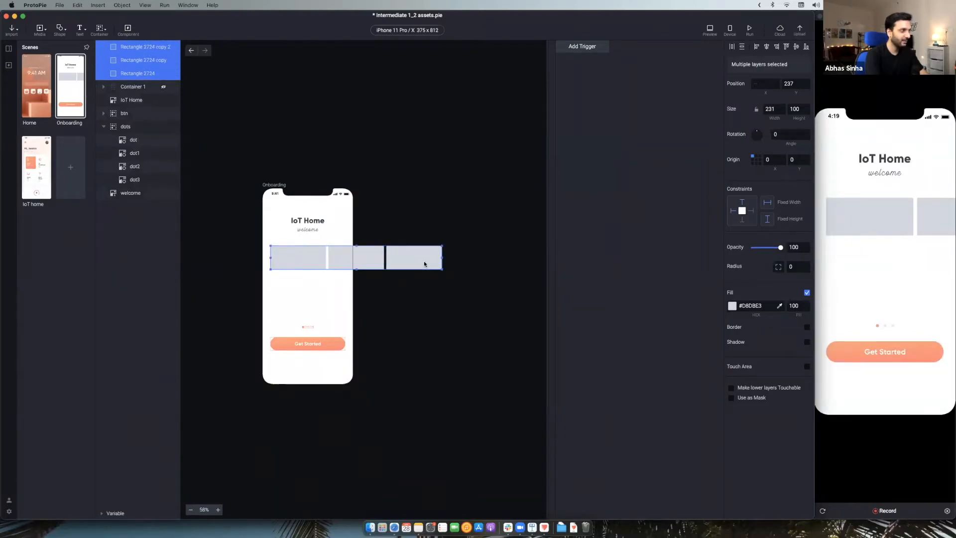
# Add a 375 × 100 container at 0, 237 over the rectangles and move all three rectangles into it.
pyautogui.click(101, 29)
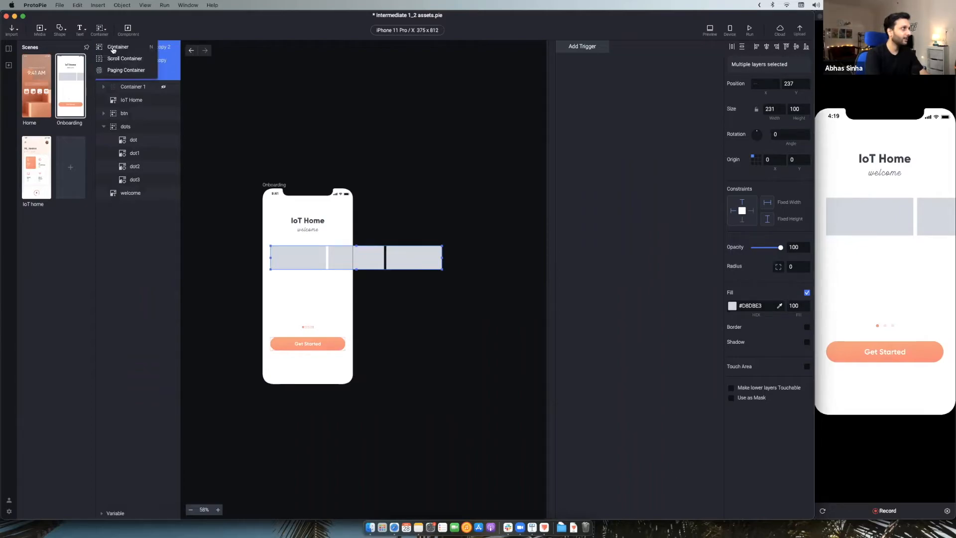
pyautogui.click(119, 48)
pyautogui.moveTo(274, 215); pyautogui.dragTo(353, 257)
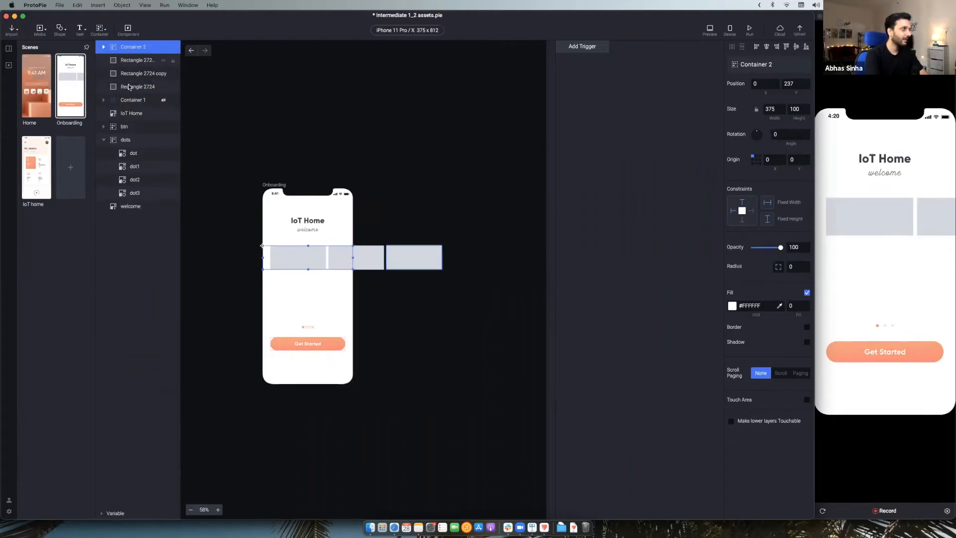
pyautogui.click(129, 62)
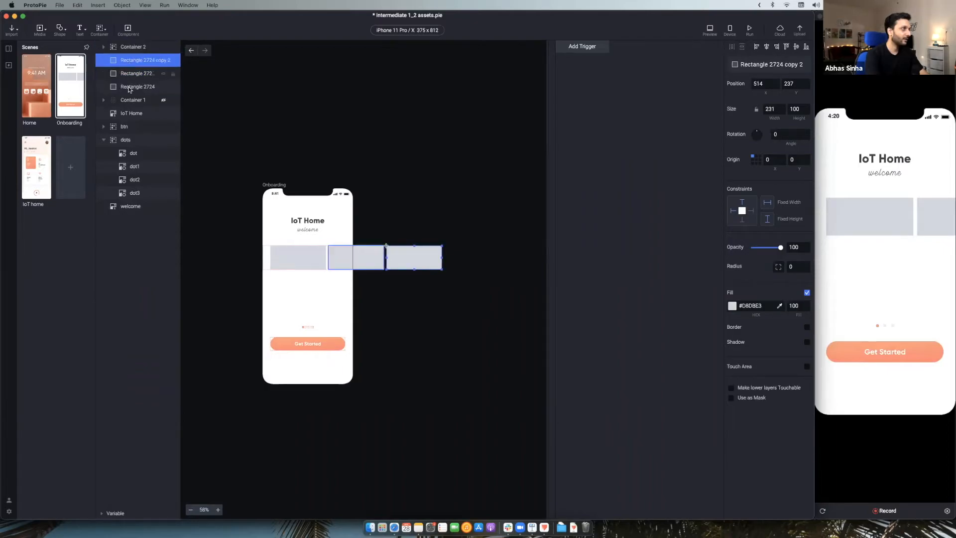
pyautogui.keyDown('shift'); pyautogui.click(131, 86); pyautogui.keyUp('shift')
pyautogui.moveTo(130, 60); pyautogui.dragTo(130, 47)
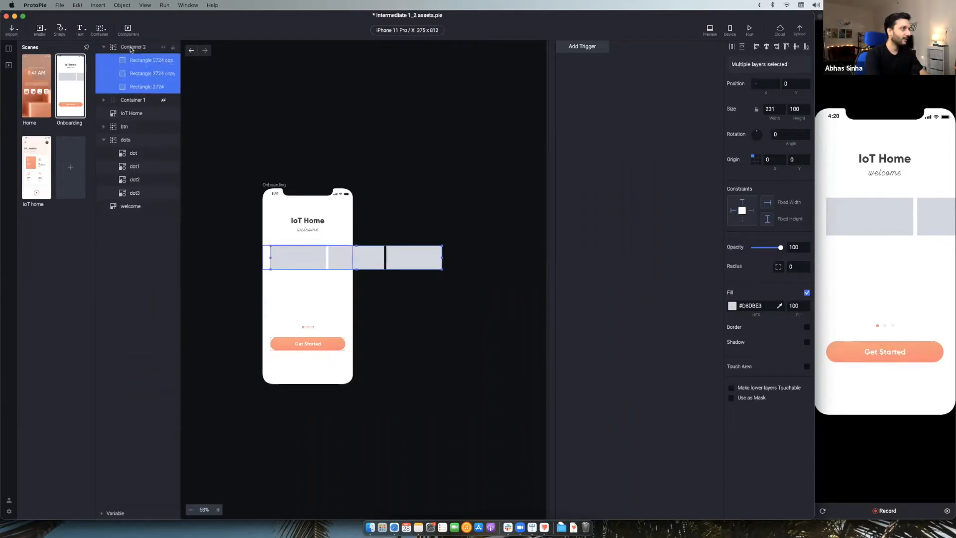
# Set Container 2 to horizontal paging by container and page through the rectangles in the preview.
pyautogui.click(130, 47)
pyautogui.click(800, 373)
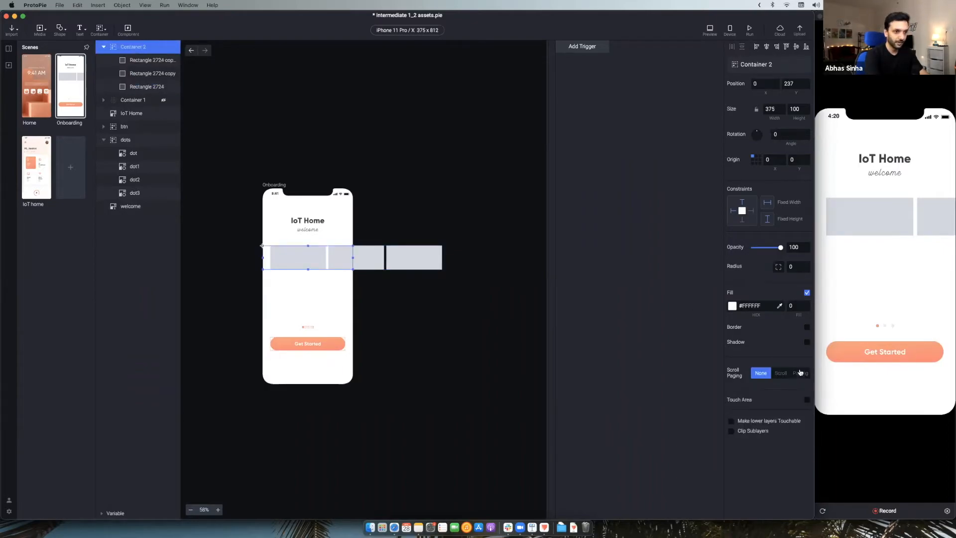
pyautogui.moveTo(873, 252); pyautogui.dragTo(830, 220)
pyautogui.moveTo(918, 222); pyautogui.dragTo(865, 221)
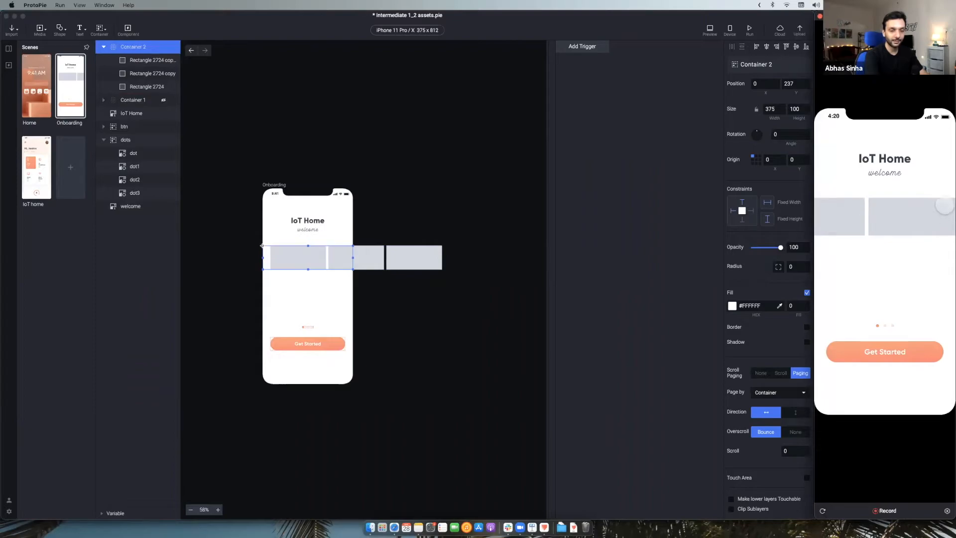
pyautogui.moveTo(940, 210); pyautogui.dragTo(893, 212)
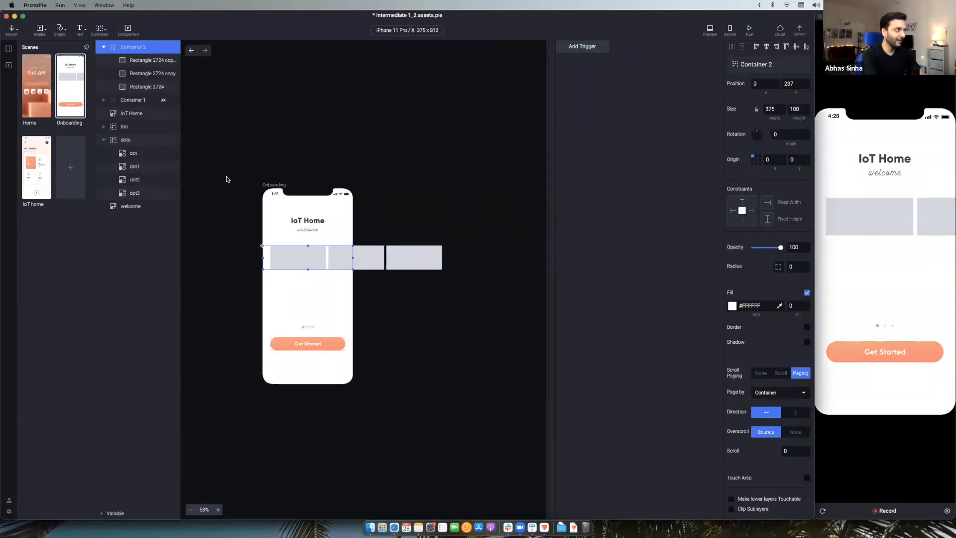
pyautogui.click(138, 50)
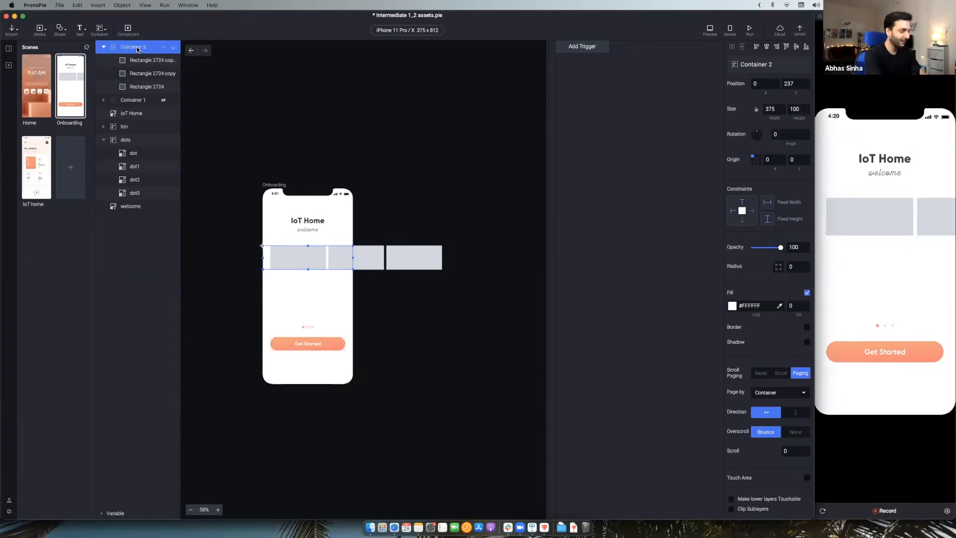
# Delete Container 2 with its sample rectangles and make Container 1 visible again.
pyautogui.press('Delete')
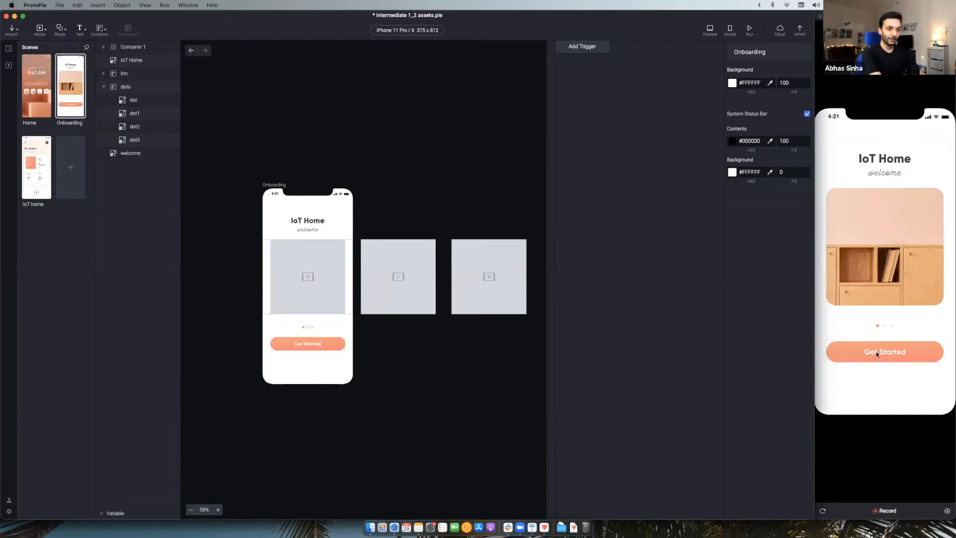
# Give the btn layer a Tap trigger with a Jump response to the IoT home scene and test it in the preview.
pyautogui.click(330, 342)
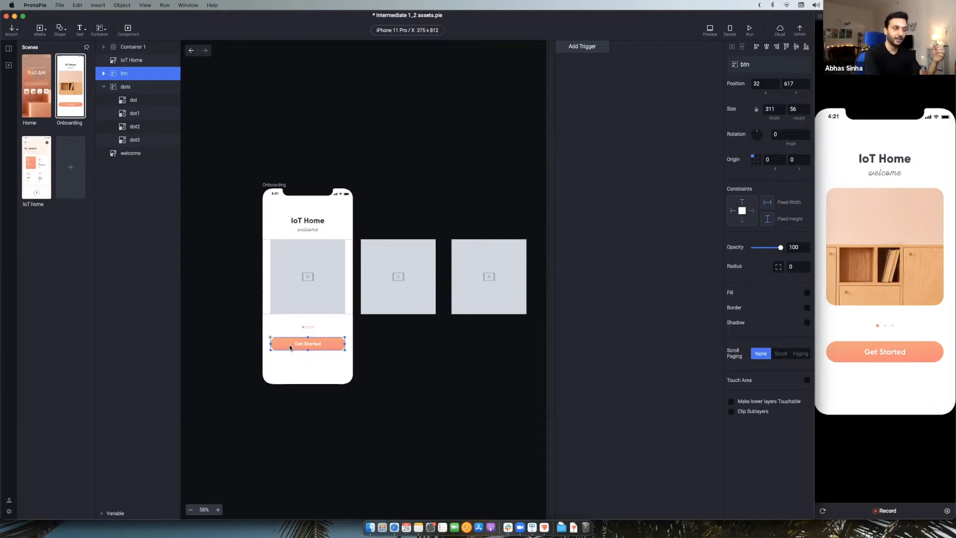
pyautogui.click(576, 47)
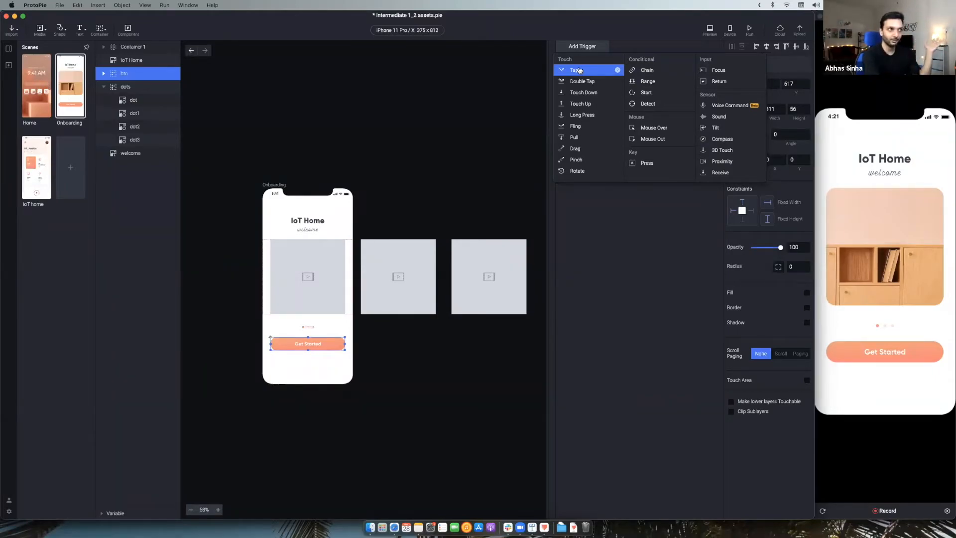
pyautogui.click(579, 71)
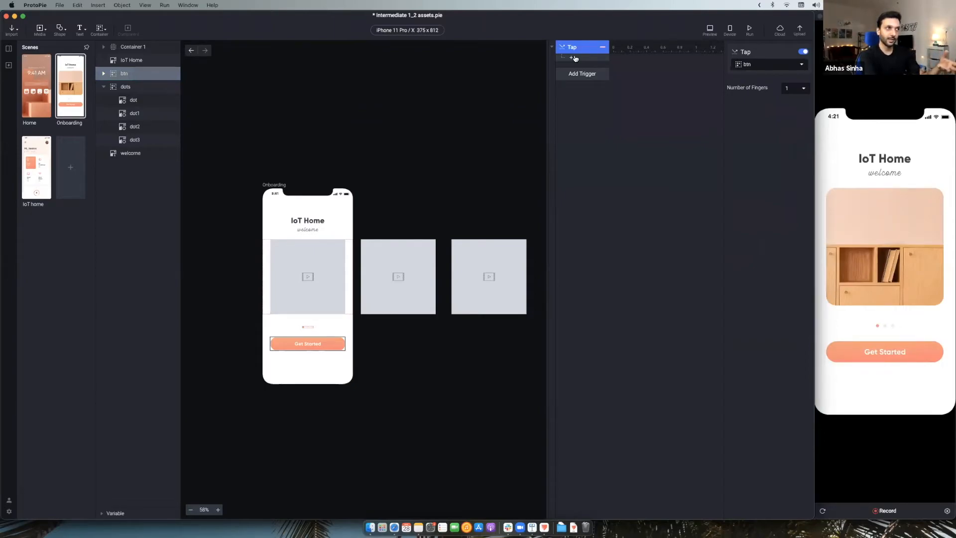
pyautogui.click(572, 58)
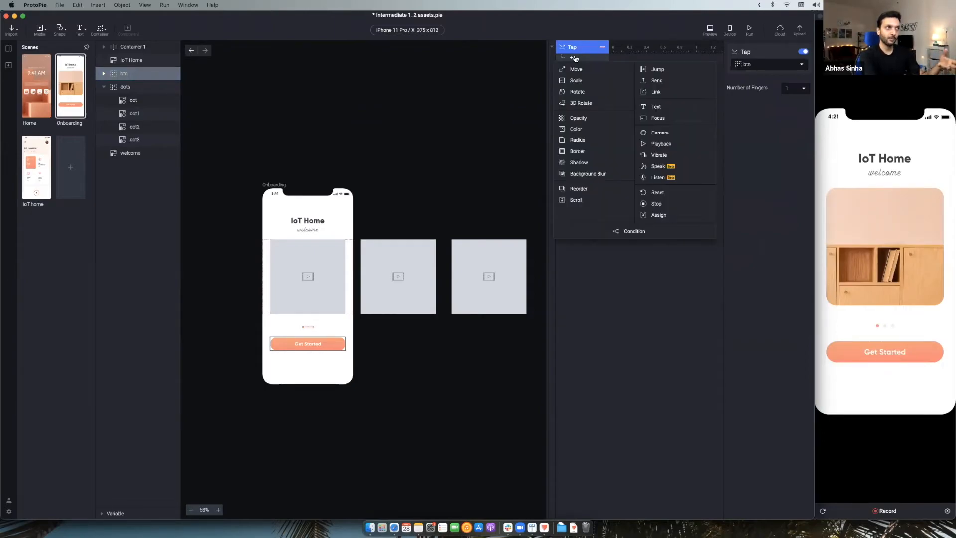
pyautogui.click(644, 71)
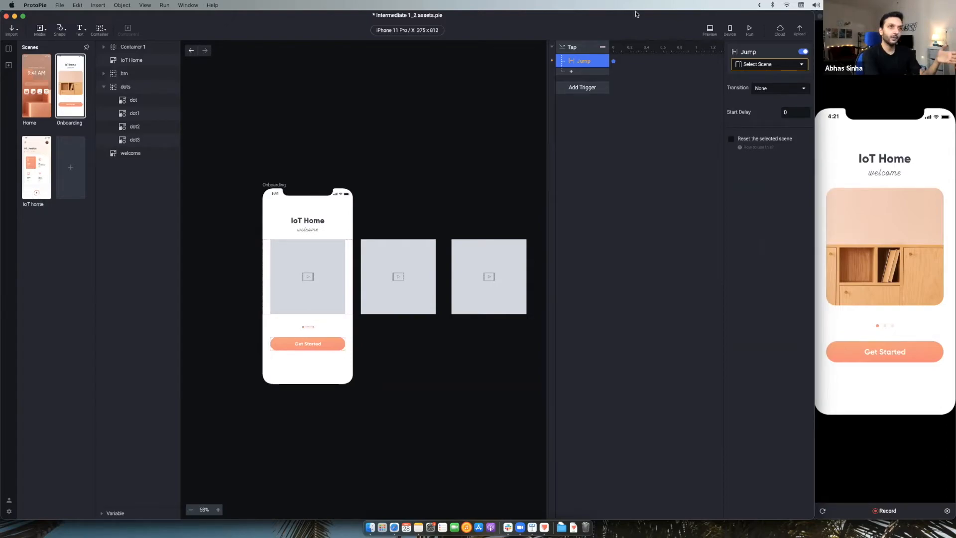
pyautogui.click(745, 65)
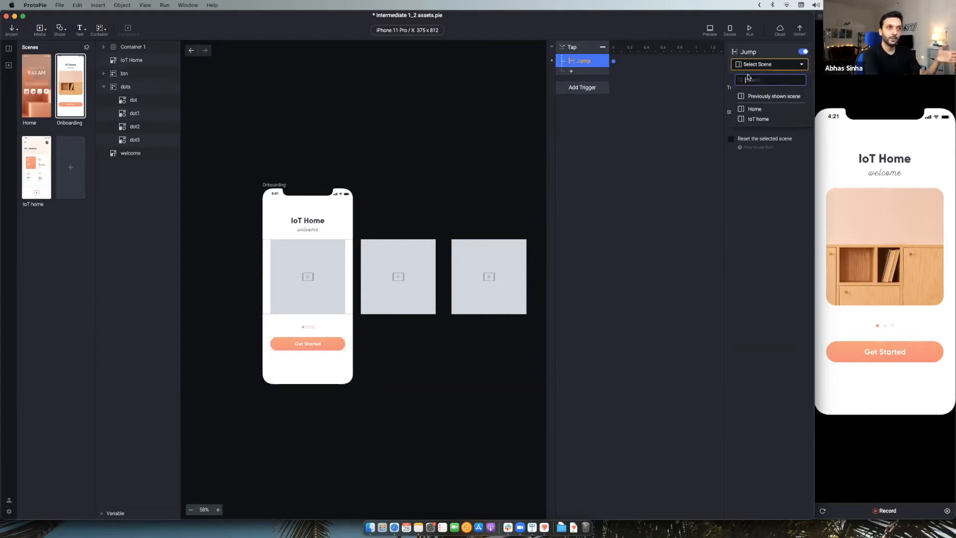
pyautogui.click(757, 118)
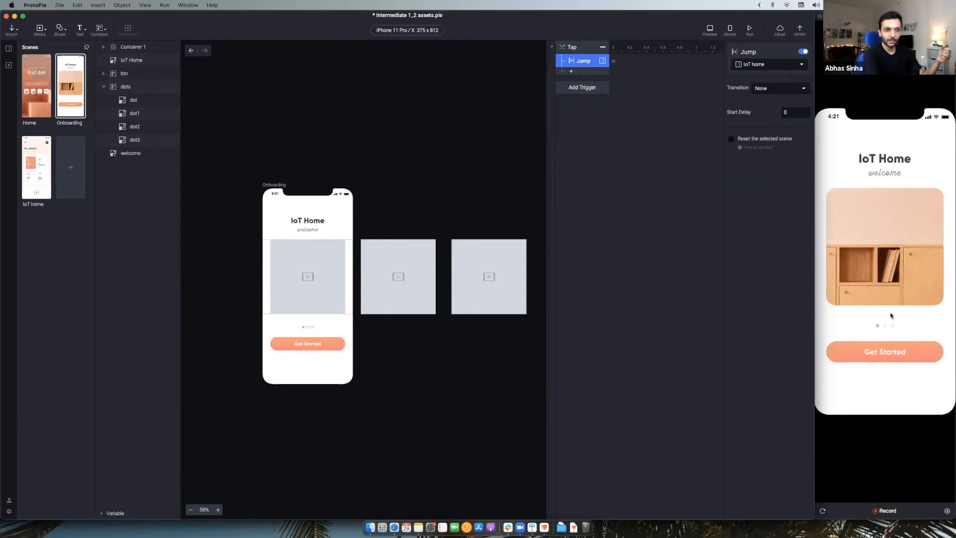
pyautogui.click(887, 330)
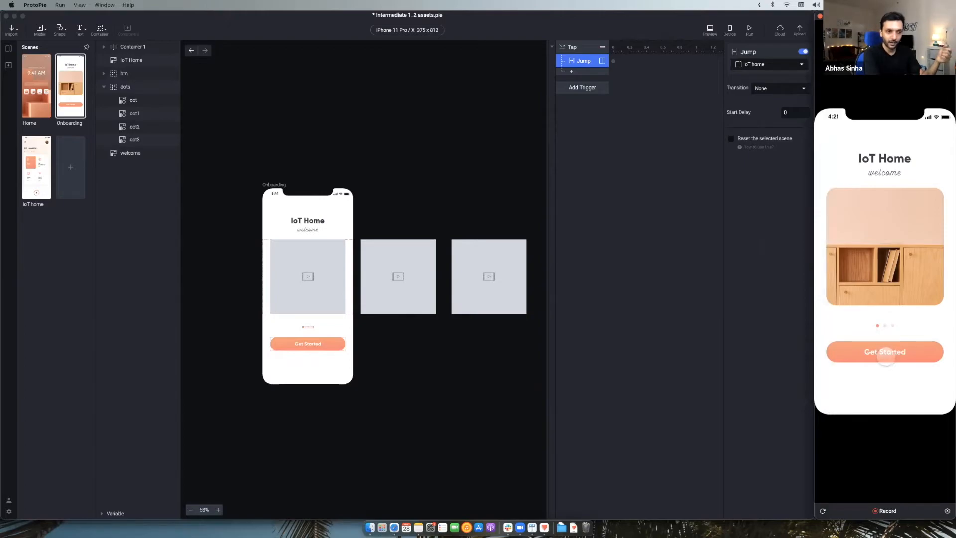
pyautogui.click(885, 355)
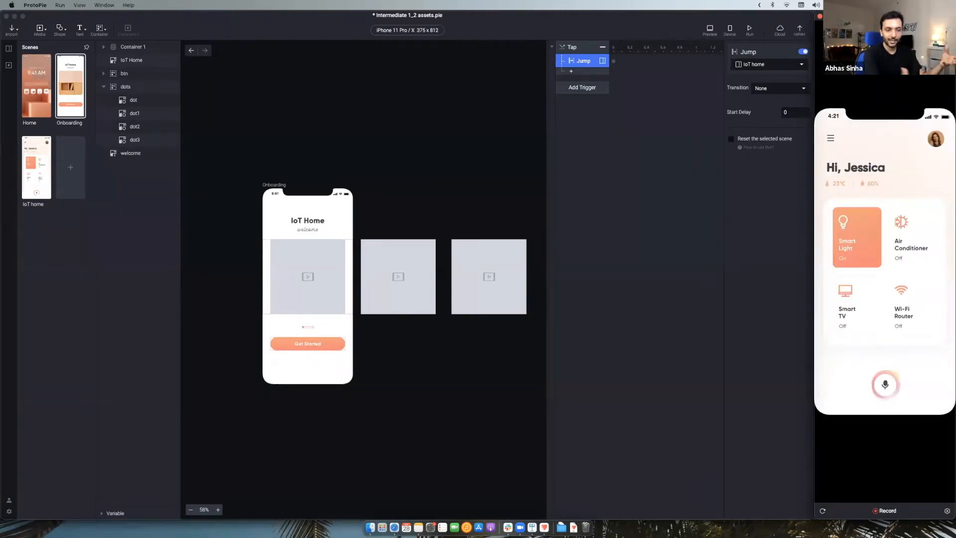
# Set the Jump transition to Fade and test the Get Started button in the preview.
pyautogui.click(764, 89)
pyautogui.click(764, 89)
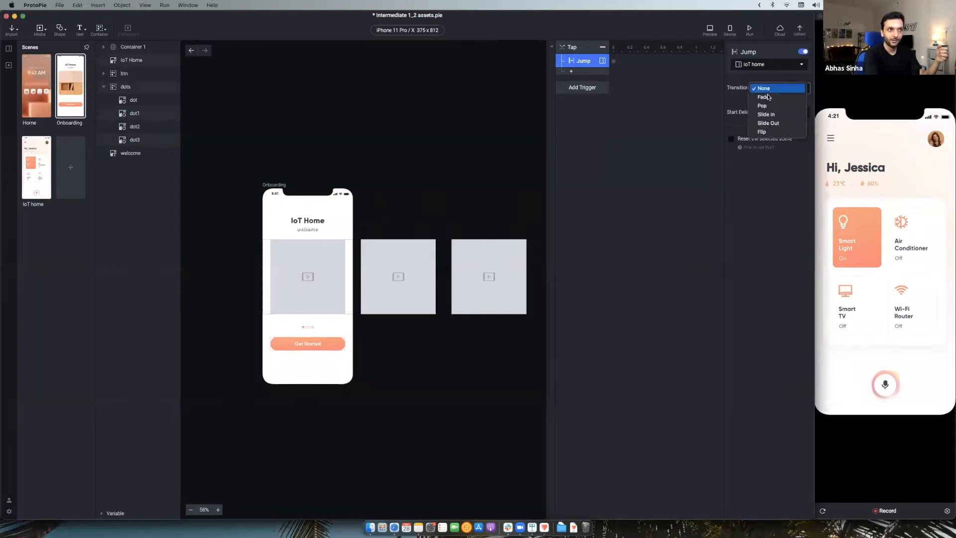
pyautogui.click(768, 97)
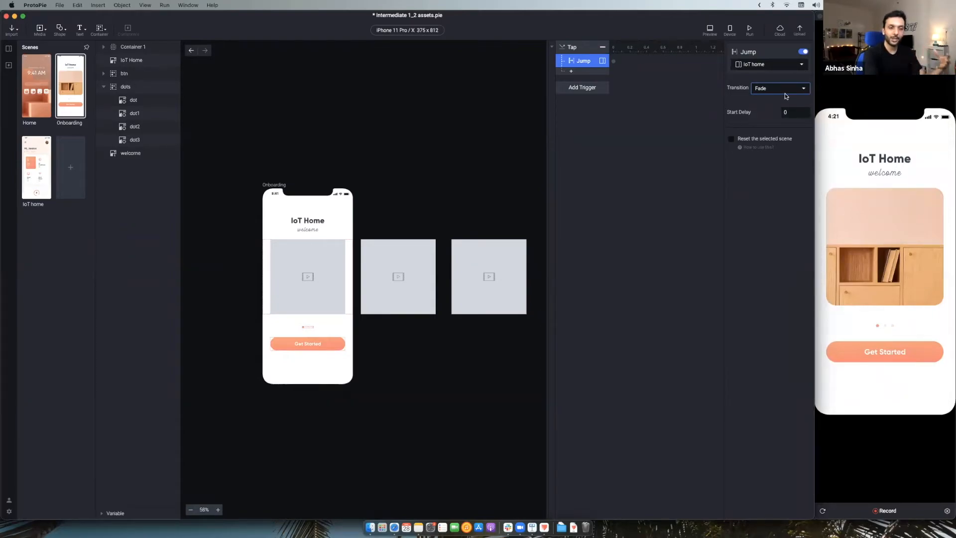
pyautogui.click(865, 359)
pyautogui.click(865, 359)
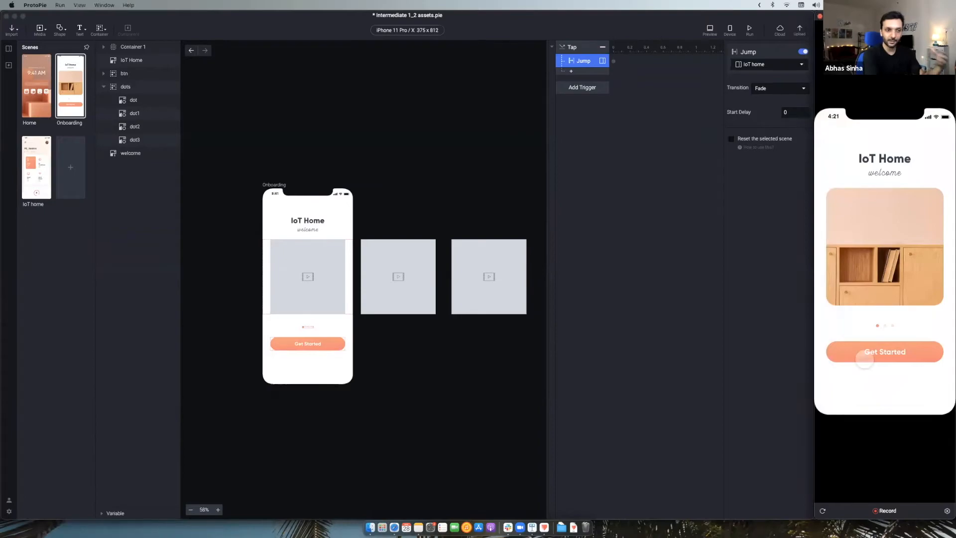
pyautogui.click(822, 510)
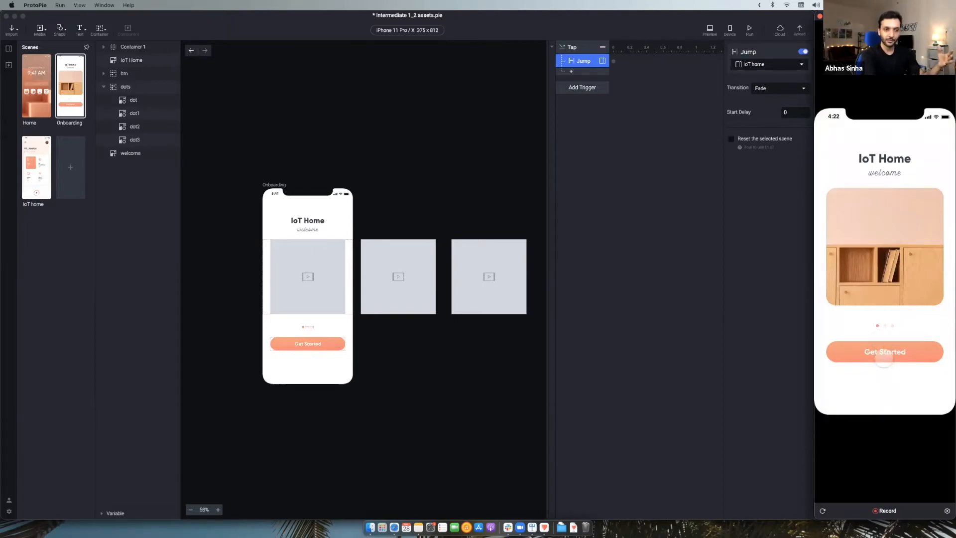
pyautogui.click(883, 356)
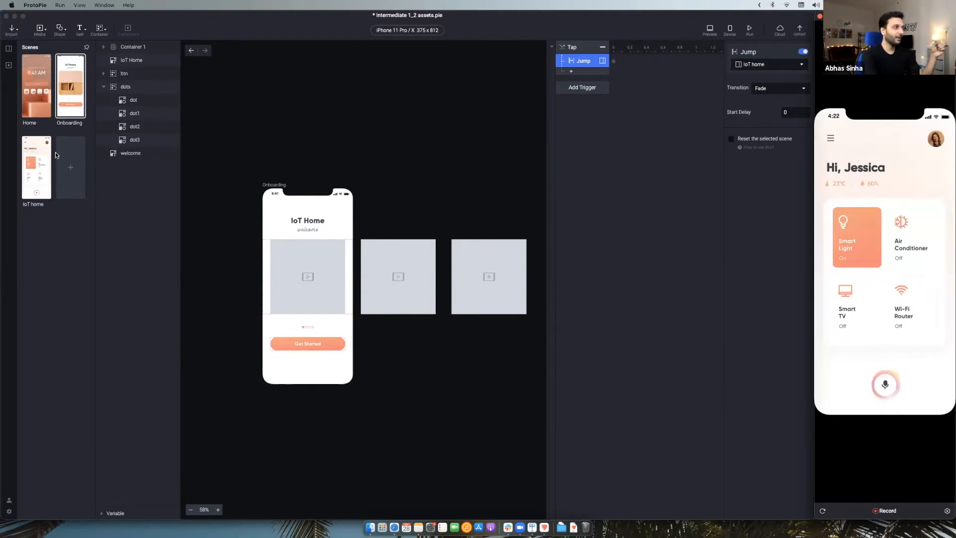
# Open the IoT home scene and add a Fling trigger to the Side bar layer.
pyautogui.click(33, 164)
pyautogui.click(33, 164)
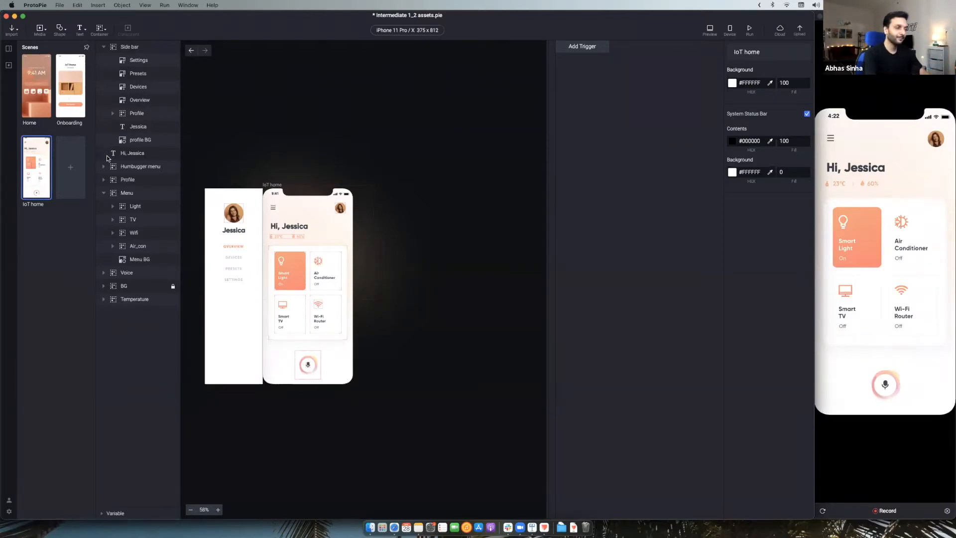
pyautogui.hscroll(-2, 276, 218)
pyautogui.scroll(5, 276, 218)
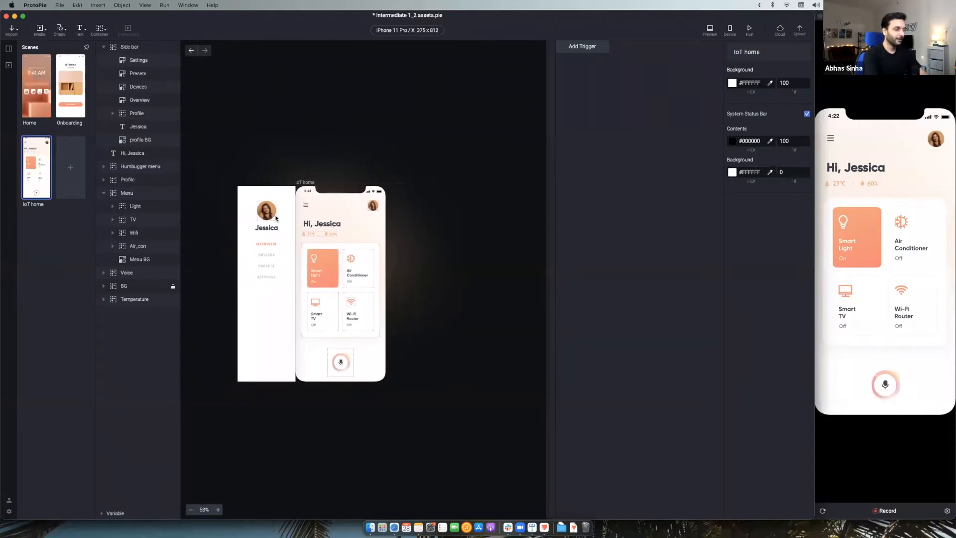
pyautogui.scroll(2, 276, 218)
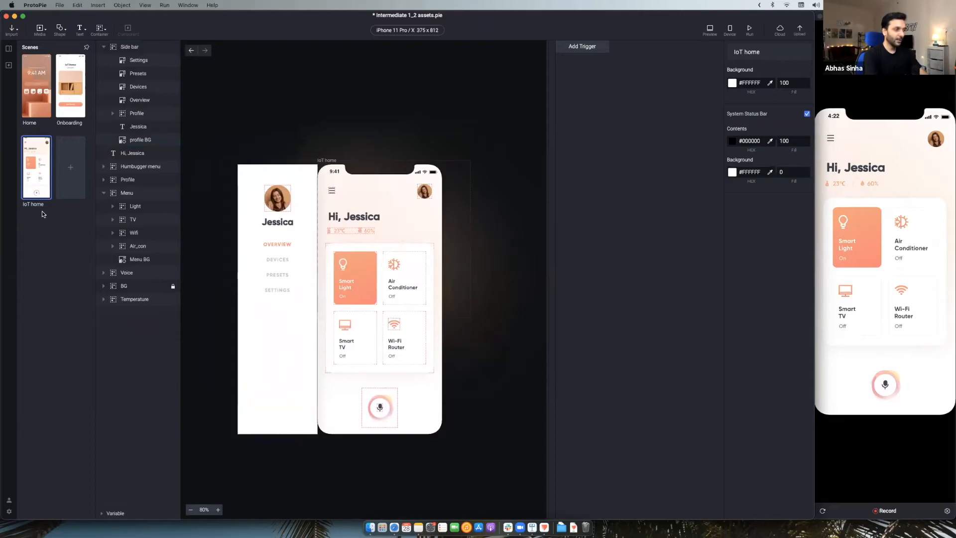
pyautogui.click(258, 232)
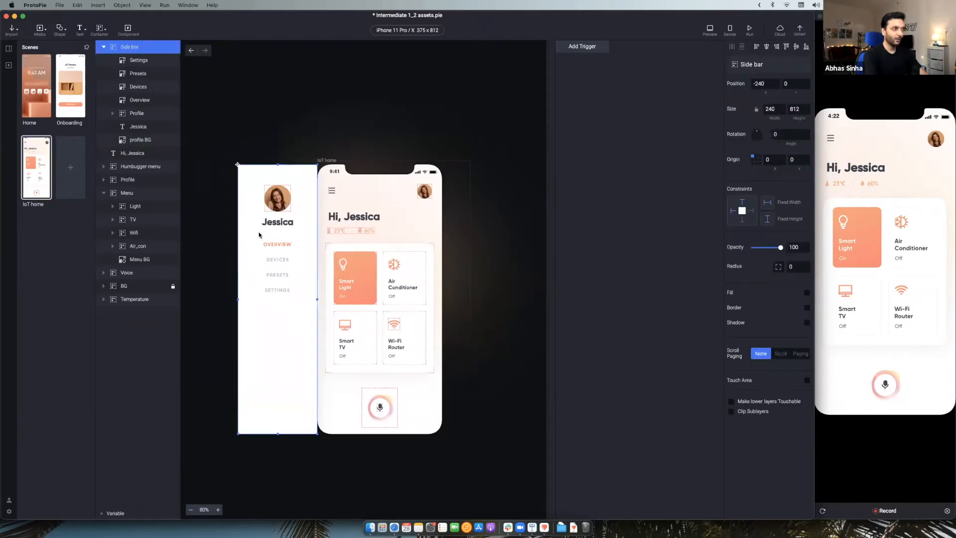
pyautogui.click(851, 240)
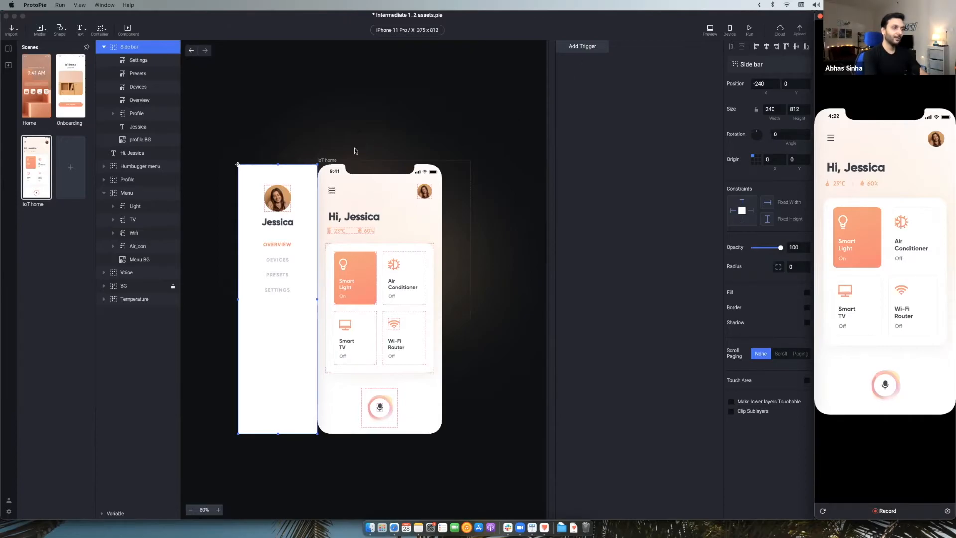
pyautogui.click(310, 108)
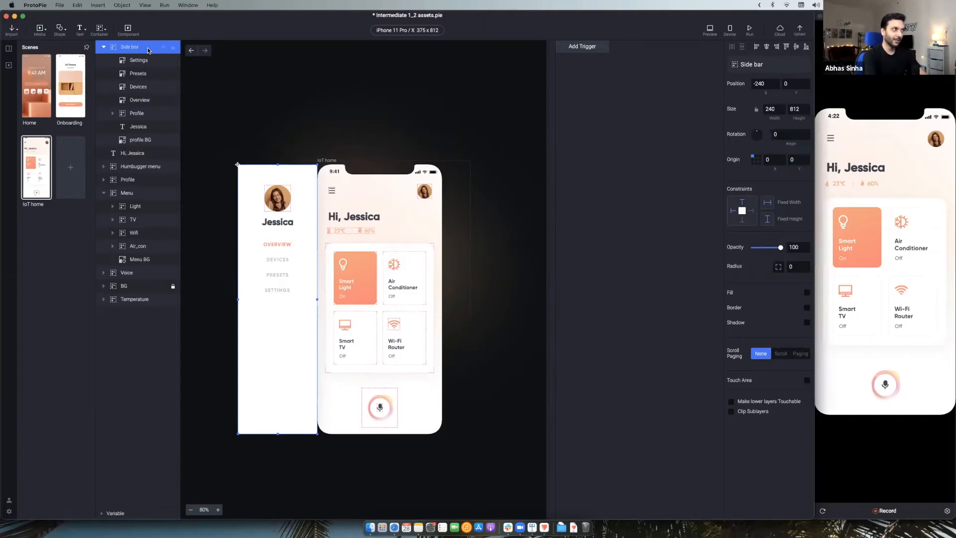
pyautogui.click(573, 51)
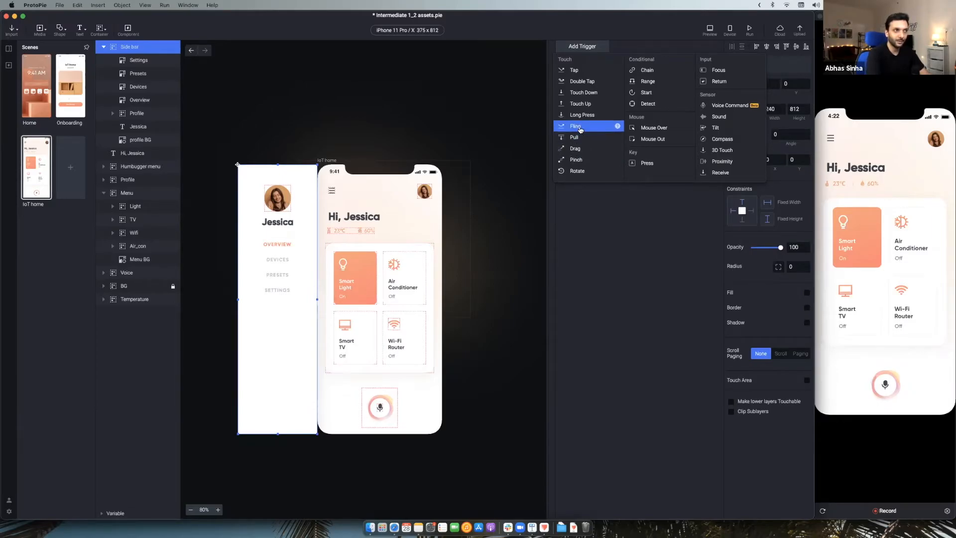
pyautogui.click(575, 126)
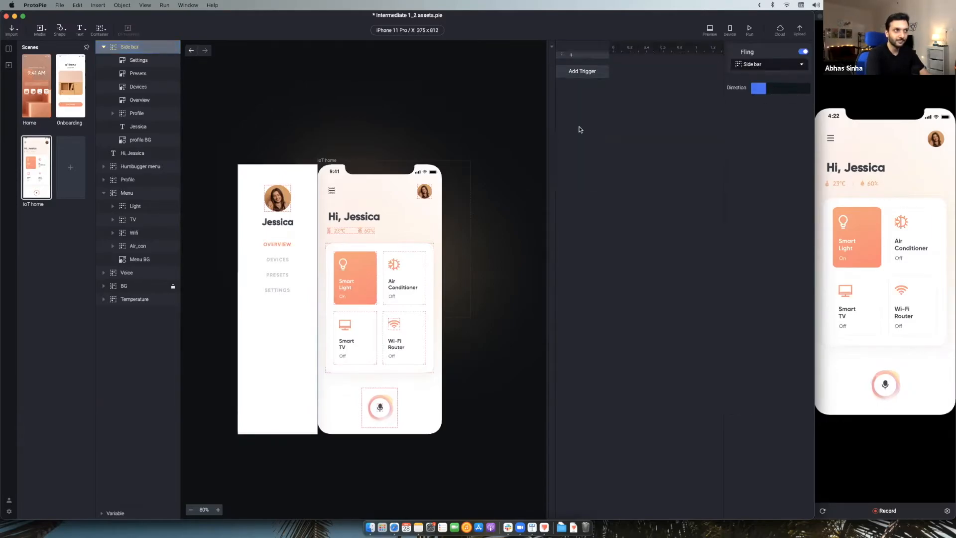
pyautogui.click(846, 175)
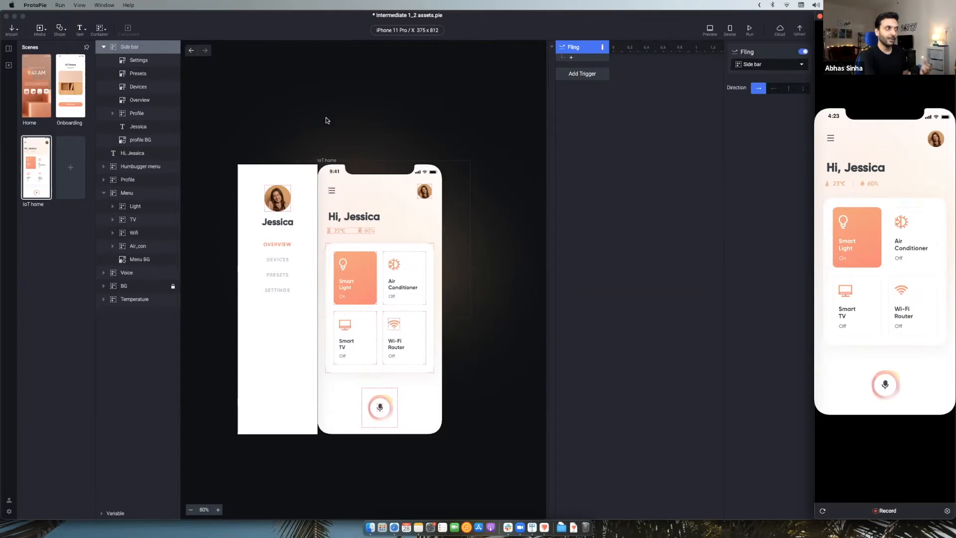
# Enable the touch area on the Side bar layer.
pyautogui.click(147, 51)
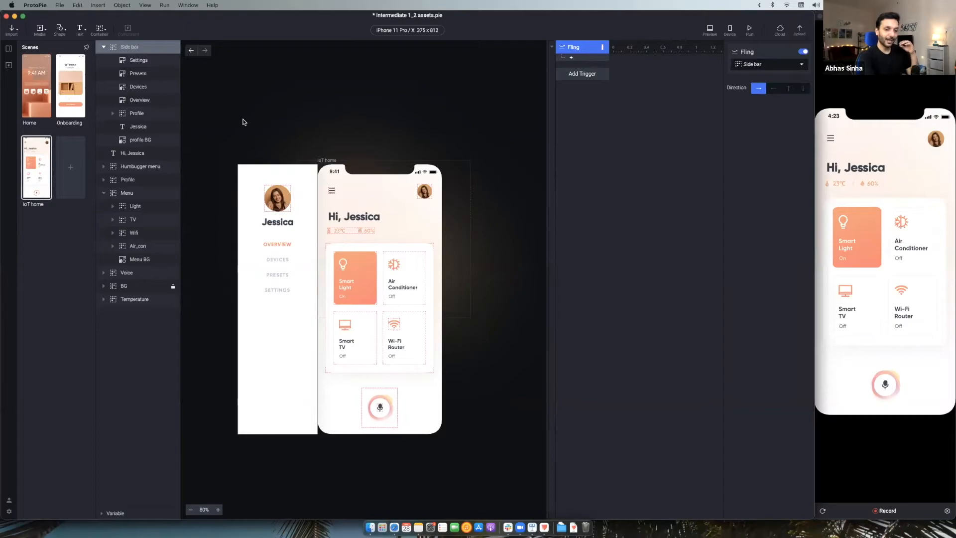
pyautogui.click(147, 52)
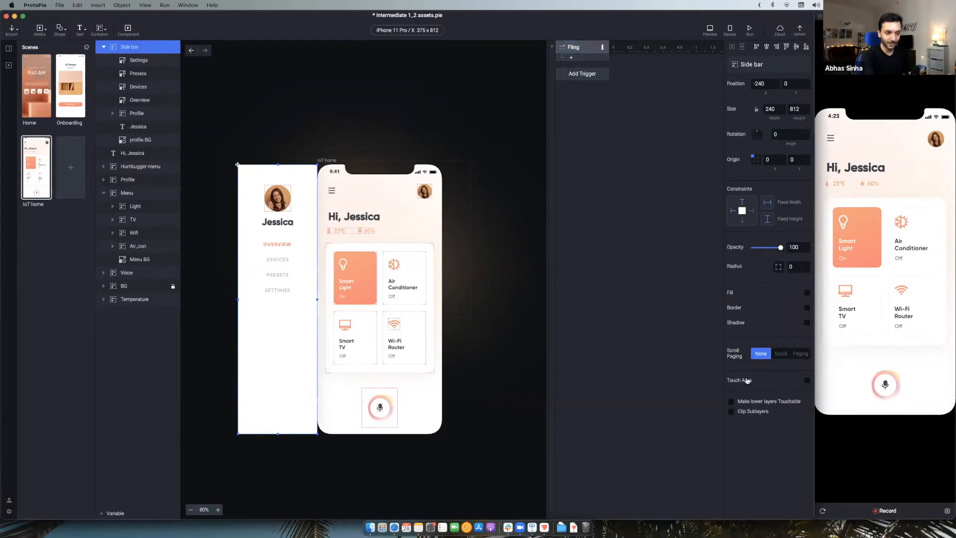
pyautogui.click(807, 381)
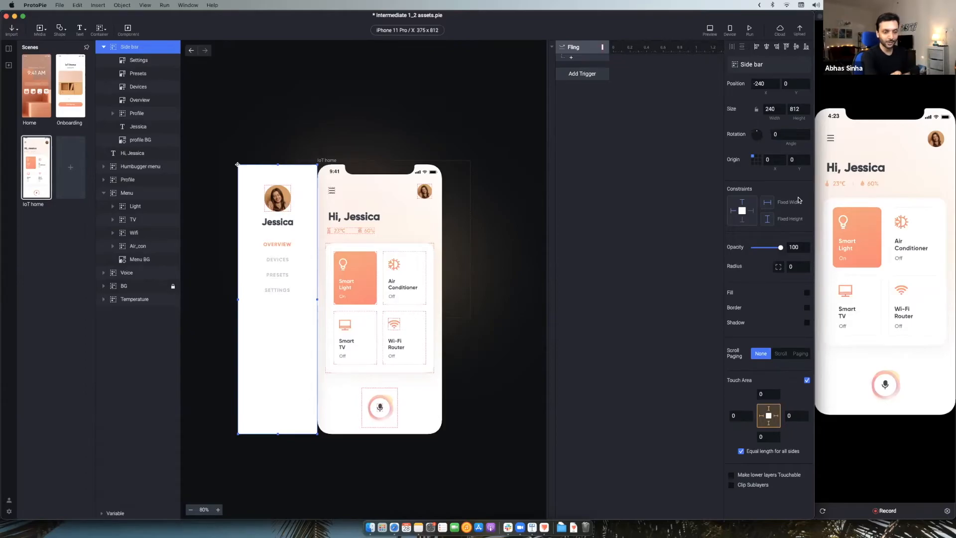
# Try a Side bar touch area of 44 on all sides, and reset it to 0.
pyautogui.click(791, 415)
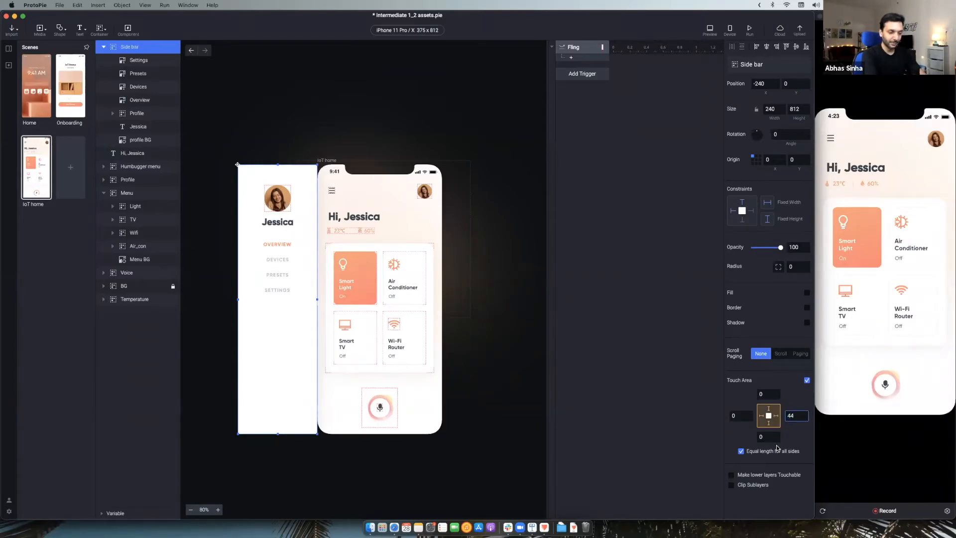
pyautogui.press('Return')
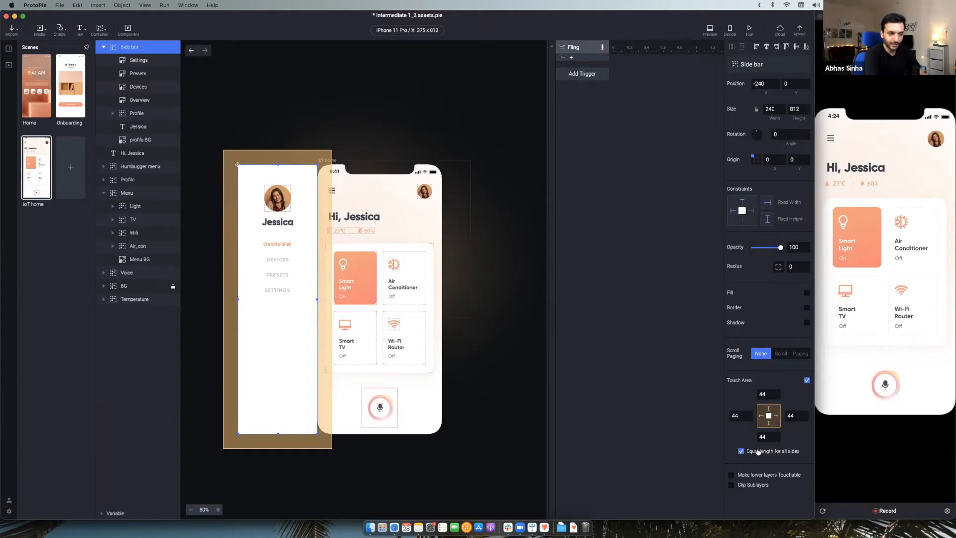
pyautogui.click(790, 416)
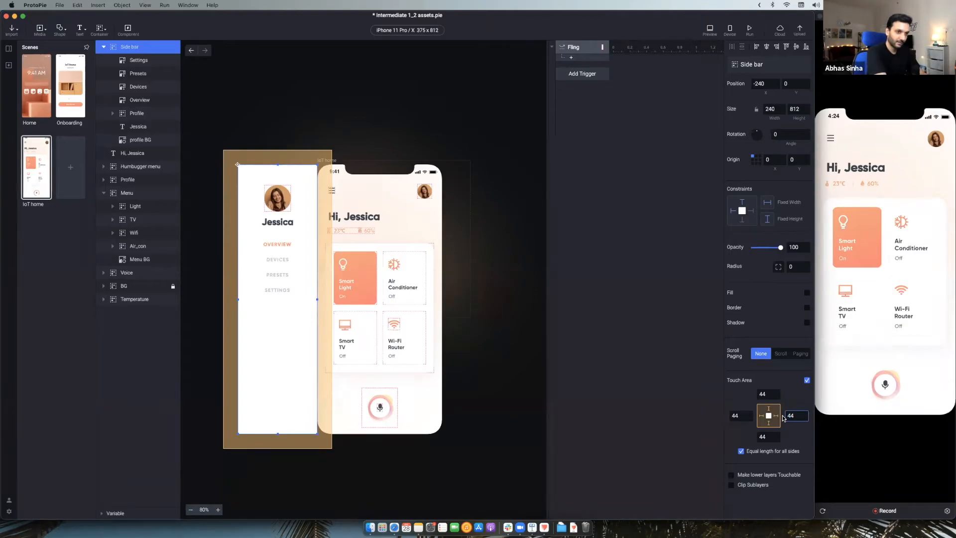
pyautogui.press('BackSpace')
pyautogui.write('0')
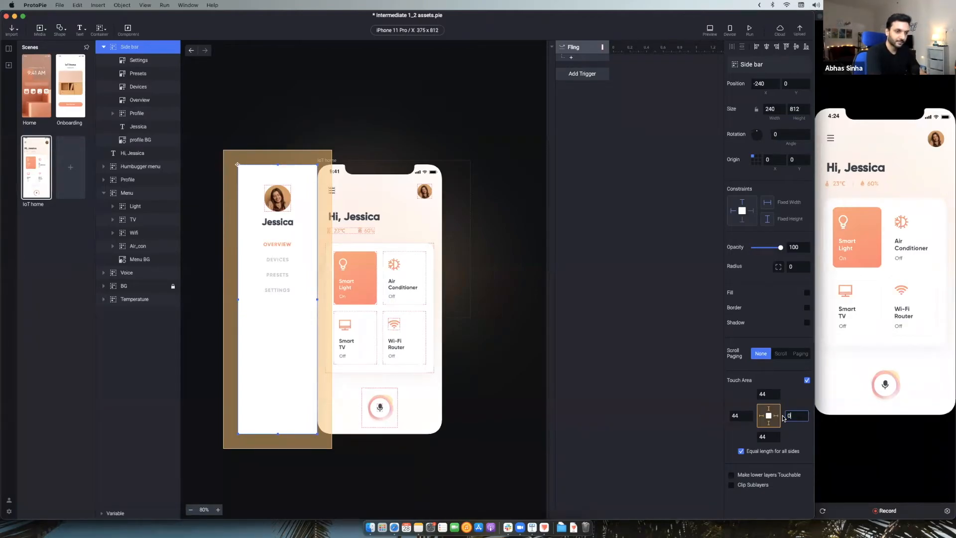
pyautogui.press('Return')
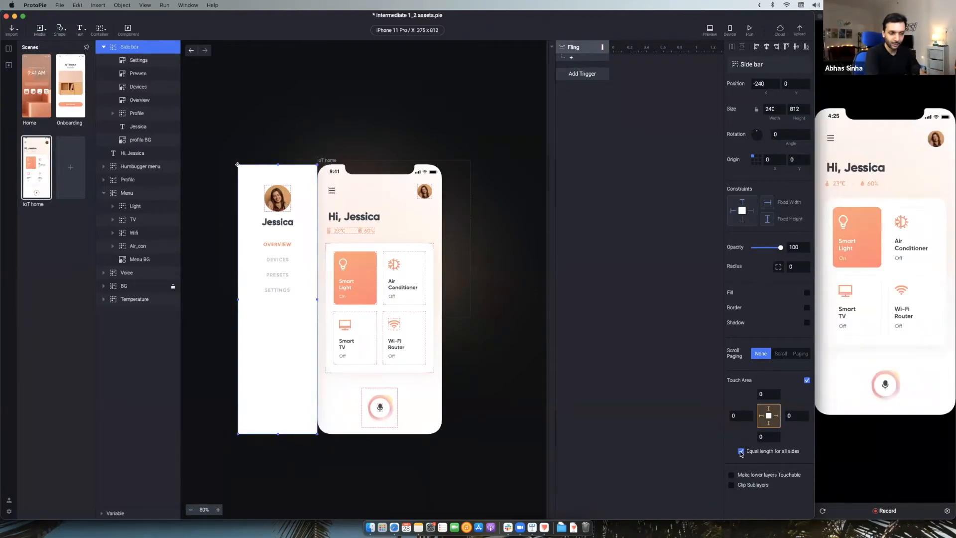
# Turn off equal length for the Side bar's touch area and extend only its right side by 44.
pyautogui.click(740, 452)
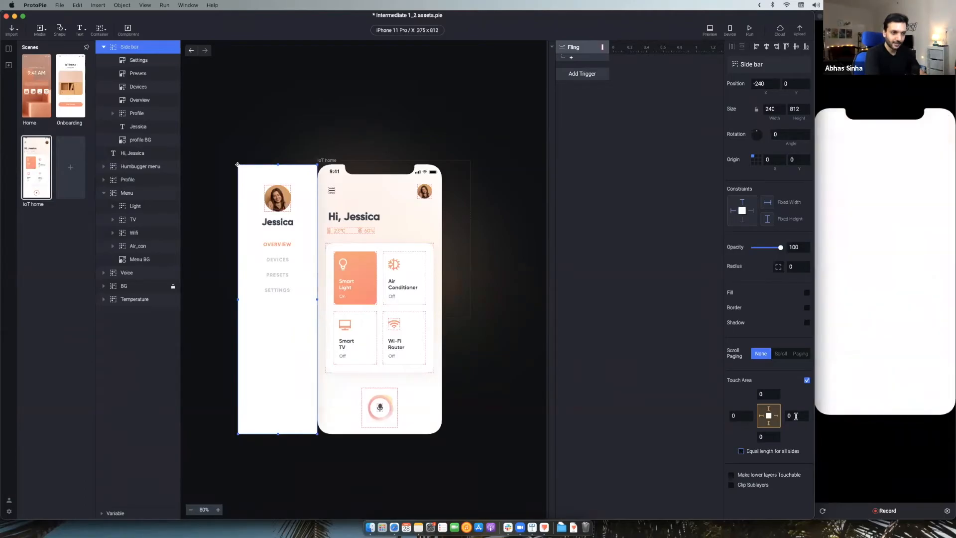
pyautogui.click(785, 415)
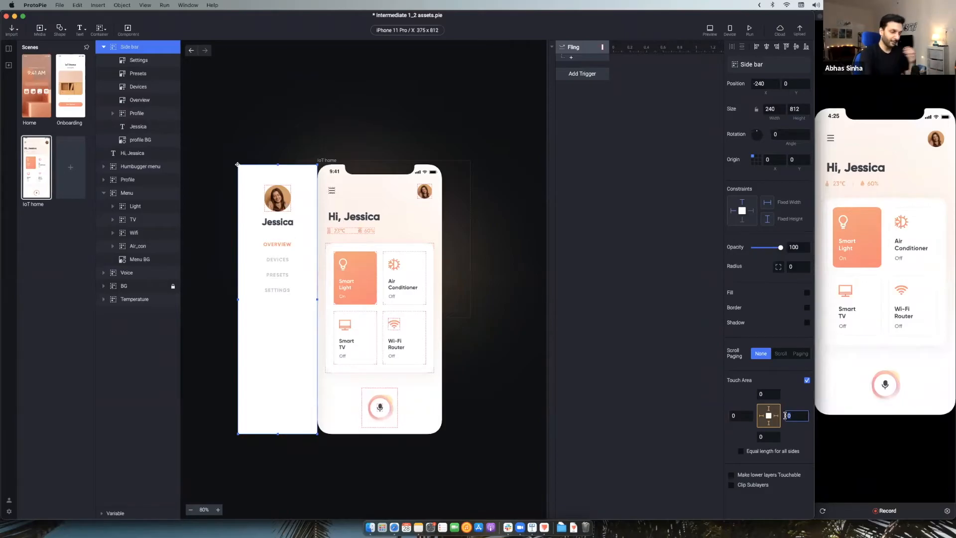
pyautogui.write('44')
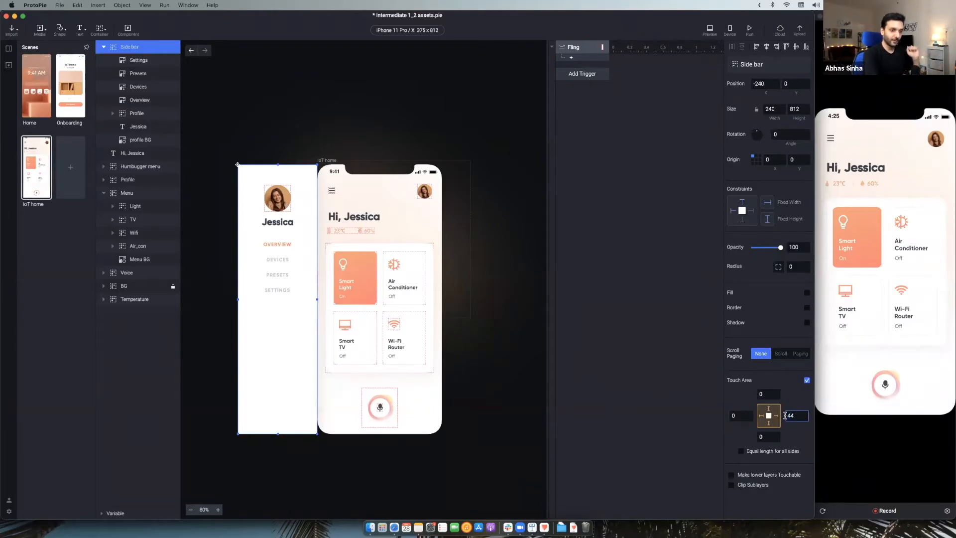
pyautogui.press('Return')
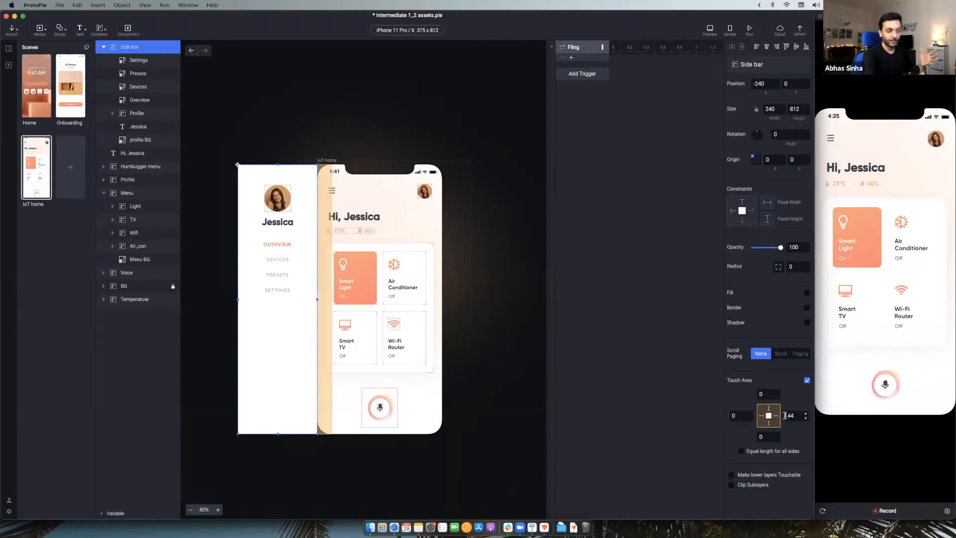
# Try a top touch area of 44 on the Side bar and set it back to 0.
pyautogui.click(767, 394)
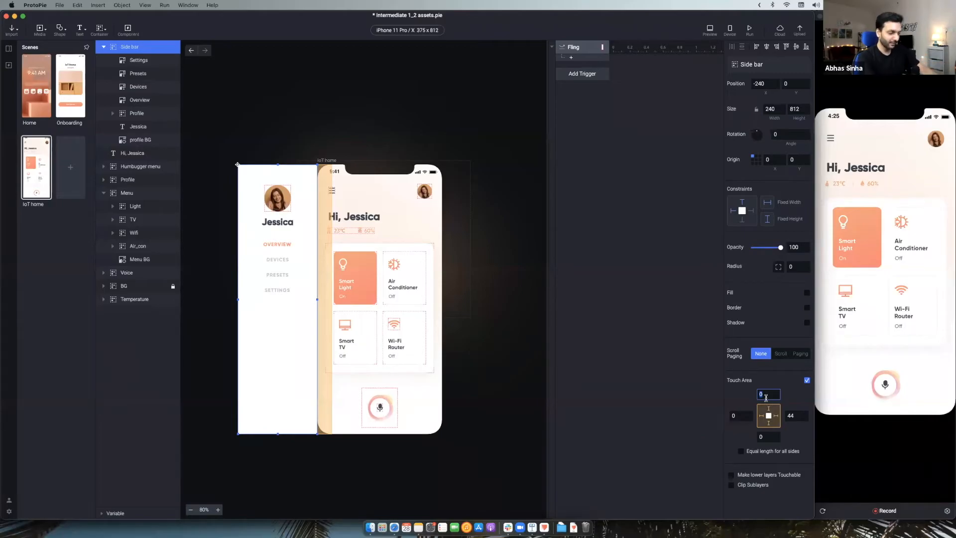
pyautogui.write('44')
pyautogui.press('Return')
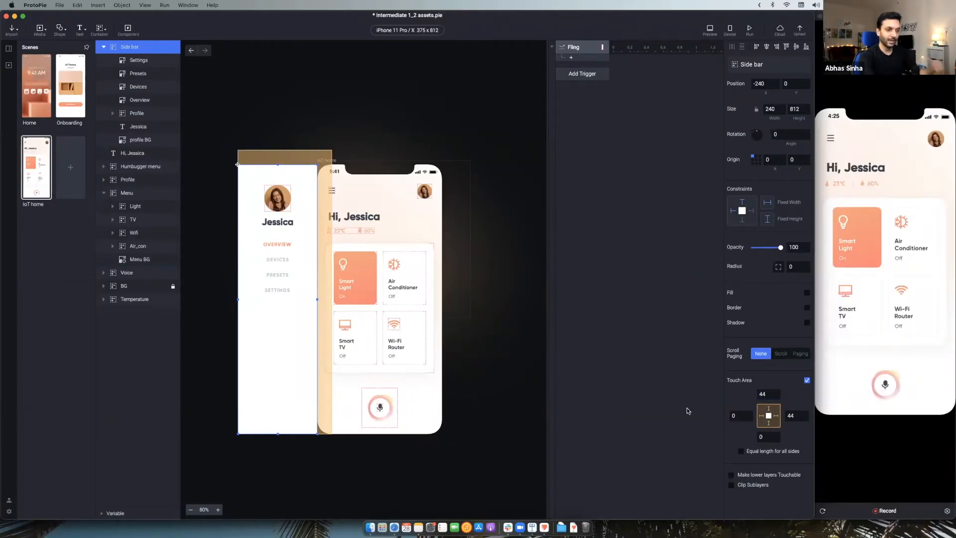
pyautogui.click(760, 394)
pyautogui.write('0')
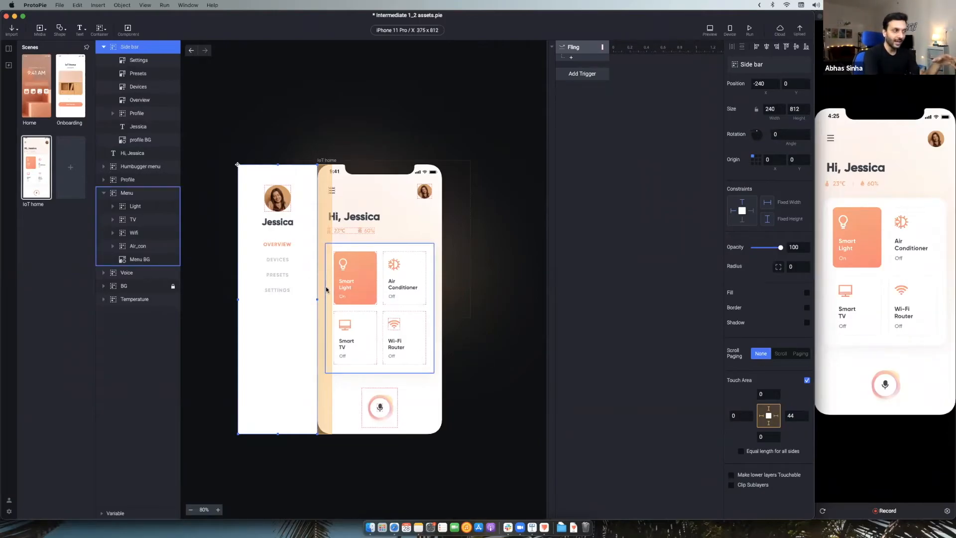
pyautogui.click(854, 221)
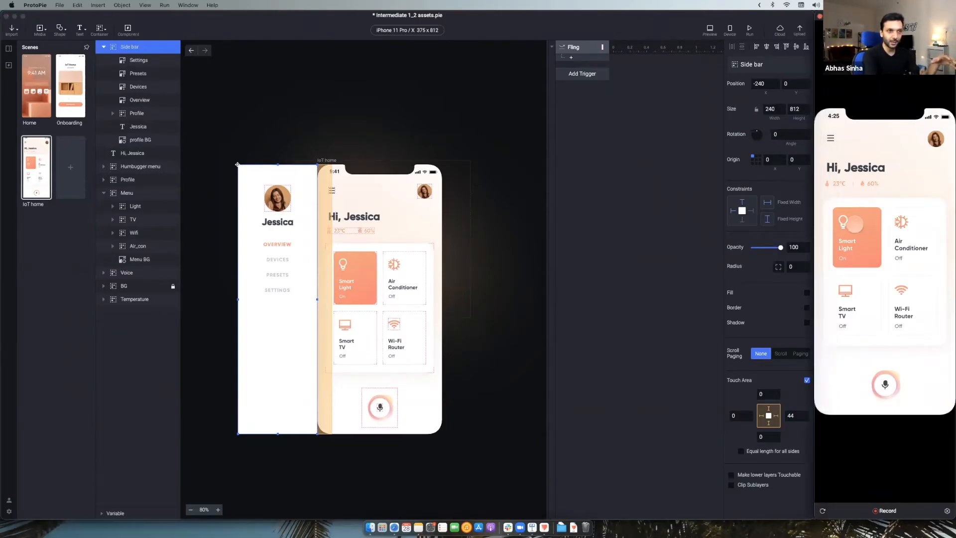
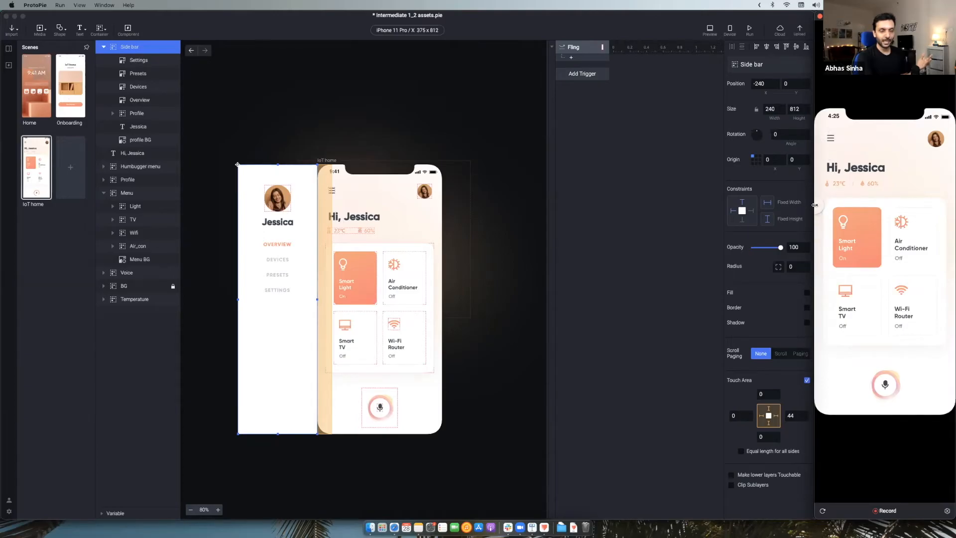
# Review the Fling trigger's direction and the Side bar layer's touch area.
pyautogui.click(582, 47)
pyautogui.click(582, 47)
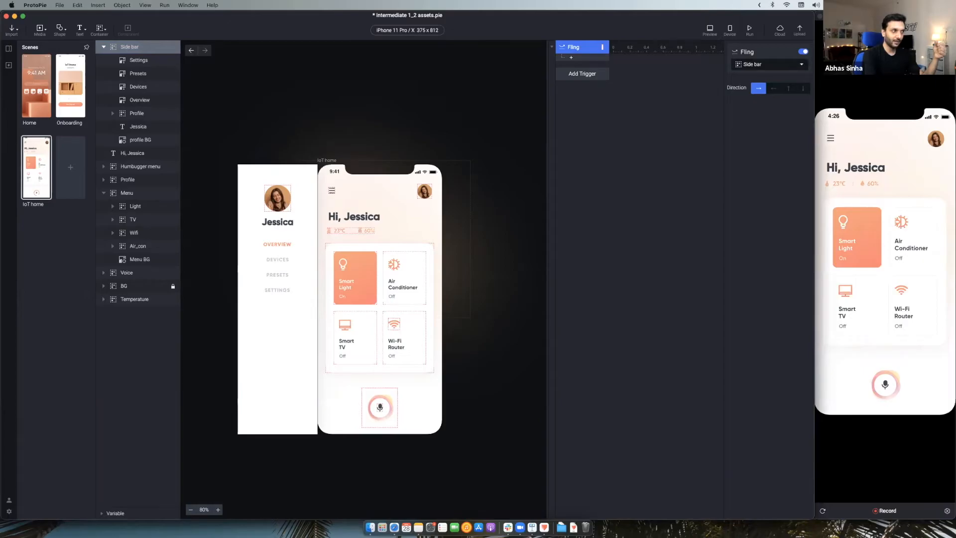
pyautogui.click(278, 222)
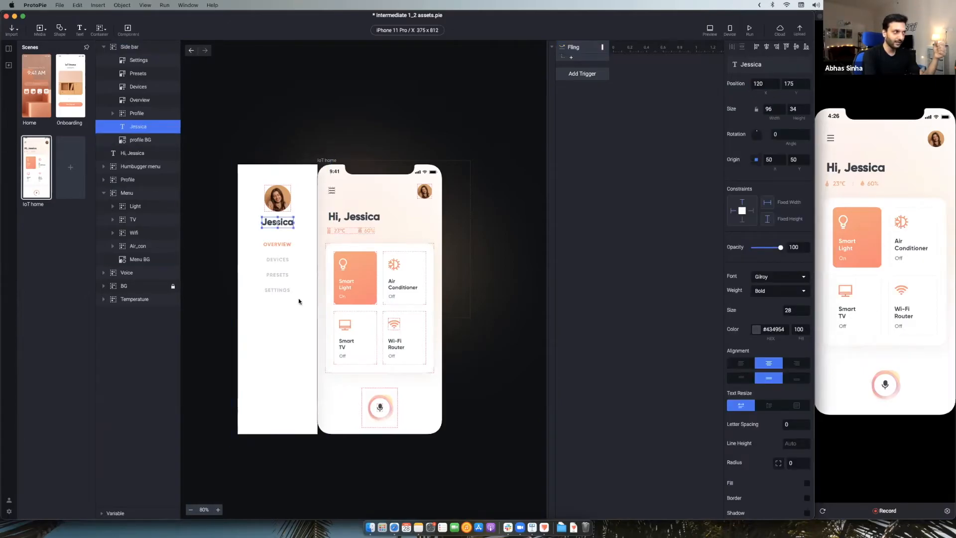
pyautogui.click(135, 48)
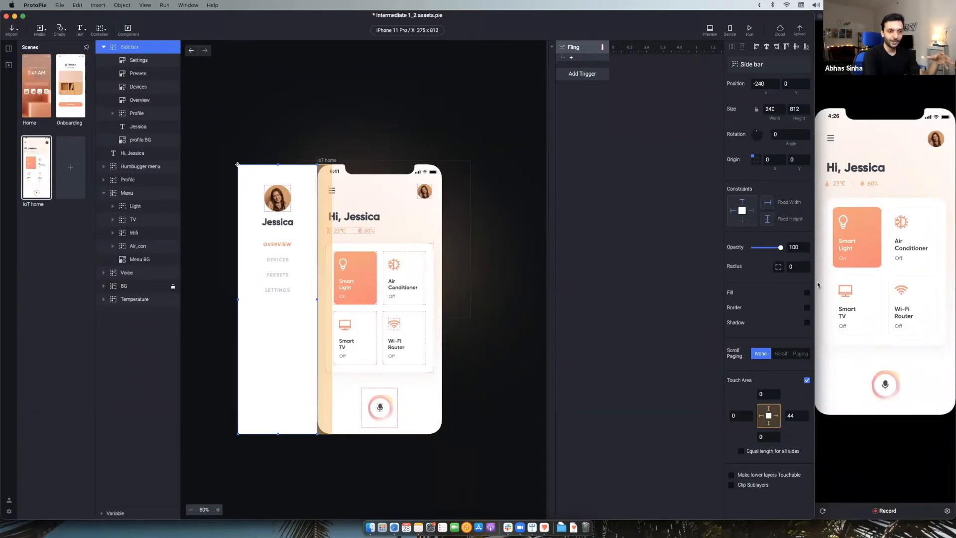
pyautogui.click(812, 260)
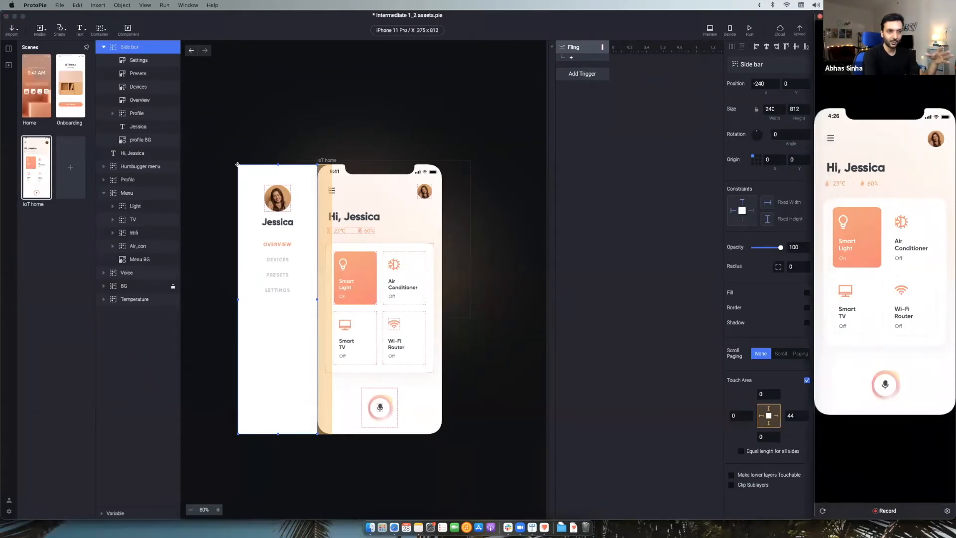
# Add a Move response to the Fling that moves the Side bar to X 0, and test the fling in the preview.
pyautogui.click(571, 60)
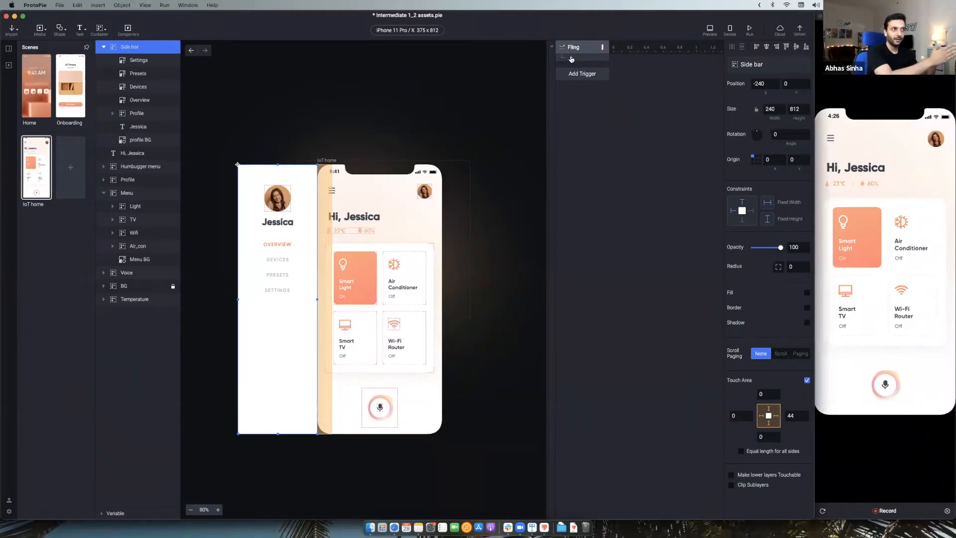
pyautogui.click(571, 58)
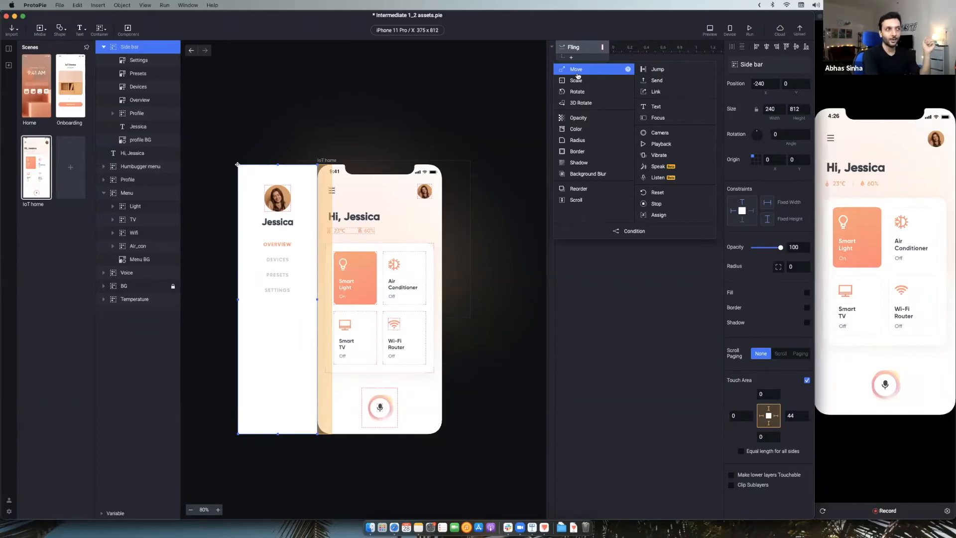
pyautogui.click(578, 70)
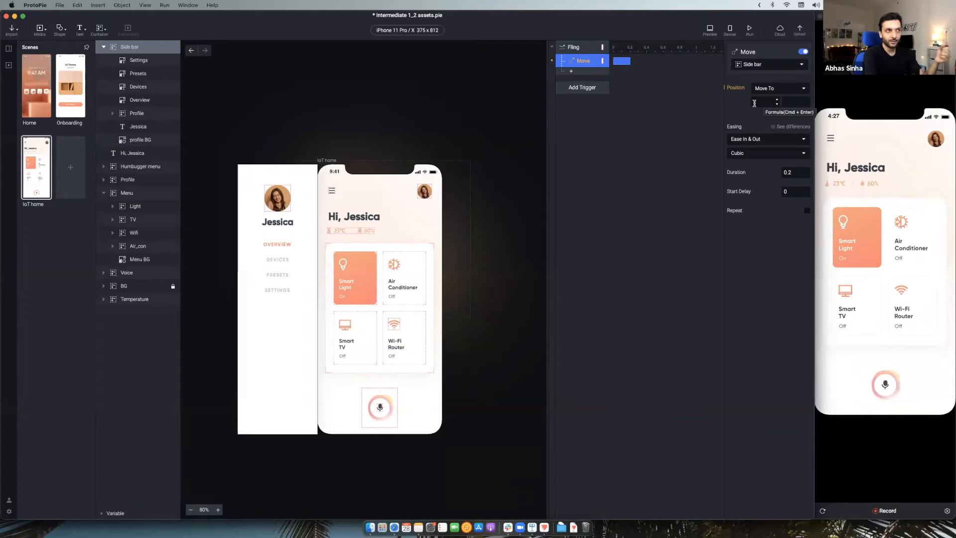
pyautogui.click(754, 103)
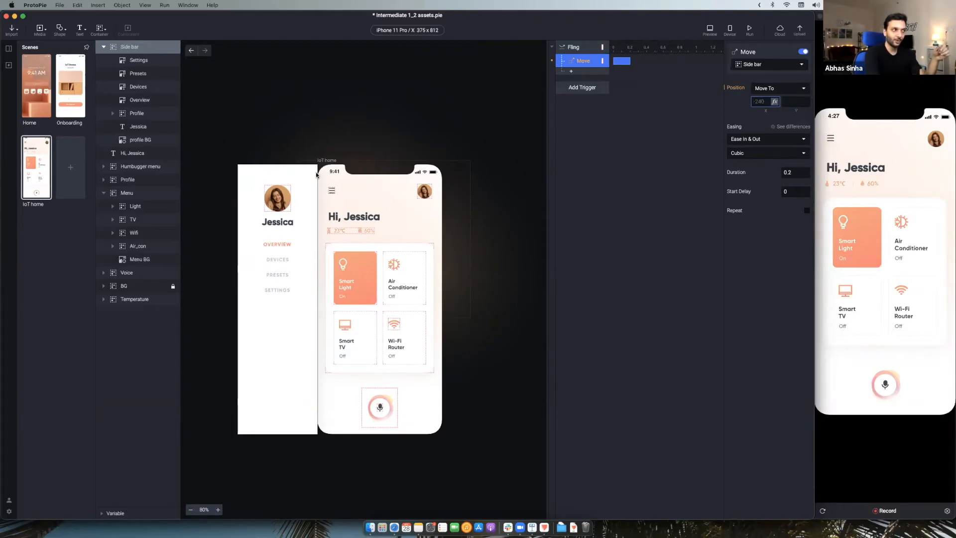
pyautogui.write('0')
pyautogui.click(907, 145)
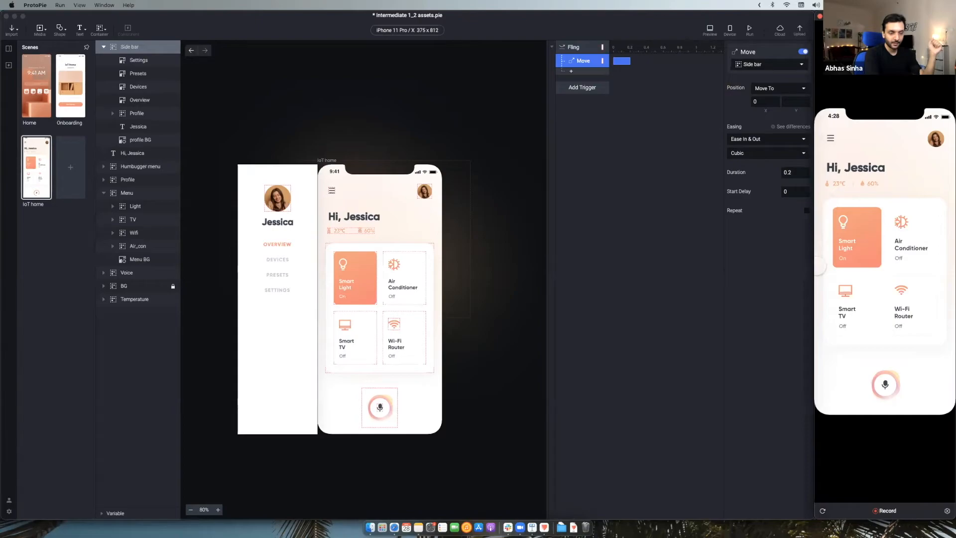
pyautogui.moveTo(818, 265); pyautogui.dragTo(904, 266)
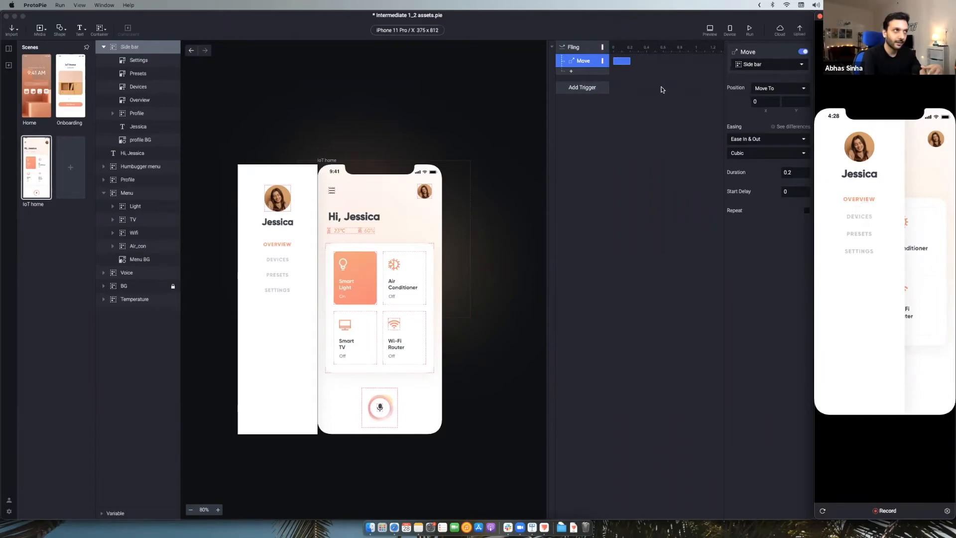
# Review the available responses and the settings of the Fling trigger and its Move response.
pyautogui.click(580, 70)
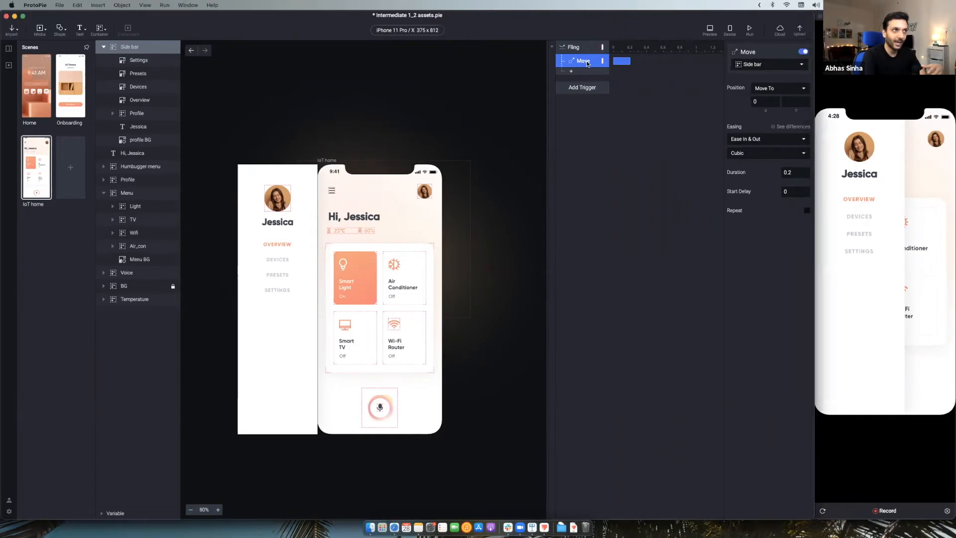
pyautogui.click(584, 73)
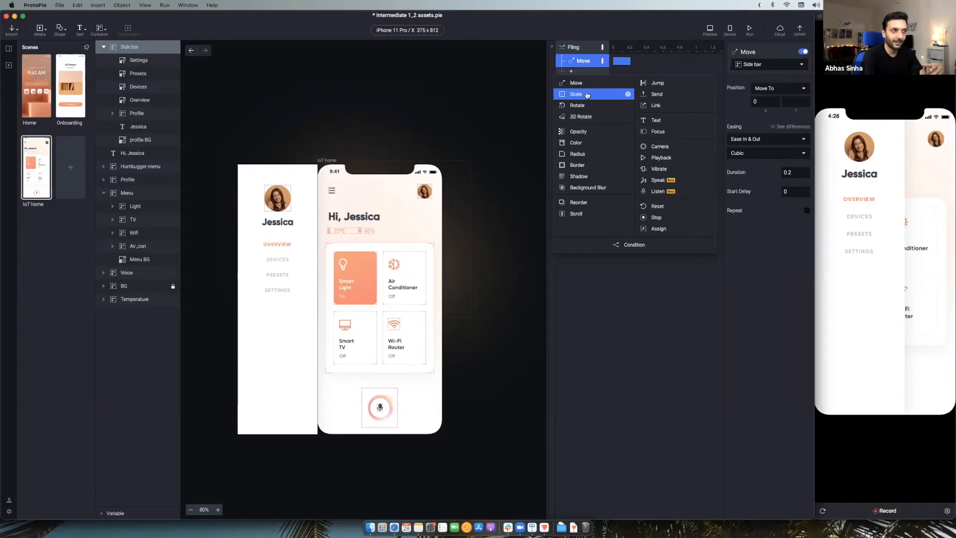
pyautogui.click(603, 276)
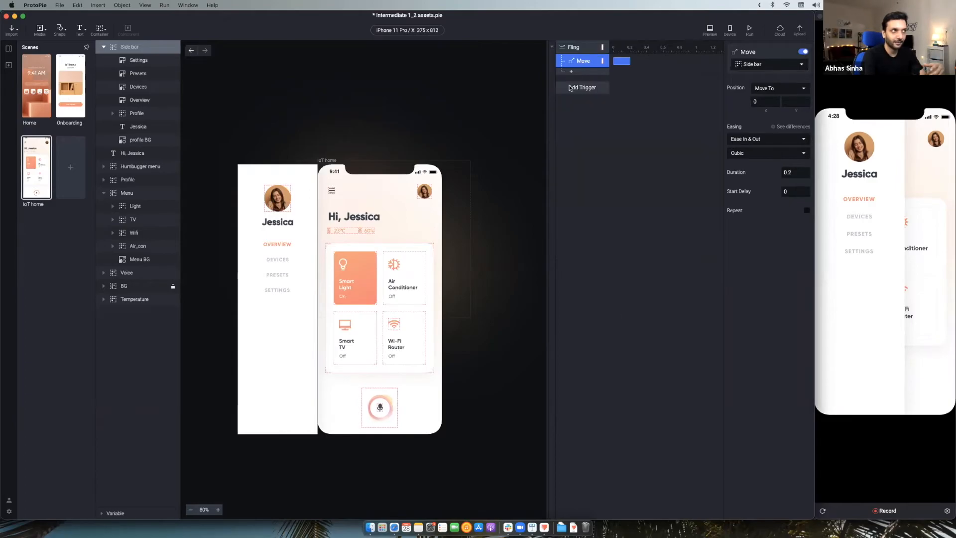
pyautogui.click(571, 49)
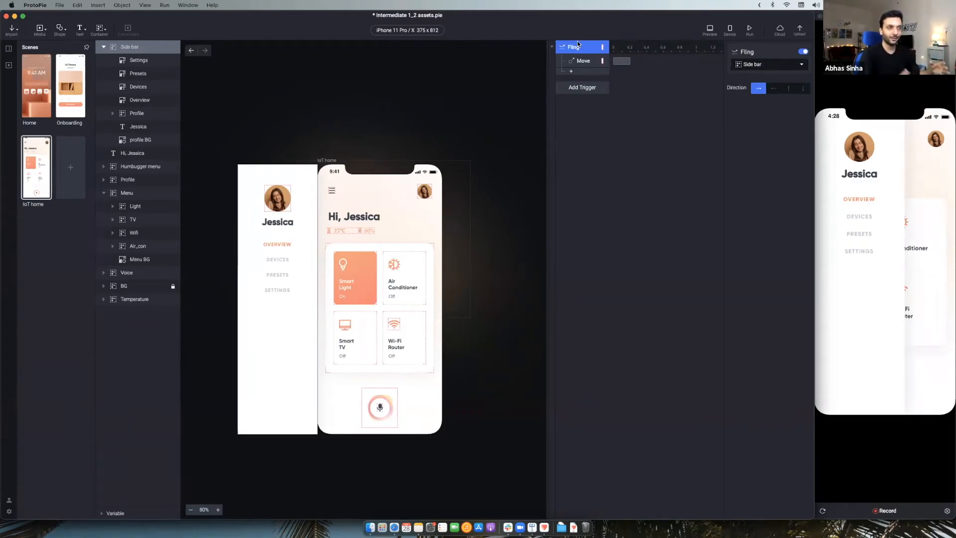
pyautogui.click(583, 62)
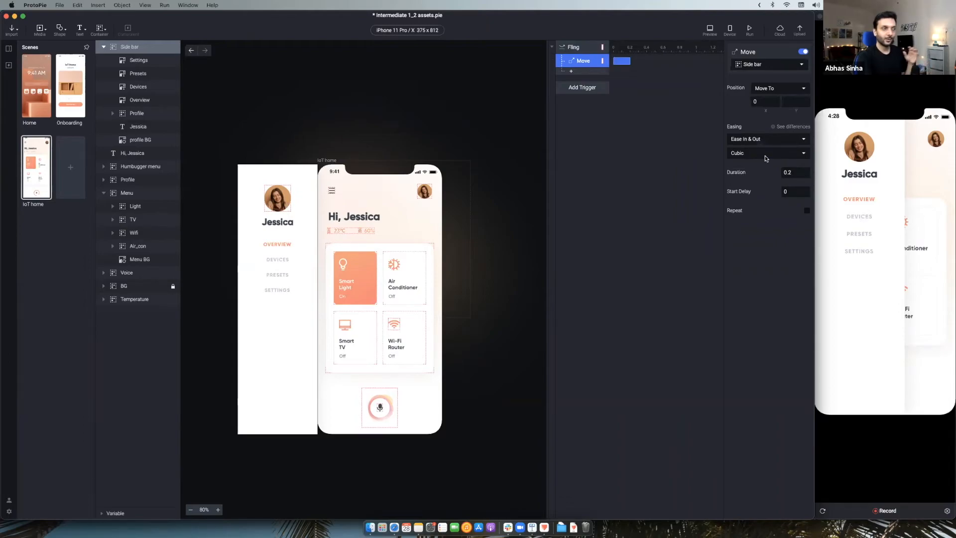
pyautogui.click(817, 191)
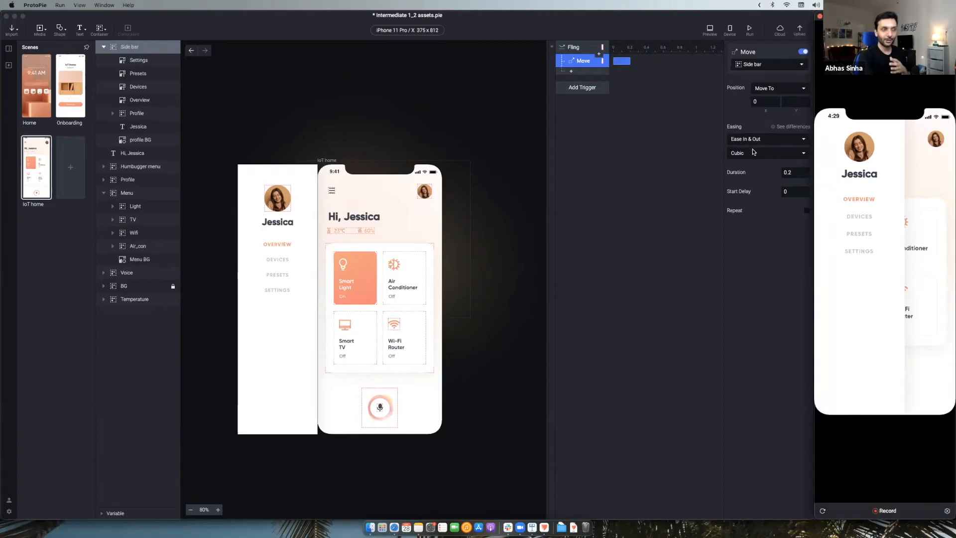
# Check the Move response's duration, restart the preview and fling the side bar open again.
pyautogui.click(792, 172)
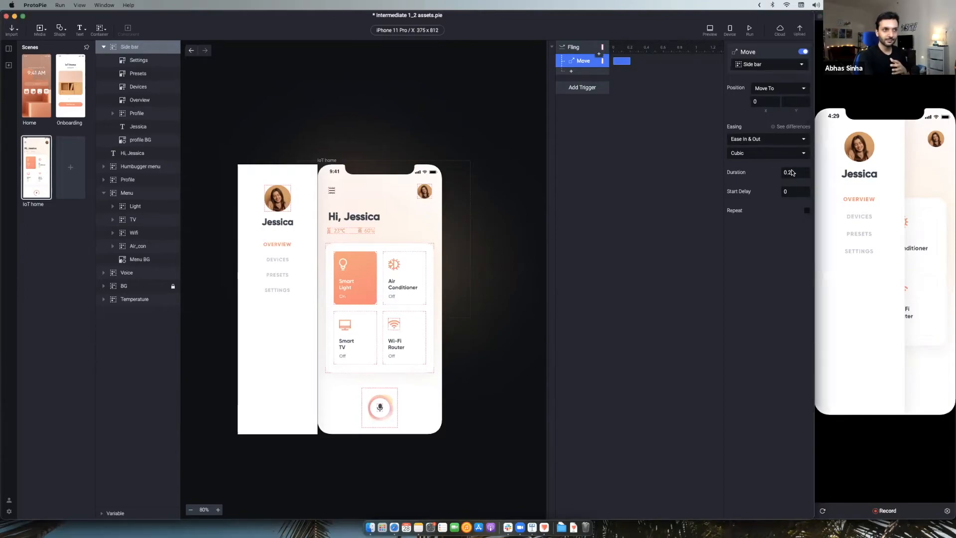
pyautogui.click(792, 172)
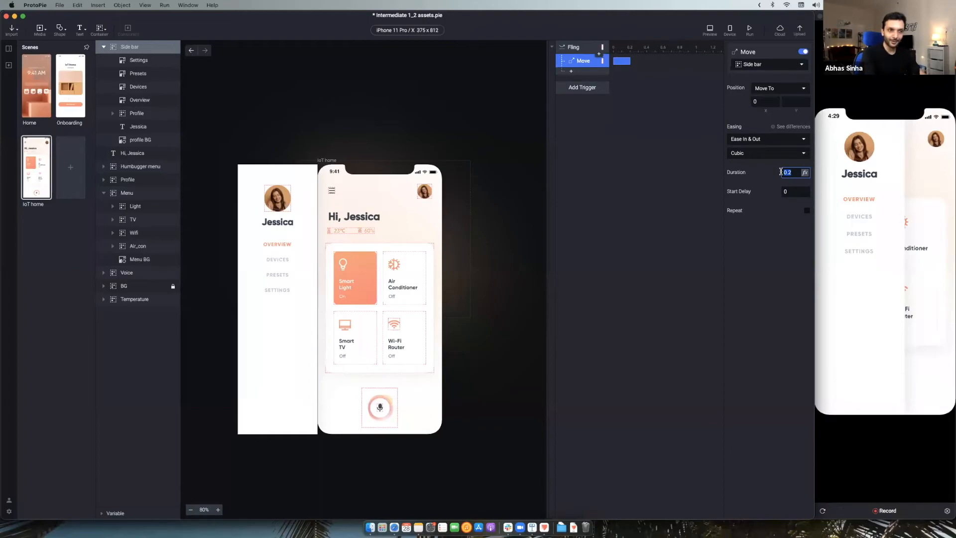
pyautogui.click(822, 508)
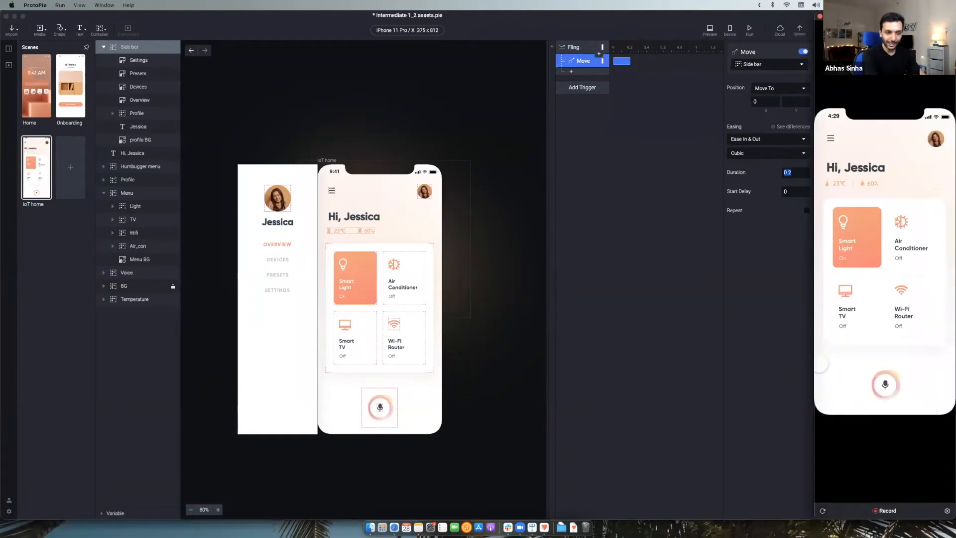
pyautogui.moveTo(819, 365); pyautogui.dragTo(855, 363)
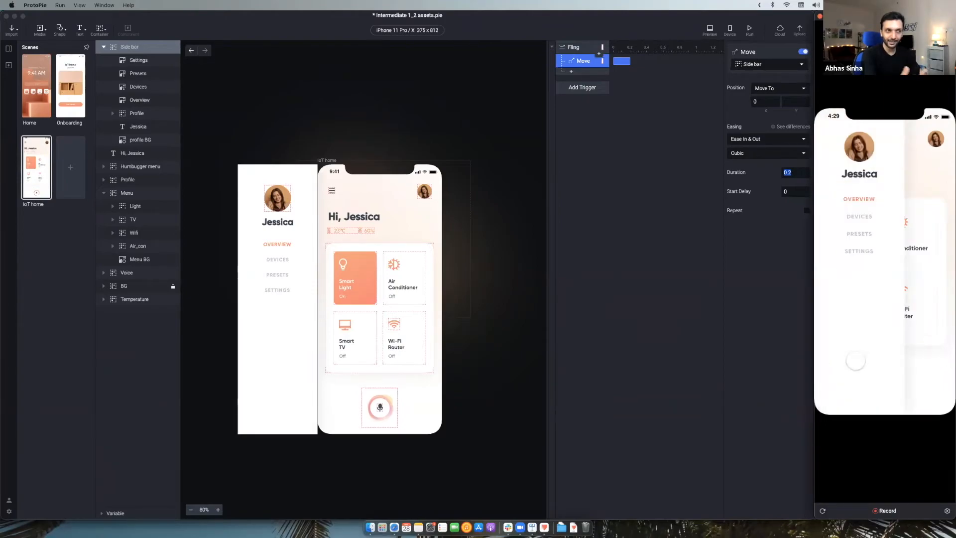
# Set the Move response's duration to 5 seconds and test the slower side bar fling in the preview.
pyautogui.click(793, 173)
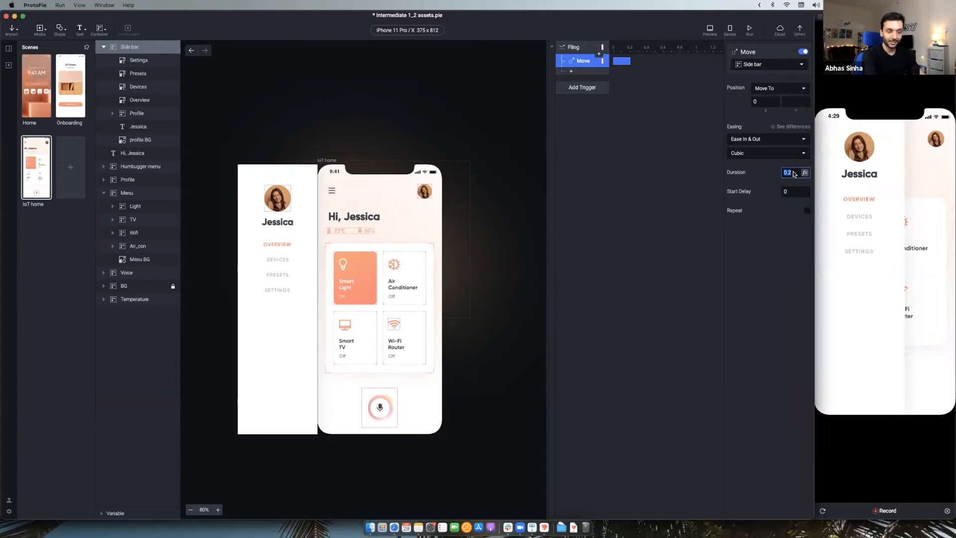
pyautogui.write('5')
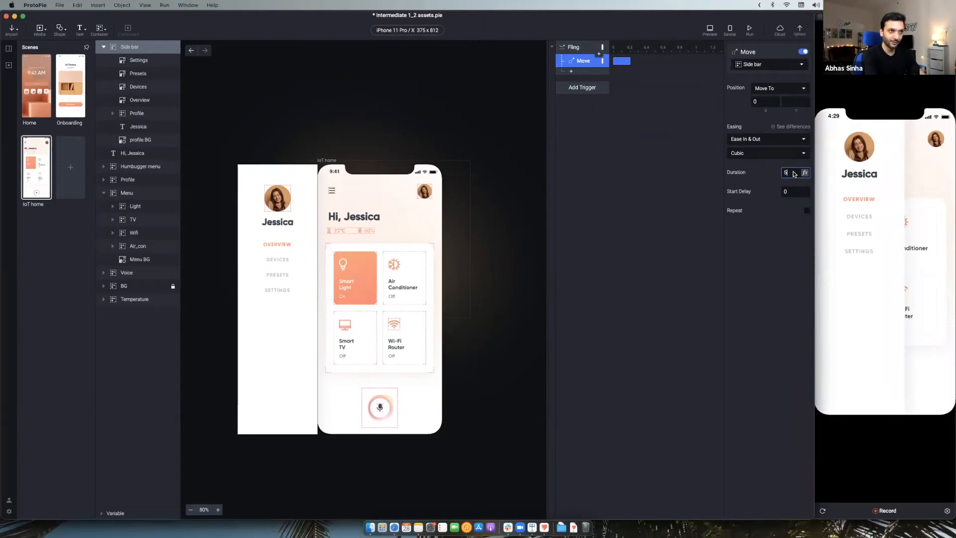
pyautogui.press('Return')
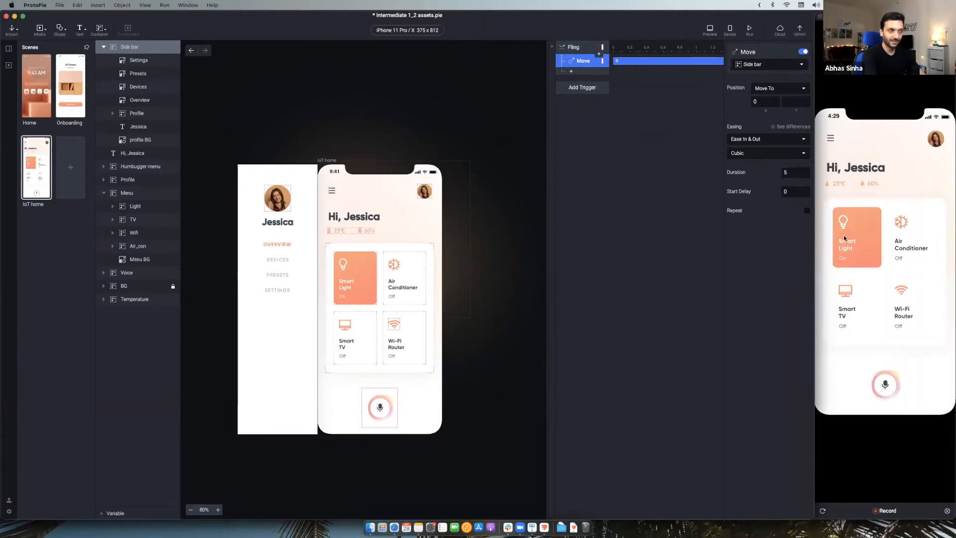
pyautogui.click(887, 307)
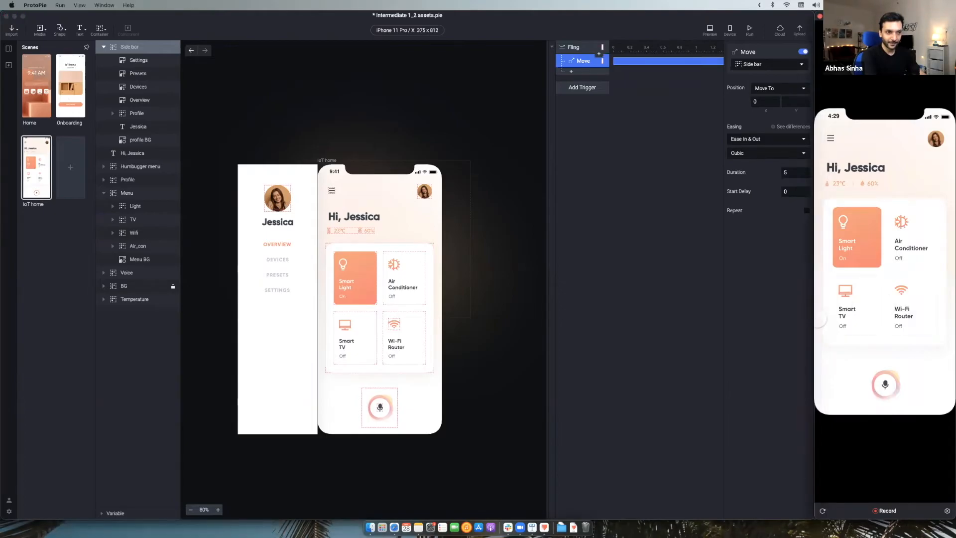
pyautogui.moveTo(821, 319); pyautogui.dragTo(852, 312)
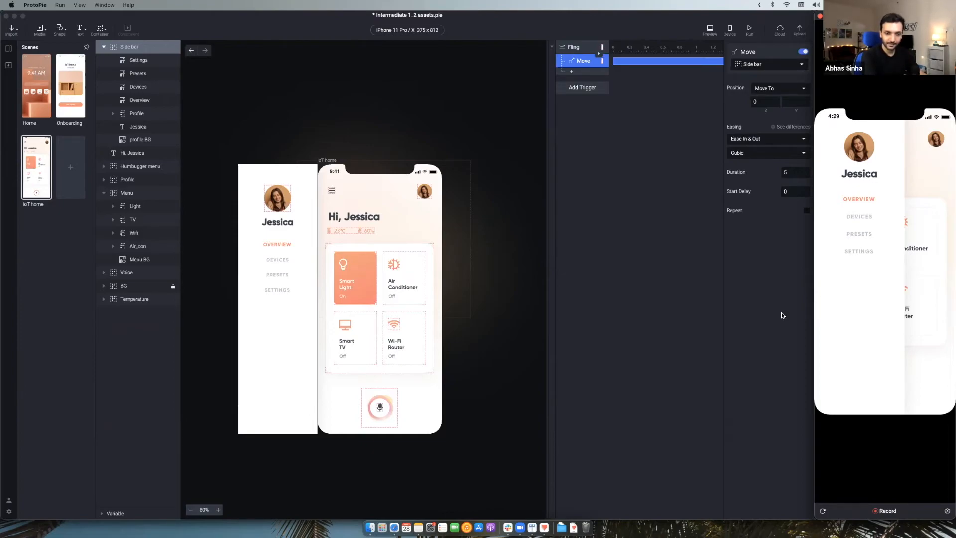
# Set the duration of the Fling's Move response to 0.2 seconds.
pyautogui.click(795, 176)
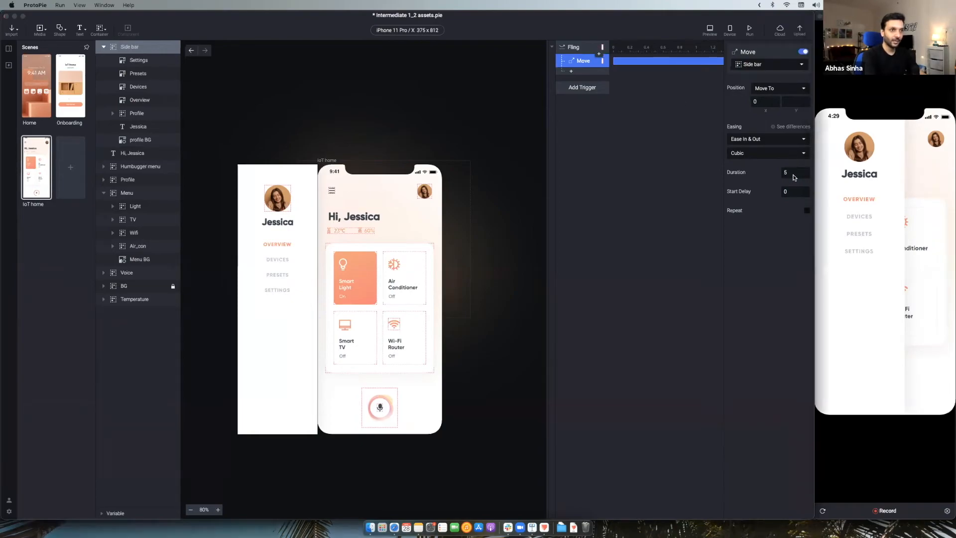
pyautogui.click(789, 173)
pyautogui.press('BackSpace')
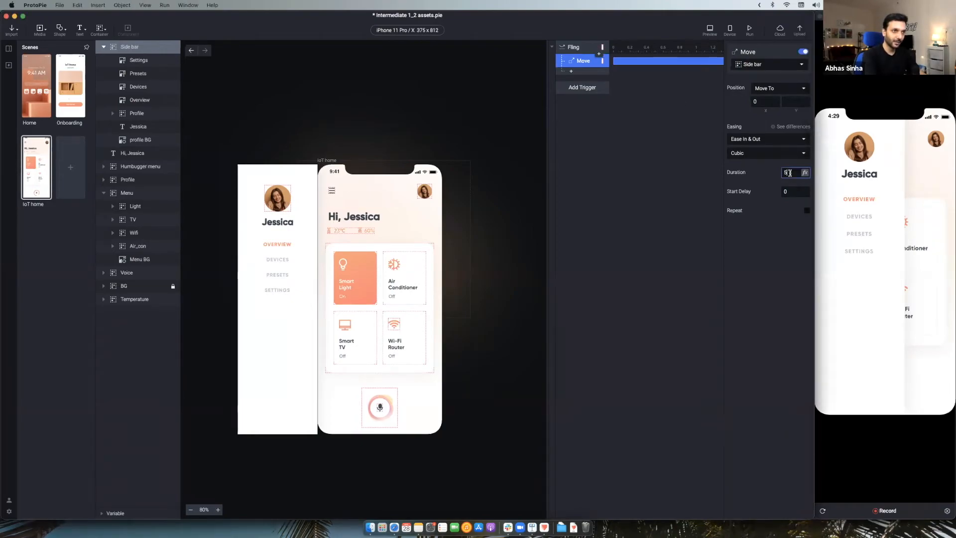
pyautogui.write('0.2')
pyautogui.press('Return')
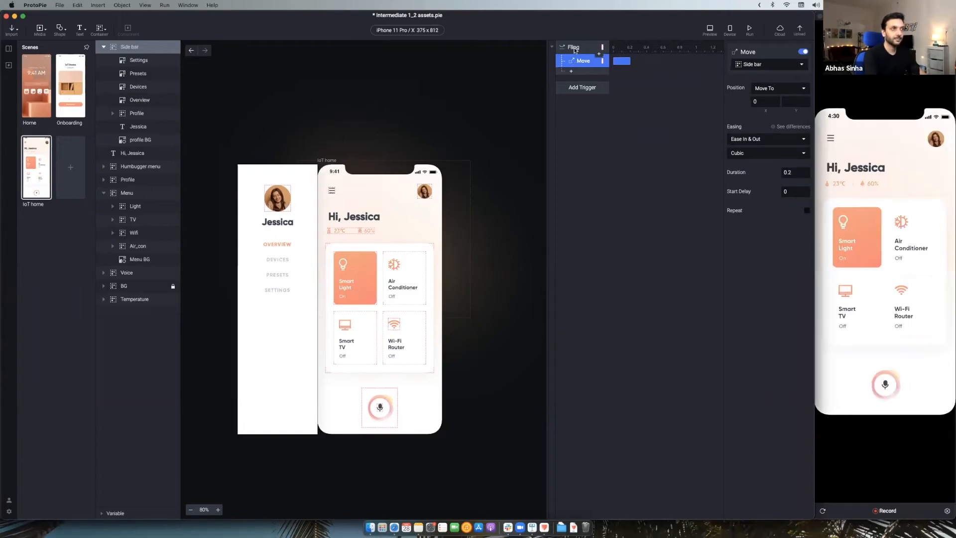
# Add a Pull trigger for the Side bar layer.
pyautogui.click(574, 49)
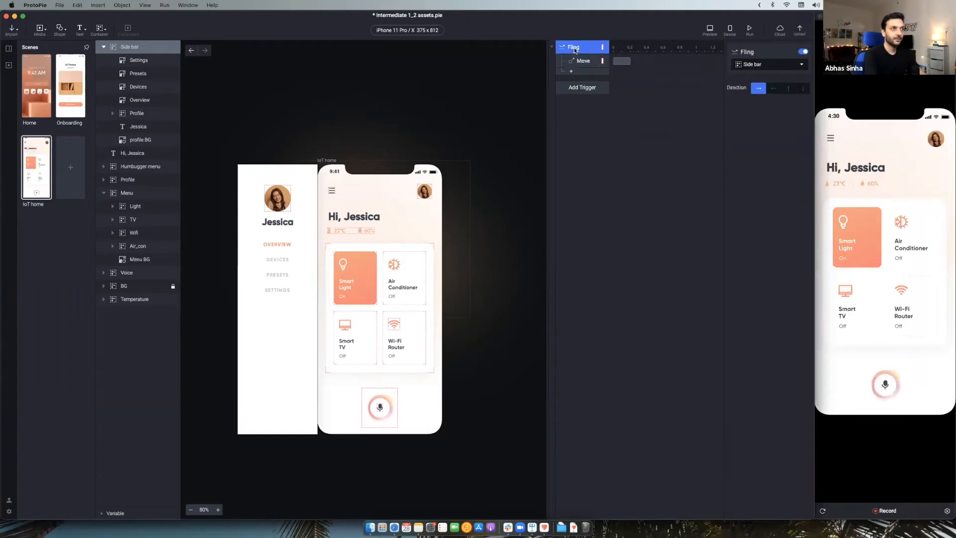
pyautogui.click(574, 88)
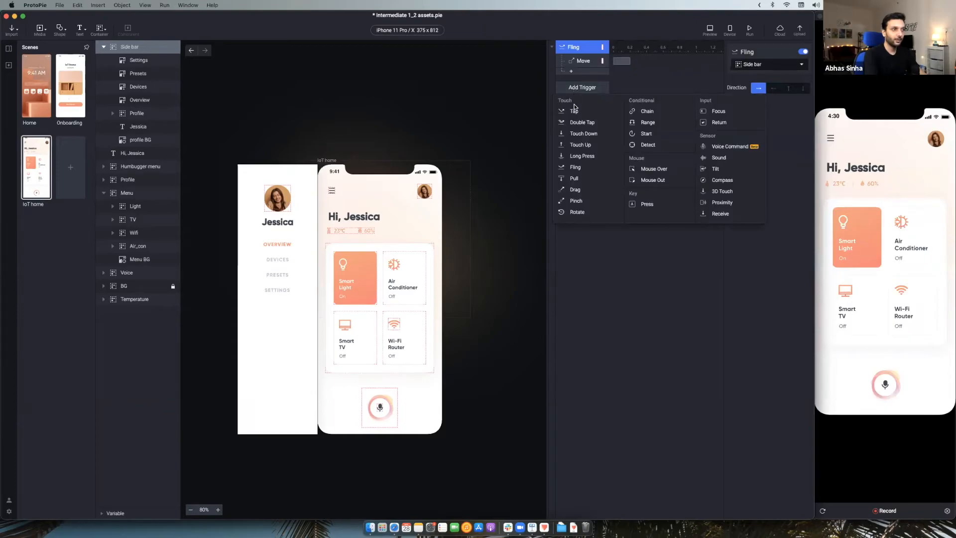
pyautogui.click(578, 178)
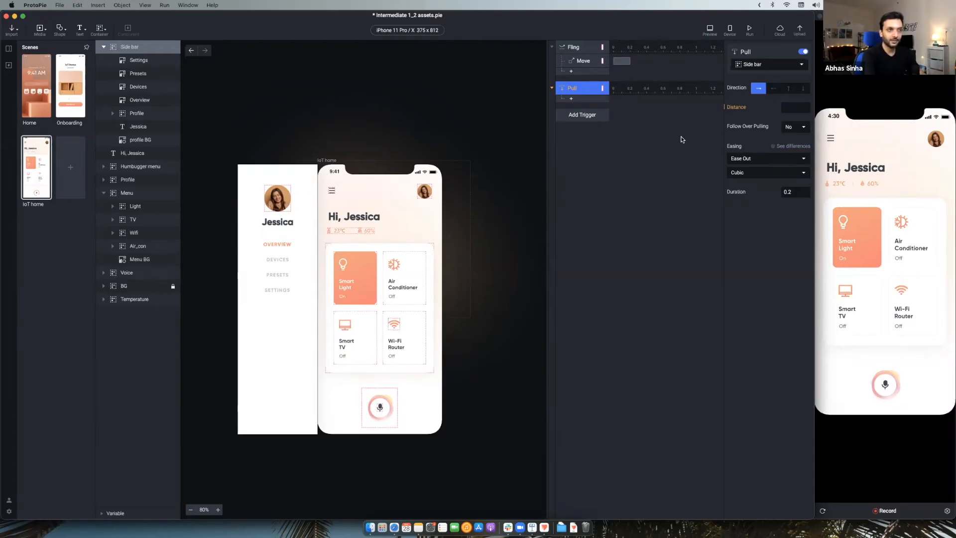
pyautogui.click(616, 210)
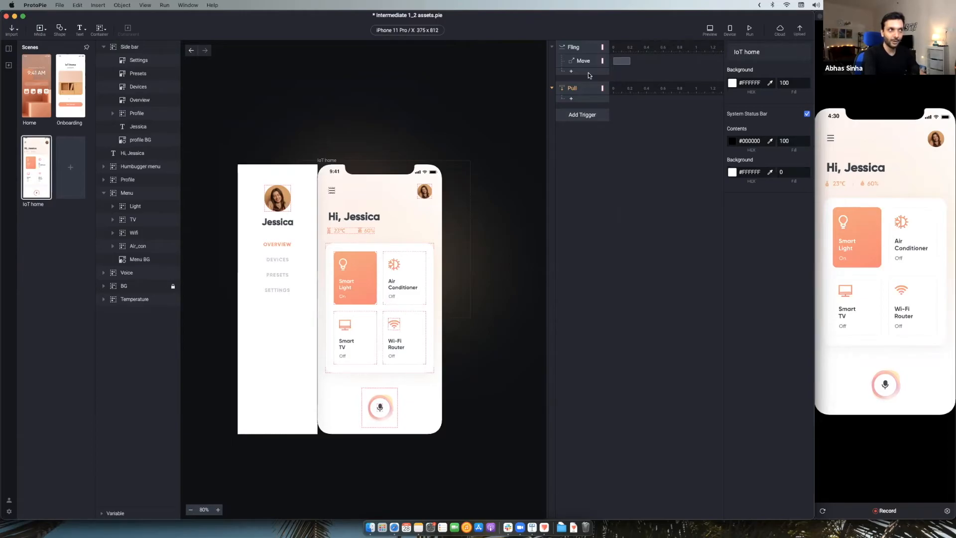
# Check the Side bar's width and set the Pull trigger's distance to 240.
pyautogui.click(573, 88)
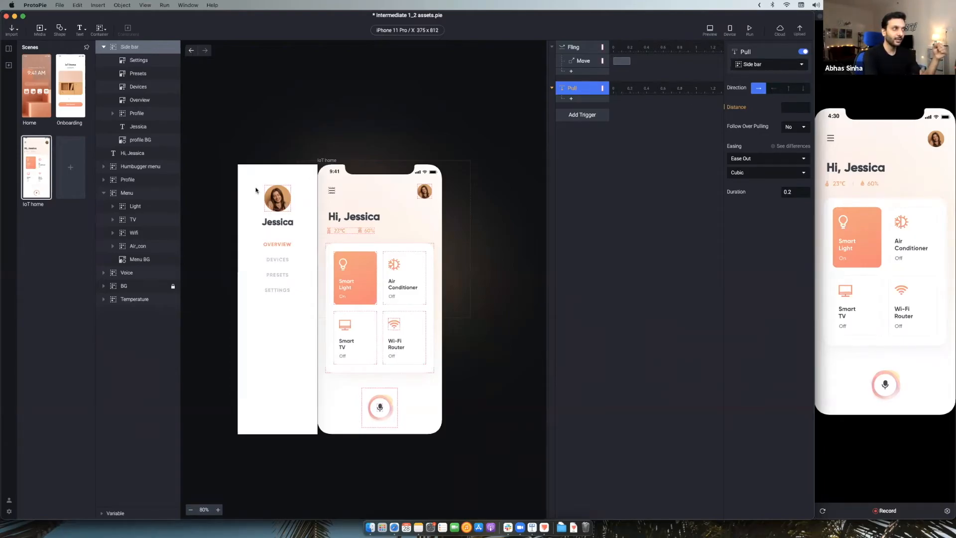
pyautogui.click(264, 215)
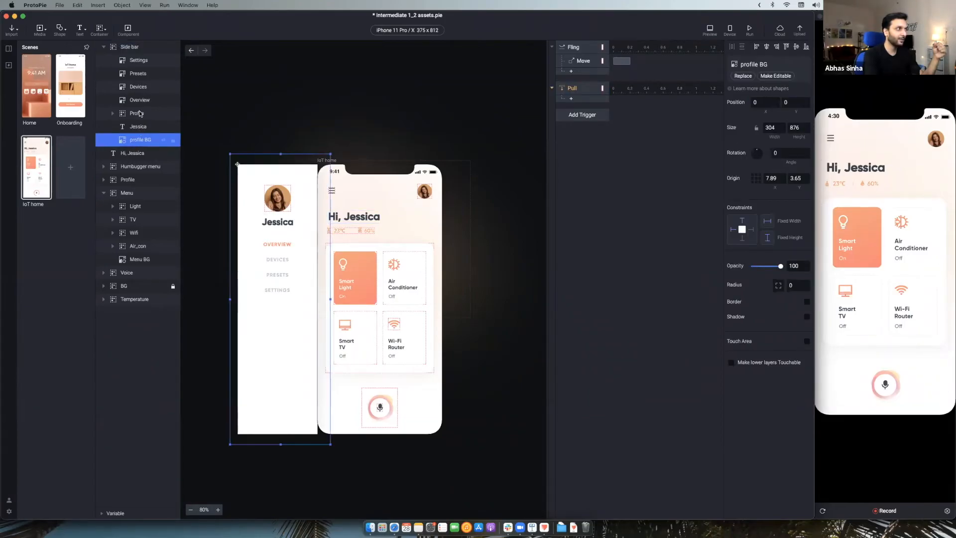
pyautogui.click(141, 46)
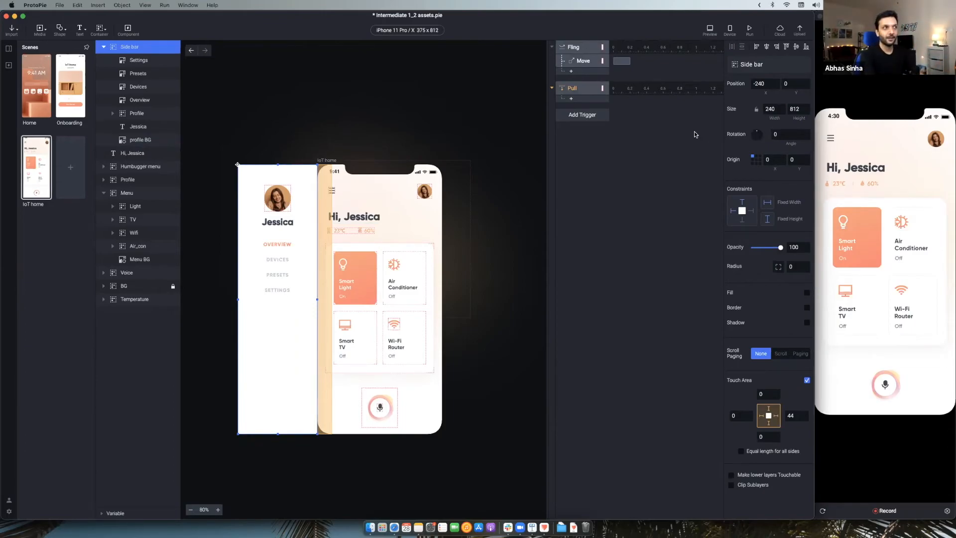
pyautogui.click(576, 93)
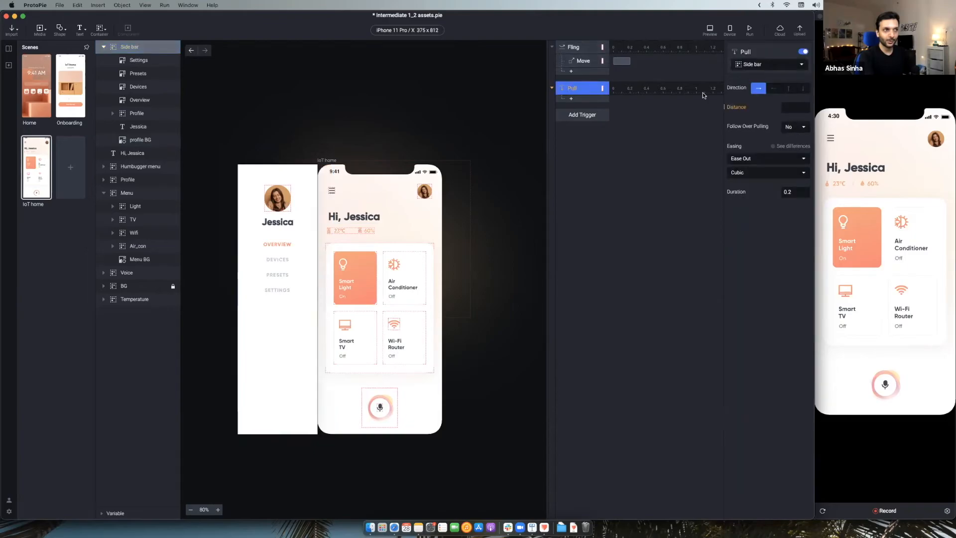
pyautogui.click(791, 108)
pyautogui.write('240')
pyautogui.press('Return')
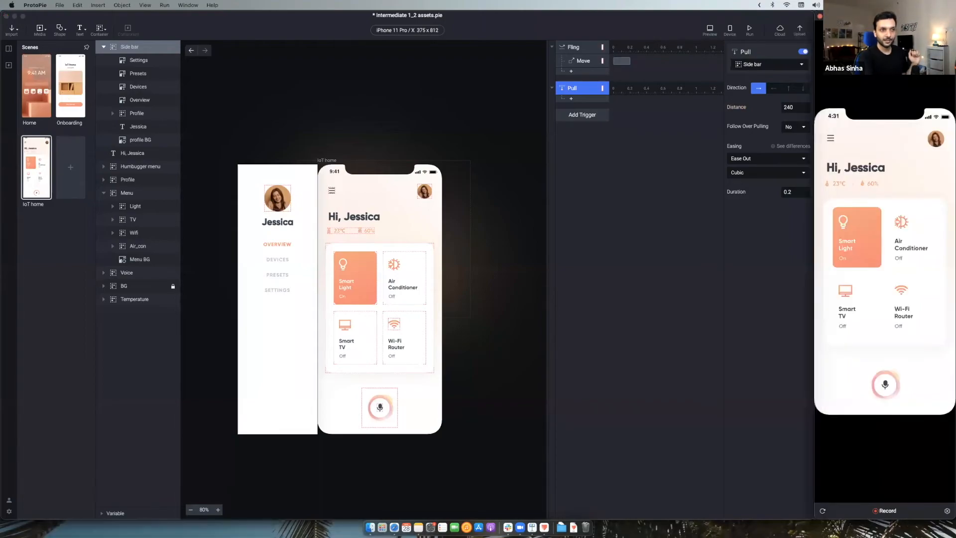
# Test opening the side bar in the preview from the edge of the IoT home screen.
pyautogui.click(863, 177)
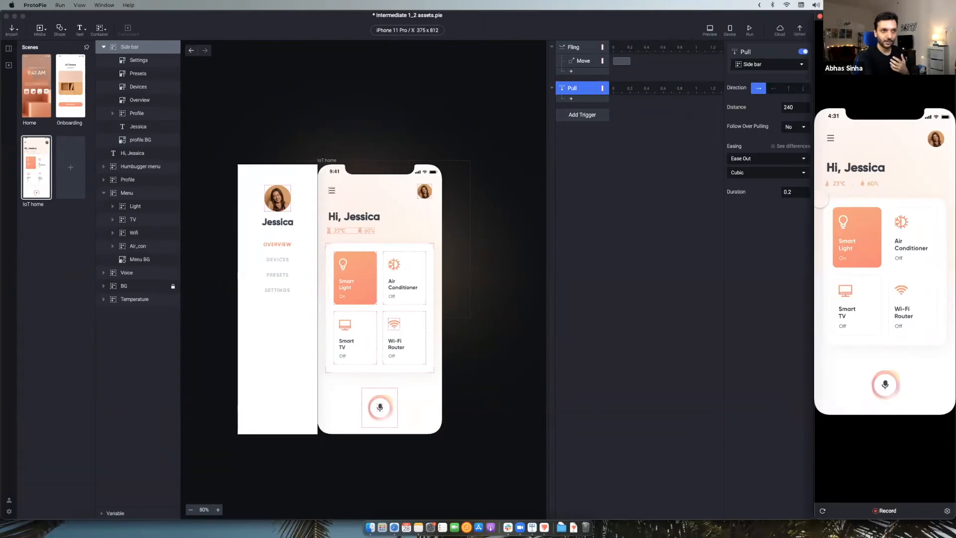
pyautogui.moveTo(820, 200); pyautogui.dragTo(879, 203)
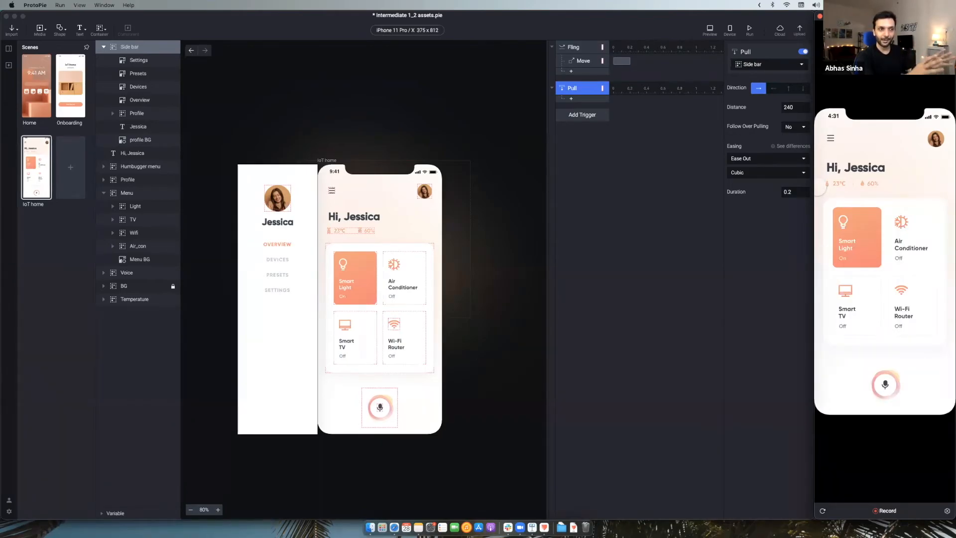
pyautogui.moveTo(816, 188); pyautogui.dragTo(863, 191)
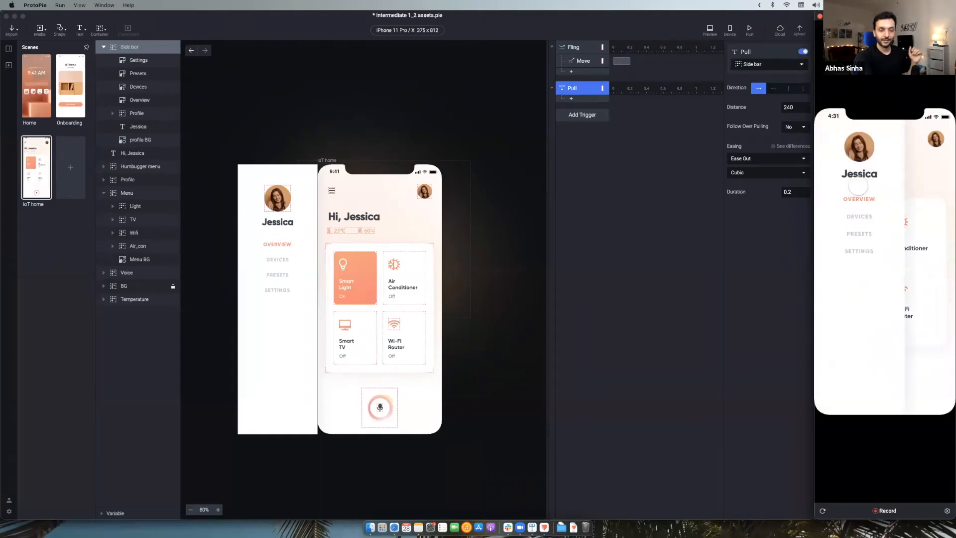
# Add an Opacity response to the Pull trigger that fades the Air_con layer to opacity 0.
pyautogui.click(572, 101)
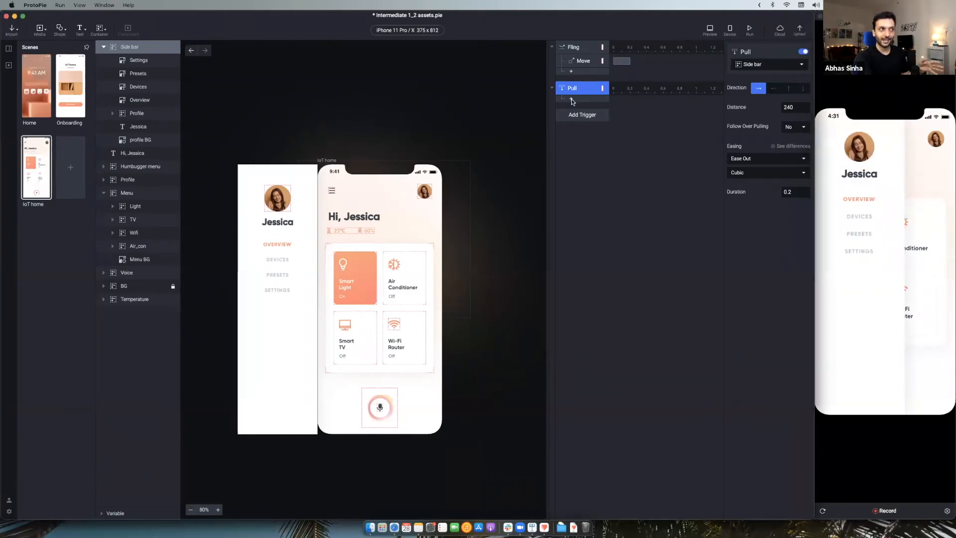
pyautogui.click(572, 102)
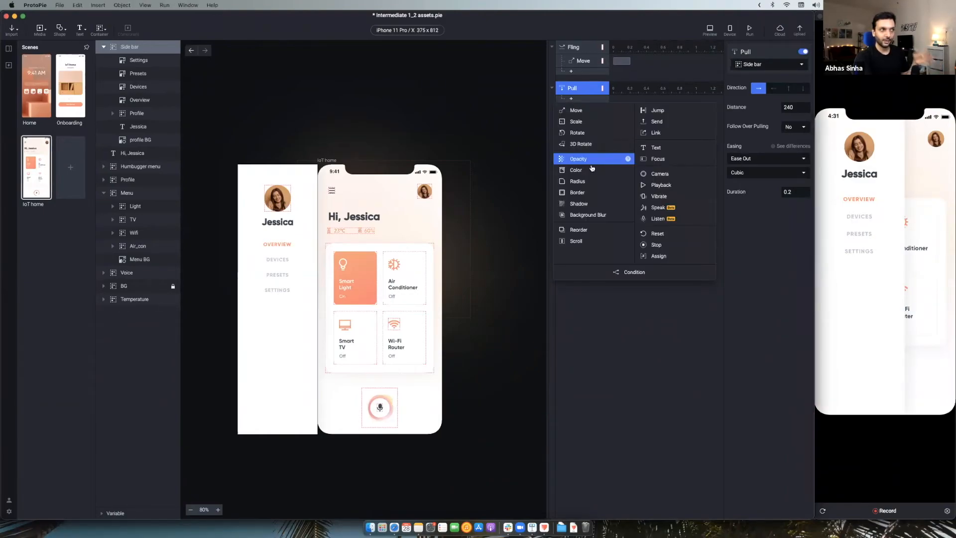
pyautogui.click(925, 142)
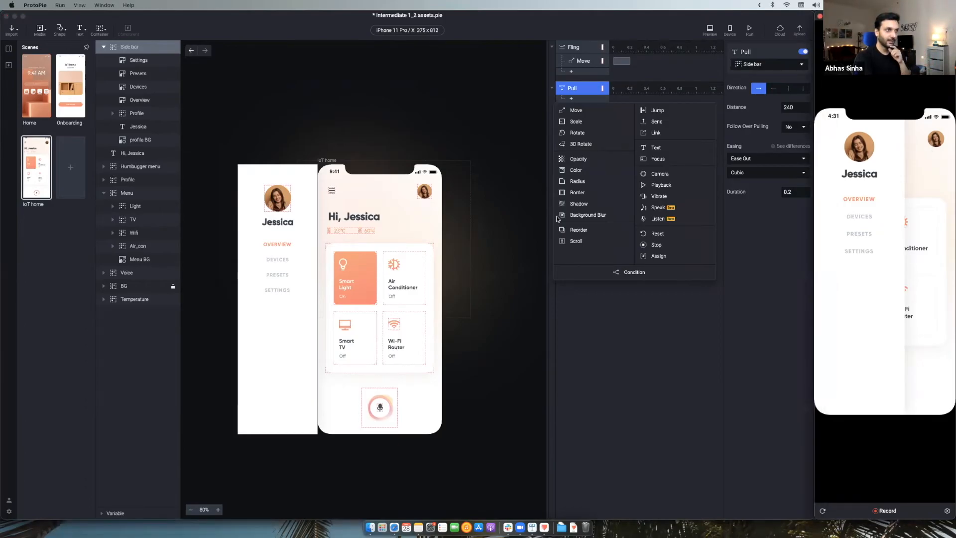
pyautogui.click(485, 189)
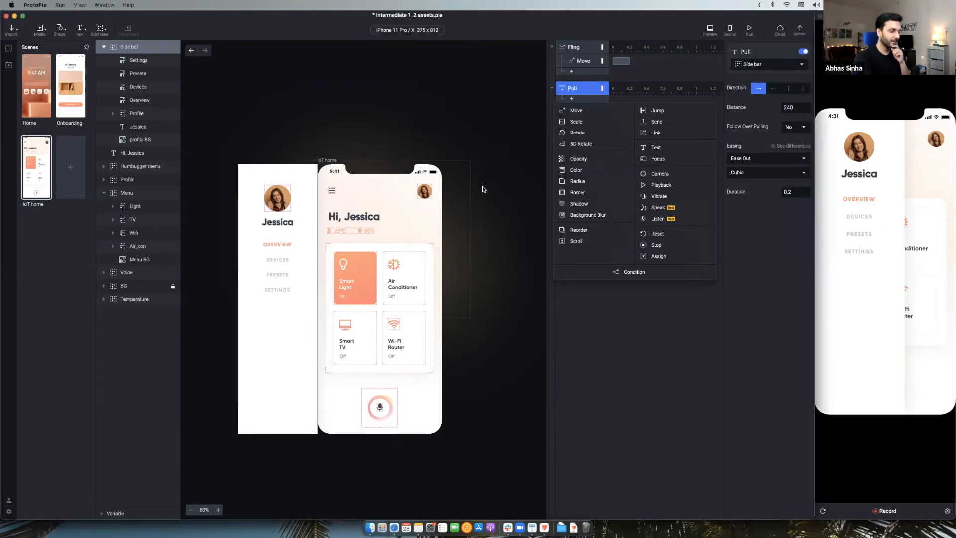
pyautogui.click(417, 272)
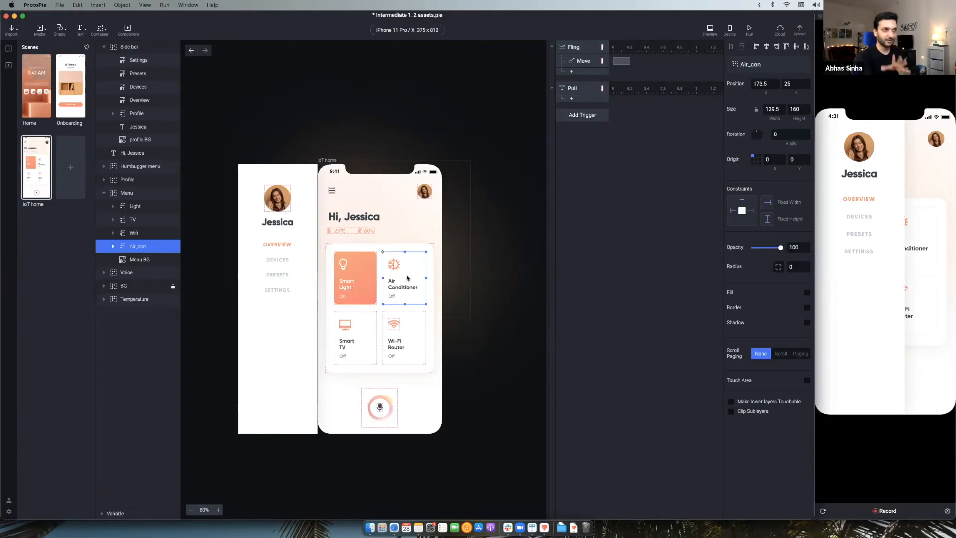
pyautogui.click(571, 99)
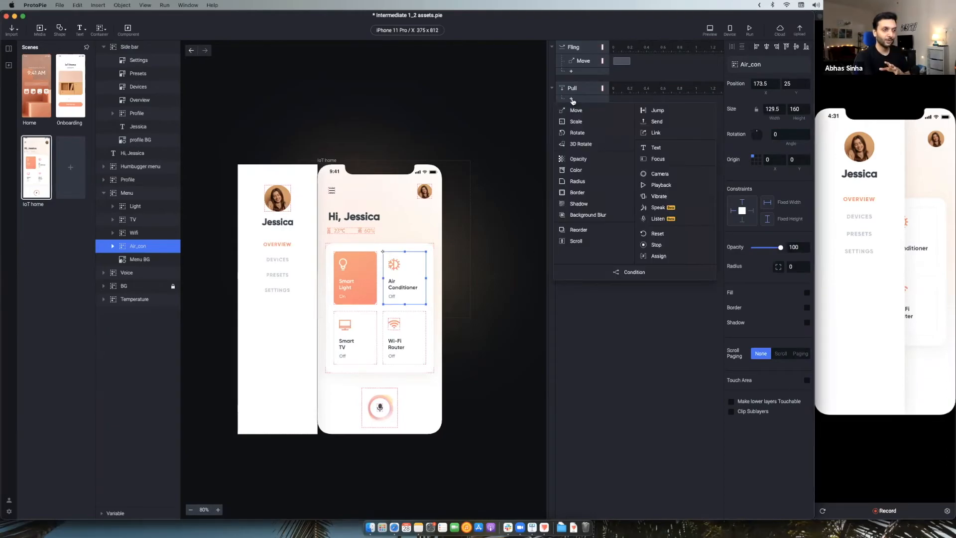
pyautogui.click(586, 159)
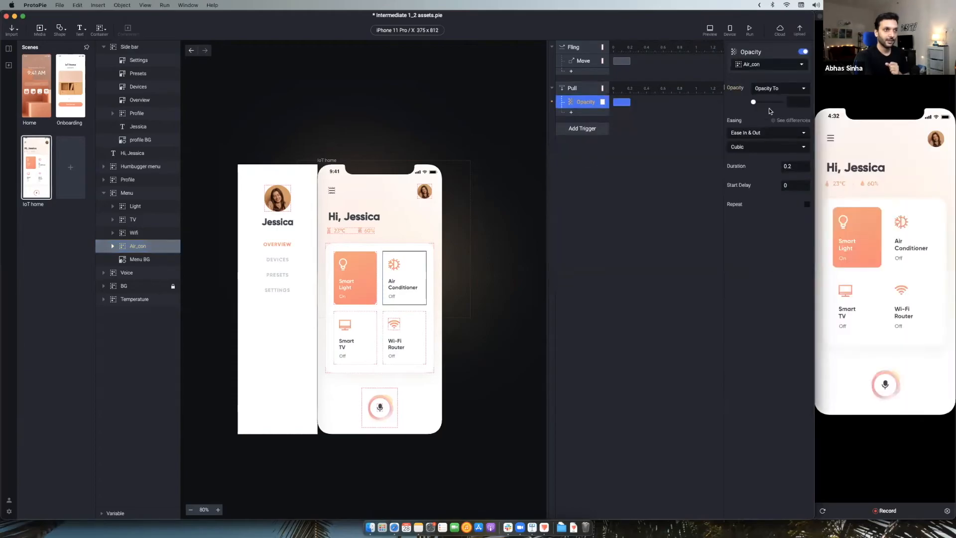
pyautogui.click(755, 101)
# Test the Air_con fade by pulling in the preview, and delete the Opacity response from the Pull trigger.
pyautogui.click(575, 91)
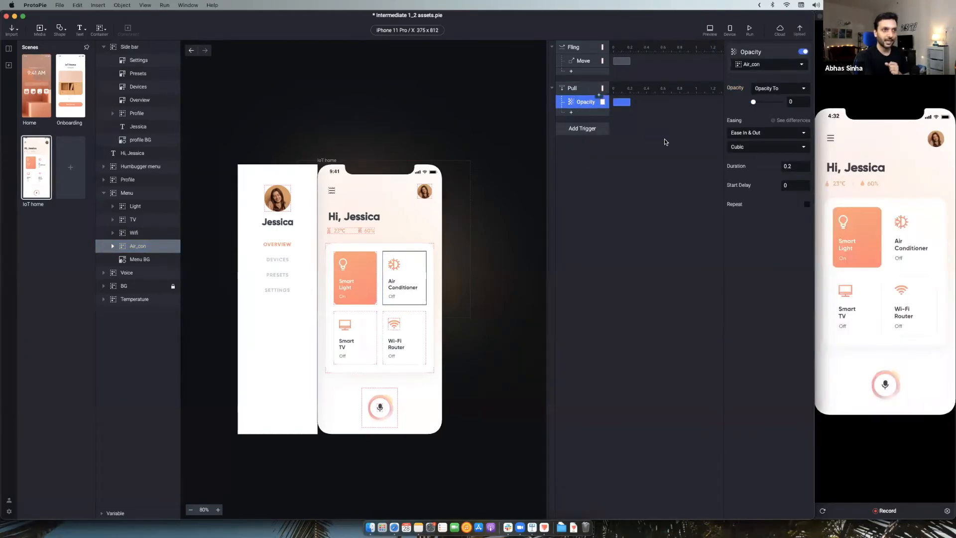
pyautogui.click(832, 210)
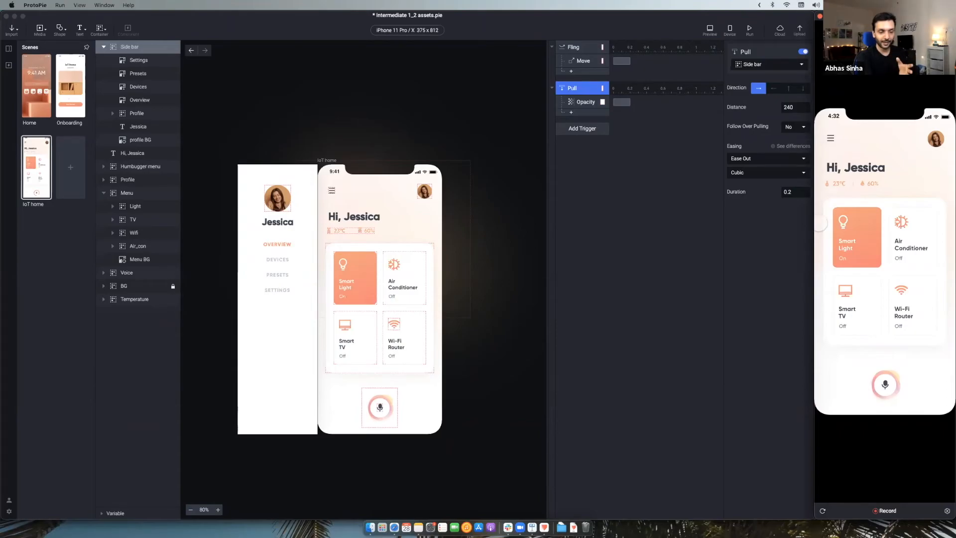
pyautogui.moveTo(819, 224); pyautogui.dragTo(884, 221)
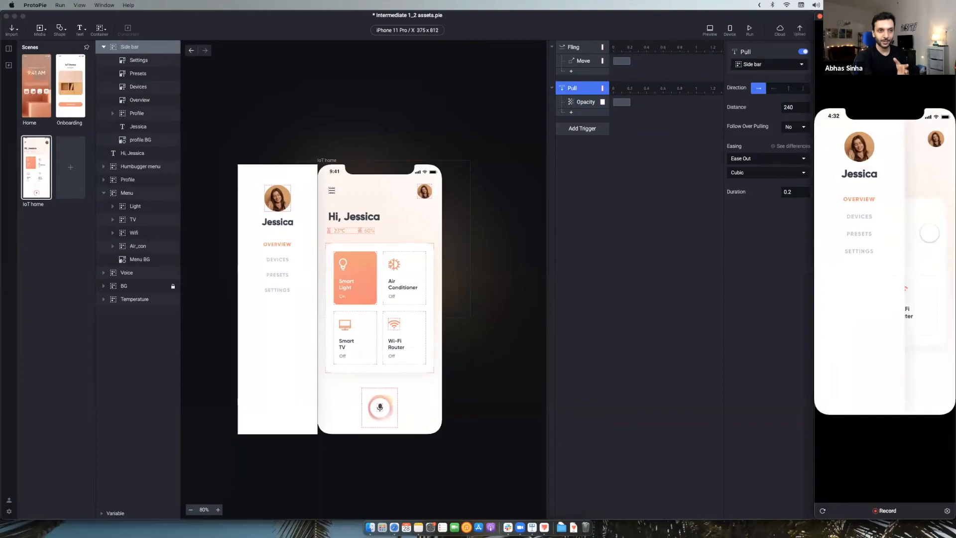
pyautogui.click(581, 107)
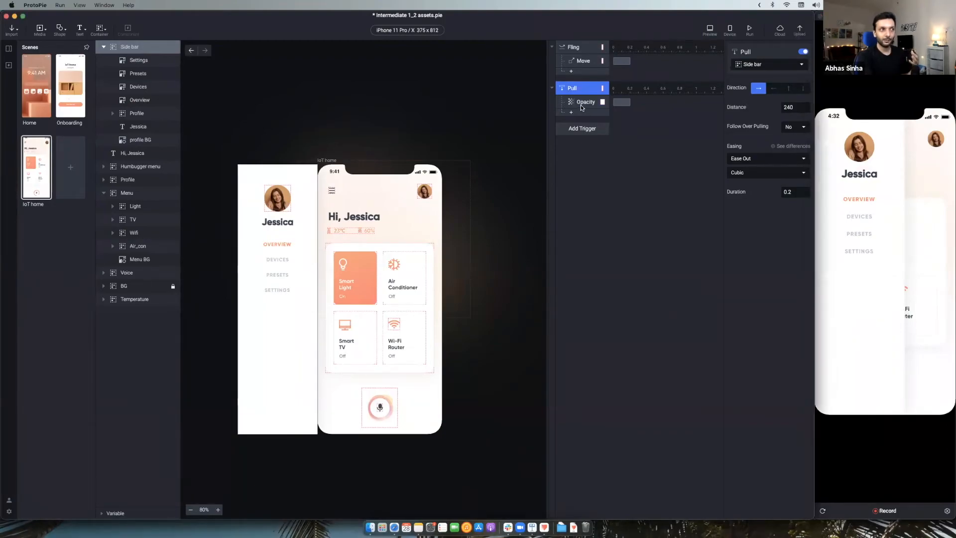
pyautogui.click(579, 106)
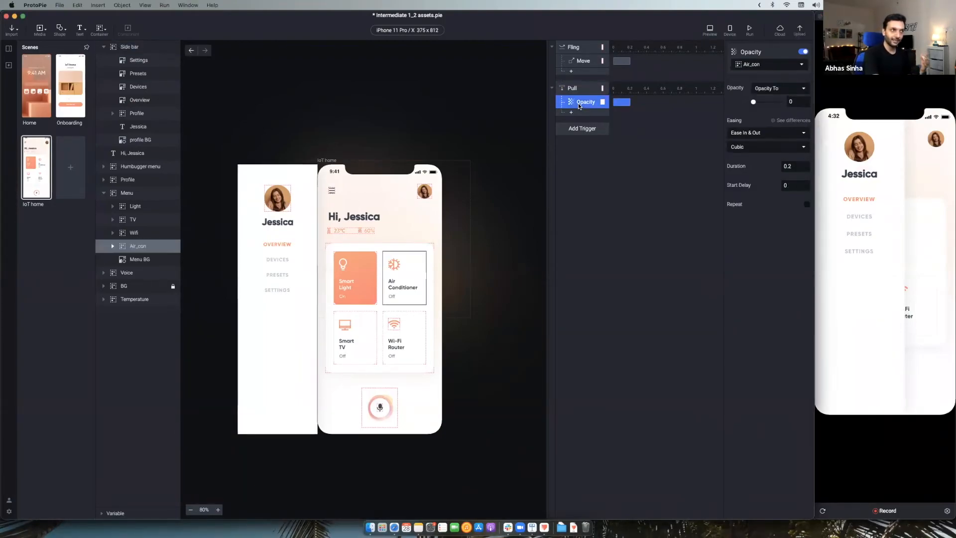
pyautogui.press('Delete')
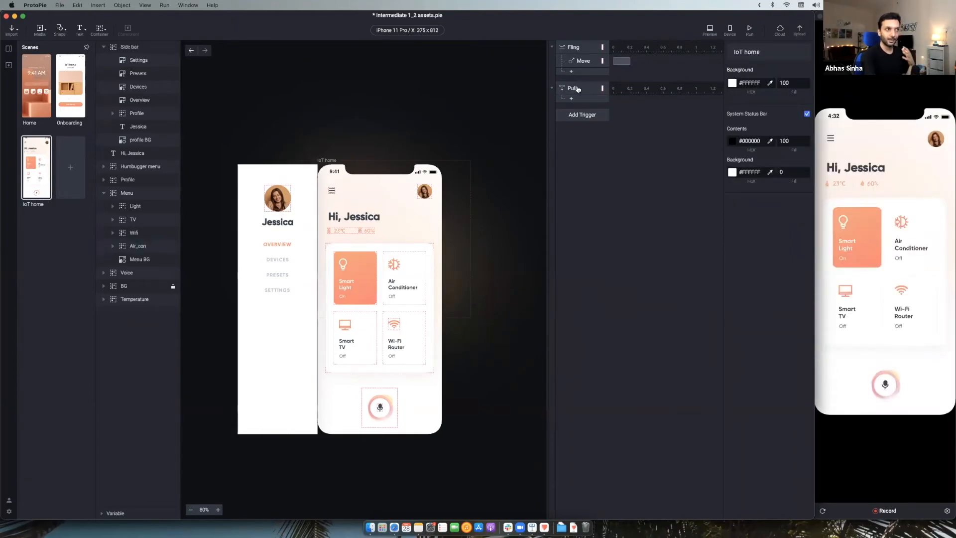
# Select the Pull trigger and try short and long pulls from the screen edge in the preview.
pyautogui.click(577, 88)
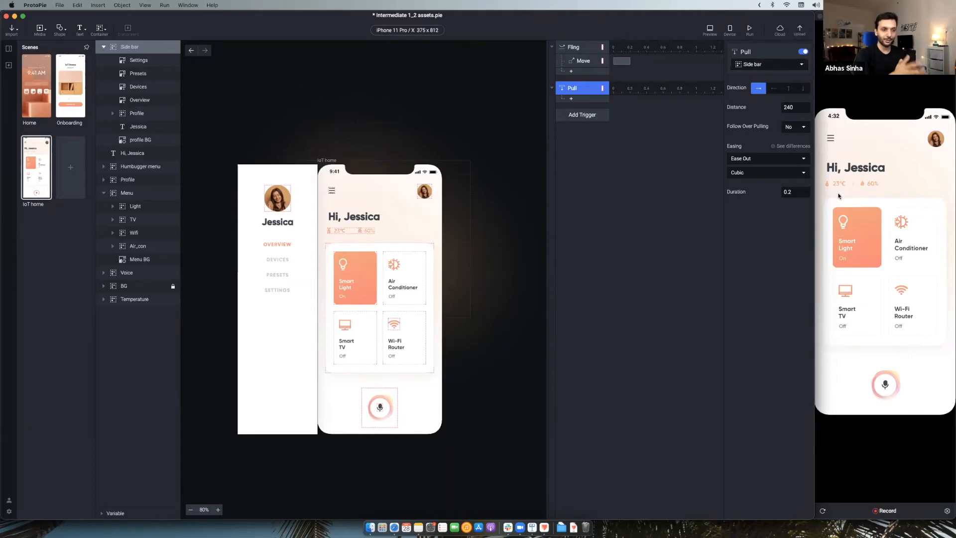
pyautogui.click(836, 201)
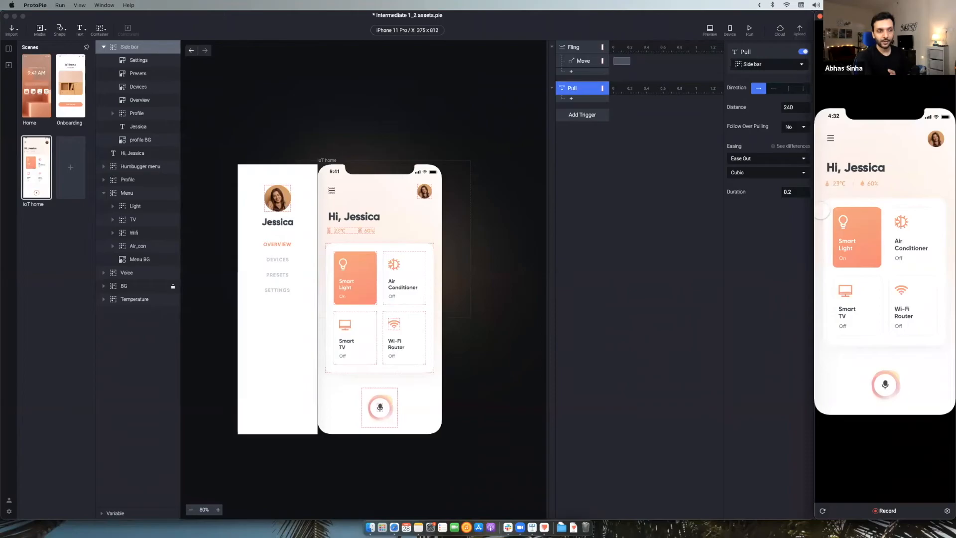
pyautogui.moveTo(822, 210)
pyautogui.mouseDown()
pyautogui.moveTo(874, 210)
pyautogui.moveTo(817, 210)
pyautogui.mouseUp()
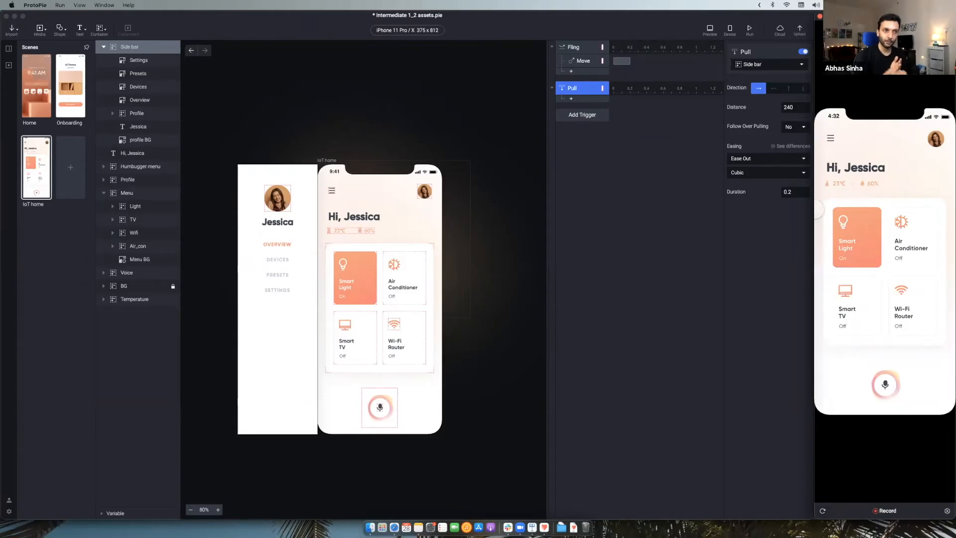
pyautogui.moveTo(816, 210); pyautogui.dragTo(817, 213)
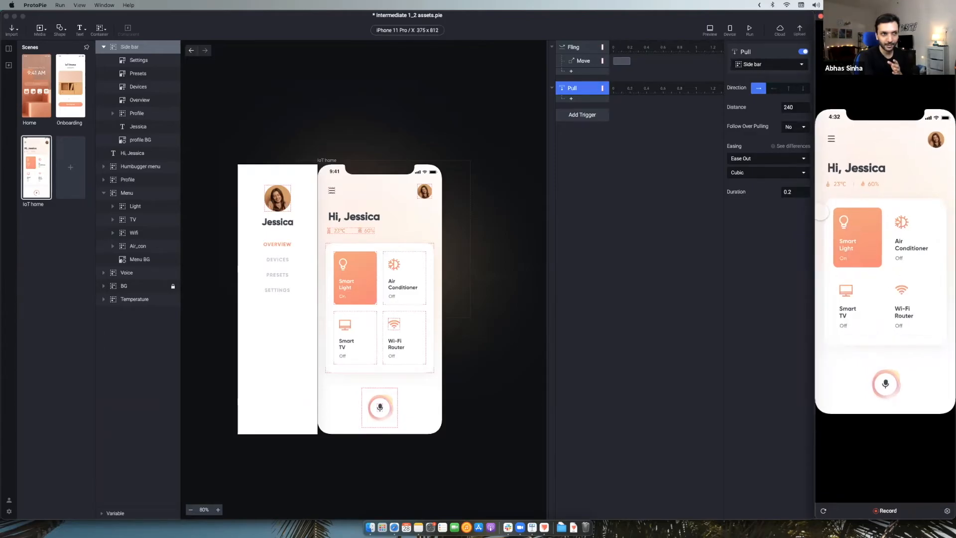
pyautogui.moveTo(822, 212); pyautogui.dragTo(833, 213)
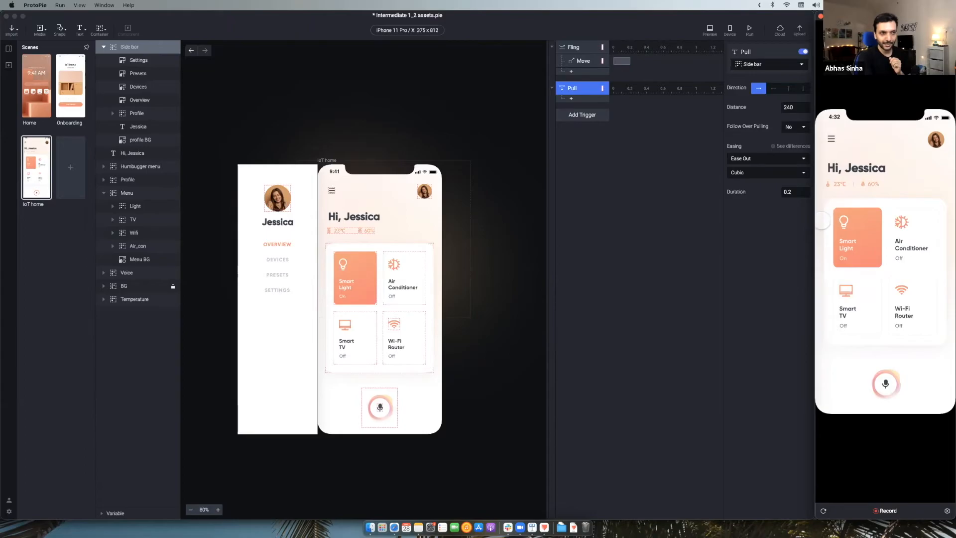
pyautogui.moveTo(823, 221); pyautogui.dragTo(881, 218)
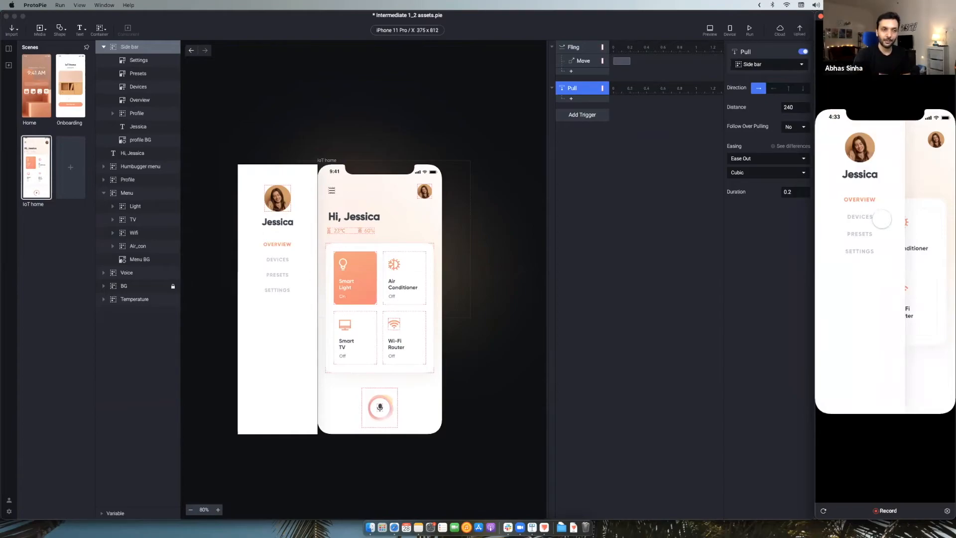
pyautogui.moveTo(881, 219); pyautogui.dragTo(792, 232)
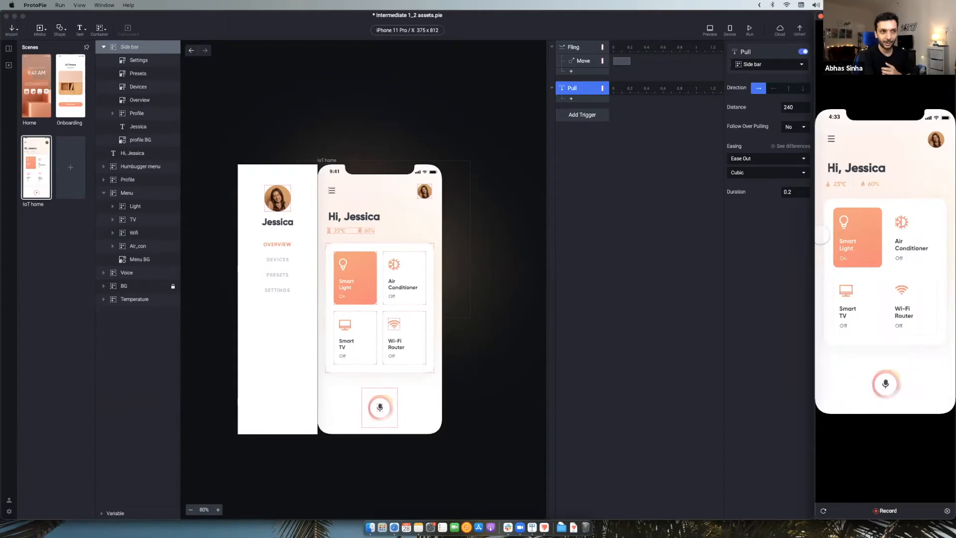
# Test opening the side bar fully with Pull in the preview and pulling it closed again.
pyautogui.moveTo(820, 235); pyautogui.dragTo(818, 242)
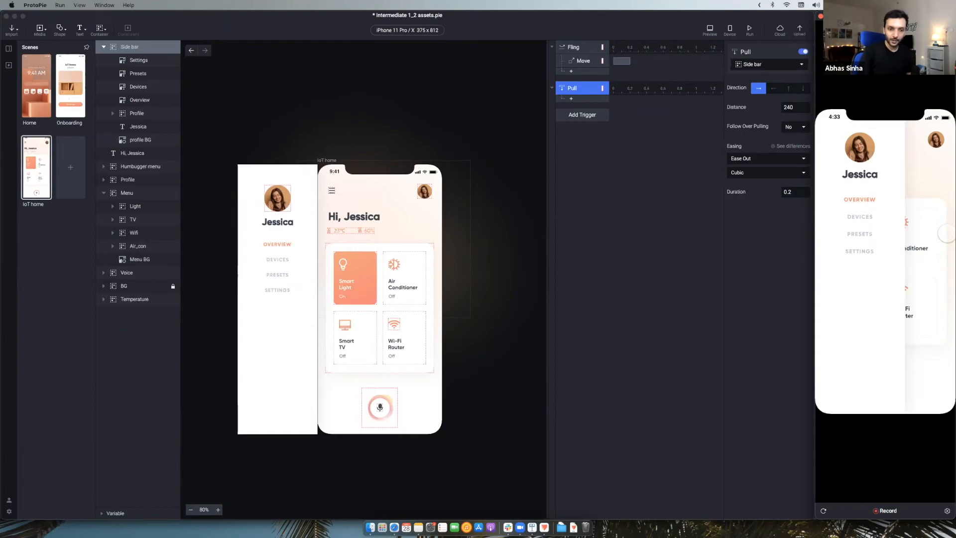
pyautogui.moveTo(944, 233); pyautogui.dragTo(821, 261)
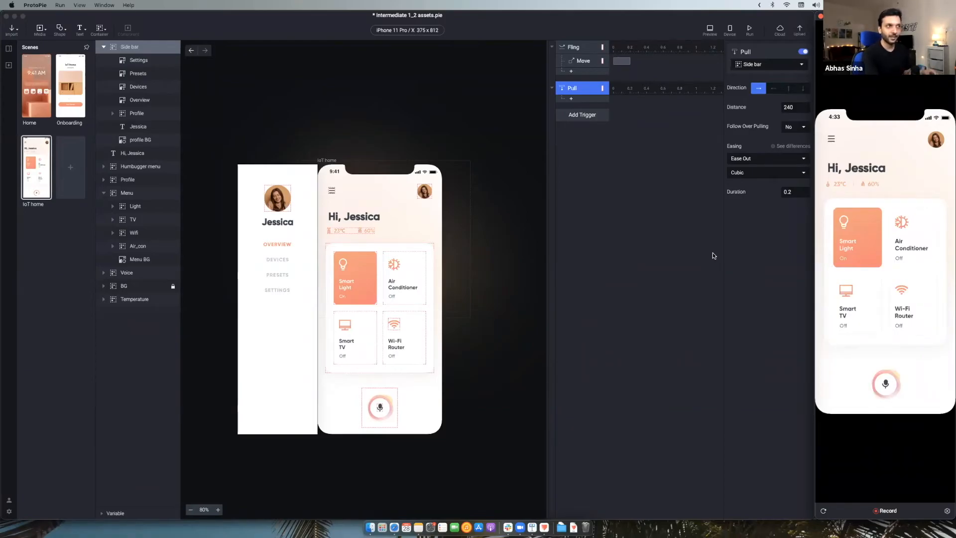
# Disable the Fling trigger and test opening and closing the side bar with Pull alone in the preview.
pyautogui.click(581, 48)
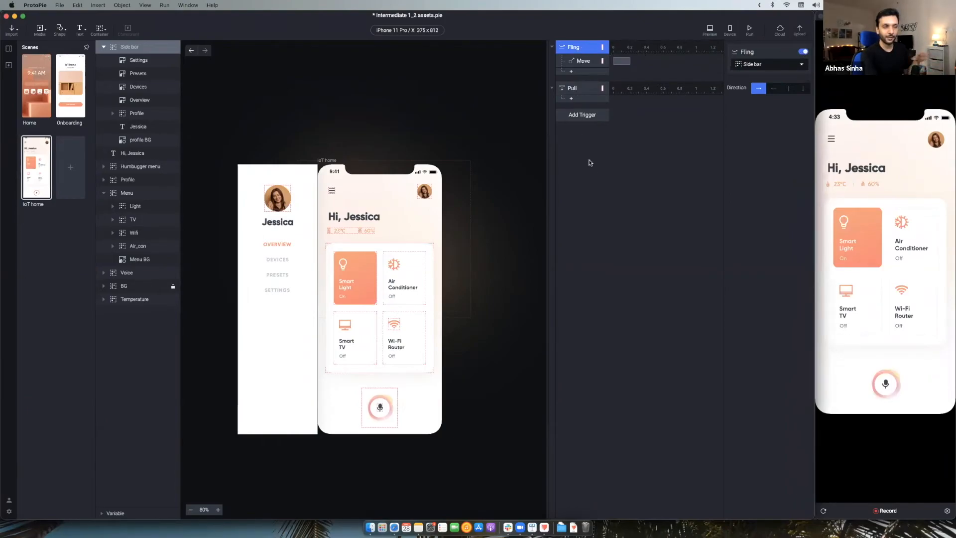
pyautogui.click(803, 52)
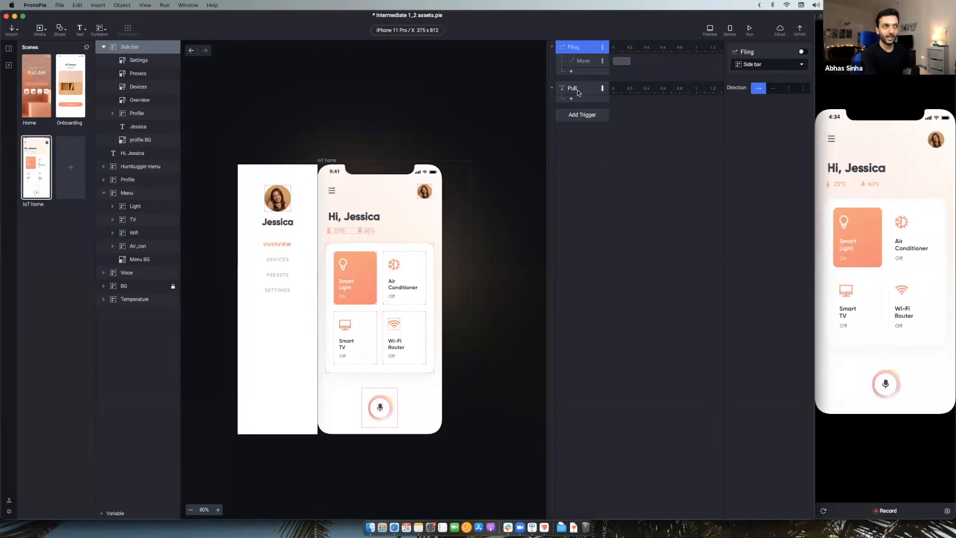
pyautogui.click(815, 167)
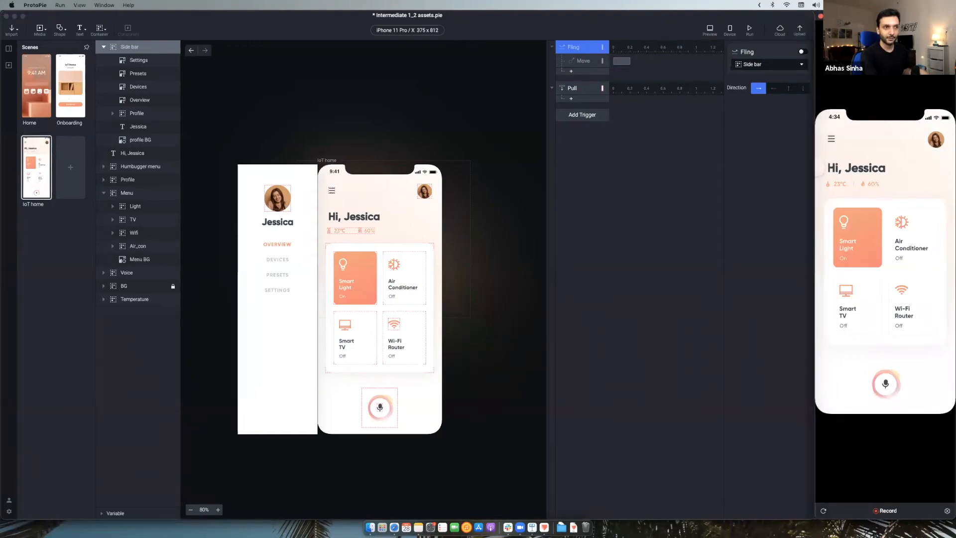
pyautogui.moveTo(818, 169); pyautogui.dragTo(860, 162)
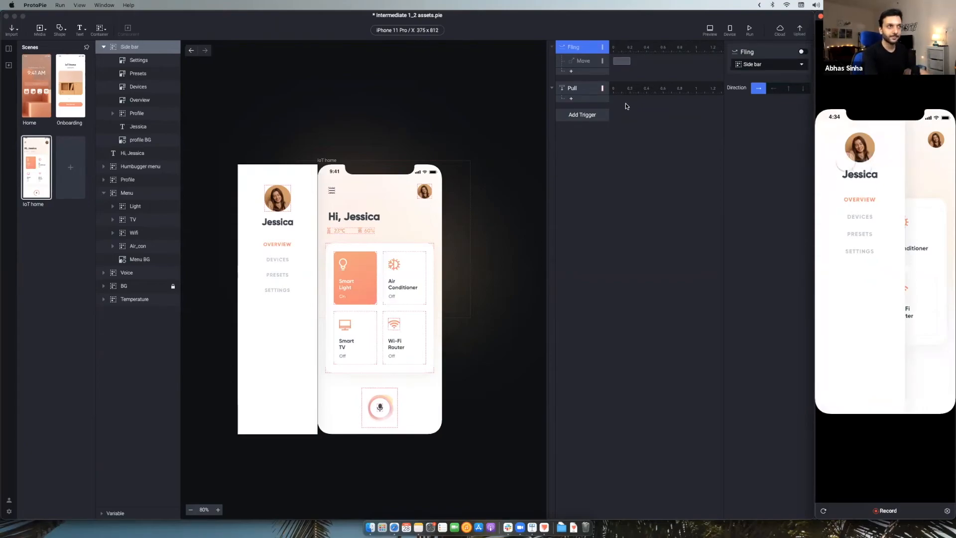
pyautogui.click(579, 87)
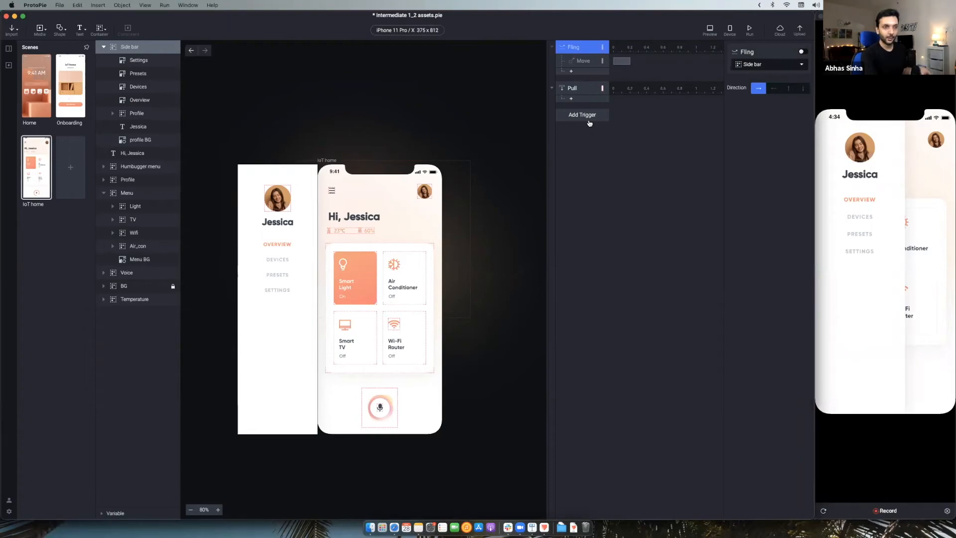
pyautogui.click(859, 175)
pyautogui.click(905, 189)
pyautogui.moveTo(905, 189); pyautogui.dragTo(866, 191)
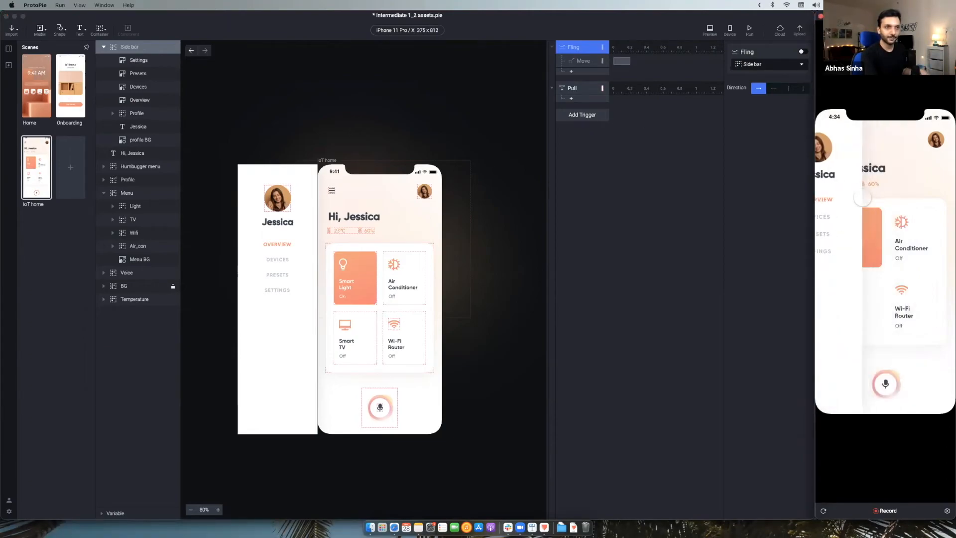
# Disable the Pull trigger and add a Drag trigger to the Side bar layer.
pyautogui.click(588, 88)
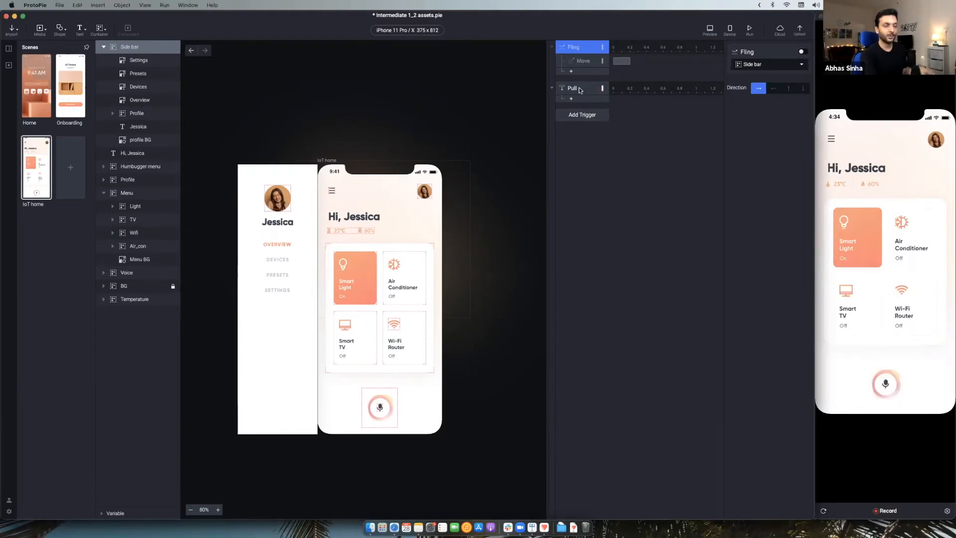
pyautogui.click(572, 92)
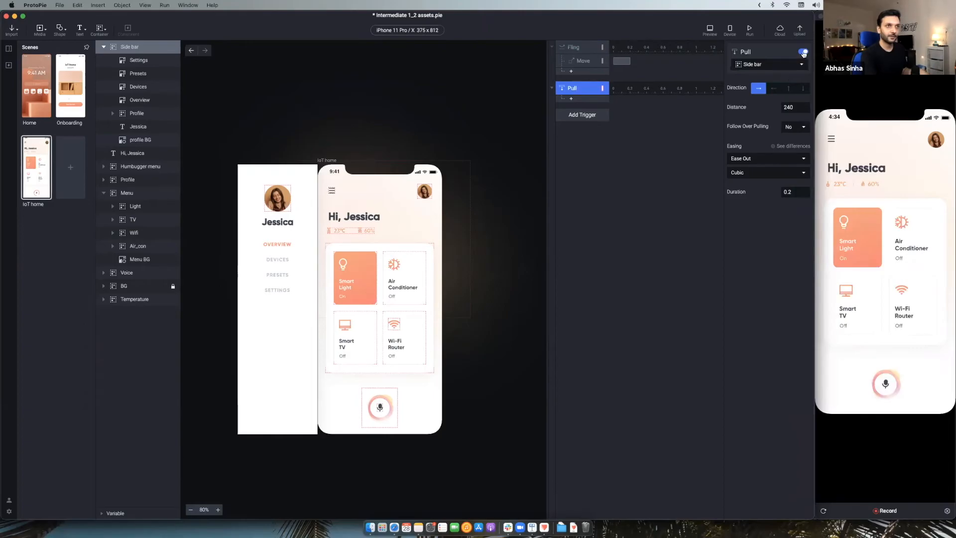
pyautogui.click(803, 52)
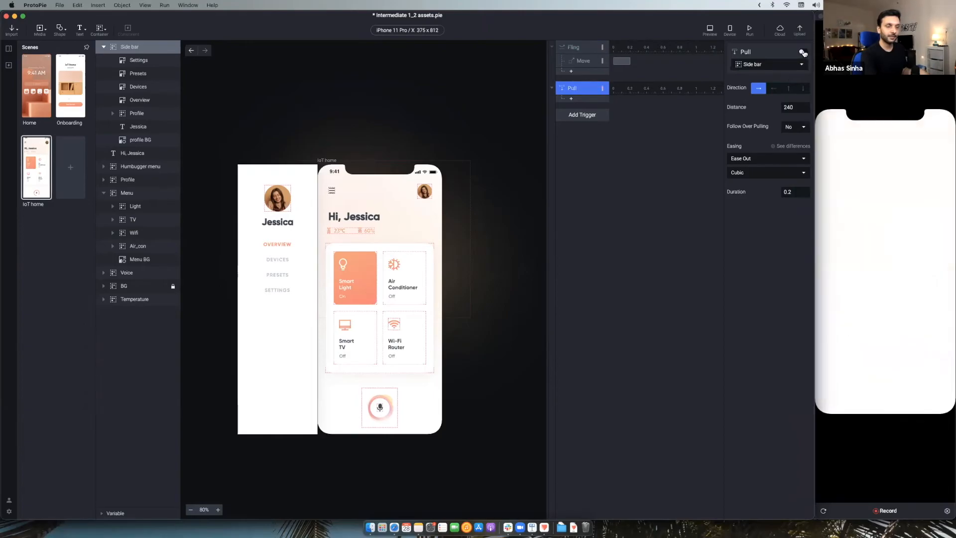
pyautogui.click(592, 117)
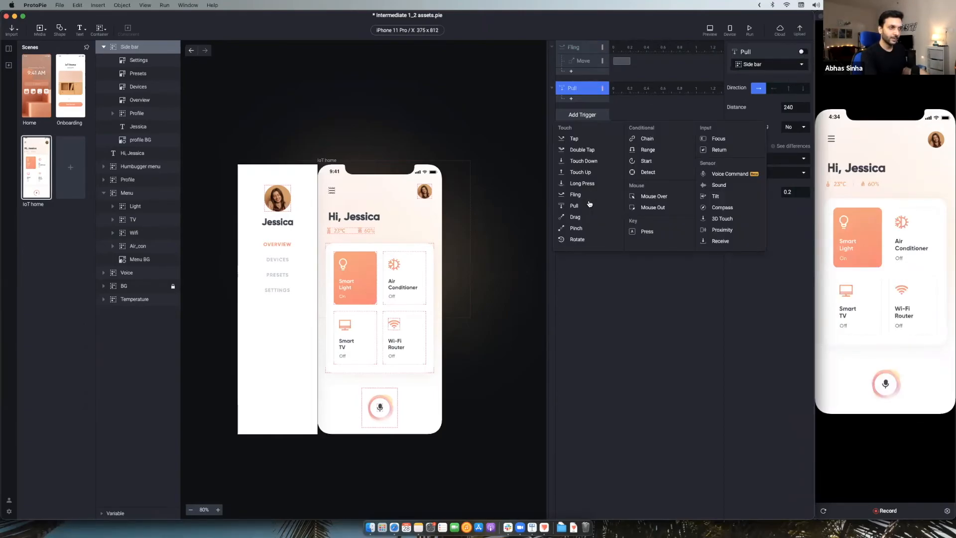
pyautogui.click(583, 217)
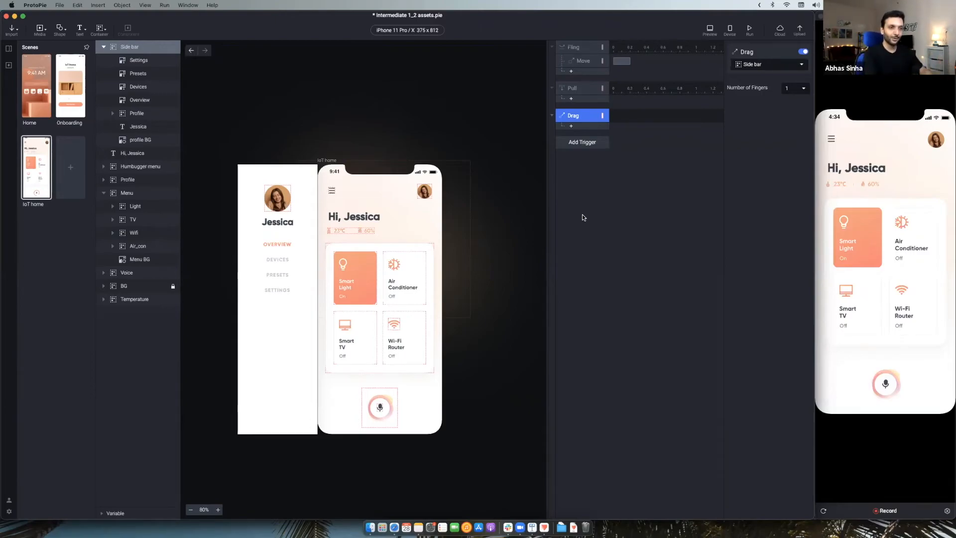
# Add a Move response for the Side bar layer to the Drag trigger and test dragging it freely in the preview.
pyautogui.click(829, 241)
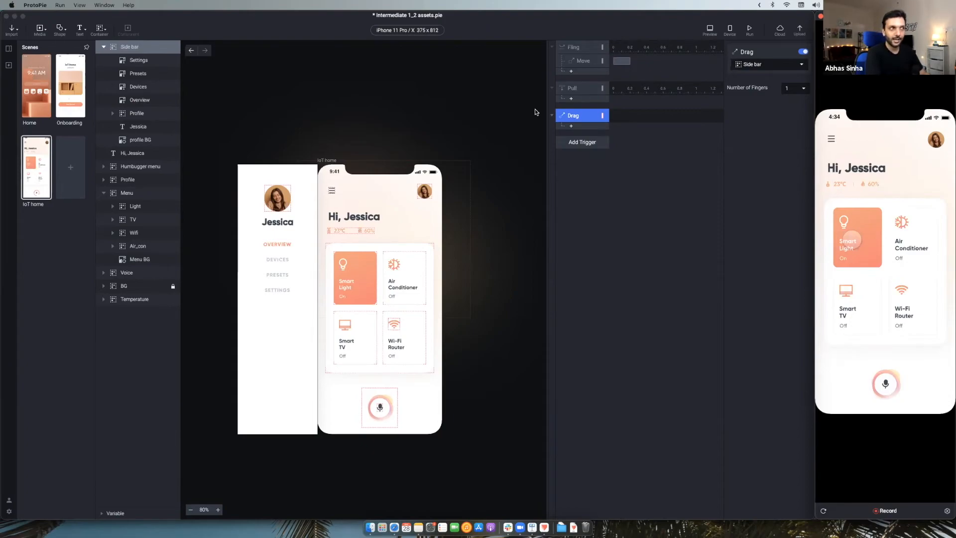
pyautogui.click(571, 127)
pyautogui.click(571, 128)
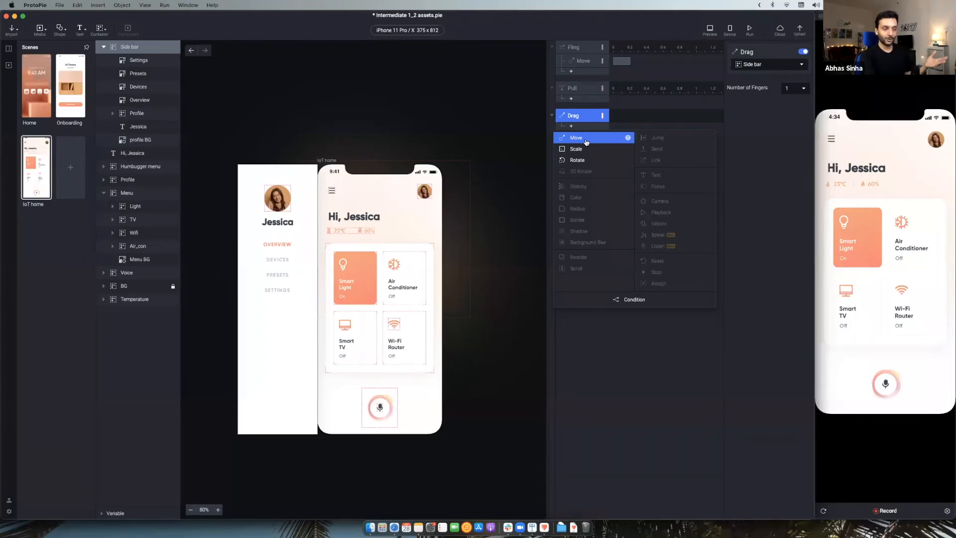
pyautogui.click(586, 142)
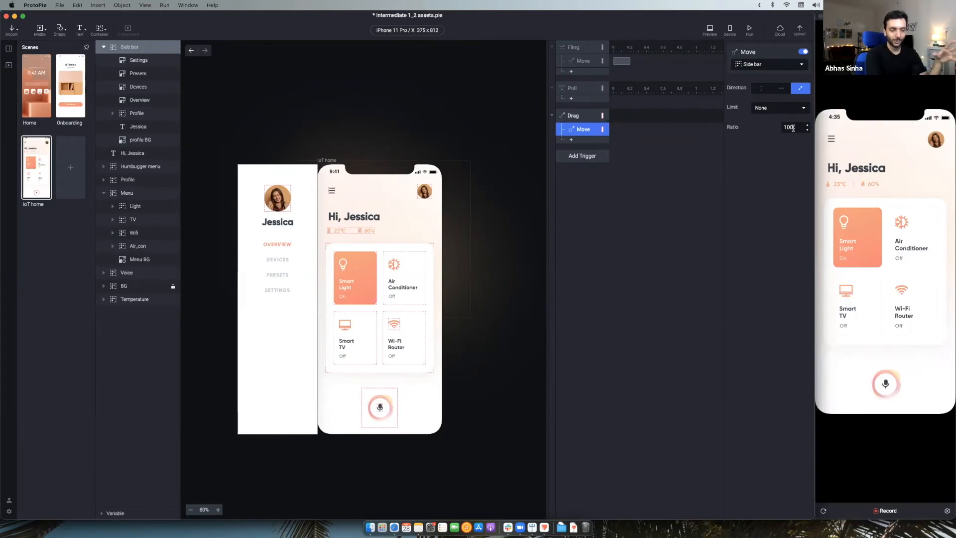
pyautogui.click(841, 152)
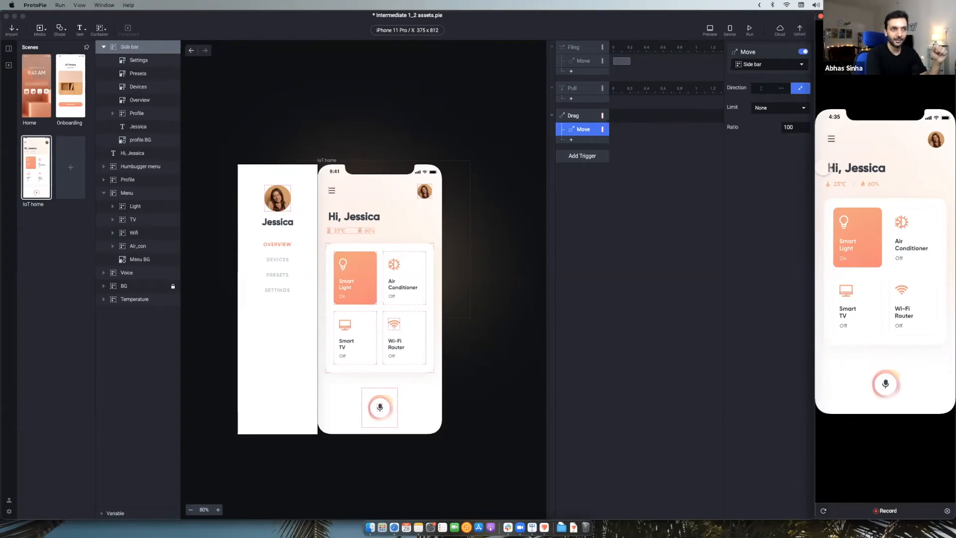
pyautogui.moveTo(821, 168); pyautogui.dragTo(938, 212)
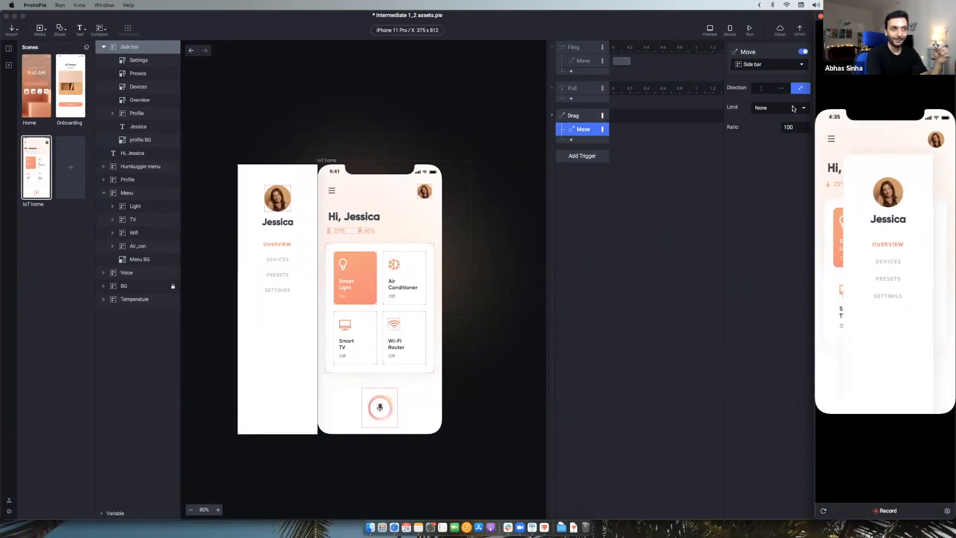
# Restrict the Drag trigger's Move response to the horizontal direction and test dragging the side bar in the preview.
pyautogui.click(782, 92)
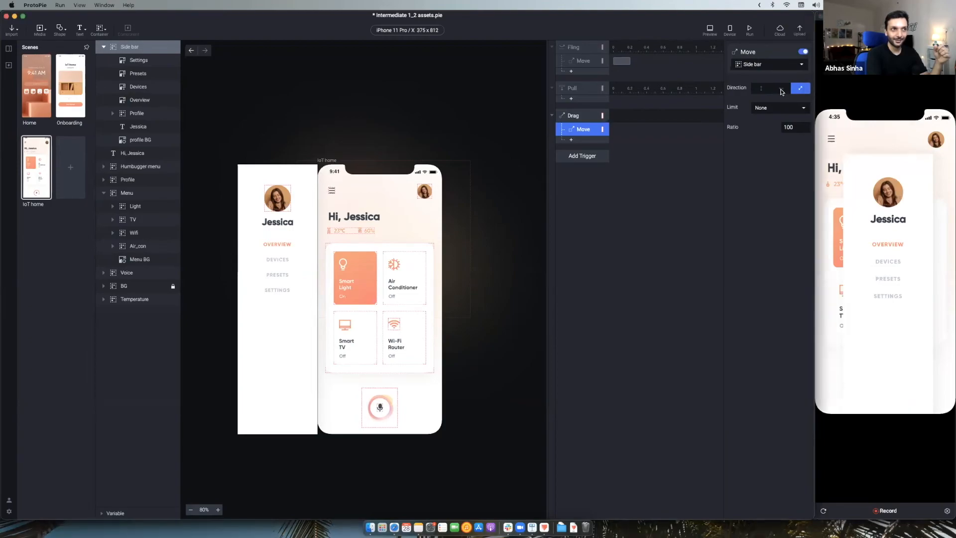
pyautogui.click(781, 90)
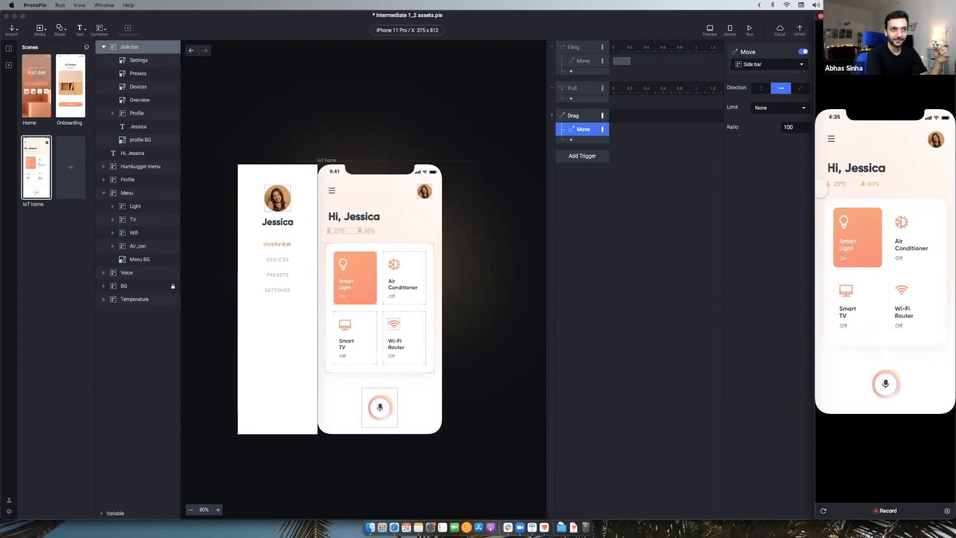
pyautogui.moveTo(821, 189); pyautogui.dragTo(915, 210)
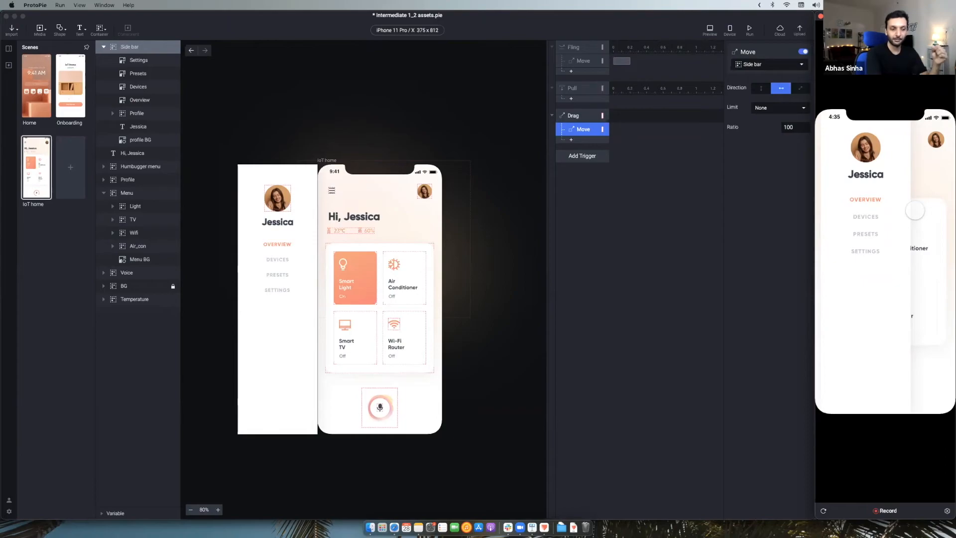
pyautogui.click(821, 510)
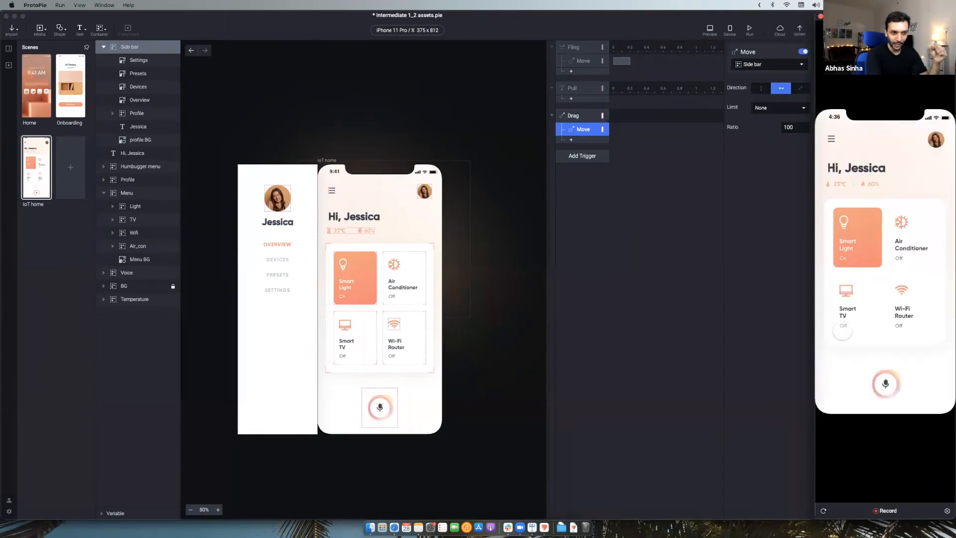
pyautogui.moveTo(822, 286); pyautogui.dragTo(843, 286)
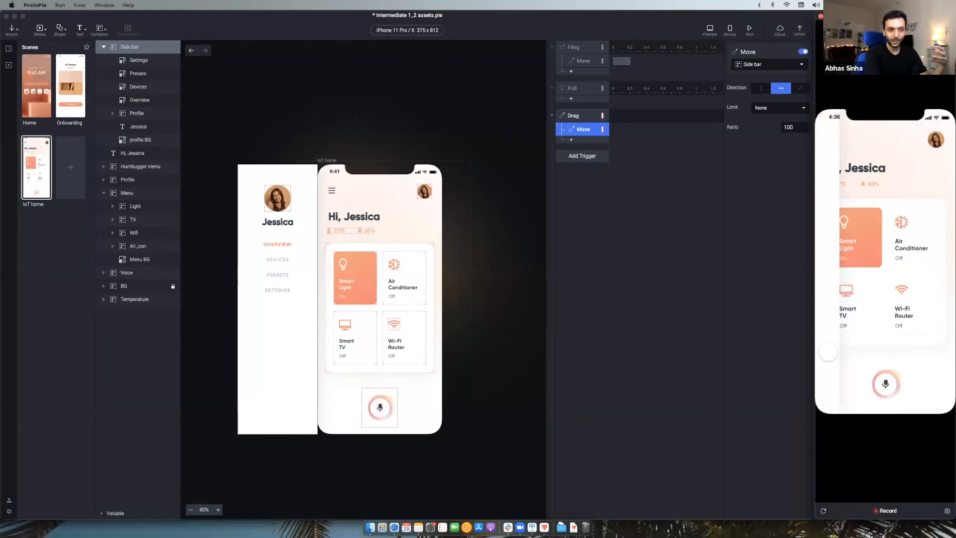
pyautogui.click(823, 511)
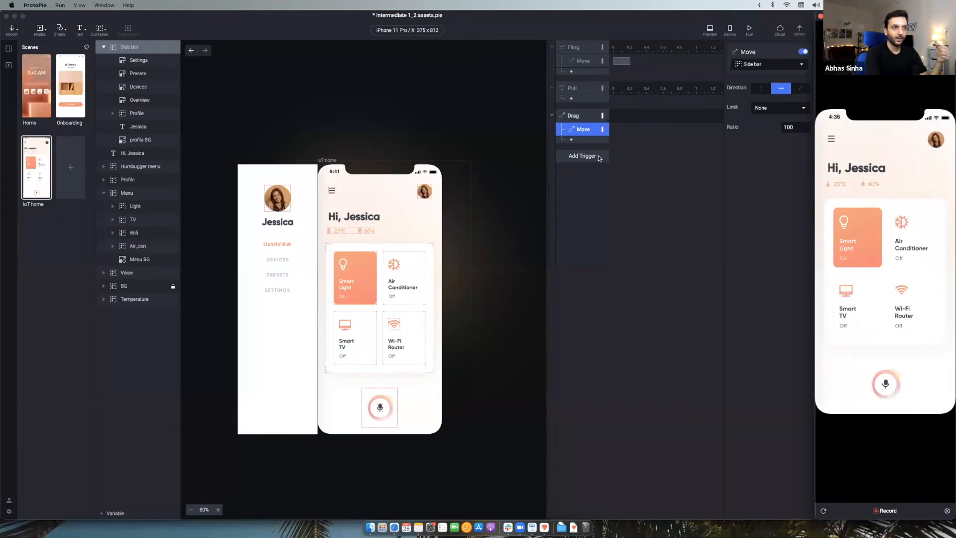
# Test dragging the side bar horizontally past its open position toward the far edge of the preview screen.
pyautogui.click(772, 114)
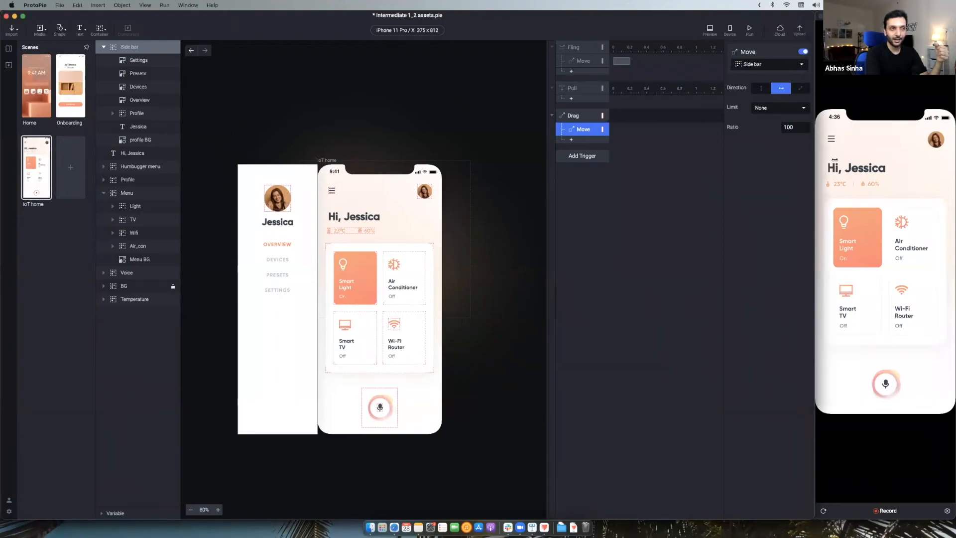
pyautogui.click(821, 168)
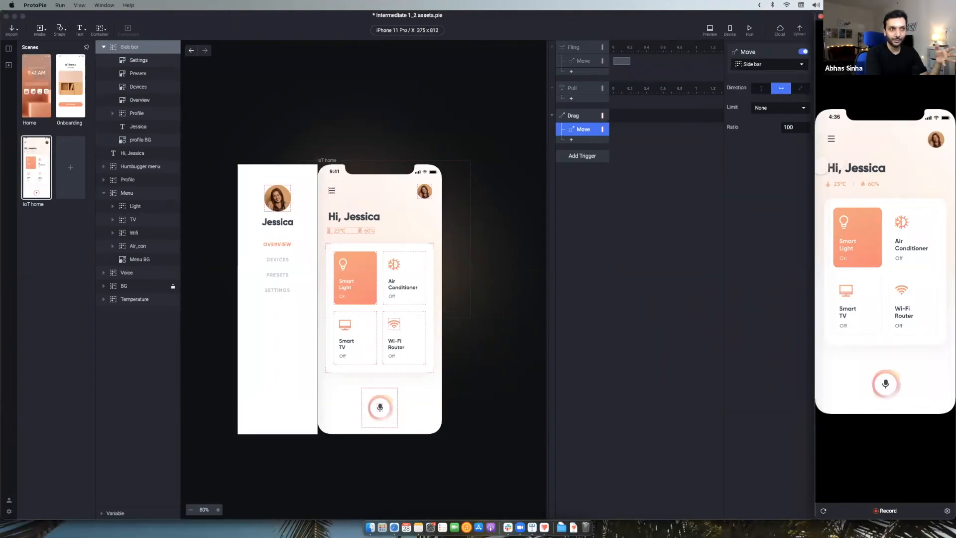
pyautogui.moveTo(820, 169); pyautogui.dragTo(919, 172)
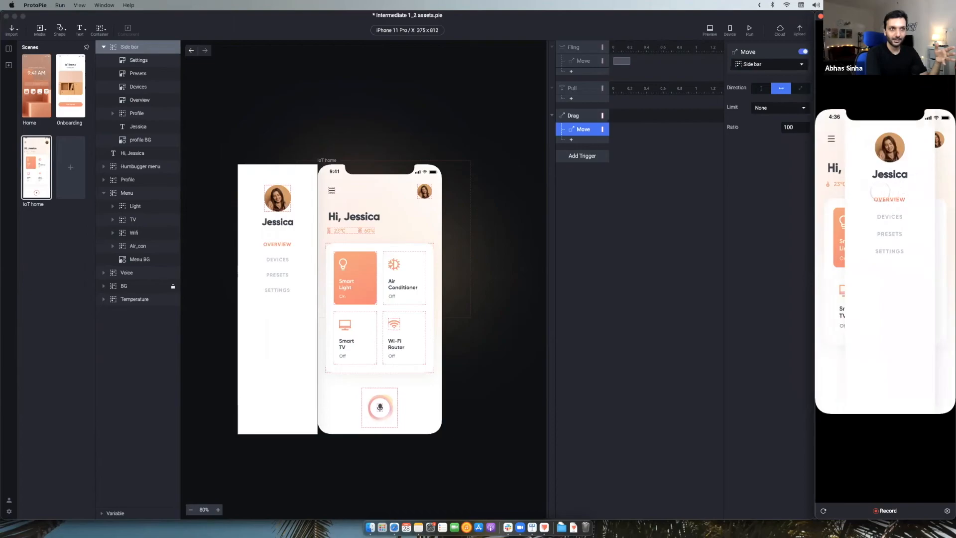
pyautogui.moveTo(873, 193); pyautogui.dragTo(922, 197)
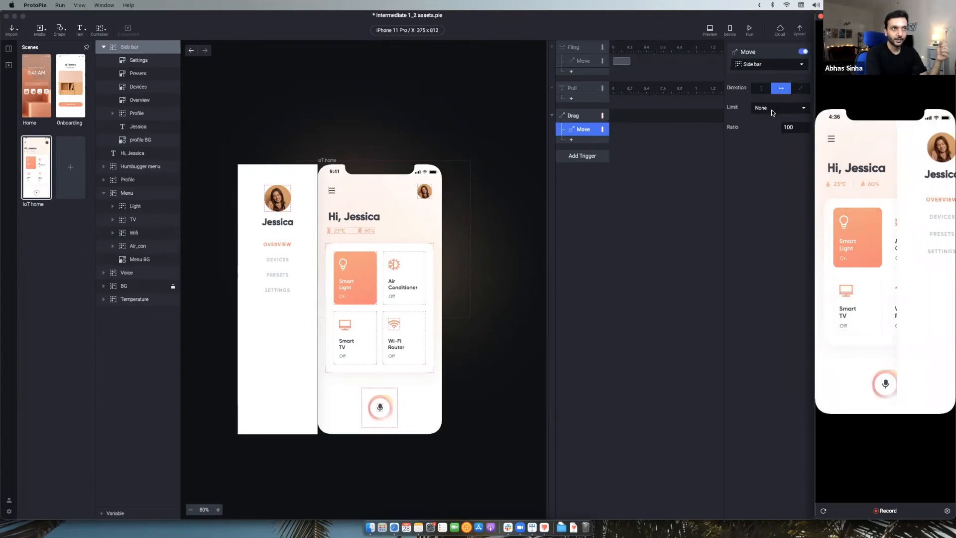
# Set the Move response's limit to Limit to Screen and test long and short drags of the side bar in the preview.
pyautogui.click(798, 112)
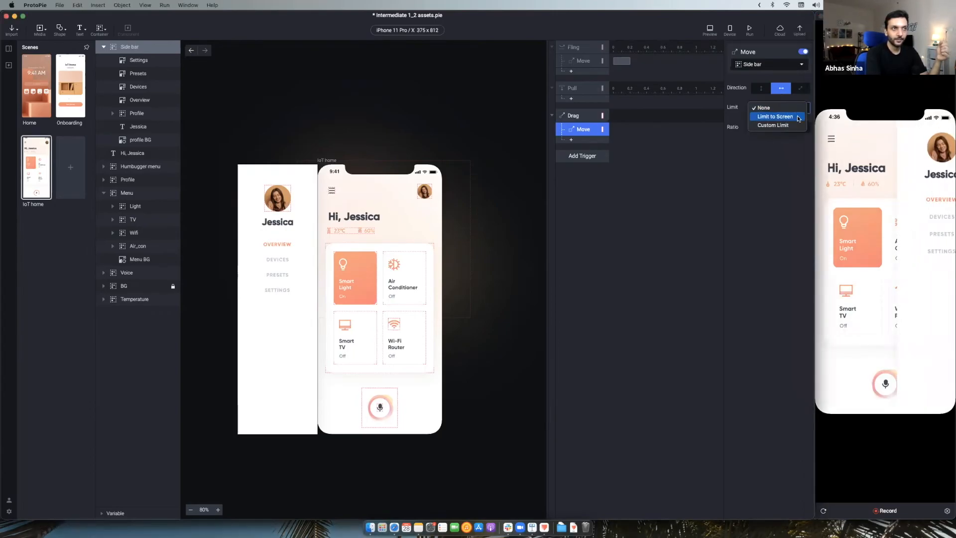
pyautogui.click(799, 119)
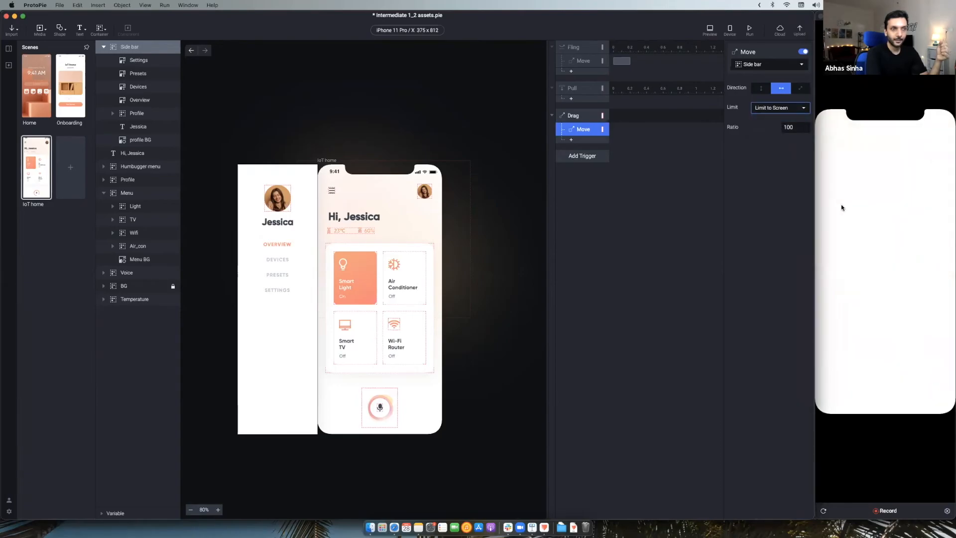
pyautogui.click(820, 213)
pyautogui.moveTo(820, 213); pyautogui.dragTo(932, 210)
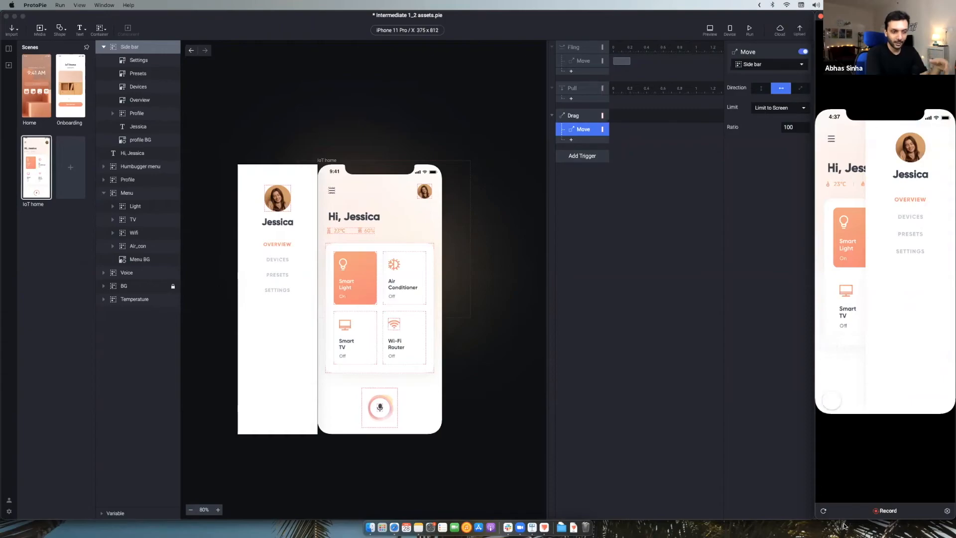
pyautogui.click(823, 511)
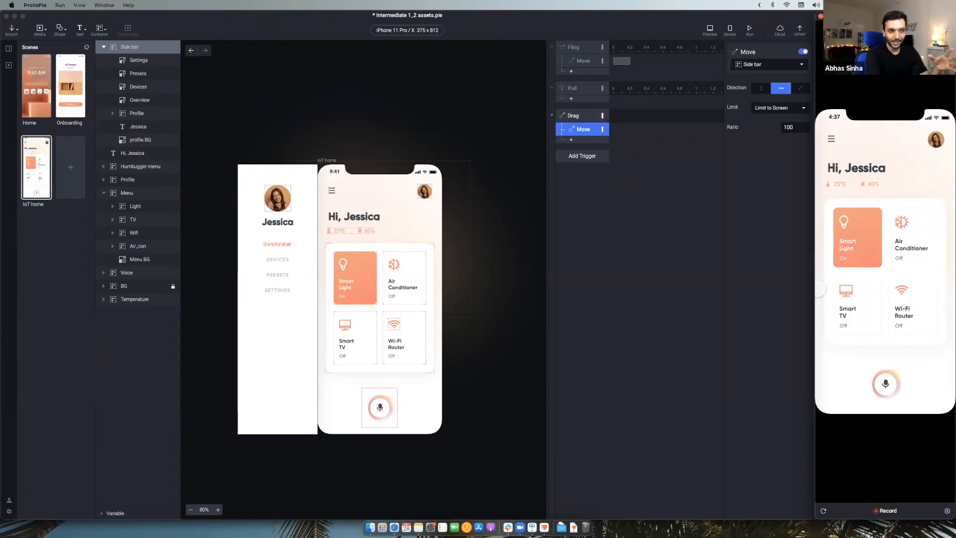
pyautogui.moveTo(819, 289); pyautogui.dragTo(842, 289)
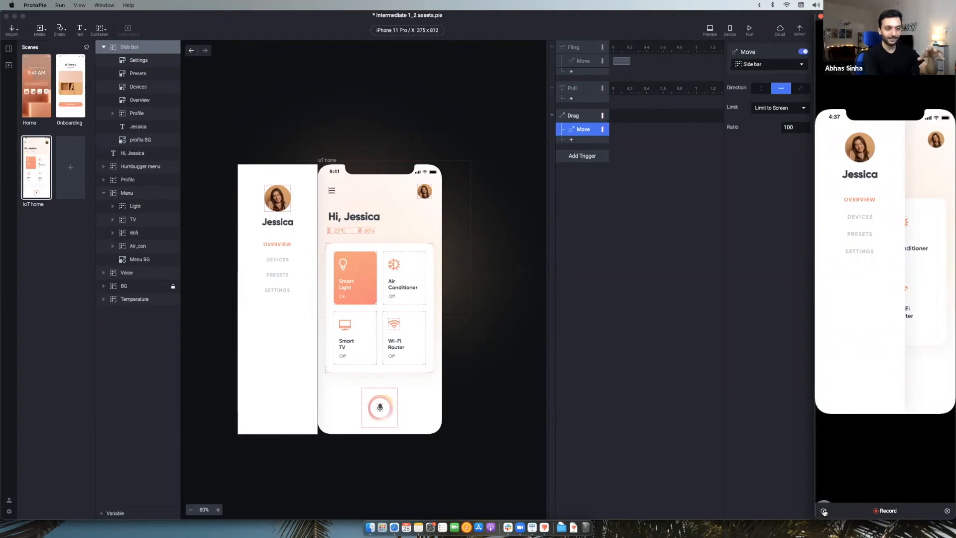
# Set the Drag trigger's Move response to Custom Limit with a minimum X of -240 and a maximum X of 0.
pyautogui.click(763, 112)
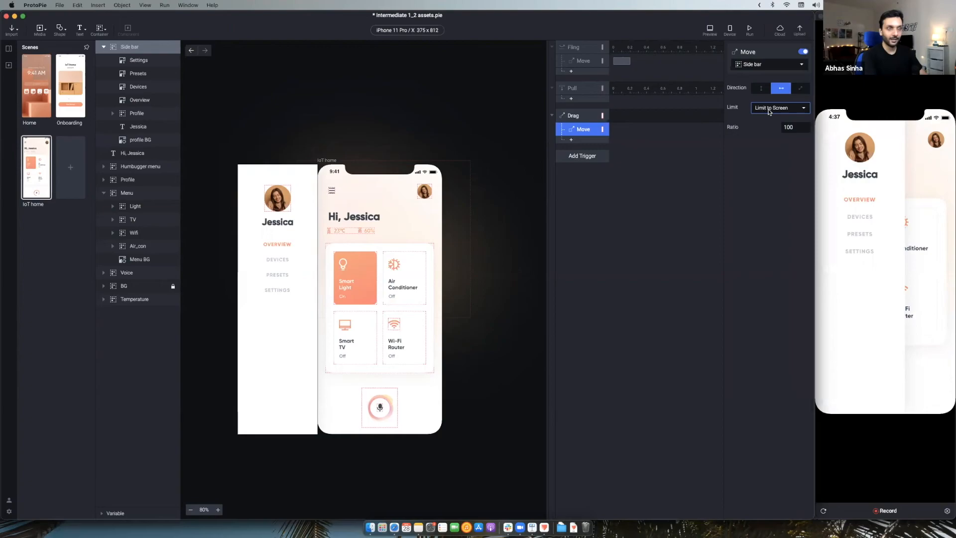
pyautogui.click(765, 112)
pyautogui.click(773, 116)
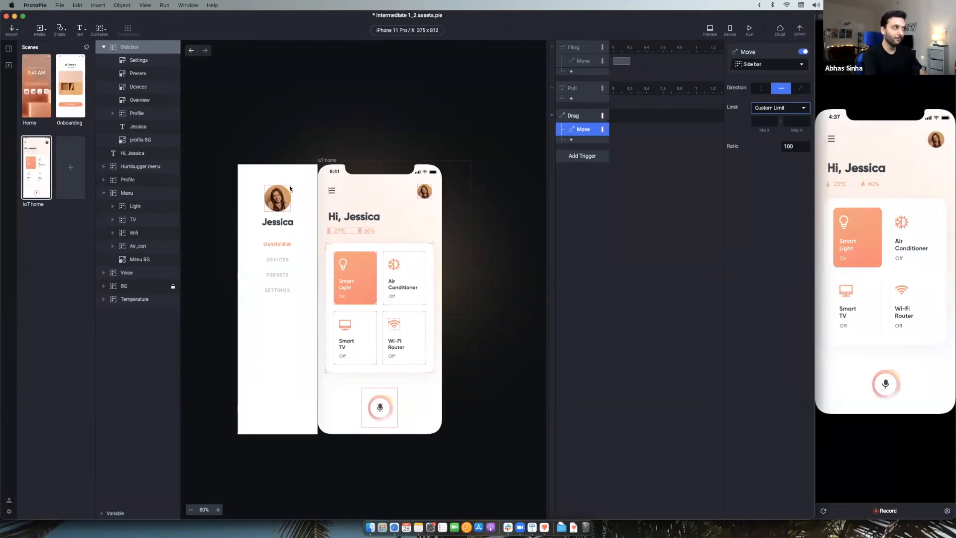
pyautogui.click(124, 49)
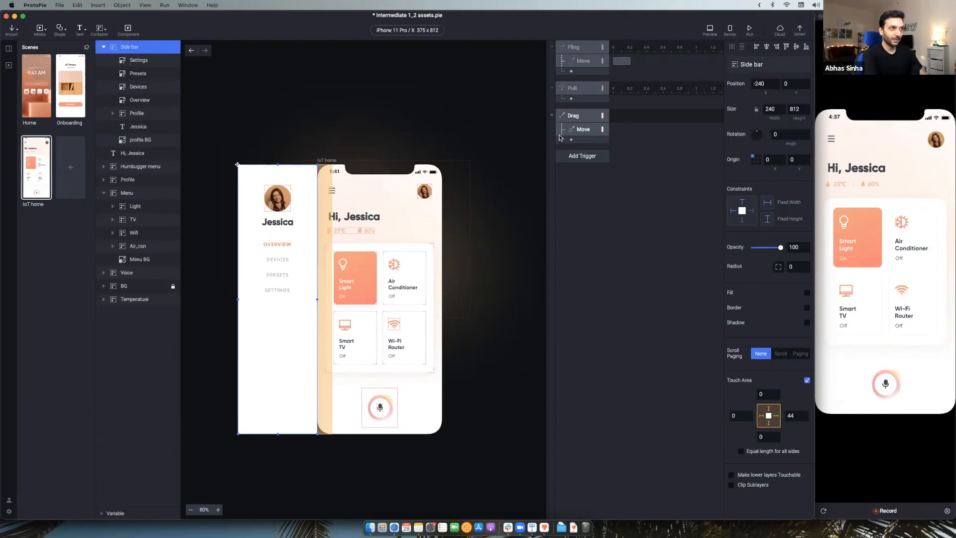
pyautogui.click(578, 134)
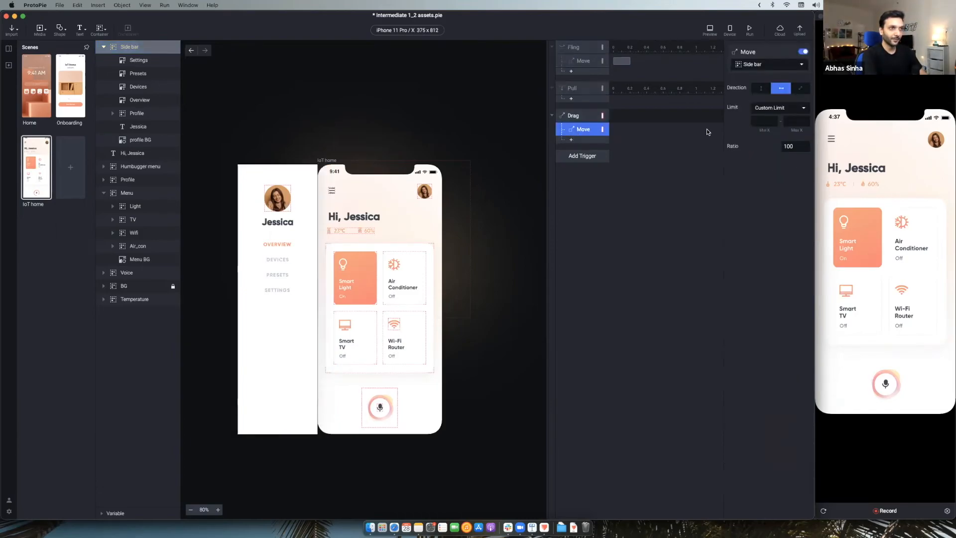
pyautogui.click(752, 123)
pyautogui.write('-124-240')
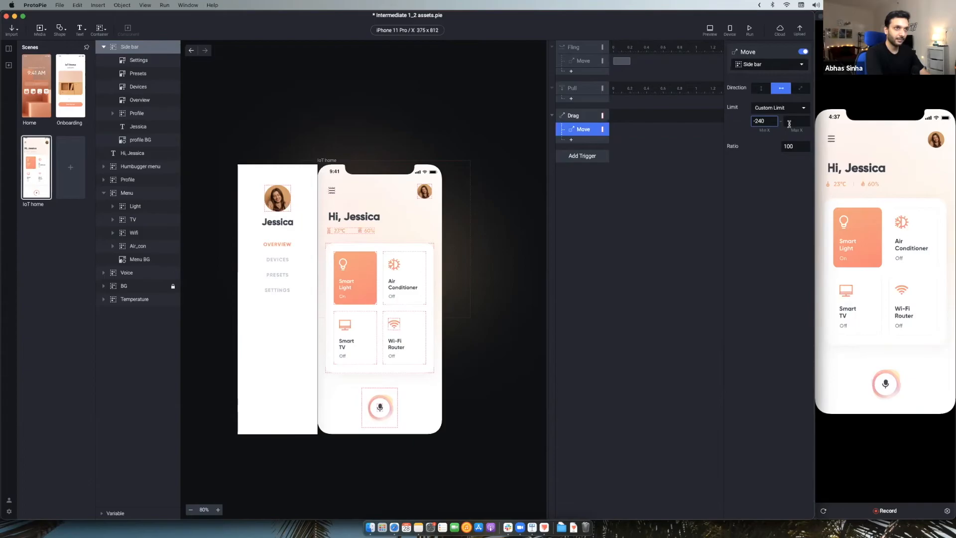
pyautogui.click(788, 124)
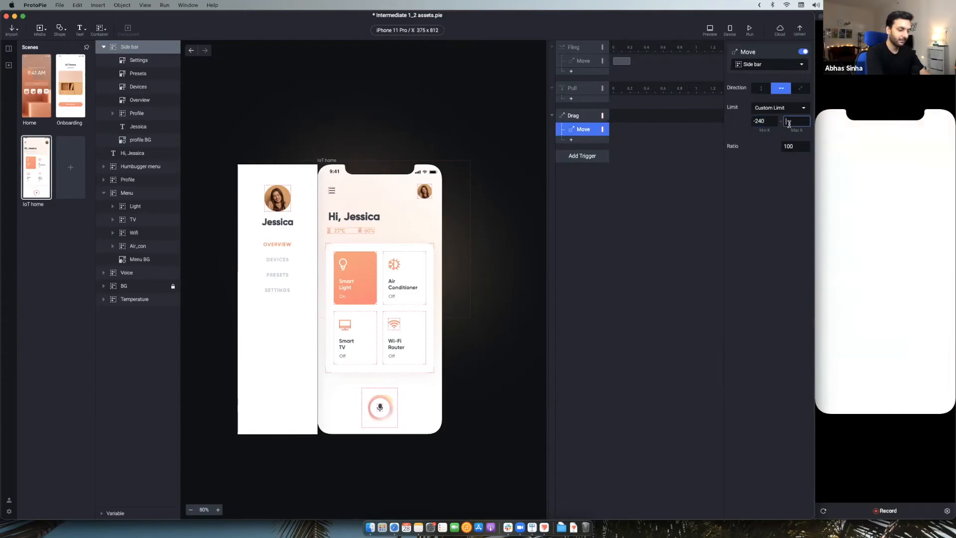
pyautogui.write('0')
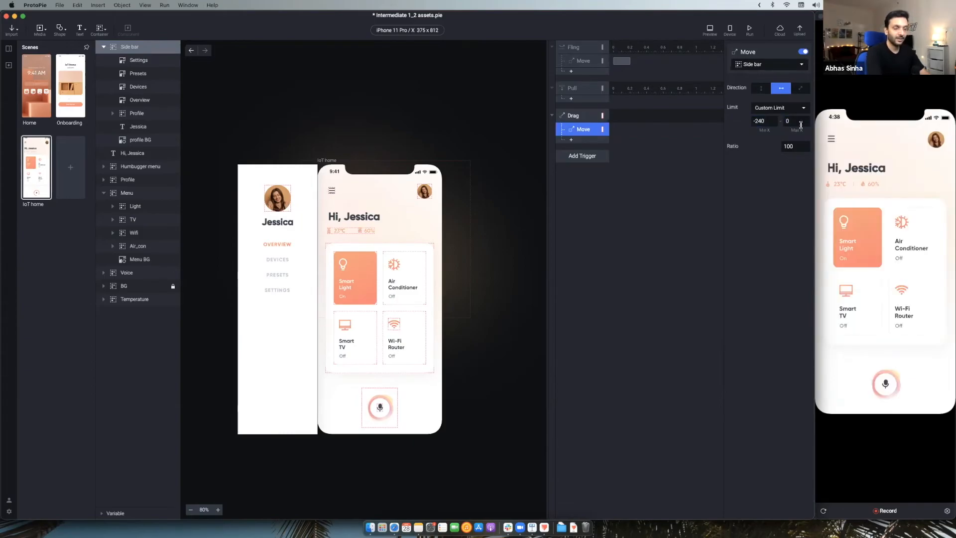
# Test dragging the side bar open and partway back in the preview with the custom limit.
pyautogui.click(855, 173)
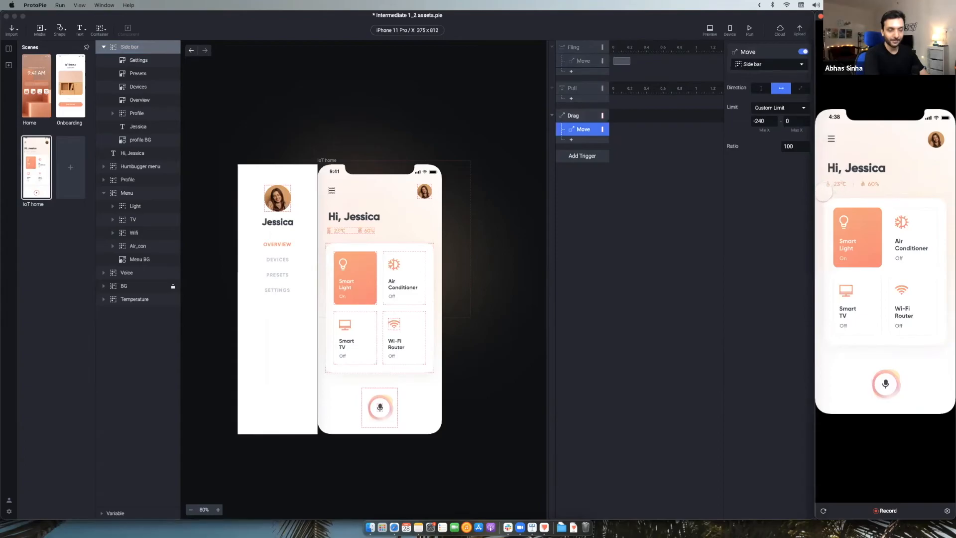
pyautogui.moveTo(823, 193); pyautogui.dragTo(912, 193)
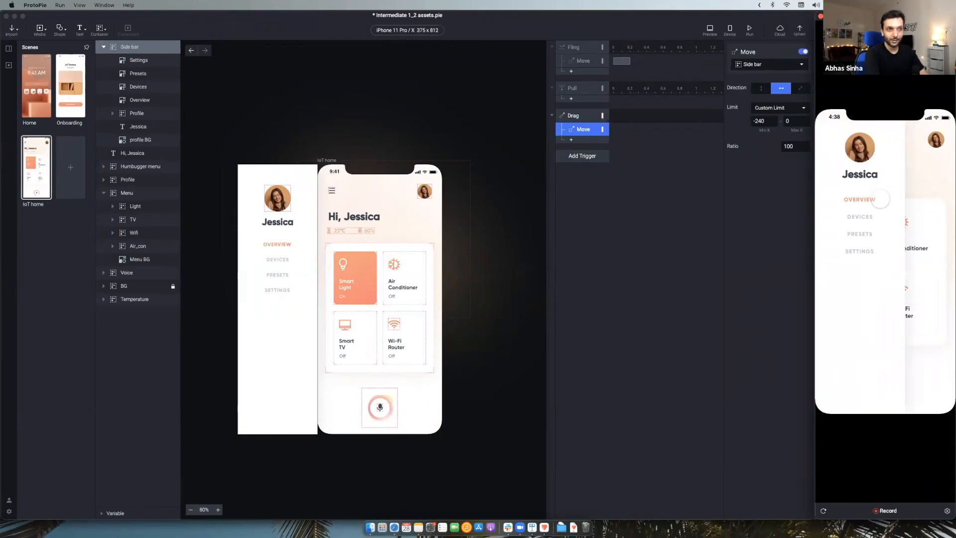
pyautogui.moveTo(880, 199); pyautogui.dragTo(836, 205)
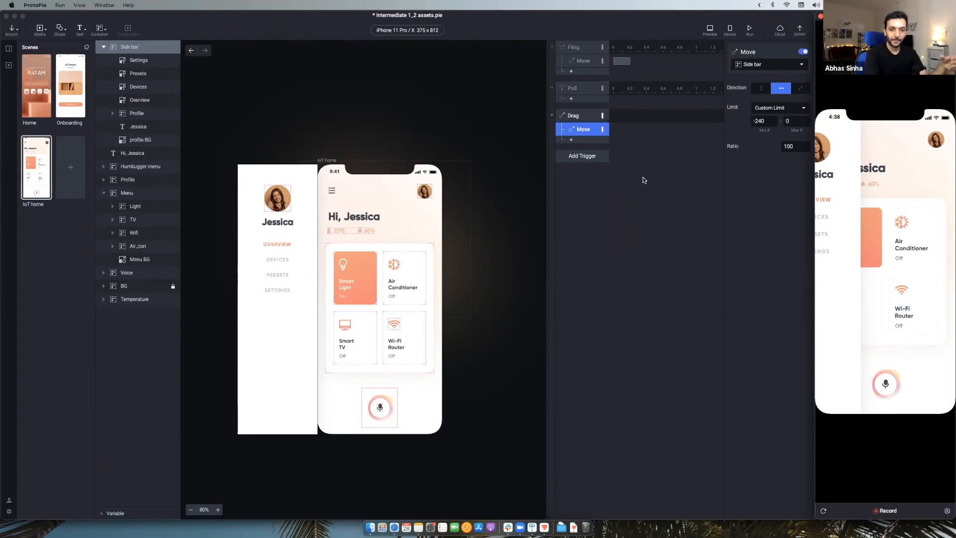
# Add a Touch Up trigger to the Side bar layer.
pyautogui.click(581, 159)
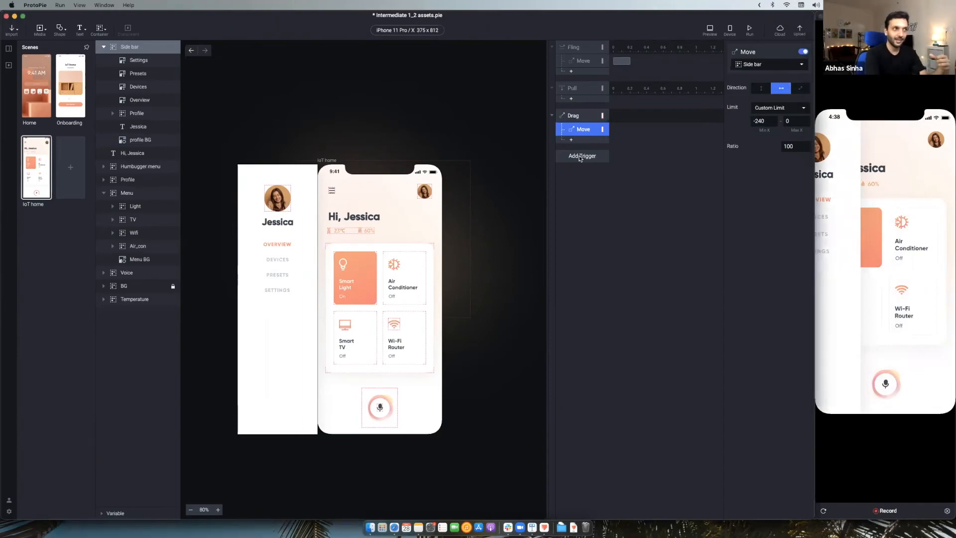
pyautogui.click(576, 158)
pyautogui.click(576, 157)
pyautogui.click(576, 157)
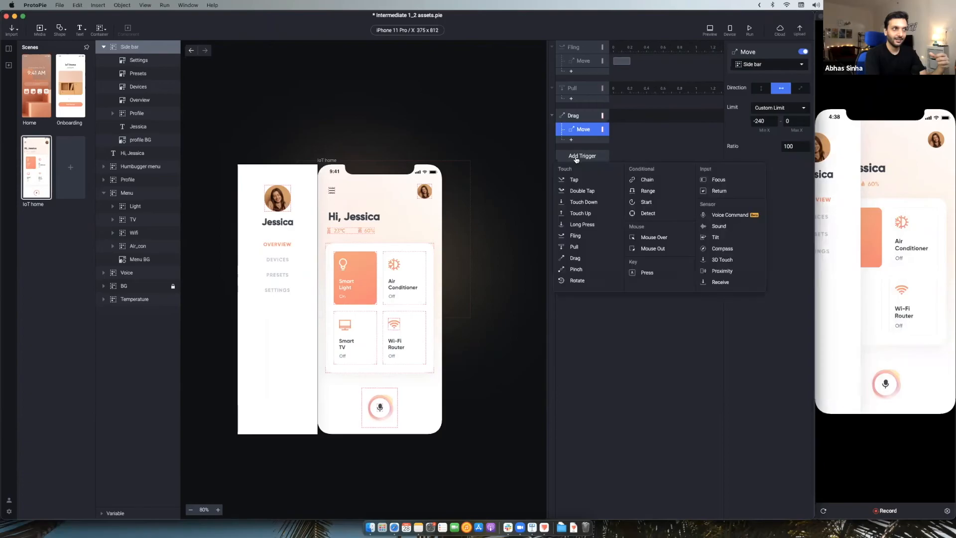
pyautogui.click(574, 212)
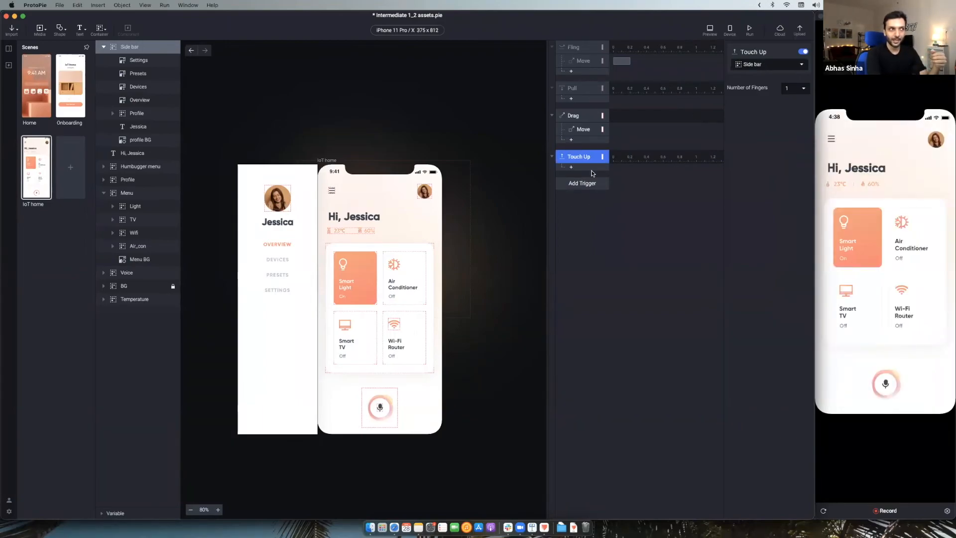
# Add a Move response to the Touch Up trigger that moves the Side bar to X position 0.
pyautogui.click(571, 167)
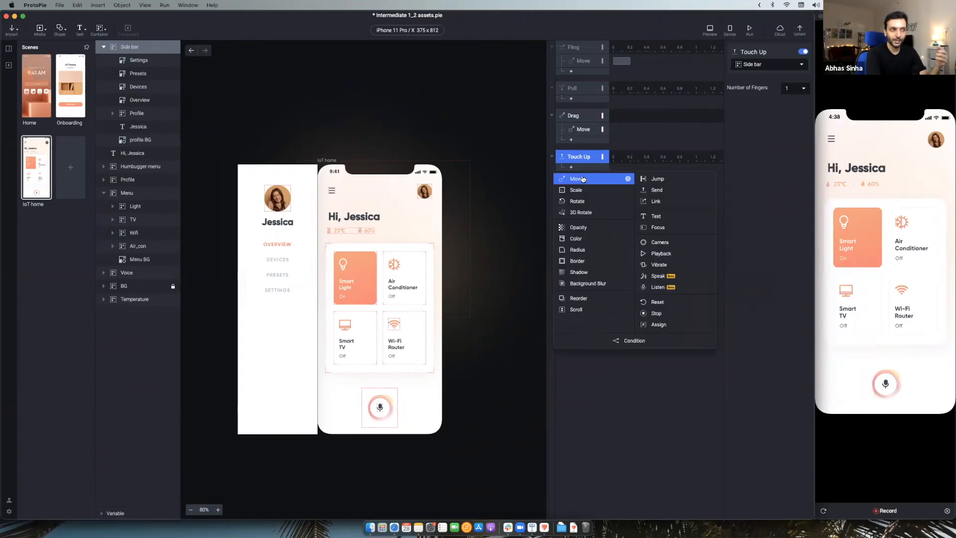
pyautogui.click(582, 179)
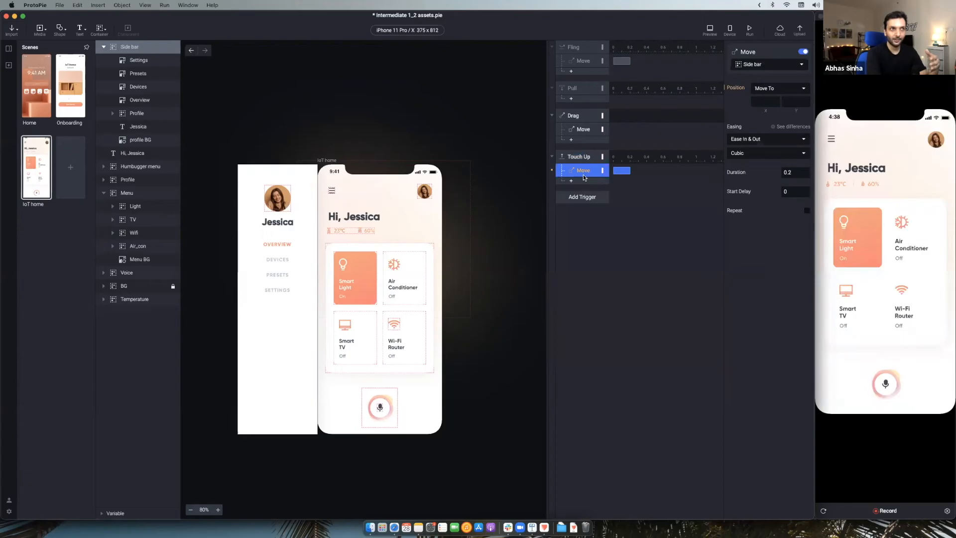
pyautogui.click(758, 102)
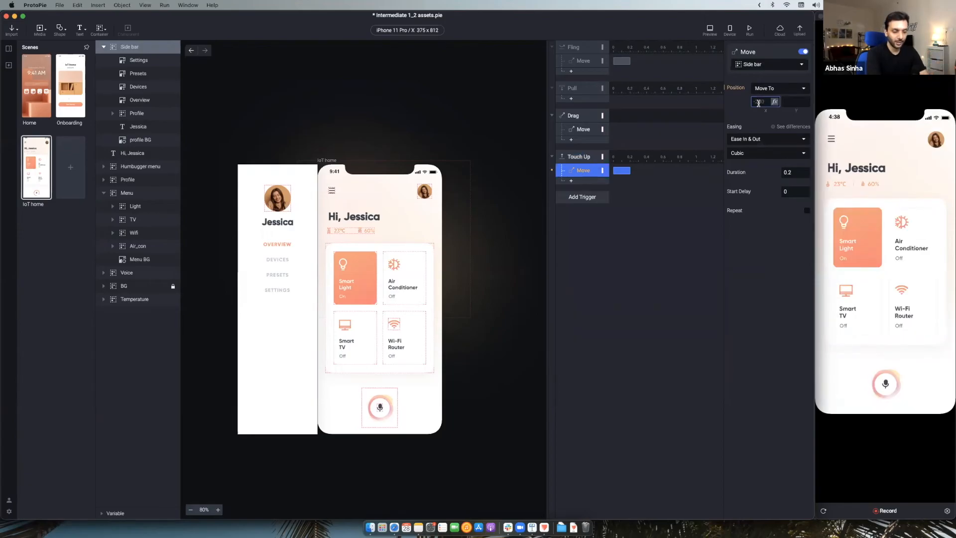
pyautogui.write('0')
pyautogui.press('Return')
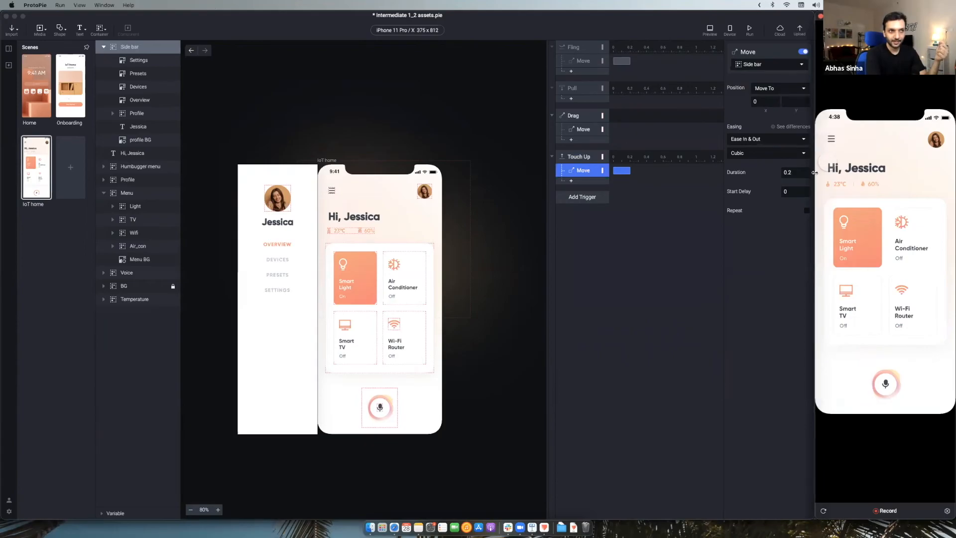
# Restart the preview and test dragging the side bar slightly from the screen edge, holding it, and releasing it.
pyautogui.click(816, 170)
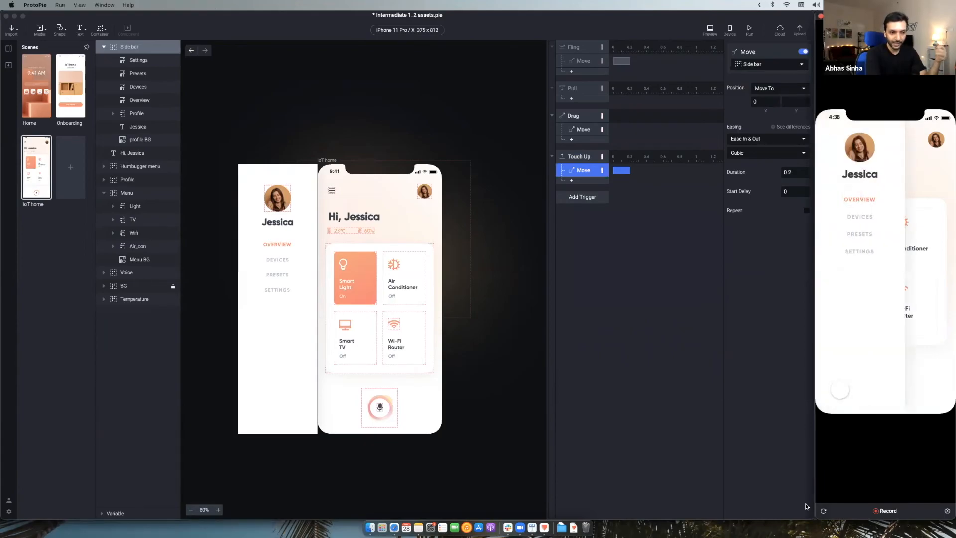
pyautogui.click(823, 510)
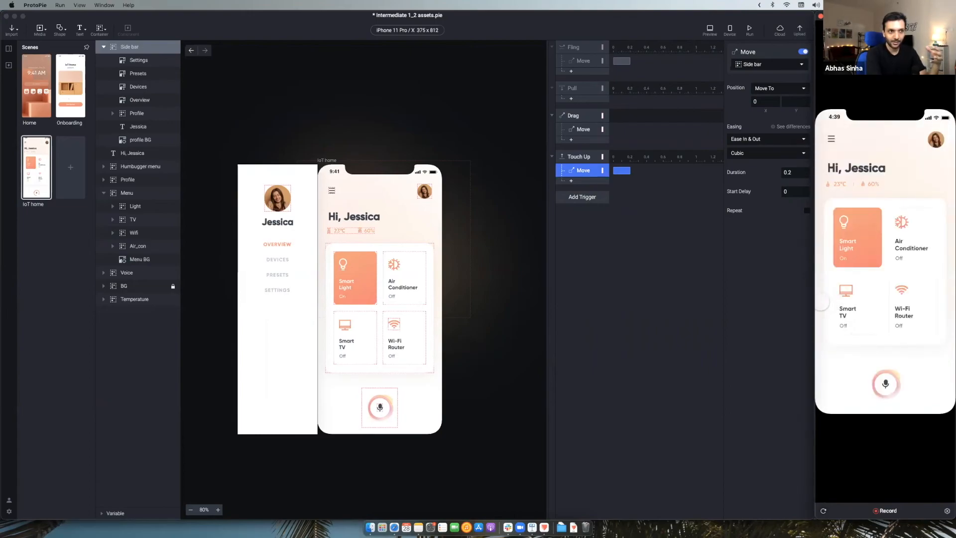
pyautogui.moveTo(822, 302); pyautogui.dragTo(834, 302)
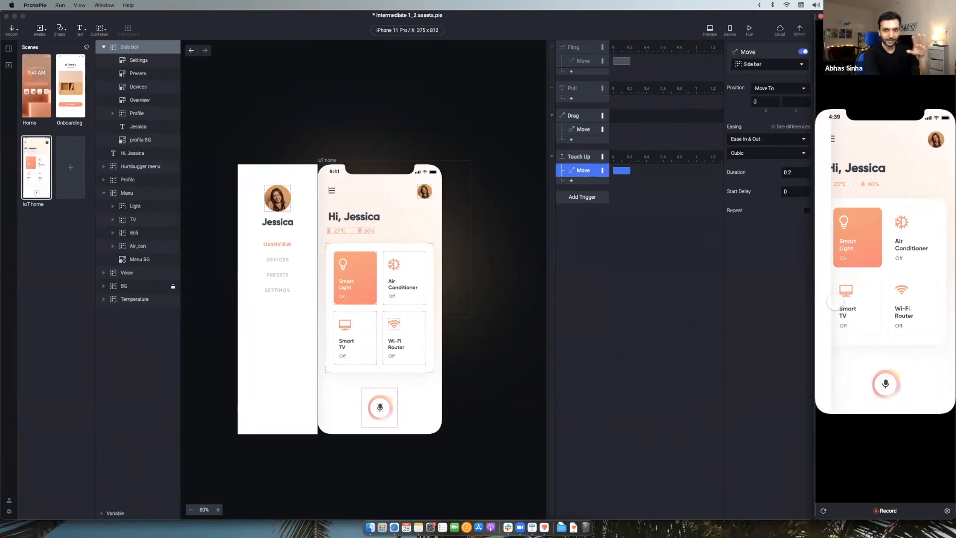
pyautogui.moveTo(834, 302); pyautogui.dragTo(835, 302)
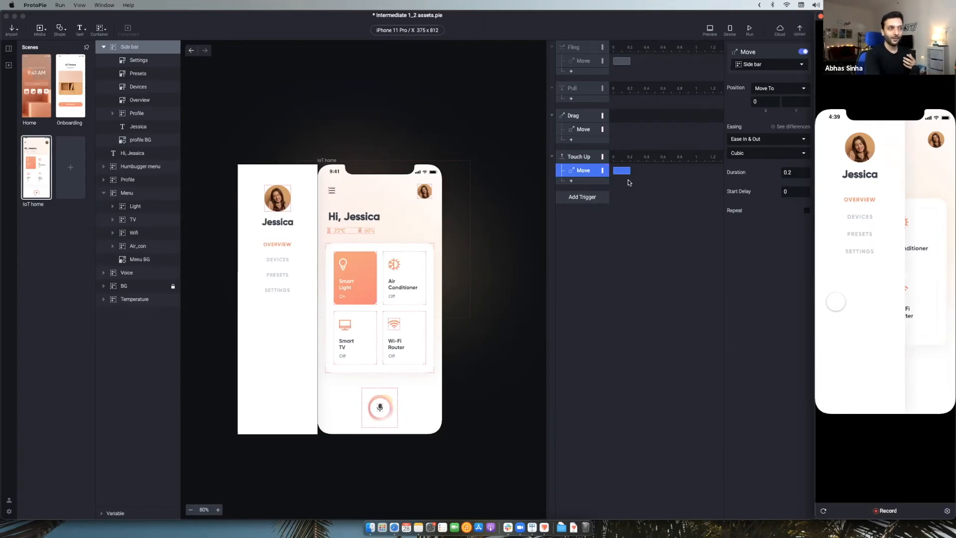
pyautogui.click(573, 182)
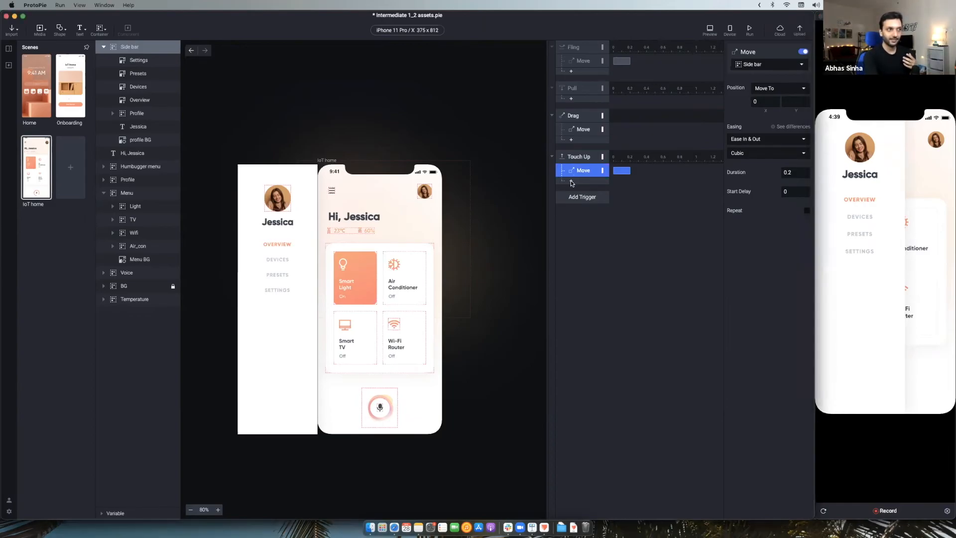
pyautogui.click(571, 182)
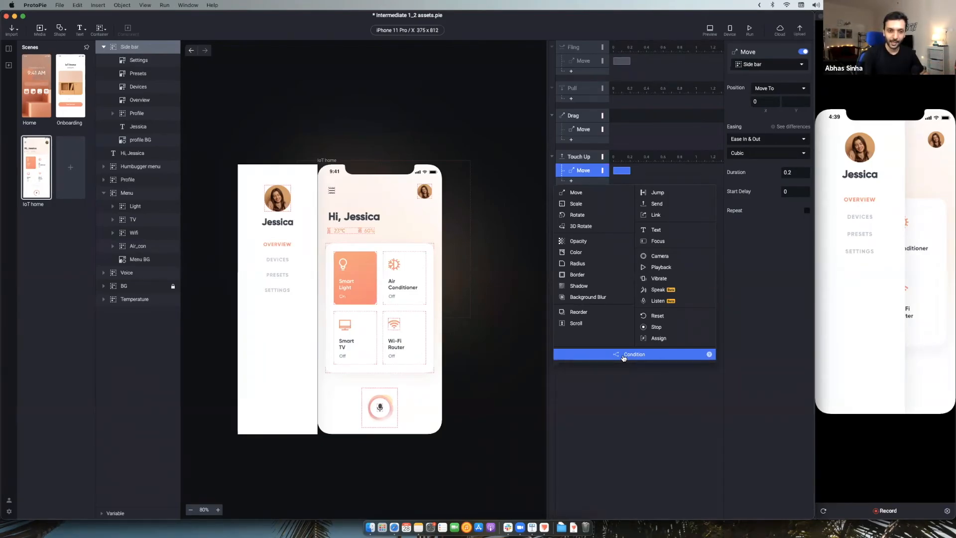
pyautogui.click(757, 385)
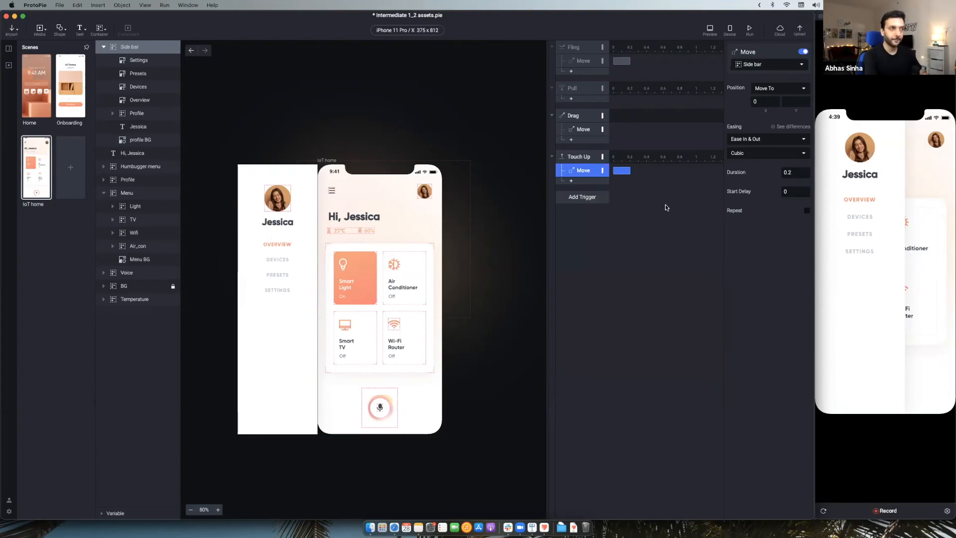
# Disable the Side bar's Drag and Touch Up triggers.
pyautogui.click(576, 158)
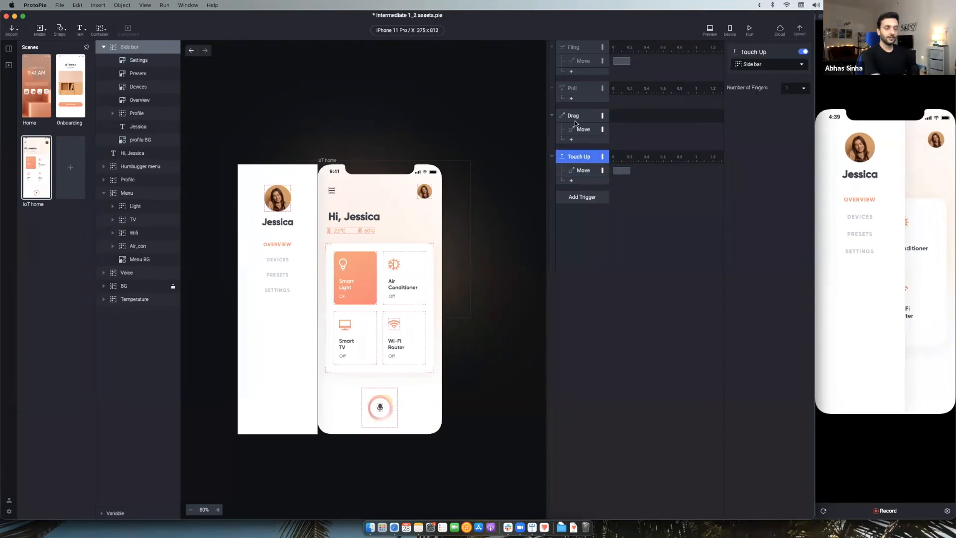
pyautogui.click(577, 116)
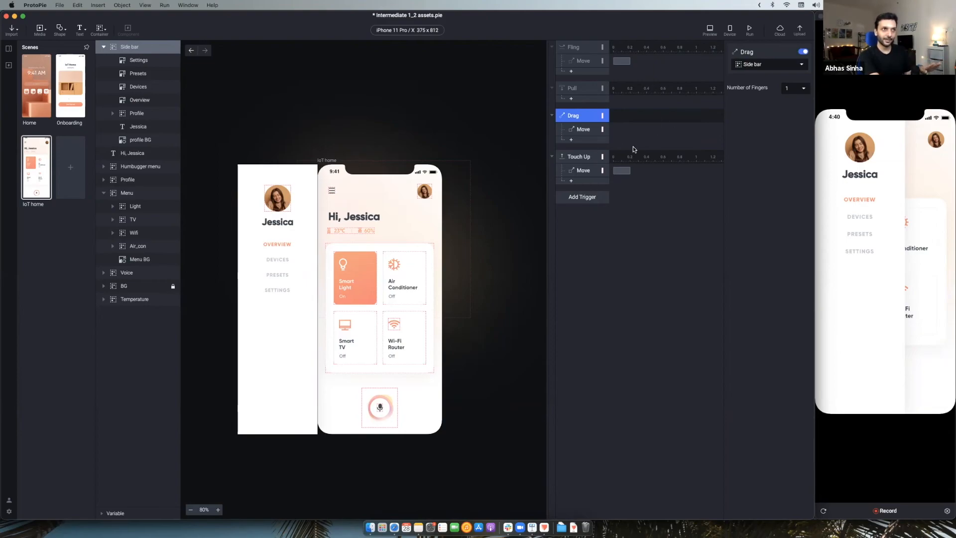
pyautogui.click(578, 158)
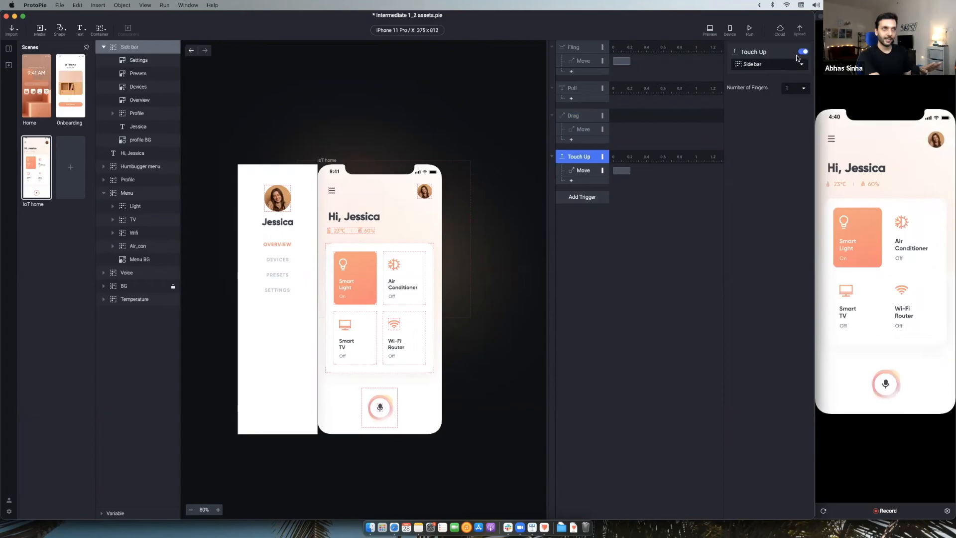
pyautogui.click(802, 51)
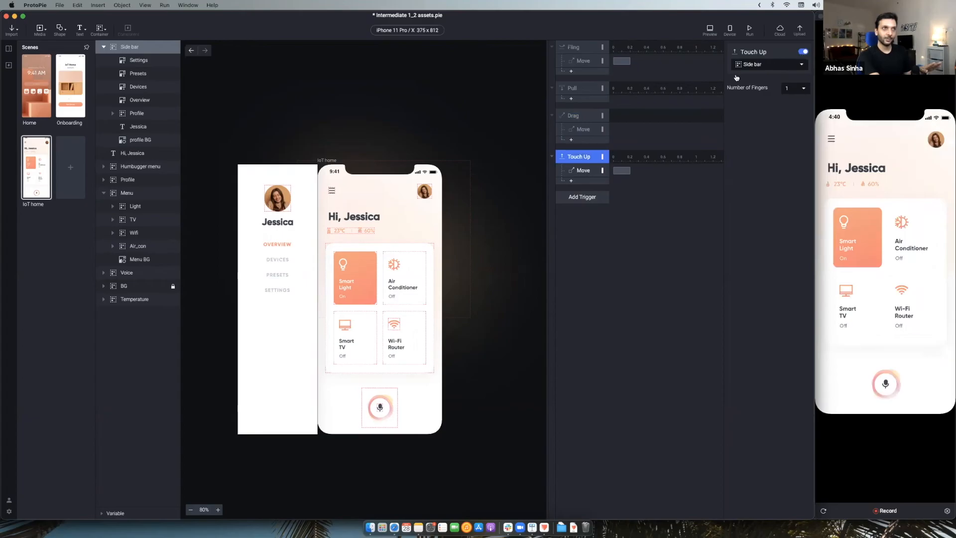
# Set the Pull trigger's Follow Over Pulling option to With Resistance.
pyautogui.click(575, 90)
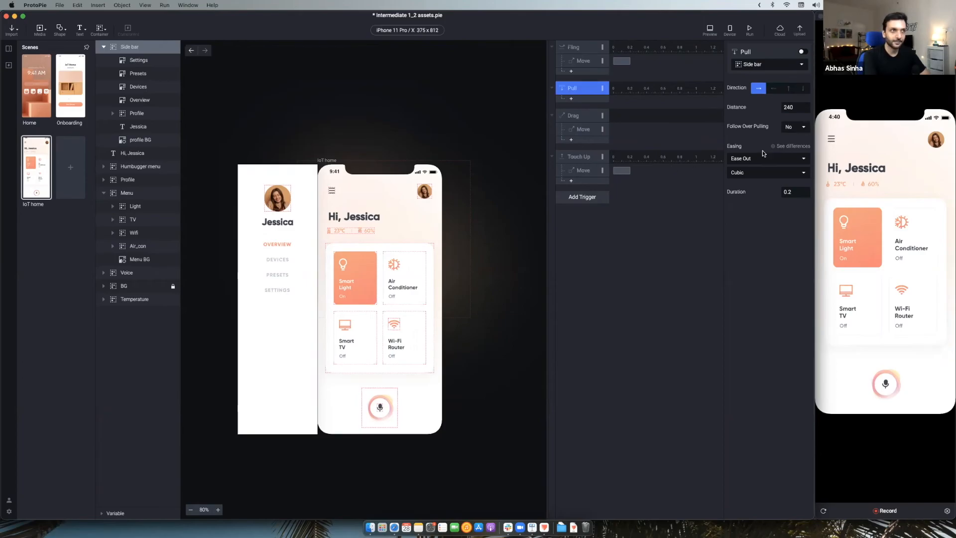
pyautogui.click(790, 129)
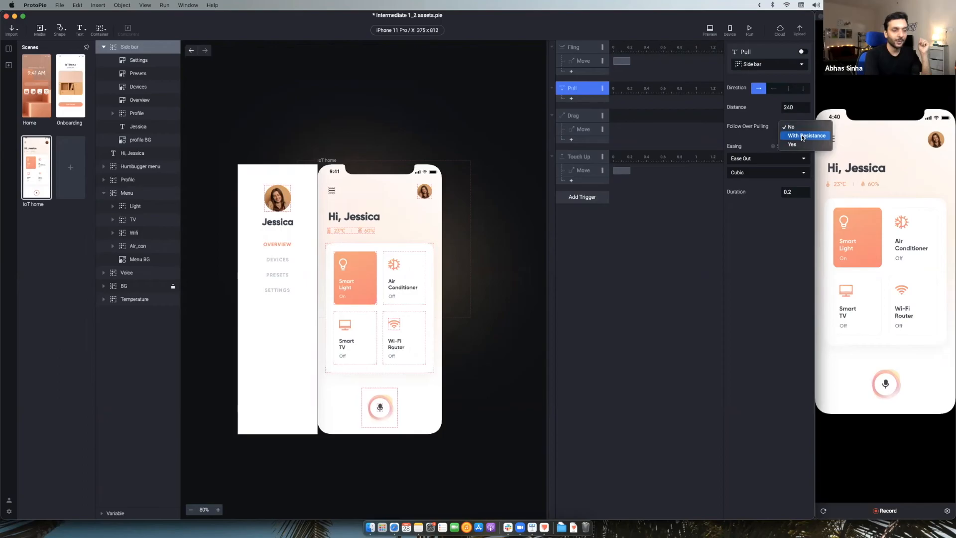
pyautogui.click(835, 163)
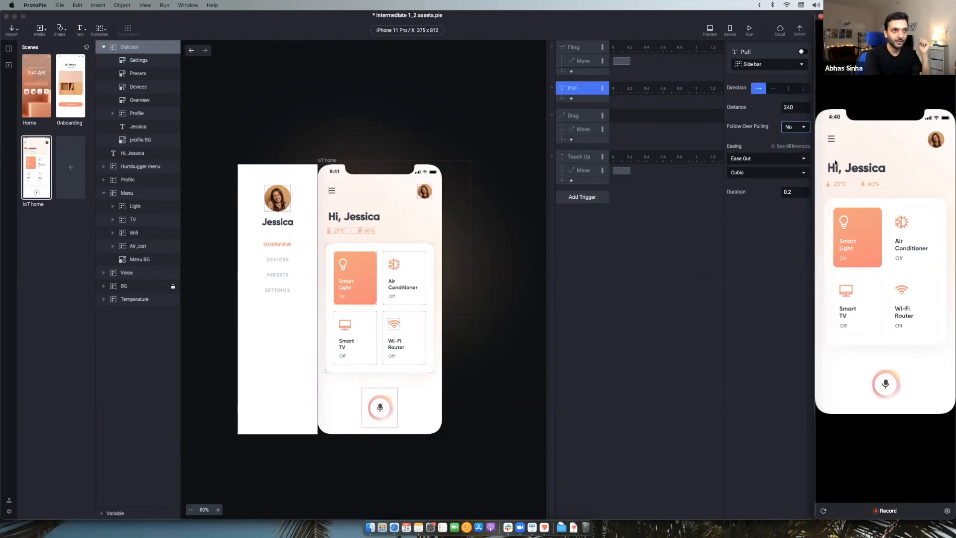
pyautogui.click(835, 163)
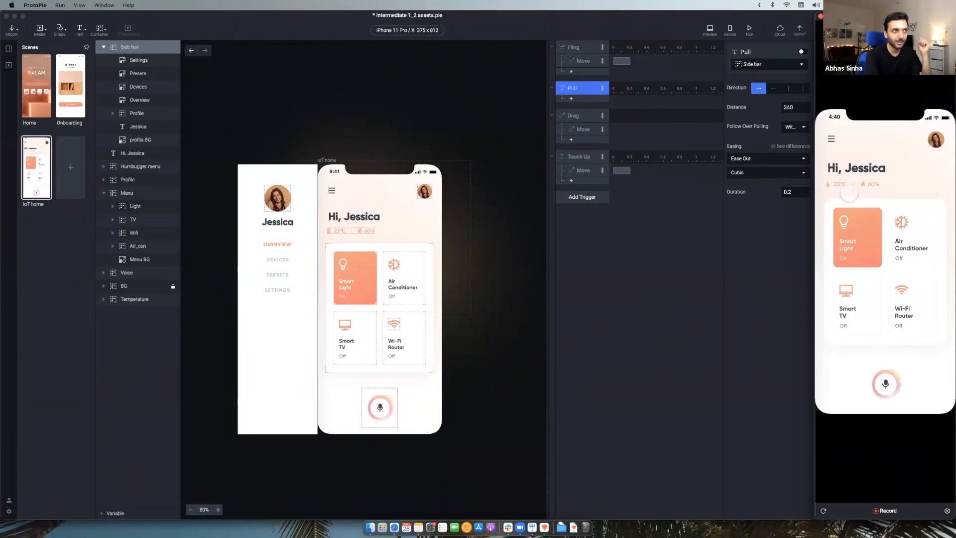
# Enable the Side bar's Pull trigger and test pulling the side bar open in the preview.
pyautogui.click(801, 52)
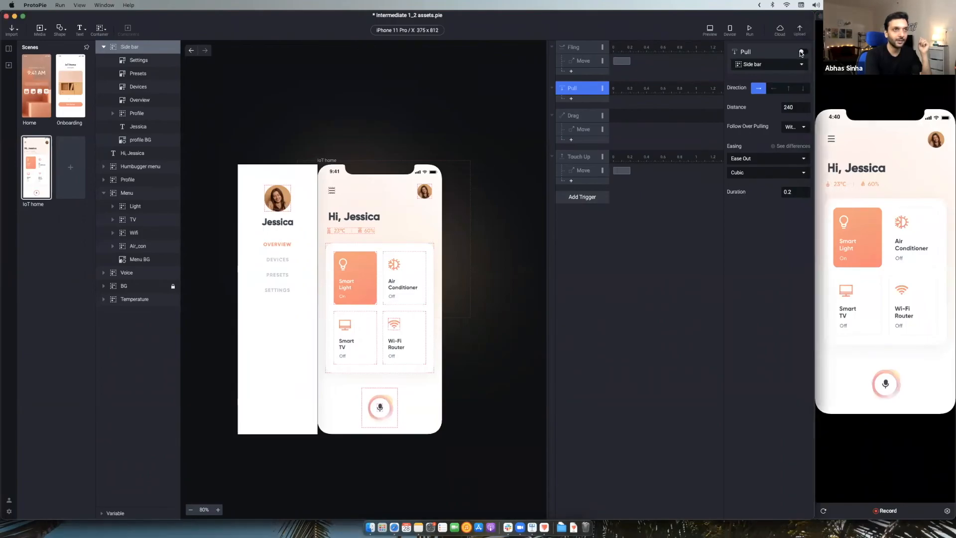
pyautogui.click(801, 52)
pyautogui.click(822, 217)
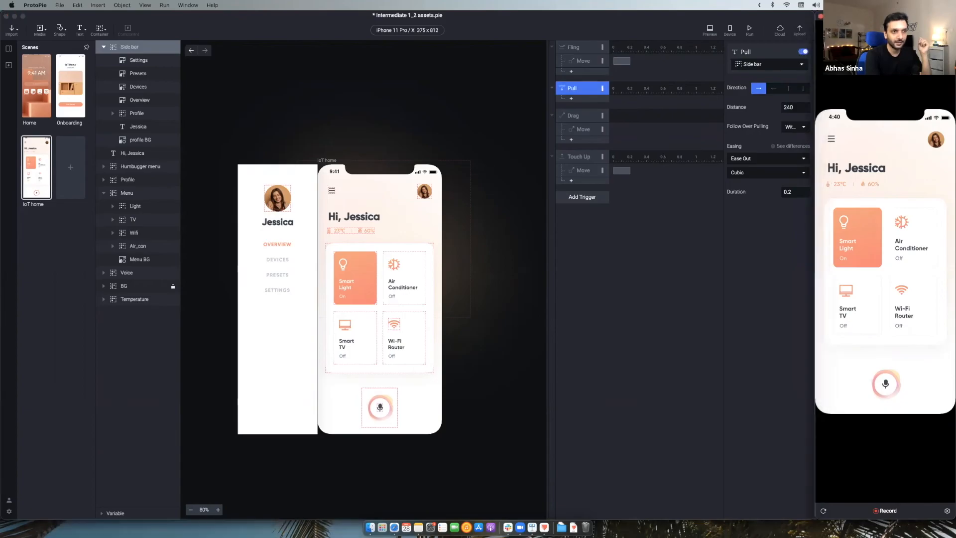
pyautogui.moveTo(820, 215); pyautogui.dragTo(877, 212)
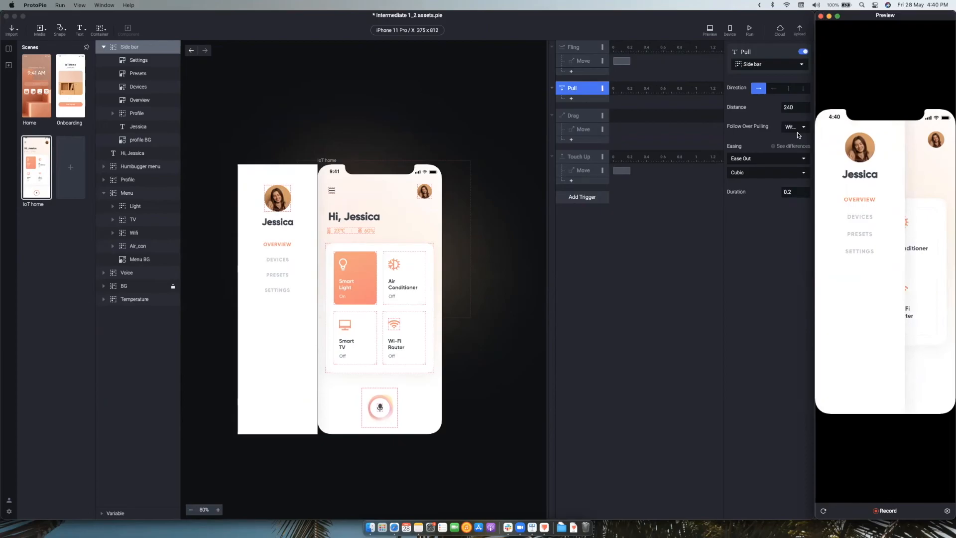
# Set the Pull trigger's Follow Over Pulling option to No and test pulling the side bar open in the preview.
pyautogui.click(796, 130)
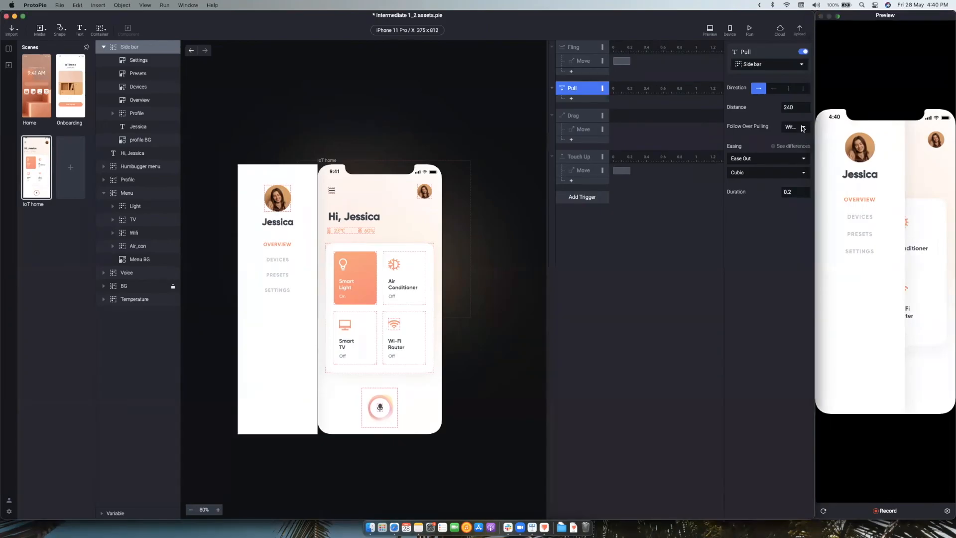
pyautogui.click(802, 129)
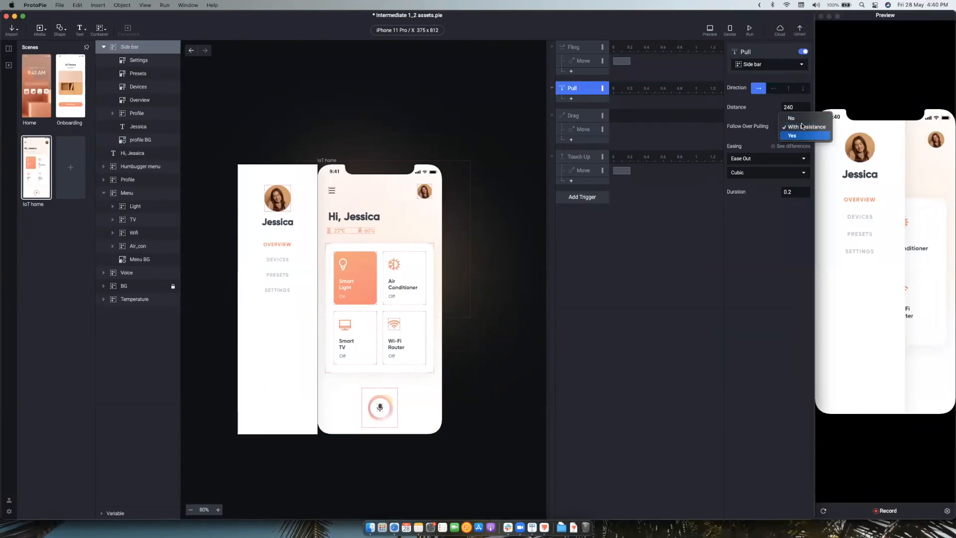
pyautogui.click(800, 122)
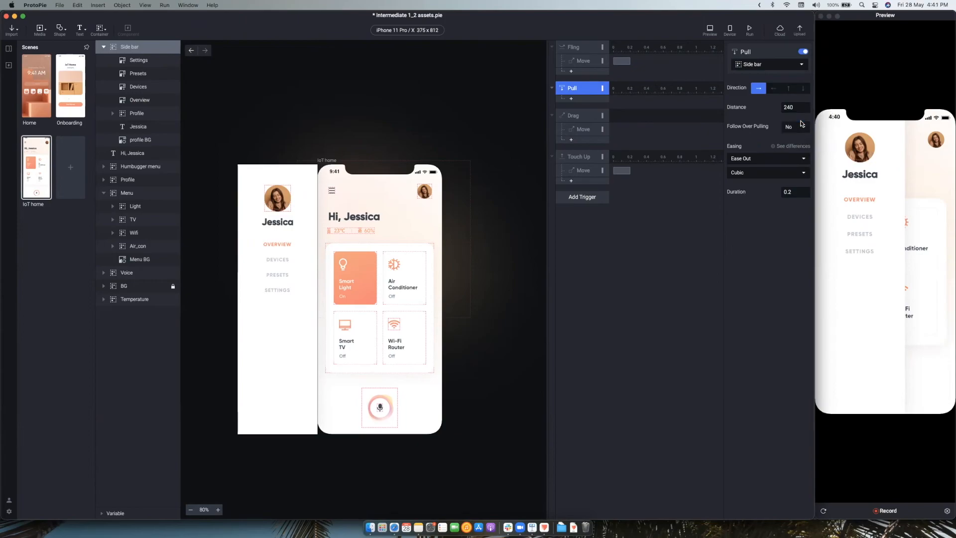
pyautogui.click(834, 156)
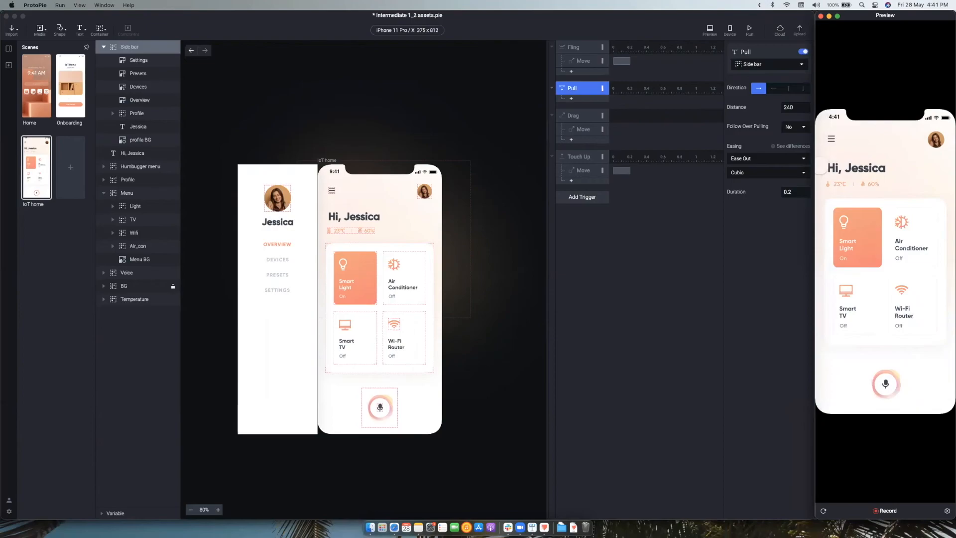
pyautogui.moveTo(820, 168); pyautogui.dragTo(894, 167)
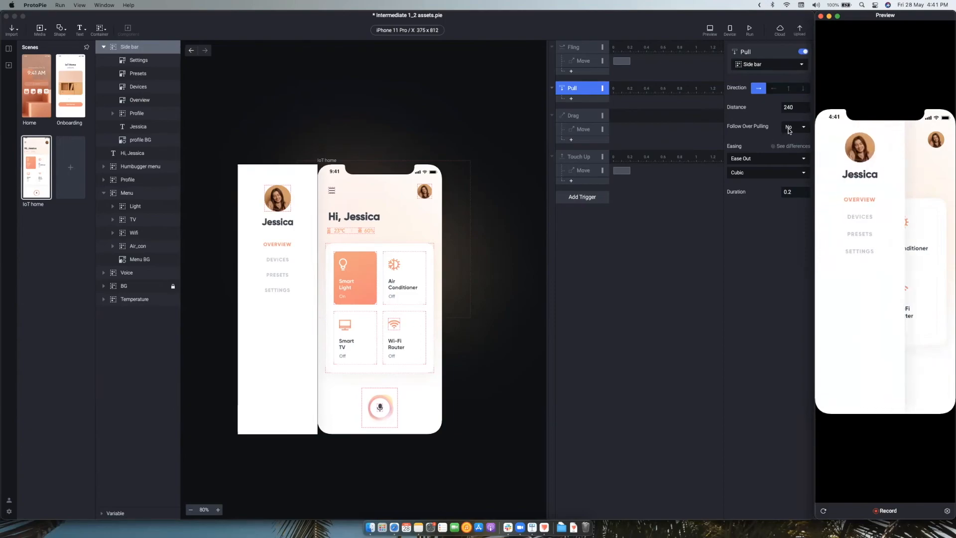
# Set Follow Over Pulling to Yes, and test pulling the side bar past its distance in the restarted preview.
pyautogui.click(790, 132)
pyautogui.click(796, 130)
pyautogui.click(795, 128)
pyautogui.click(820, 155)
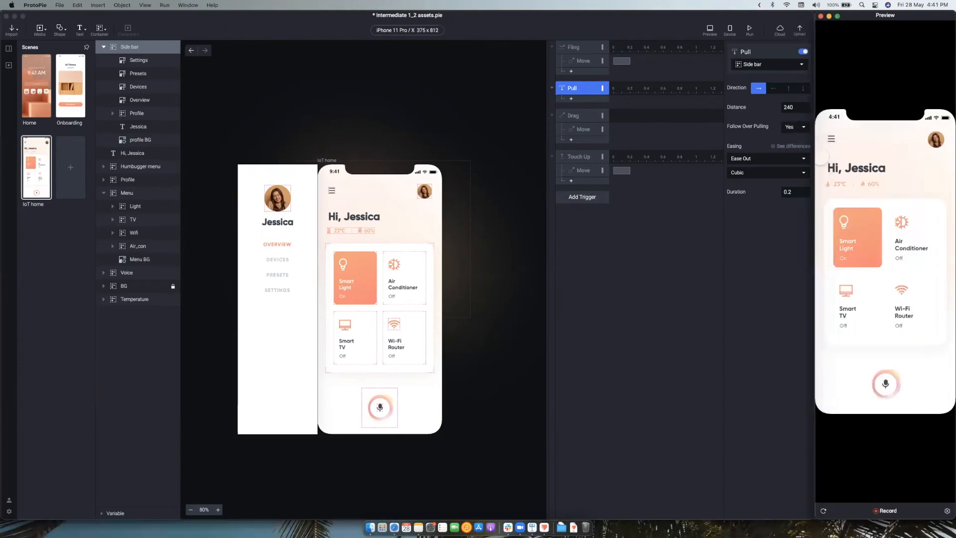
pyautogui.moveTo(821, 157); pyautogui.dragTo(898, 161)
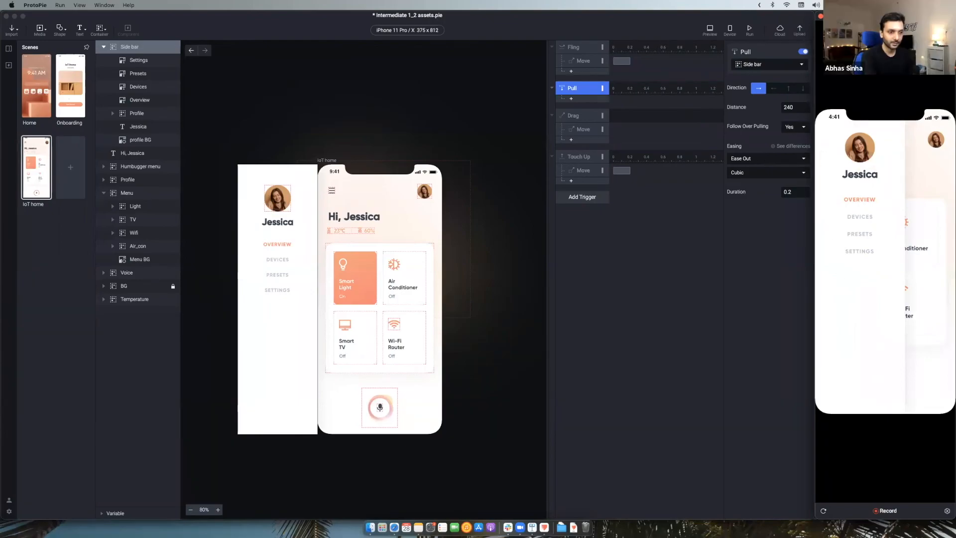
pyautogui.click(823, 510)
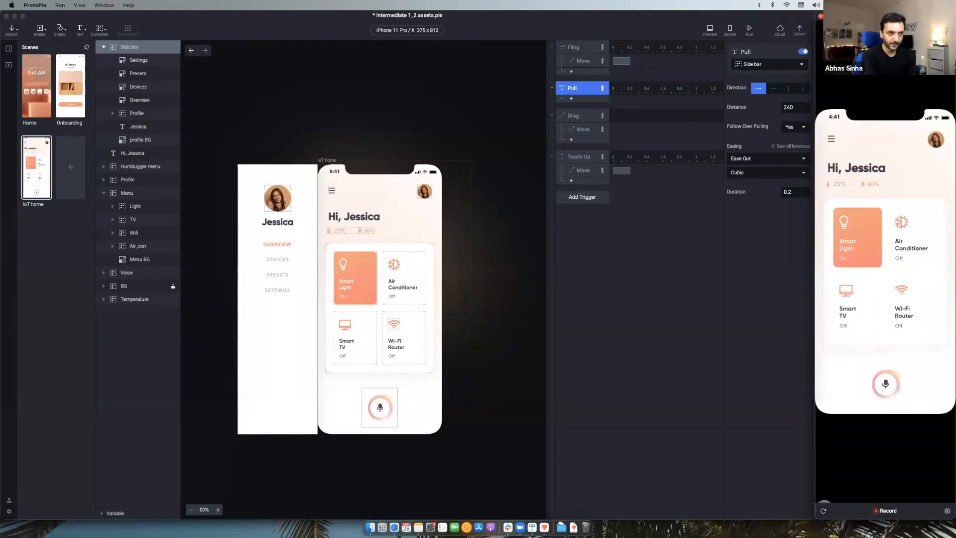
pyautogui.moveTo(821, 251); pyautogui.dragTo(950, 249)
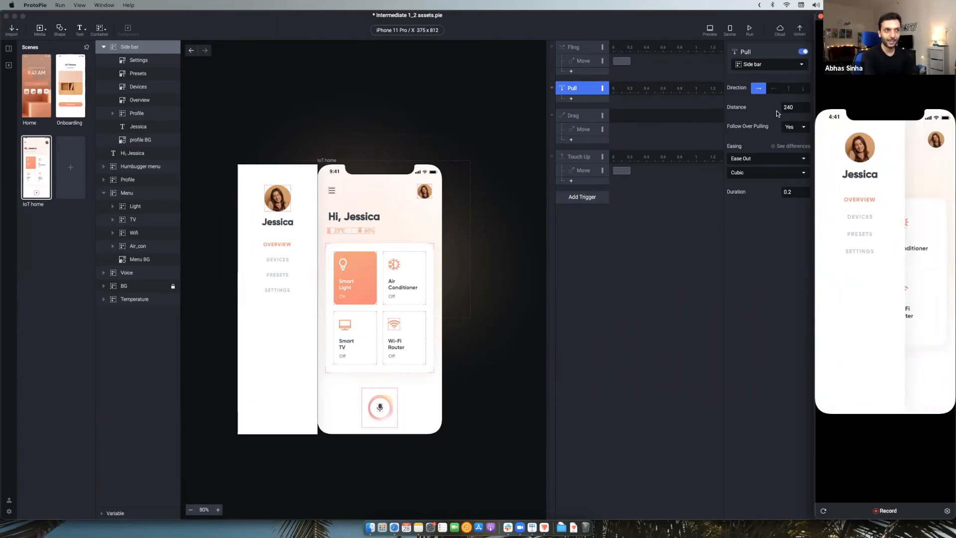
# Set Follow Over Pulling back to With Resistance and test over-pulling the side bar in the preview.
pyautogui.click(806, 129)
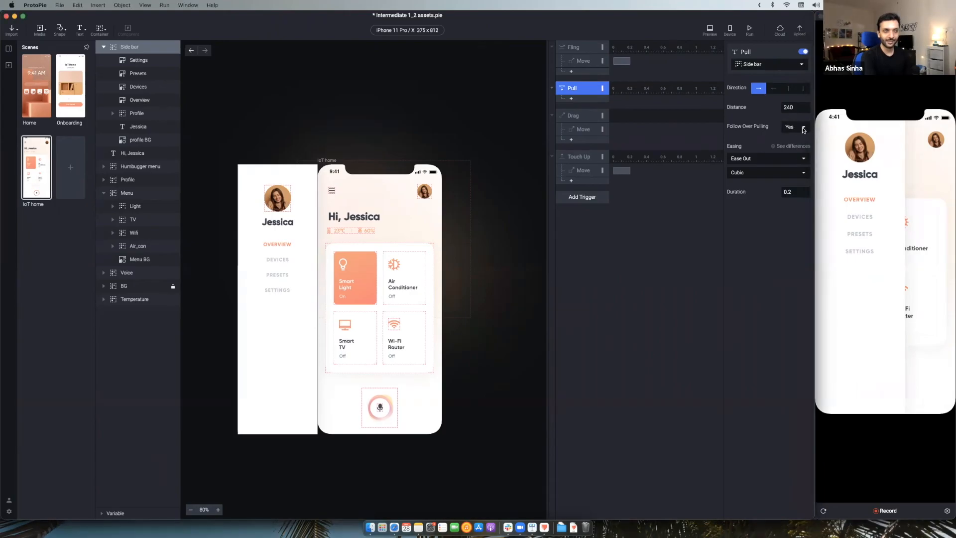
pyautogui.click(803, 129)
pyautogui.click(801, 119)
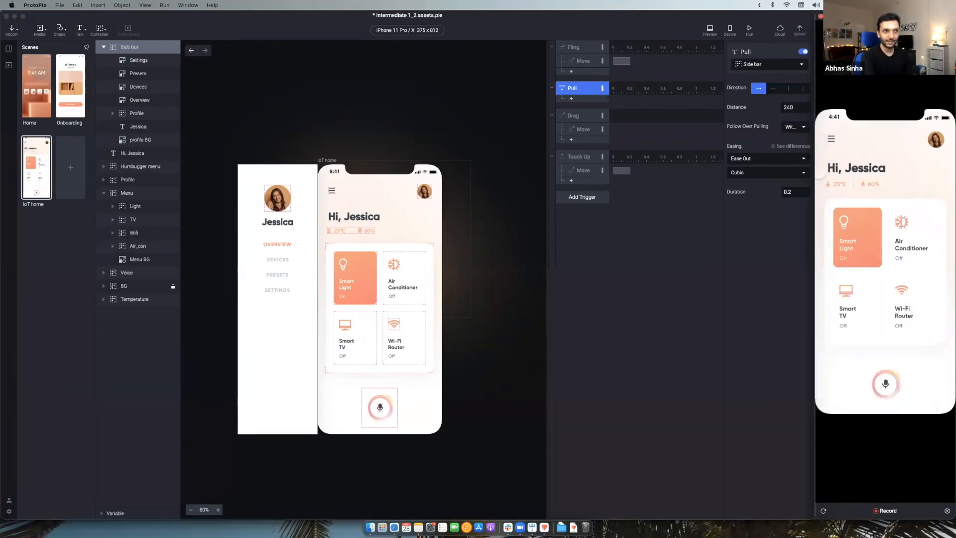
pyautogui.moveTo(820, 174); pyautogui.dragTo(953, 173)
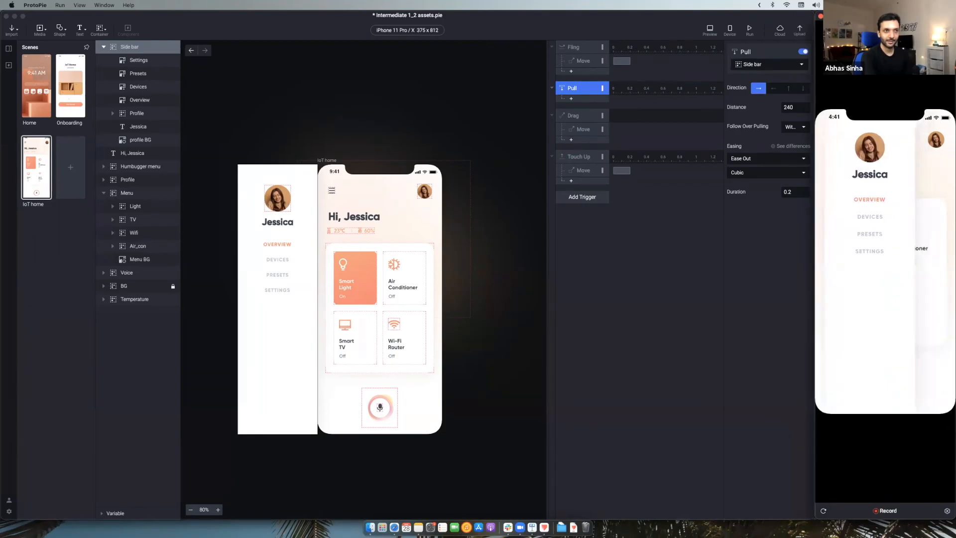
# Set the Pull trigger's distance to 0 and restart the preview to try the side bar.
pyautogui.click(792, 110)
pyautogui.click(791, 107)
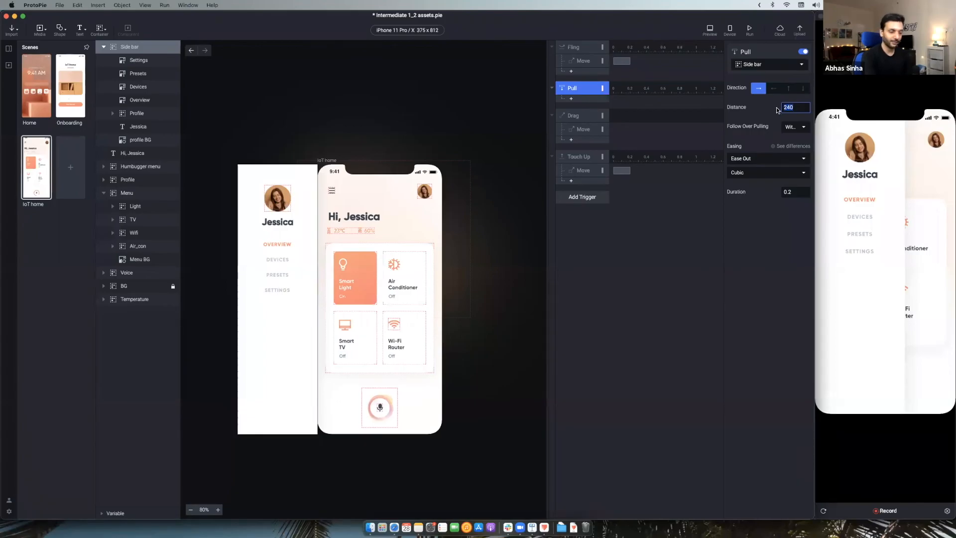
pyautogui.write('0')
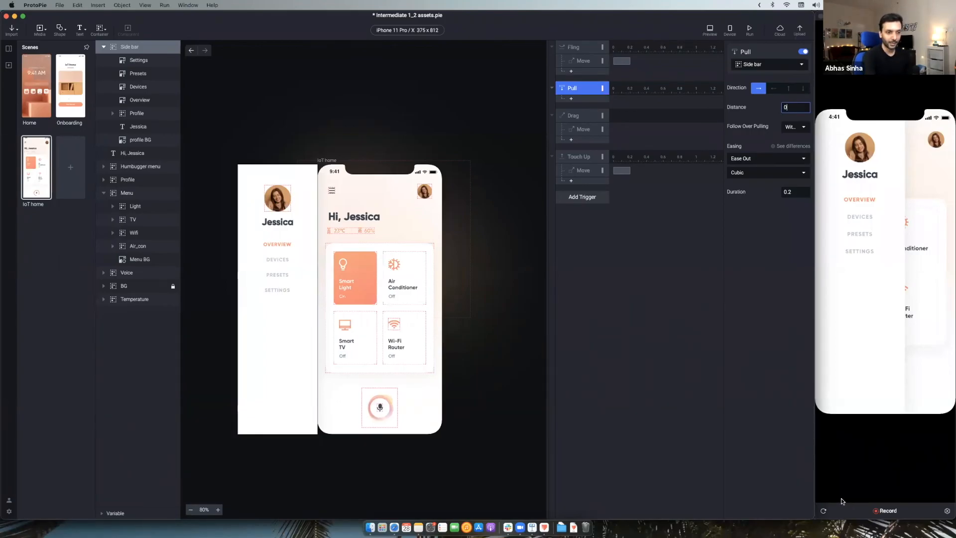
pyautogui.click(824, 511)
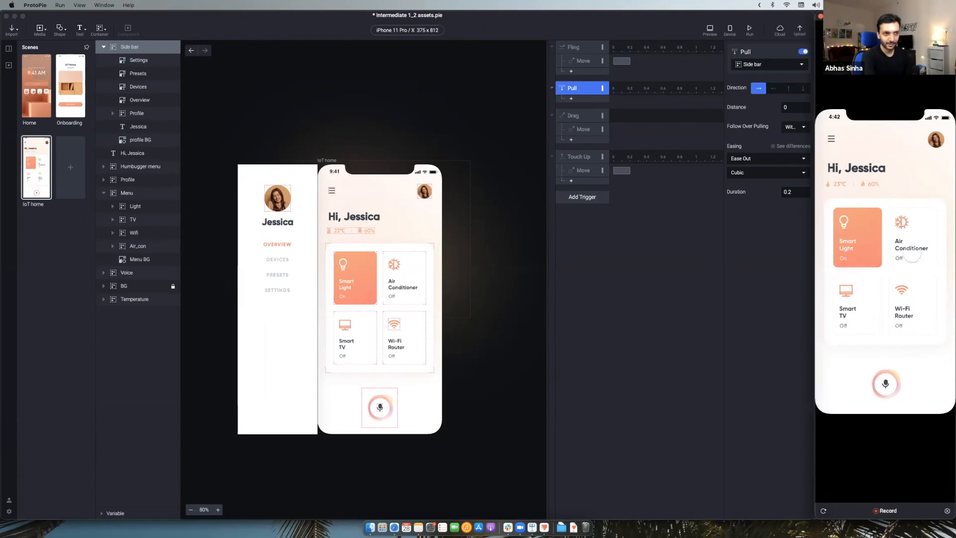
# Set the Pull trigger's distance to 10 and test pulling from the phone's left edge in the preview.
pyautogui.click(788, 110)
pyautogui.click(787, 108)
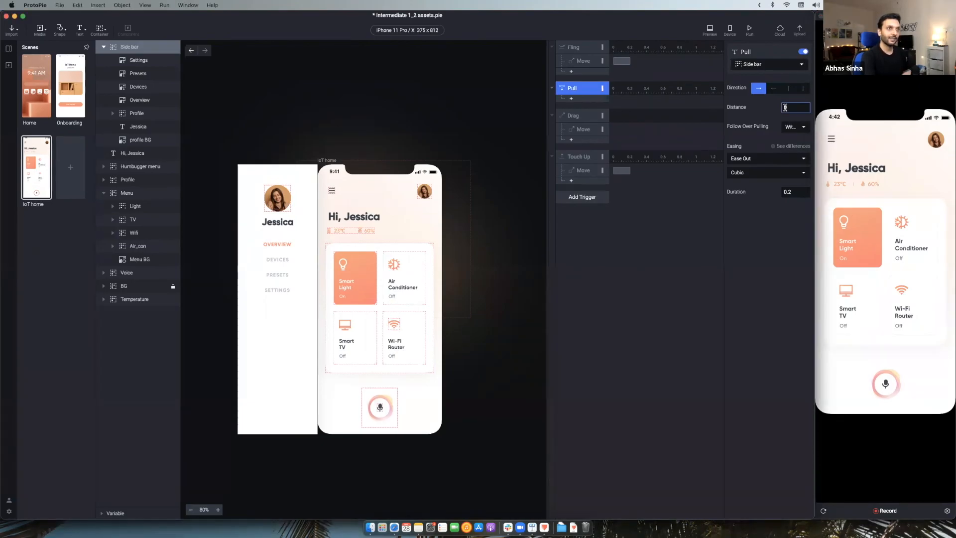
pyautogui.write('10')
pyautogui.click(823, 151)
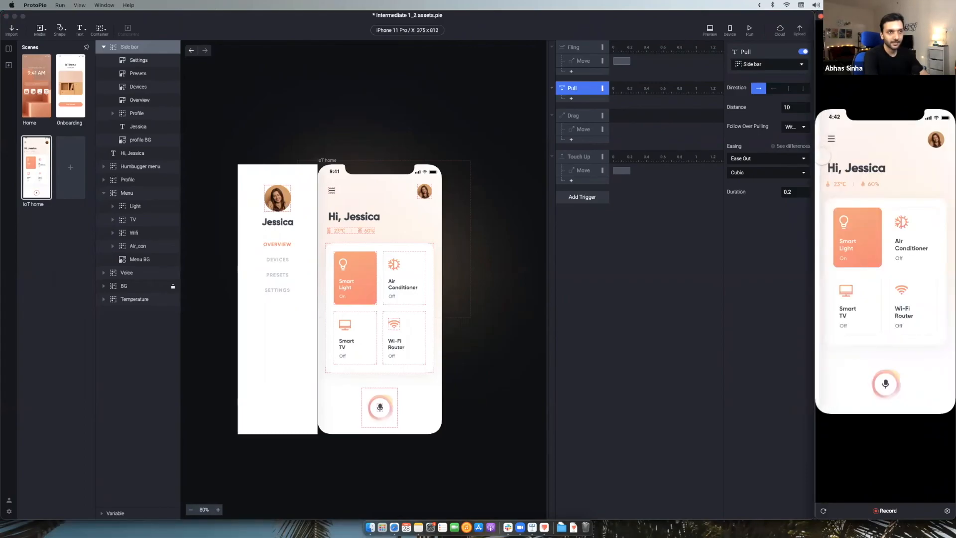
pyautogui.moveTo(818, 155); pyautogui.dragTo(935, 155)
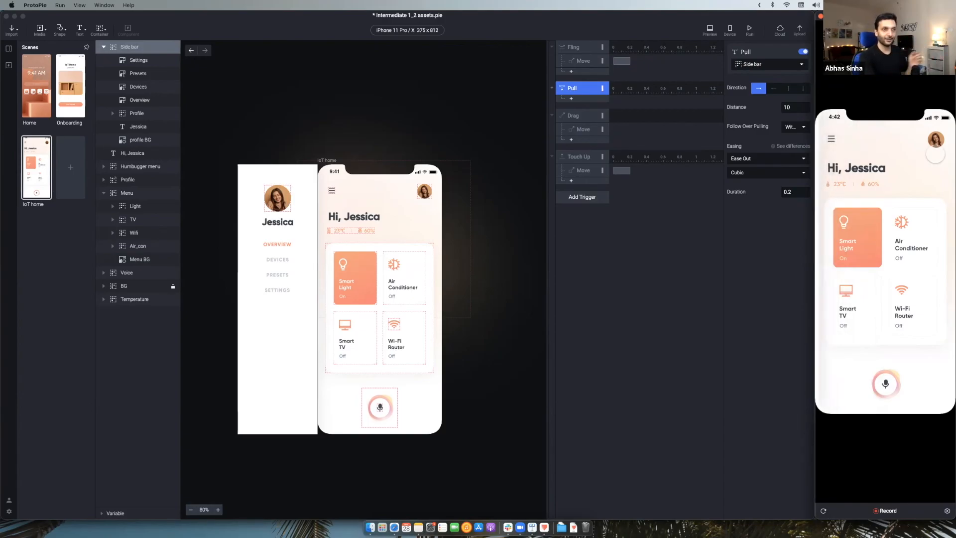
# Set the Pull trigger's distance to 240 and test pulling the side bar open repeatedly in the preview.
pyautogui.click(795, 110)
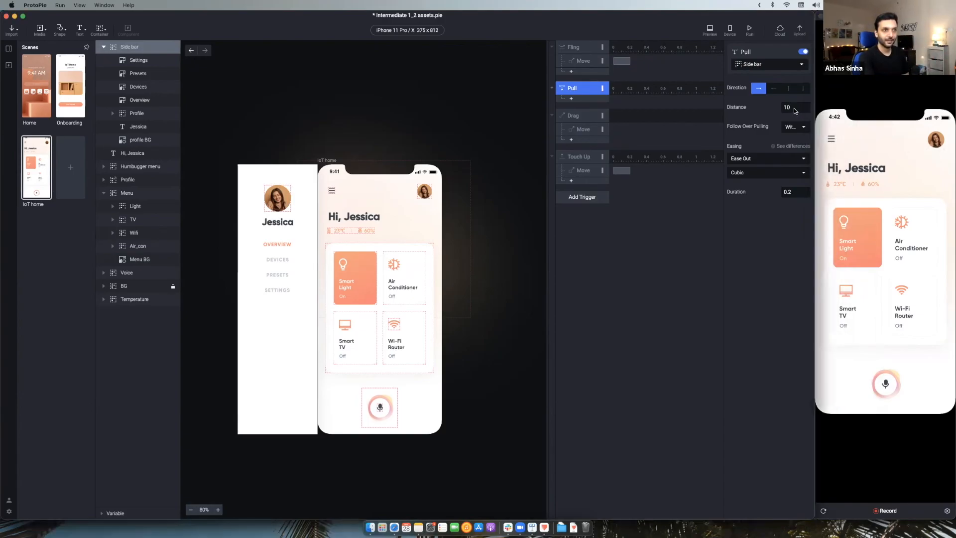
pyautogui.click(790, 106)
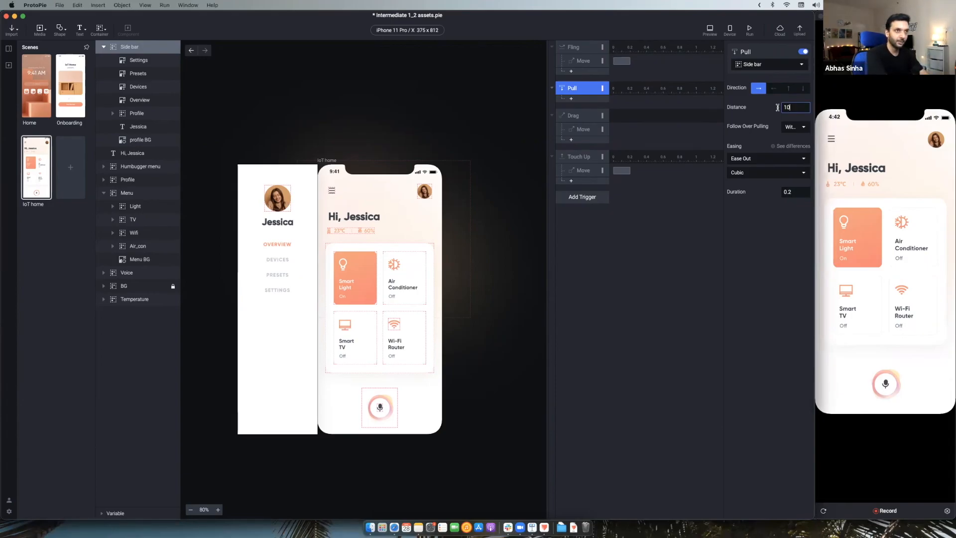
pyautogui.write('240')
pyautogui.press('Return')
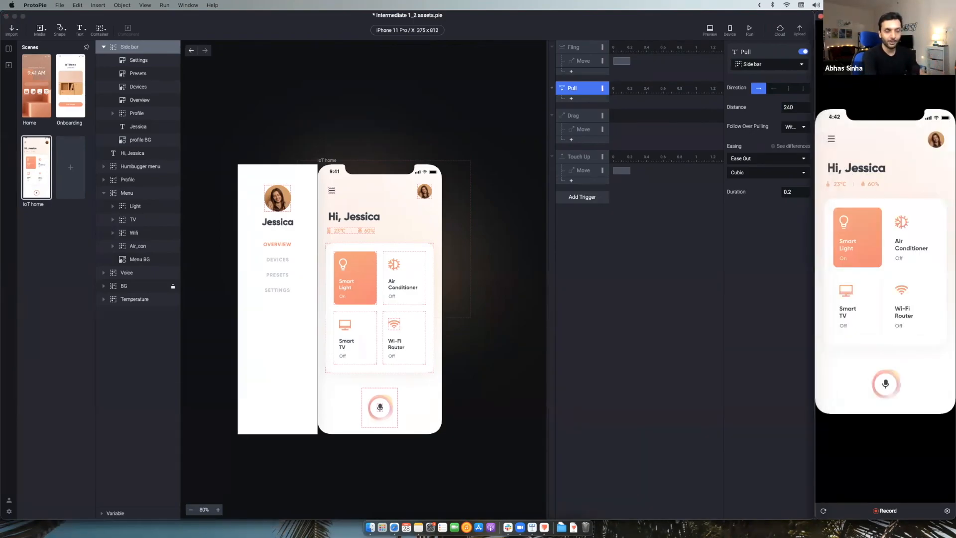
pyautogui.click(823, 199)
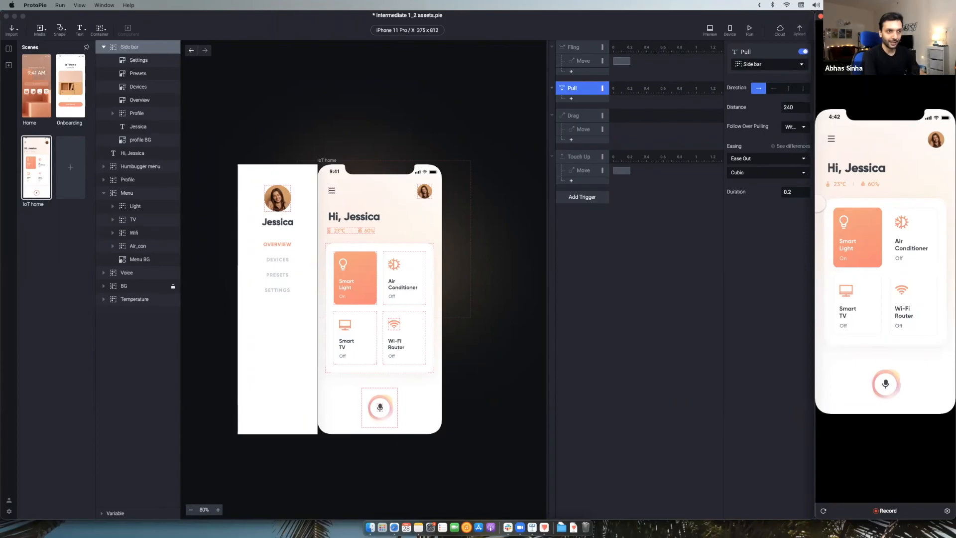
pyautogui.moveTo(822, 204); pyautogui.dragTo(930, 206)
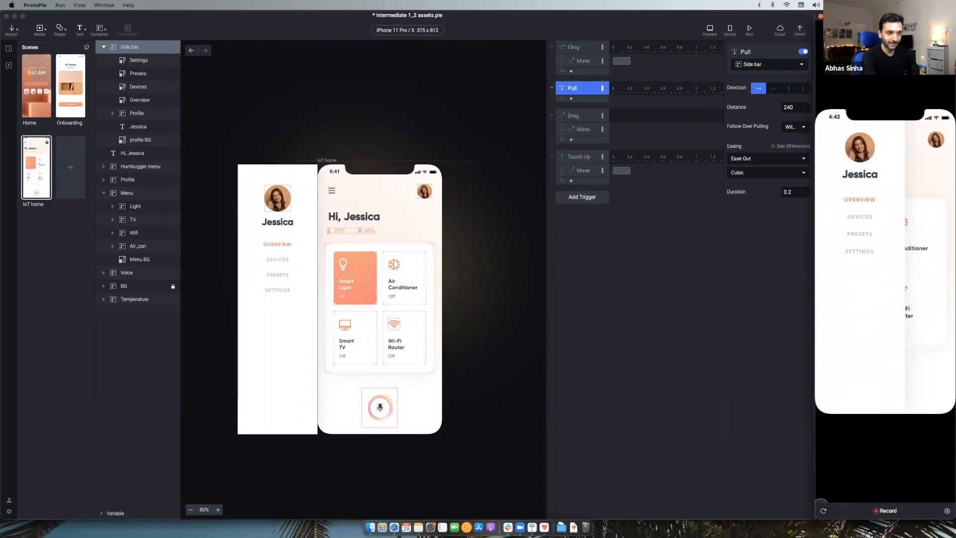
pyautogui.click(823, 510)
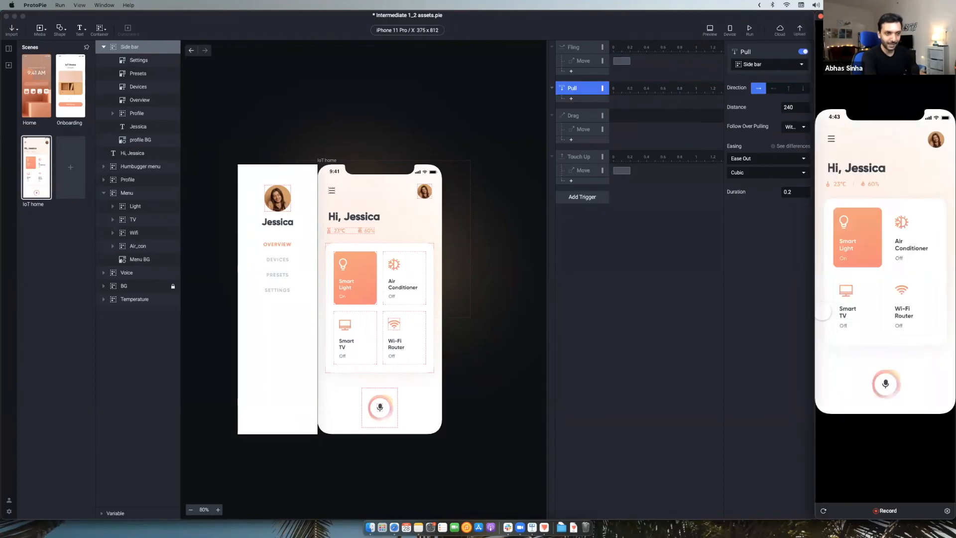
pyautogui.moveTo(822, 311); pyautogui.dragTo(916, 310)
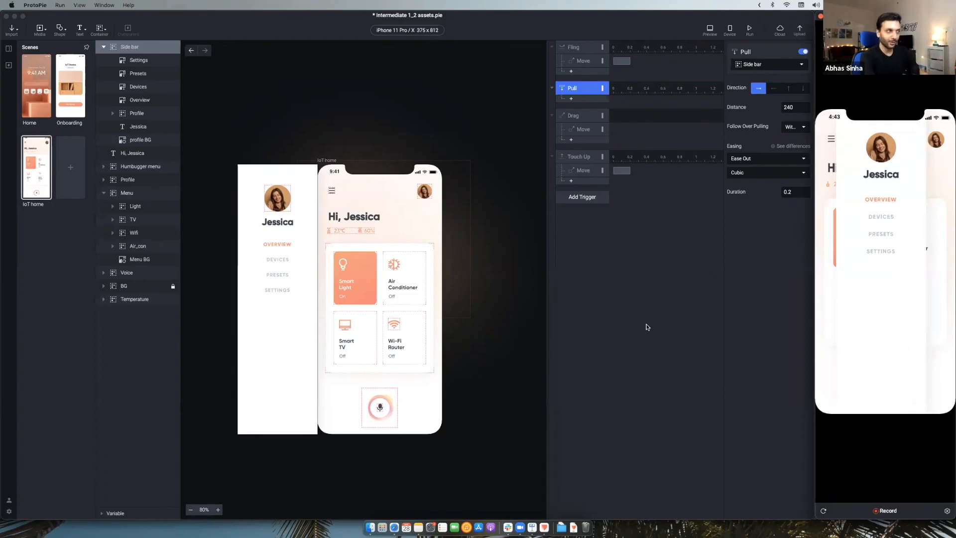
# Stretch the side bar's profile BG layer leftward to a width of about 445 and test over-pulling in the preview.
pyautogui.click(261, 413)
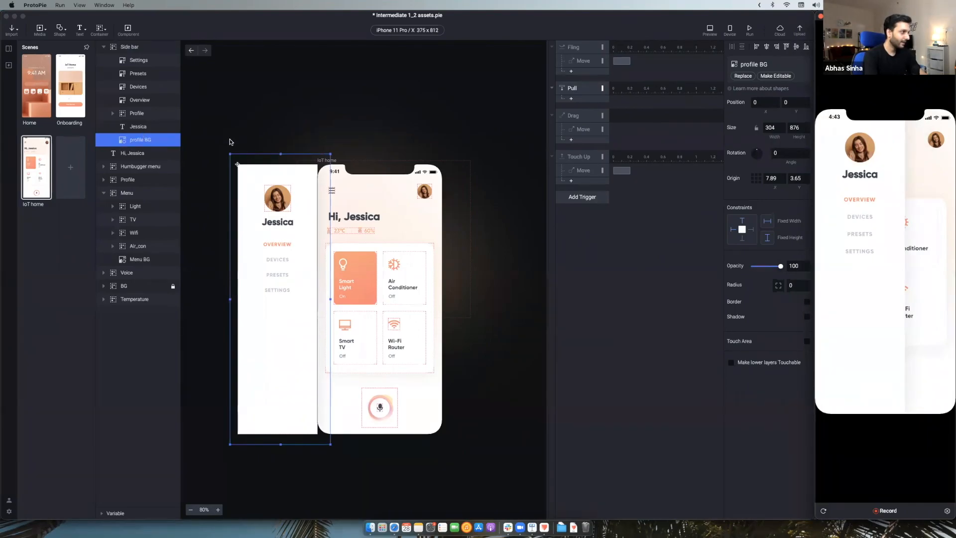
pyautogui.click(142, 140)
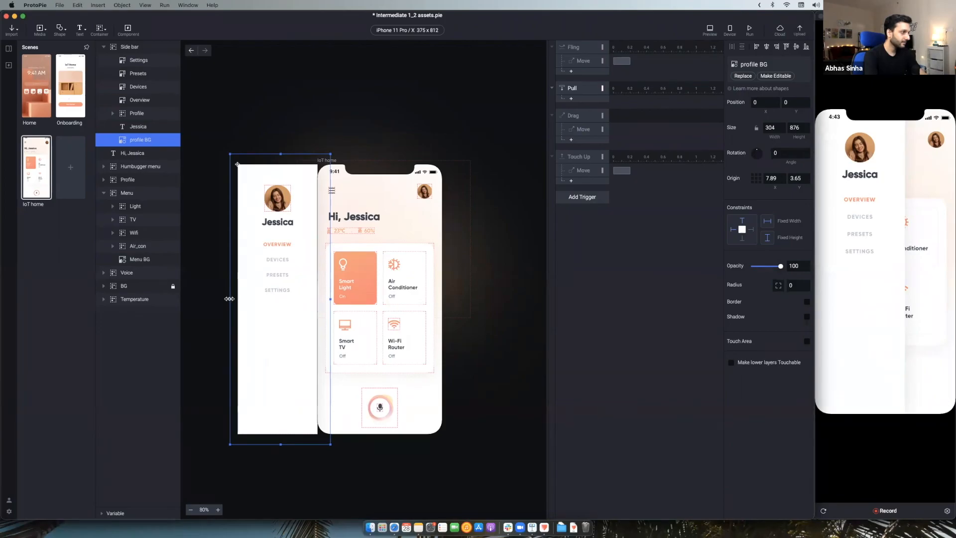
pyautogui.moveTo(229, 299); pyautogui.dragTo(184, 299)
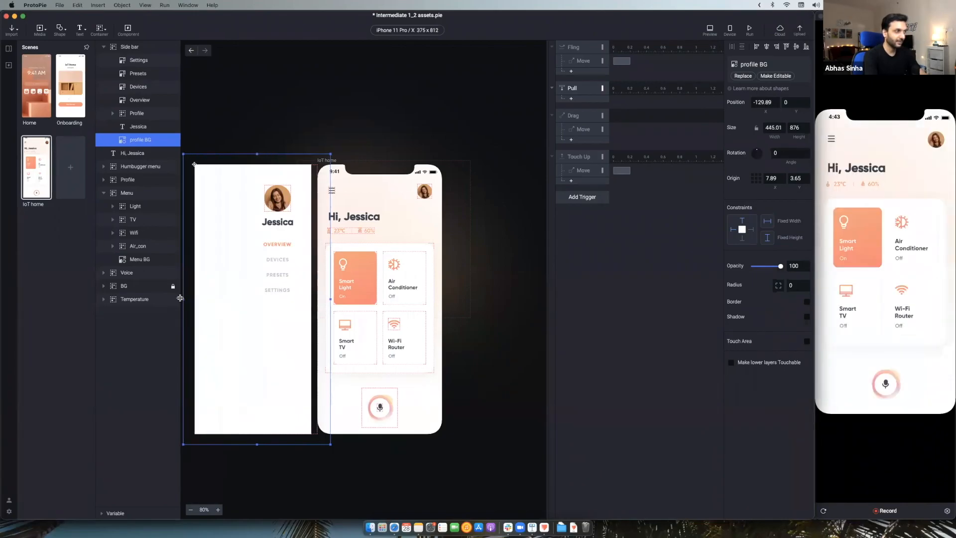
pyautogui.click(892, 224)
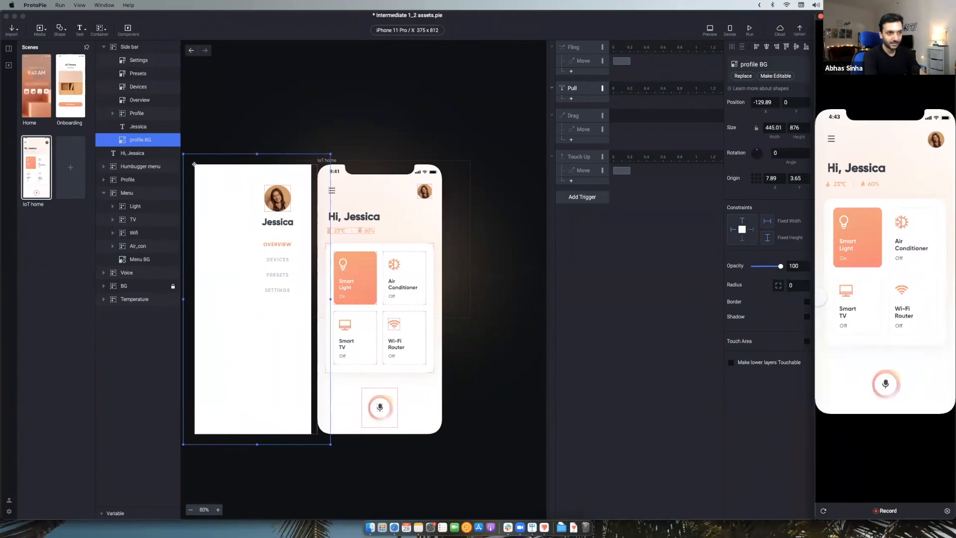
pyautogui.moveTo(819, 295); pyautogui.dragTo(949, 292)
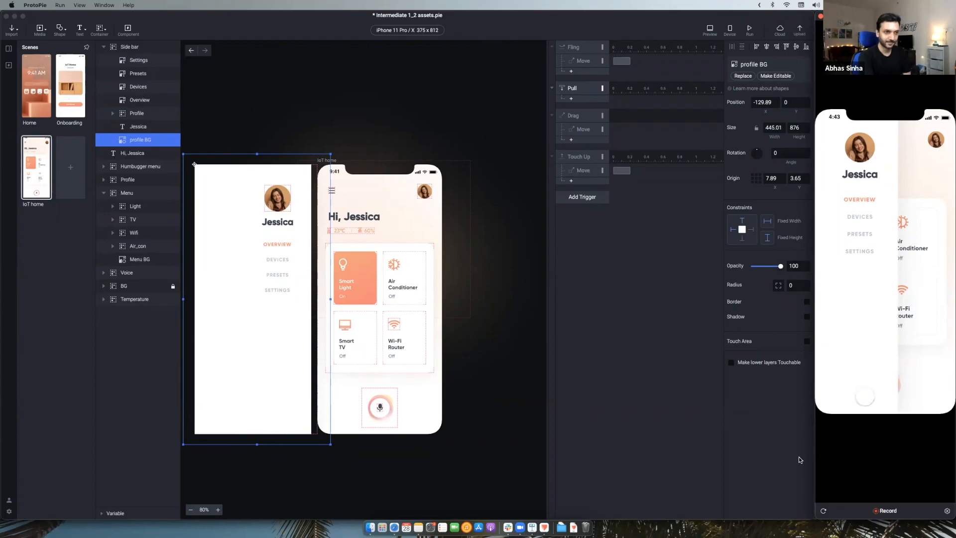
# Undo the resize of the profile BG layer.
pyautogui.click(511, 458)
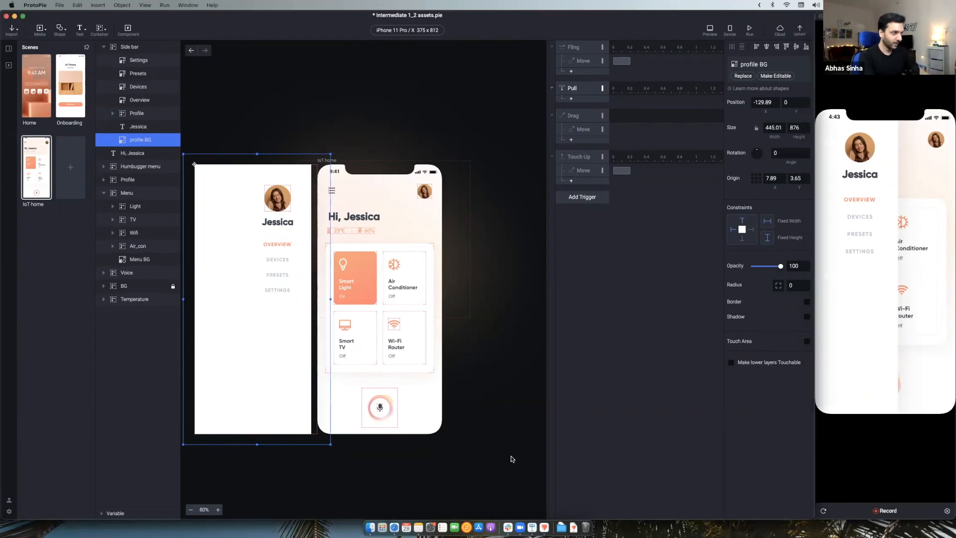
pyautogui.press('super+z')
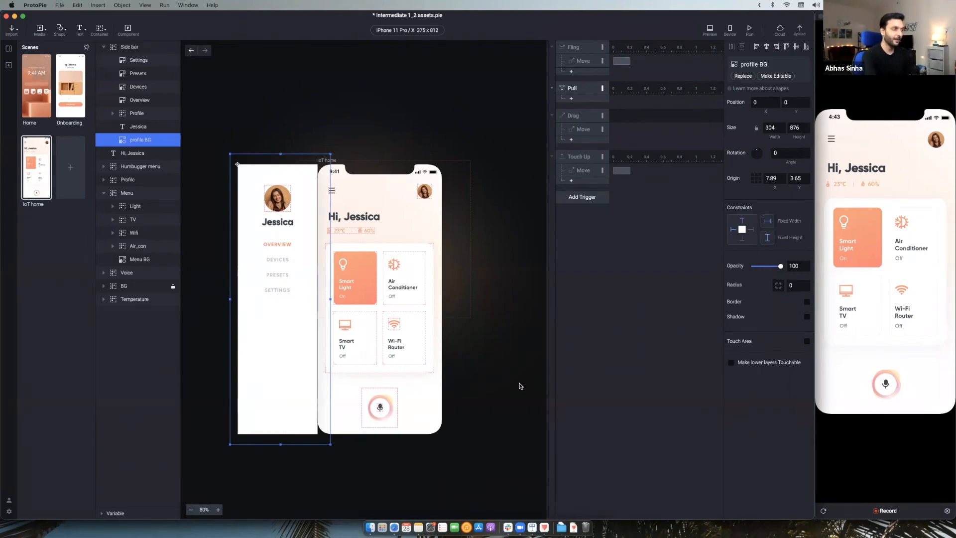
# Switch to the Keynote workshop presentation and show the Interaction Piece Table on slide 39.
pyautogui.hotkey('ctrl', 'Up')
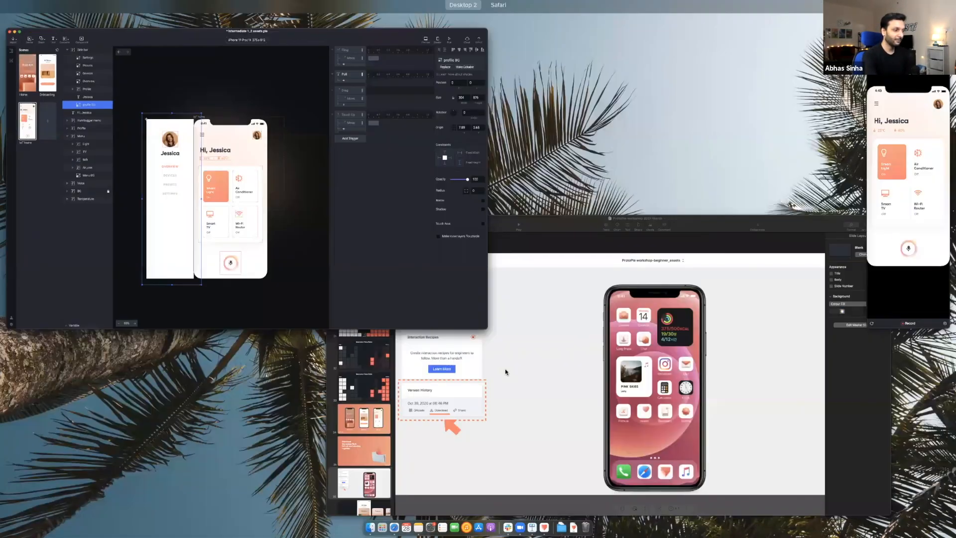
pyautogui.click(378, 420)
pyautogui.scroll(-5, 49, 433)
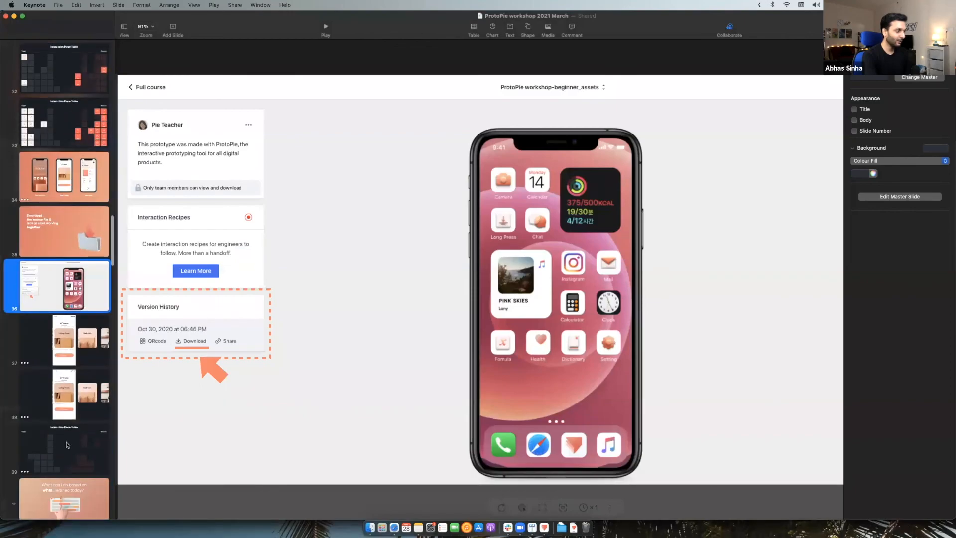
pyautogui.click(67, 443)
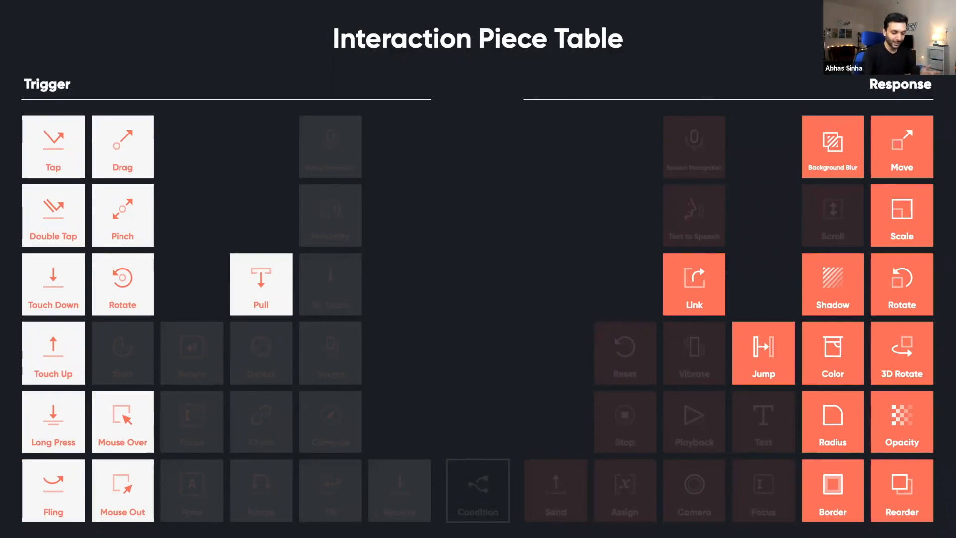
pyautogui.press('Right')
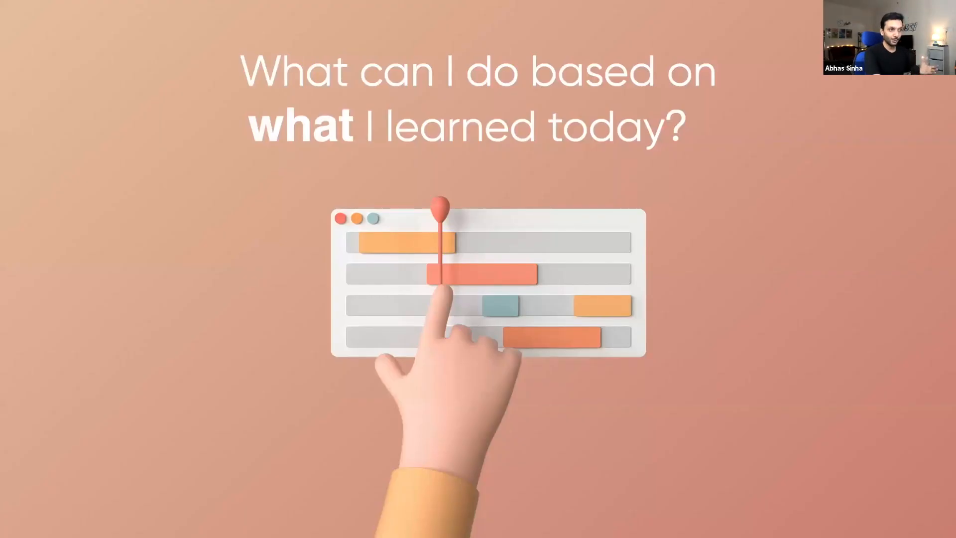
pyautogui.press('Right')
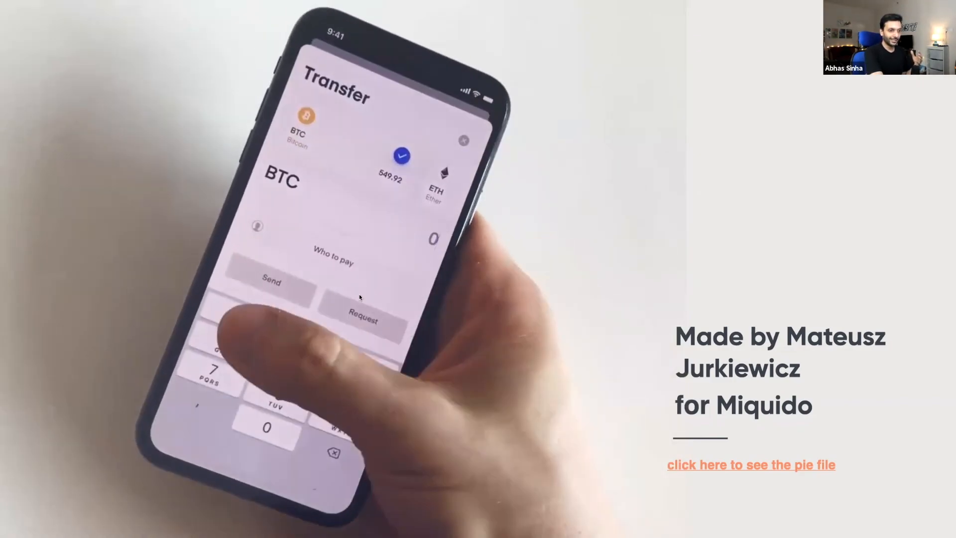
pyautogui.moveTo(219, 271)
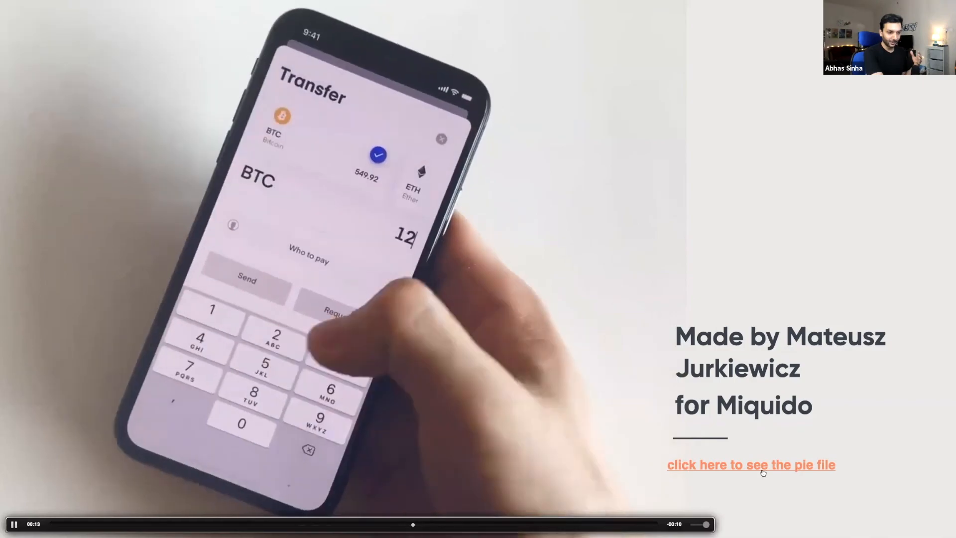
pyautogui.press('Right')
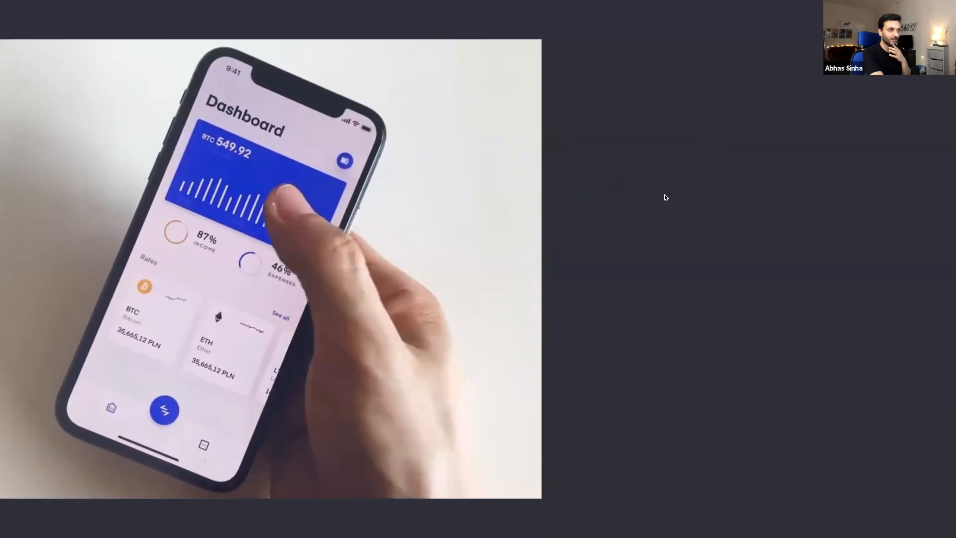
pyautogui.press('Right')
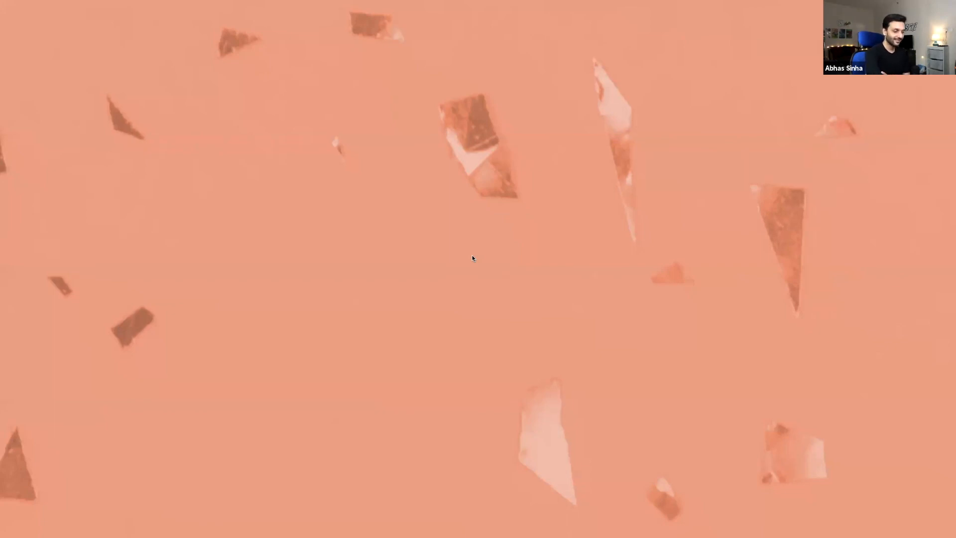
pyautogui.press('Left')
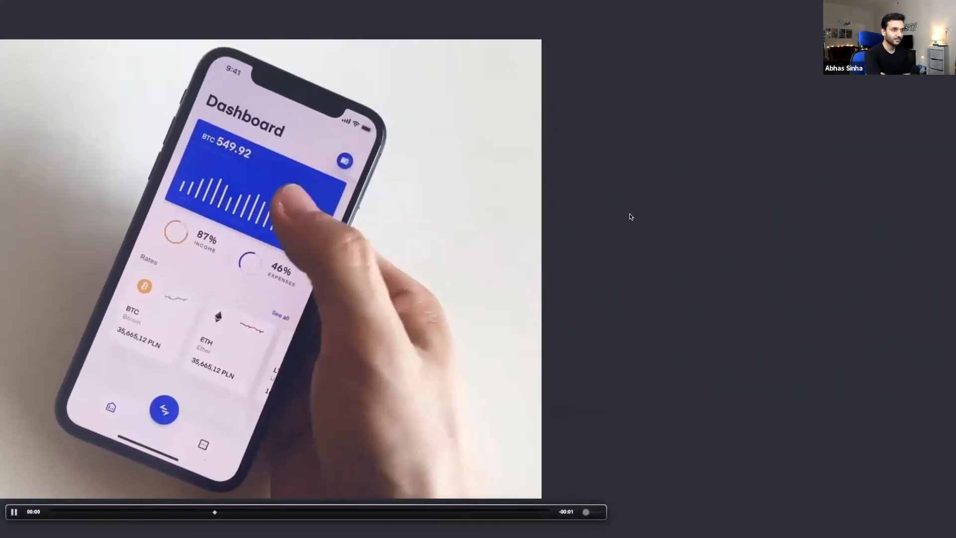
pyautogui.press('Right')
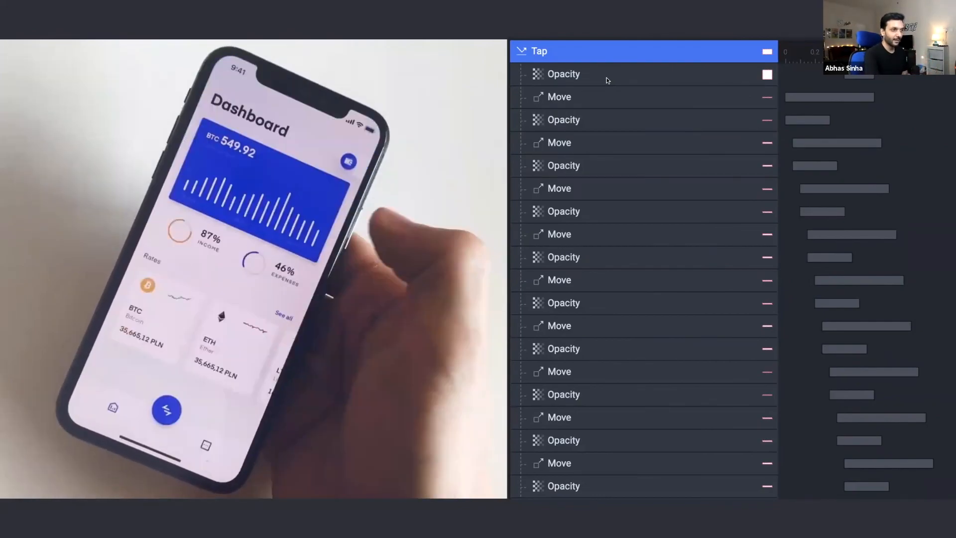
pyautogui.press('Right')
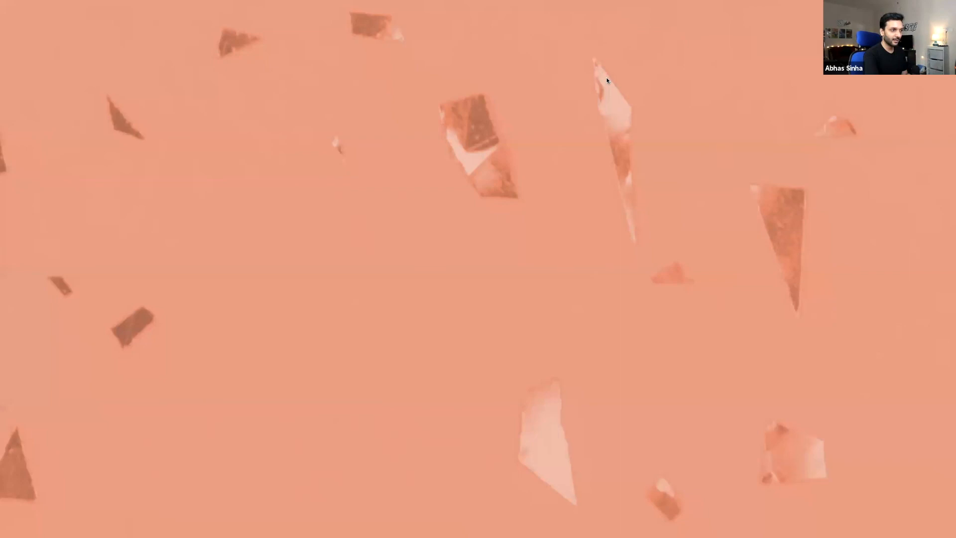